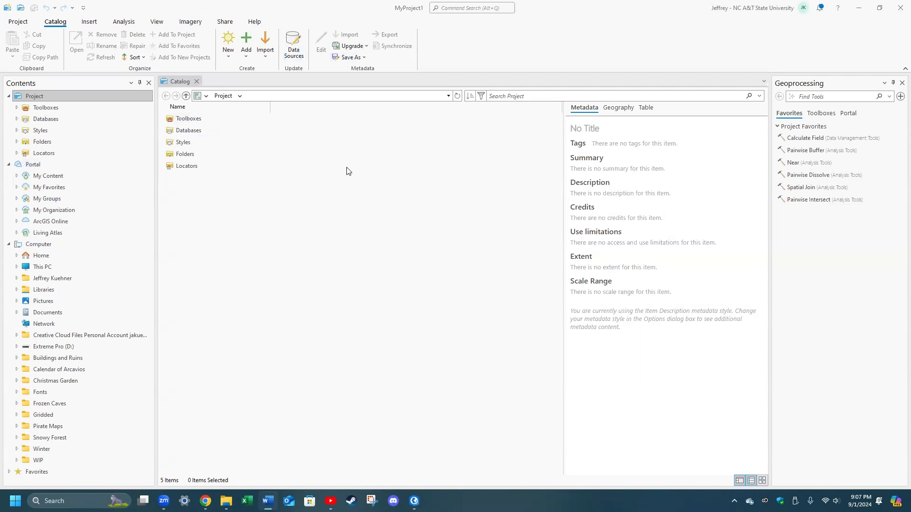
Insert a new map into the project.
click(88, 21)
click(12, 39)
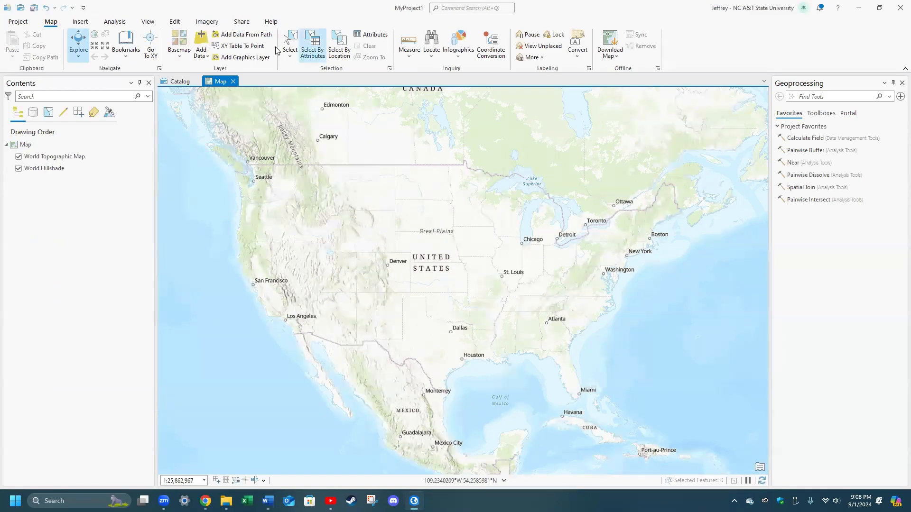
click(199, 41)
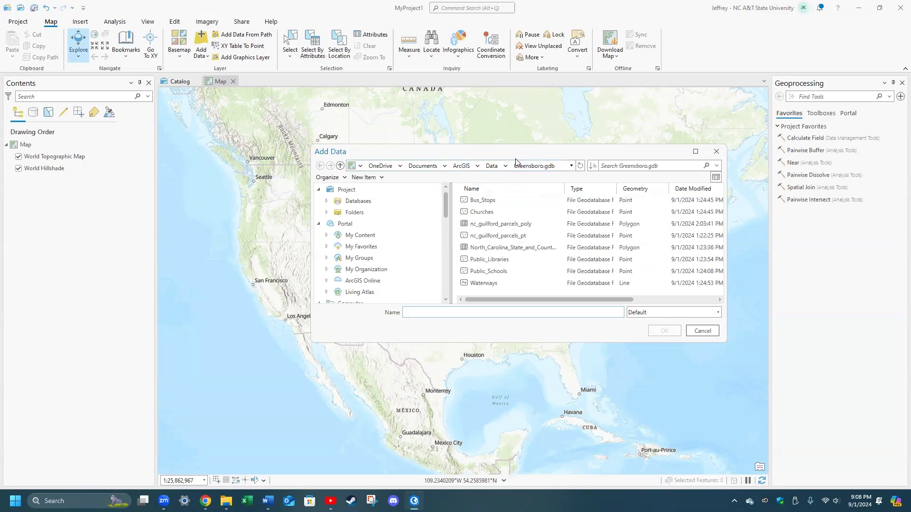
click(491, 165)
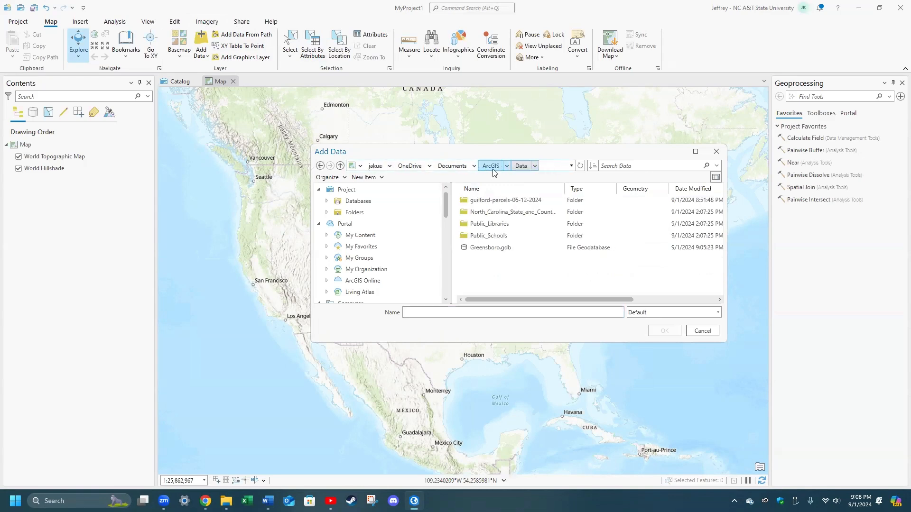
double_click(486, 205)
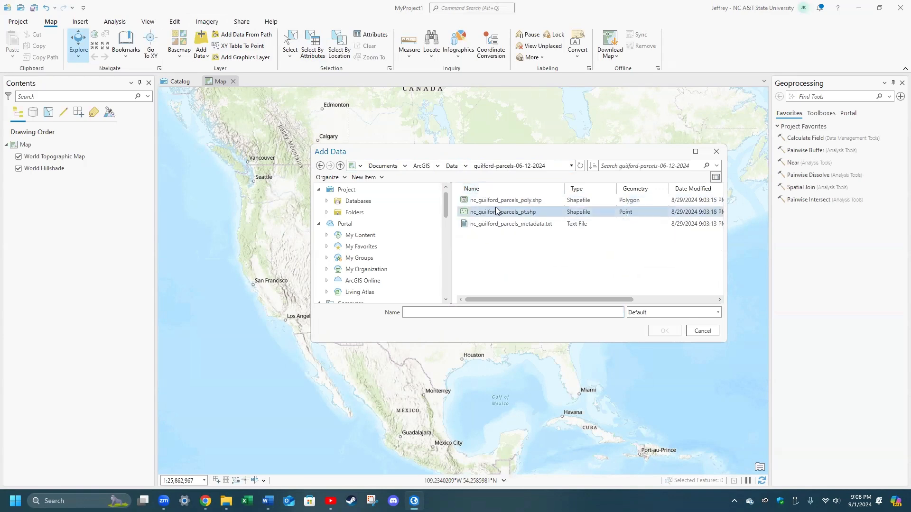
click(340, 165)
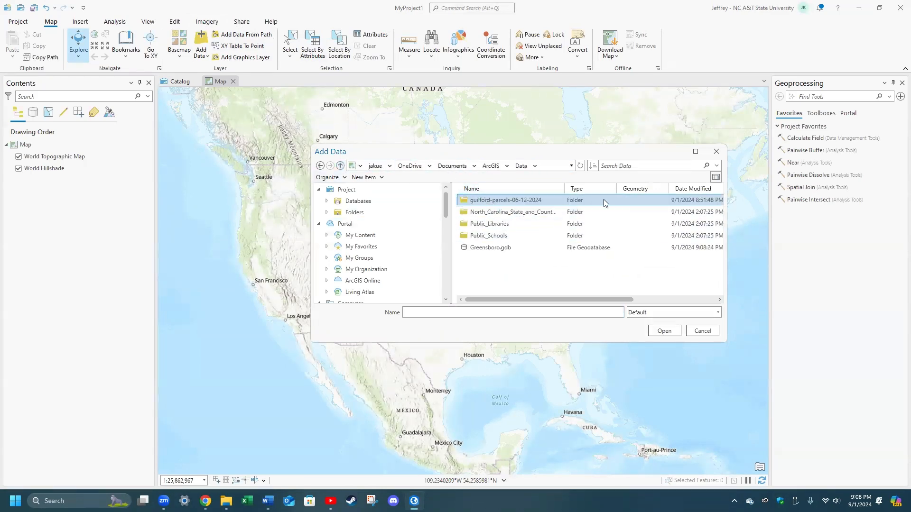
double_click(492, 200)
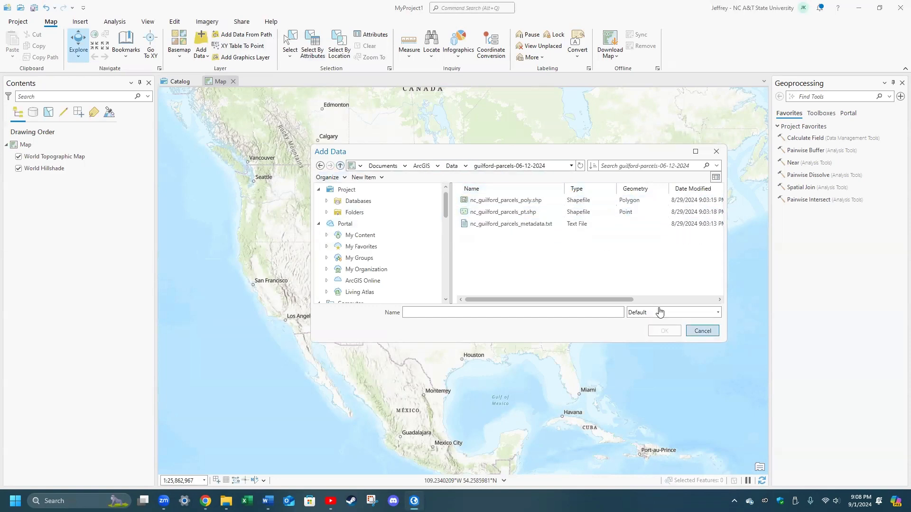
key(Escape)
Start exporting nc_guilford_parcels_poly.shp from Documents\ArcGIS\Data\guilford-parcels-06-12-2024 with the Feature Class To Geodatabase tool.
click(178, 81)
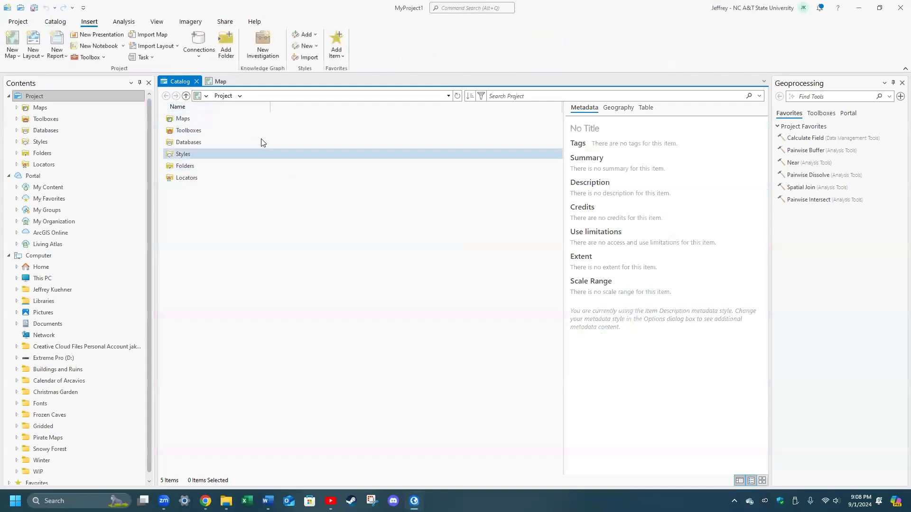
click(46, 323)
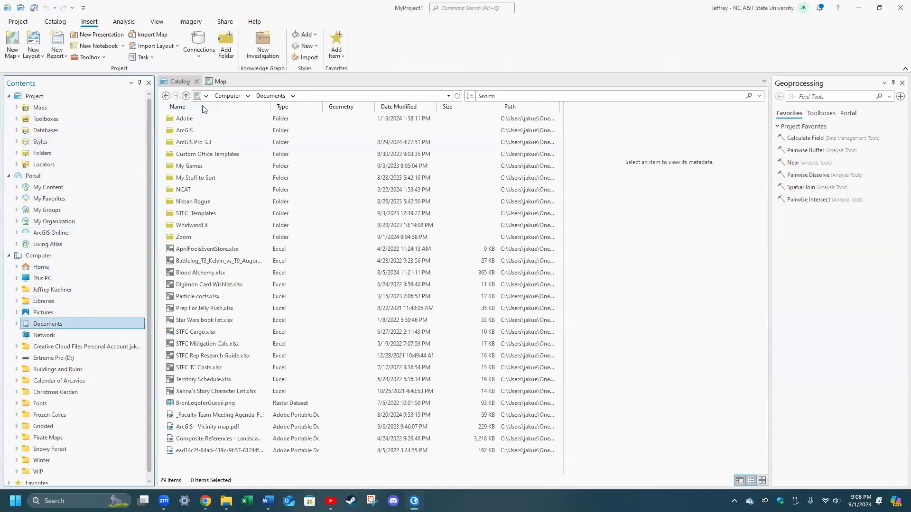
double_click(199, 130)
double_click(180, 119)
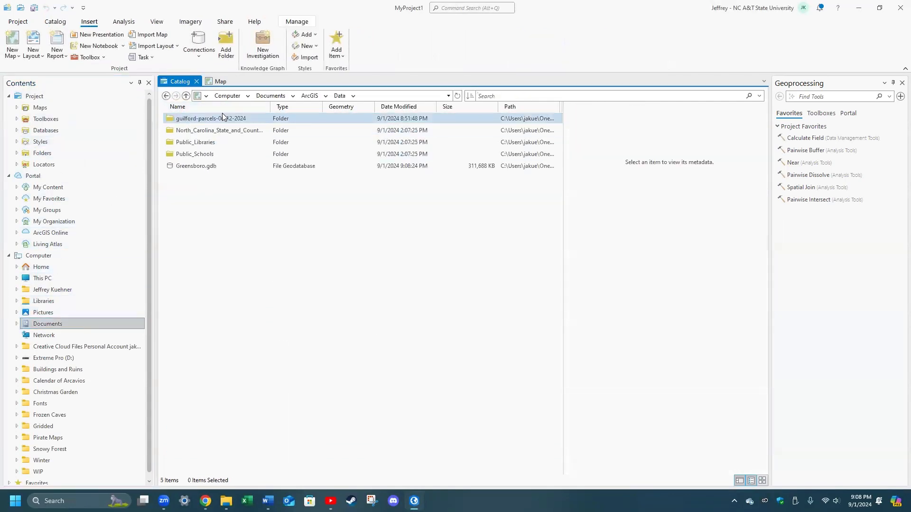
double_click(222, 119)
click(222, 118)
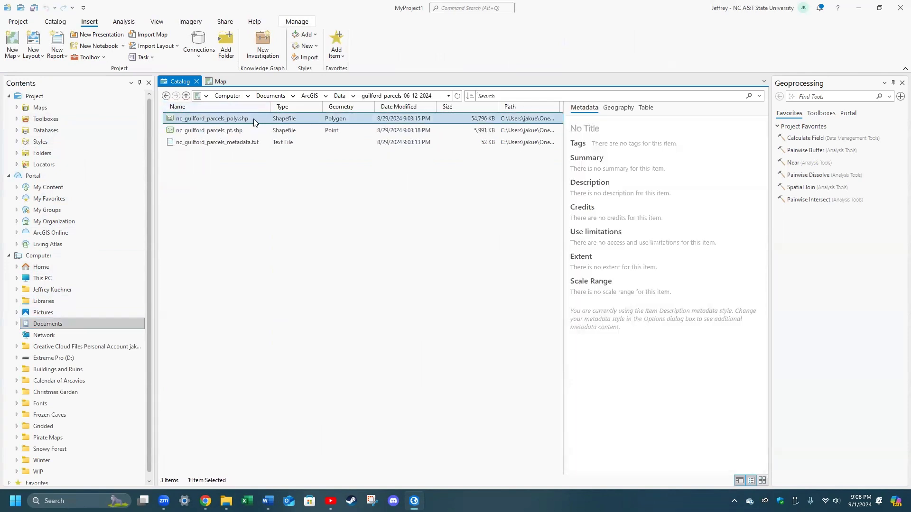
right_click(238, 120)
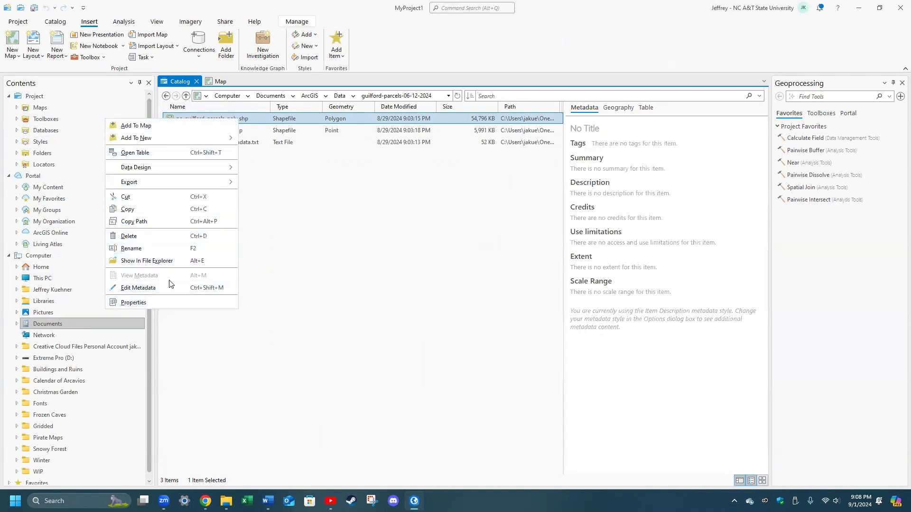
mouse_move(150, 181)
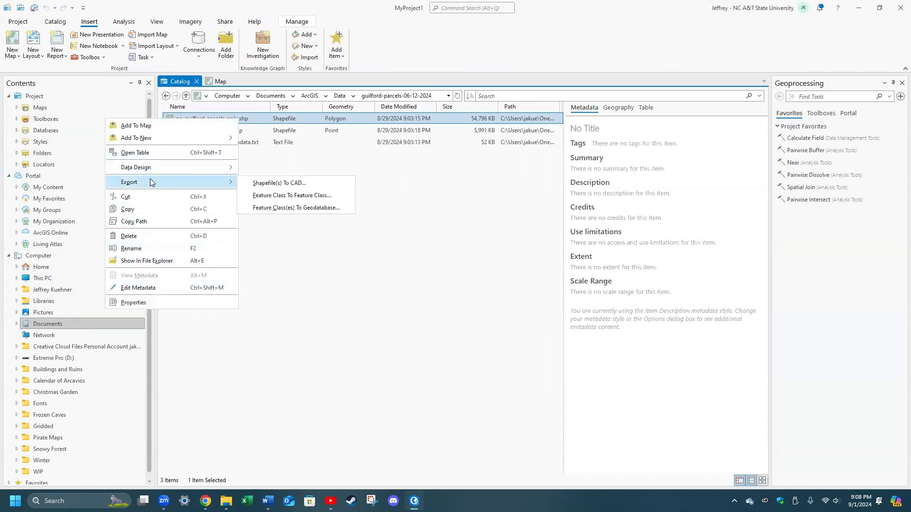
click(299, 209)
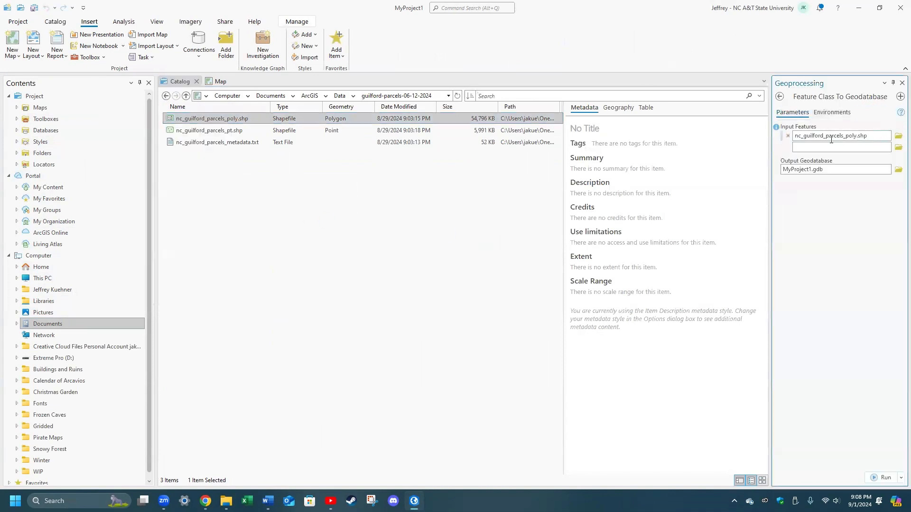
Set the export's output geodatabase to Greensboro.gdb in Documents\ArcGIS\Data.
click(898, 169)
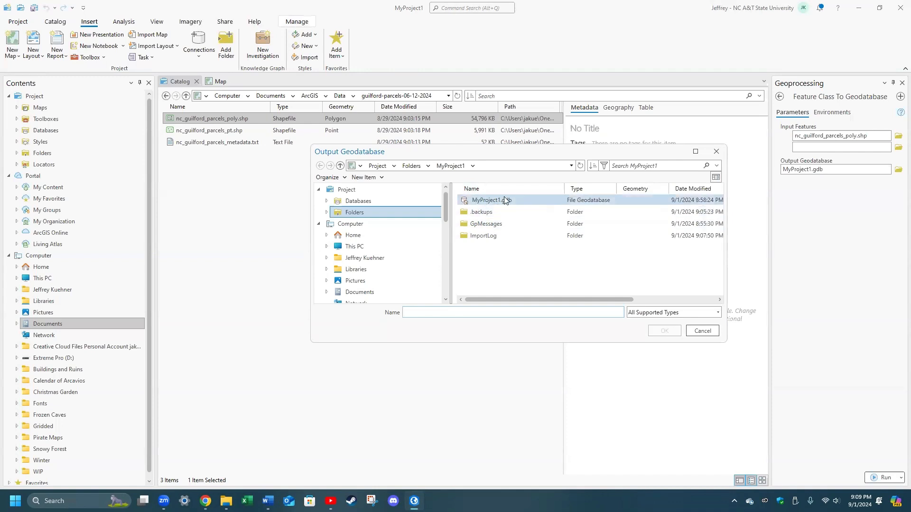
scroll(417, 260, down, 1)
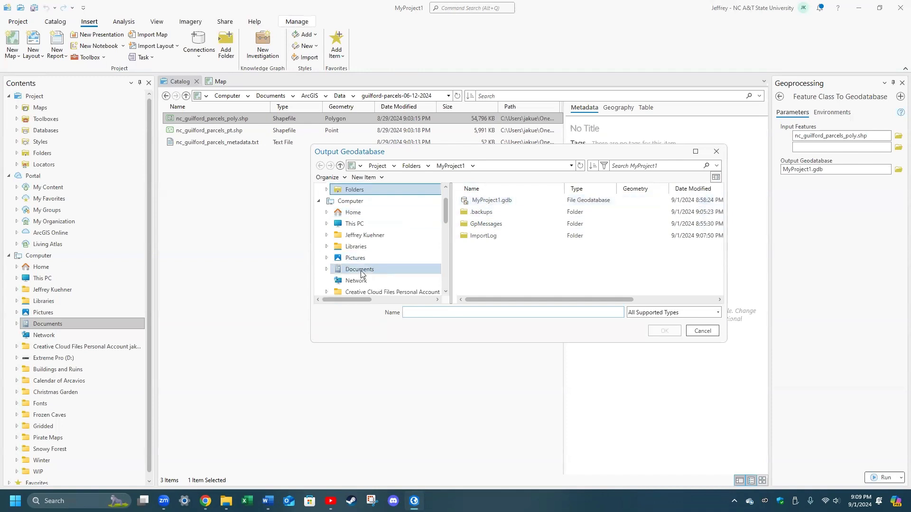
click(360, 269)
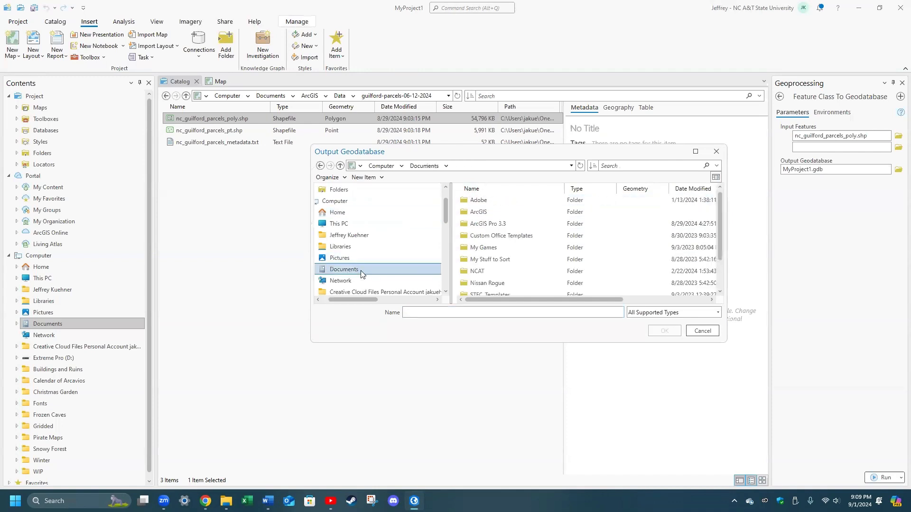
double_click(482, 214)
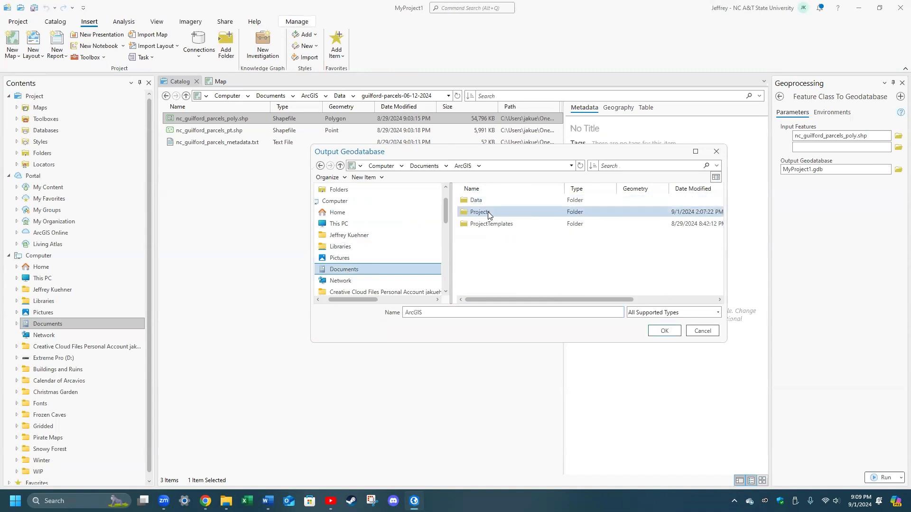
double_click(481, 199)
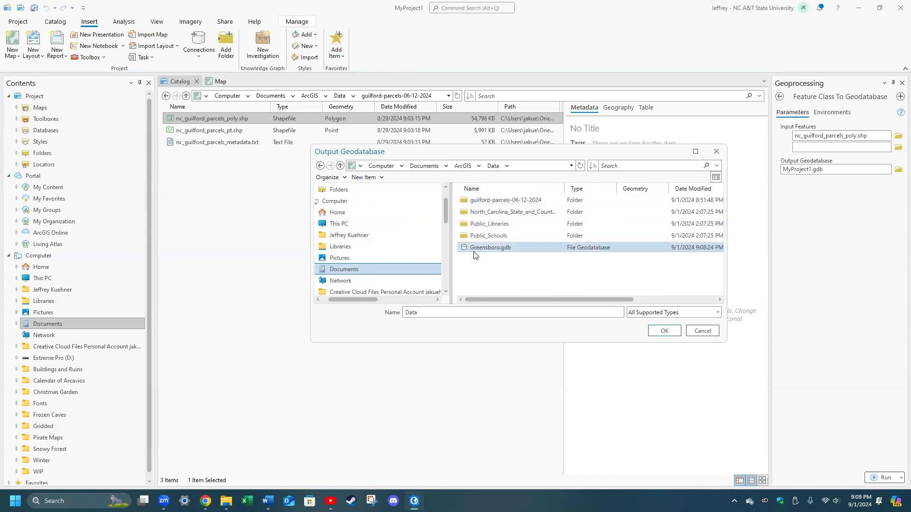
double_click(492, 250)
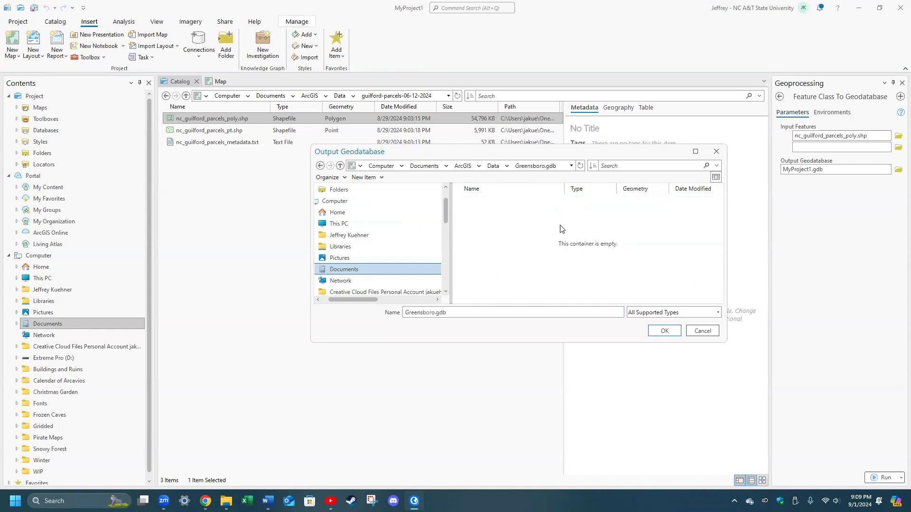
click(664, 331)
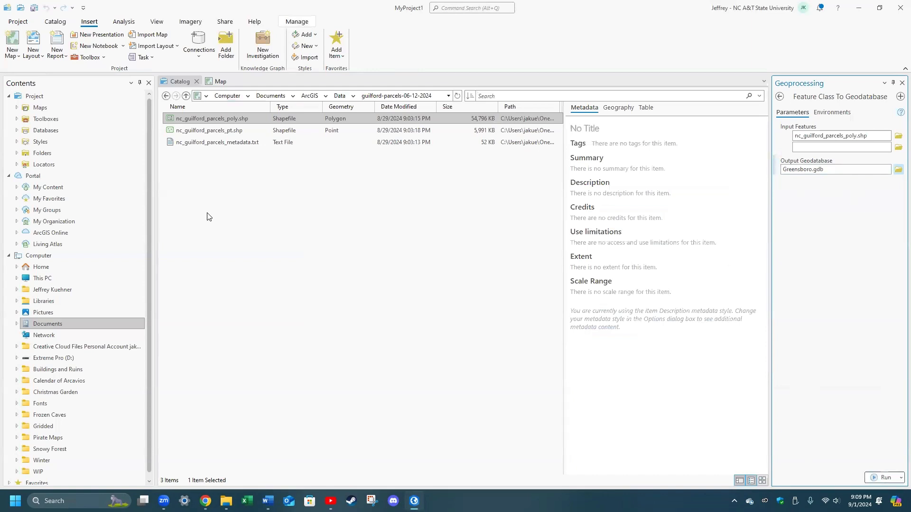
Examine the feature classes stored in Greensboro.gdb in the catalog.
click(340, 97)
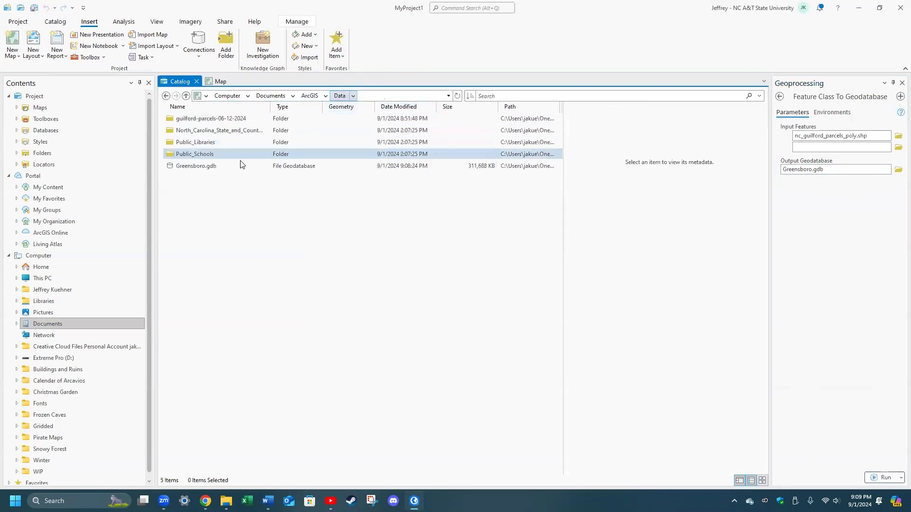
double_click(190, 165)
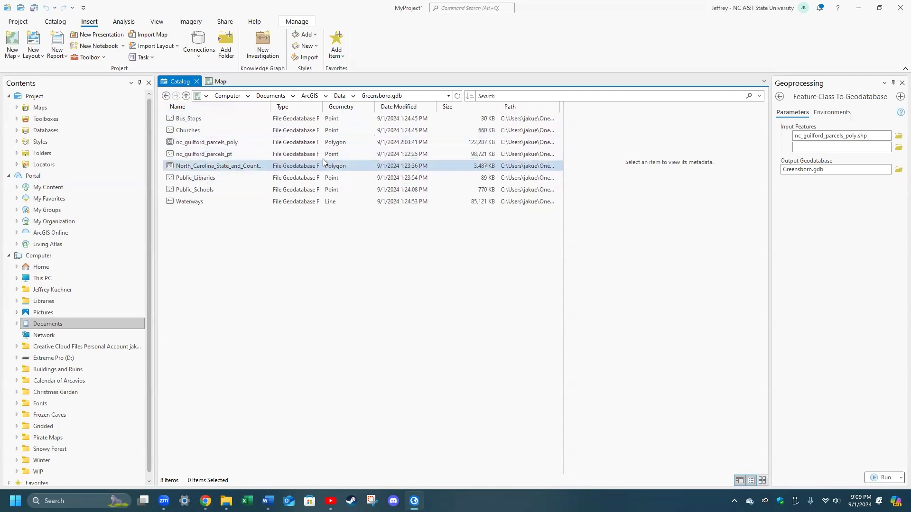
Add Bus_Stops, Public_Libraries, Public_Schools, nc_guilford_parcels_poly and the North Carolina state and county boundary polygons from Greensboro.gdb to the map.
click(219, 82)
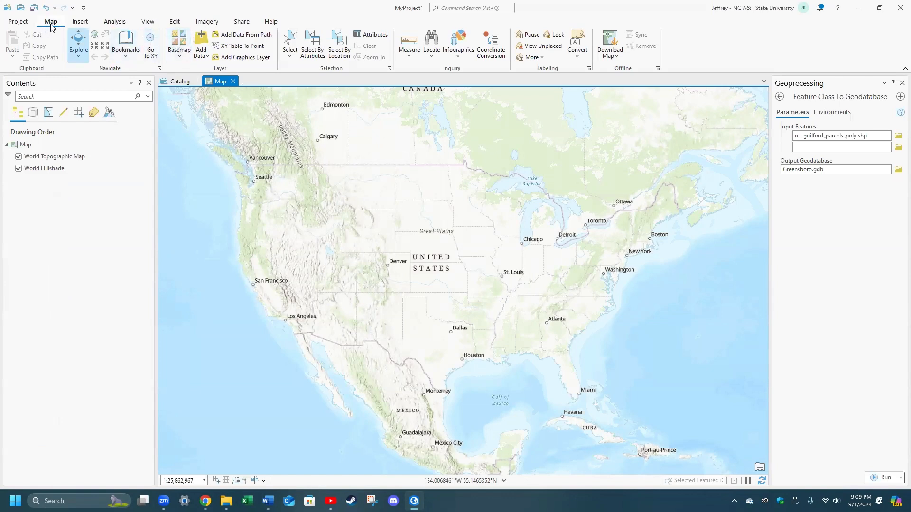
click(201, 41)
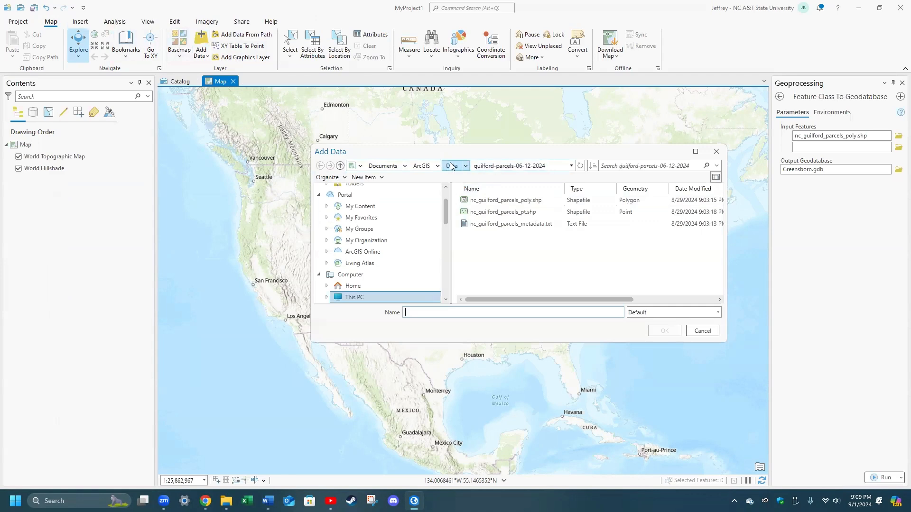
click(450, 166)
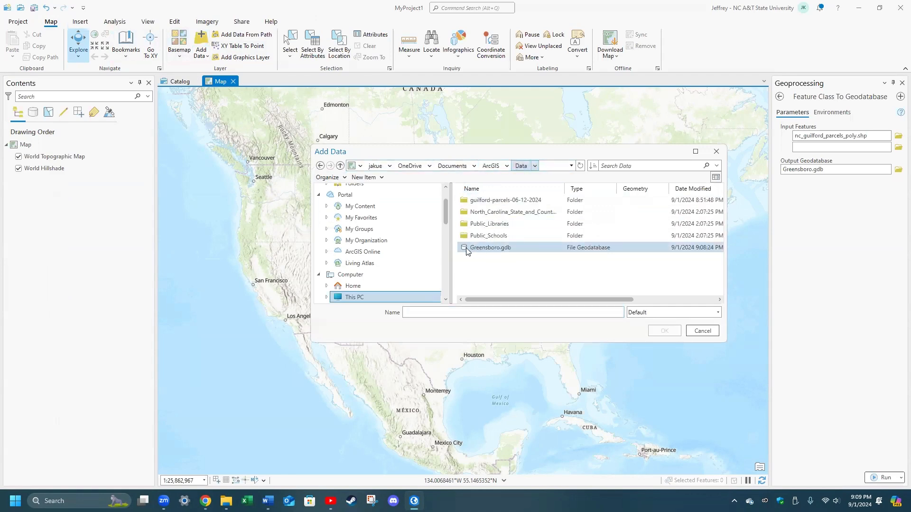
click(494, 248)
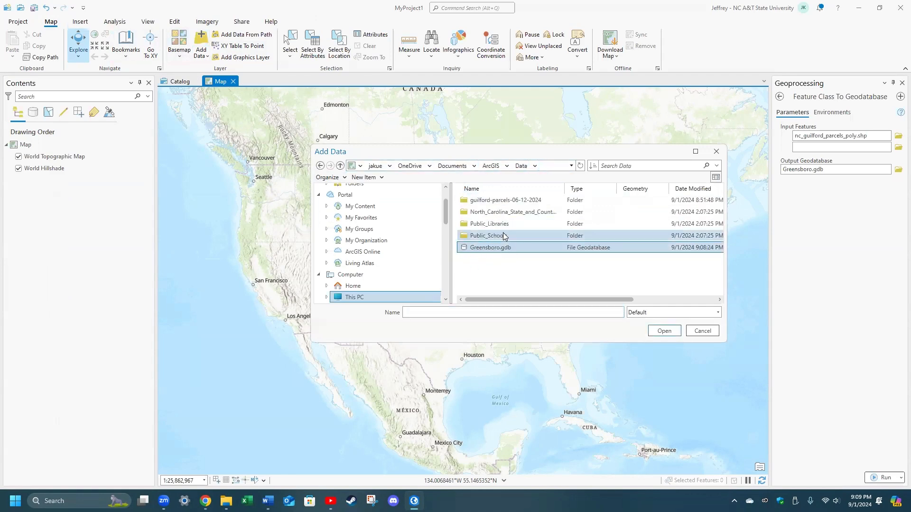
click(663, 330)
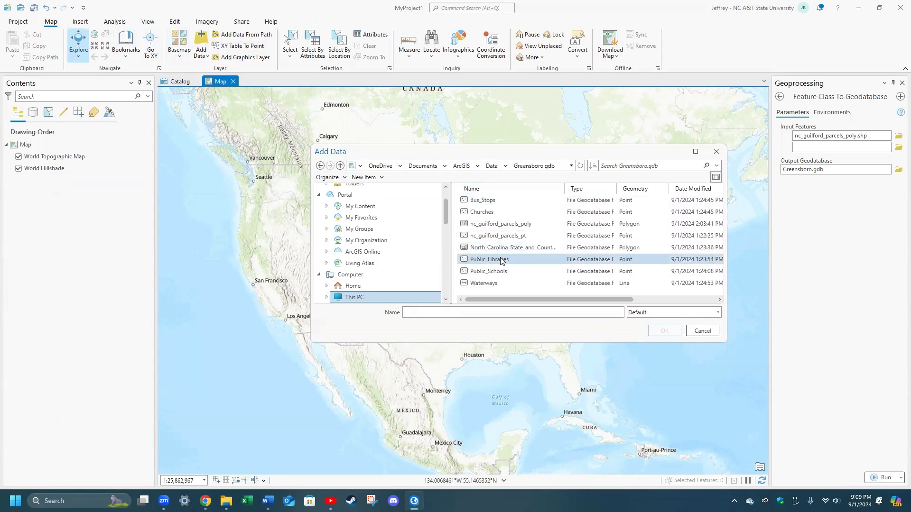
click(482, 201)
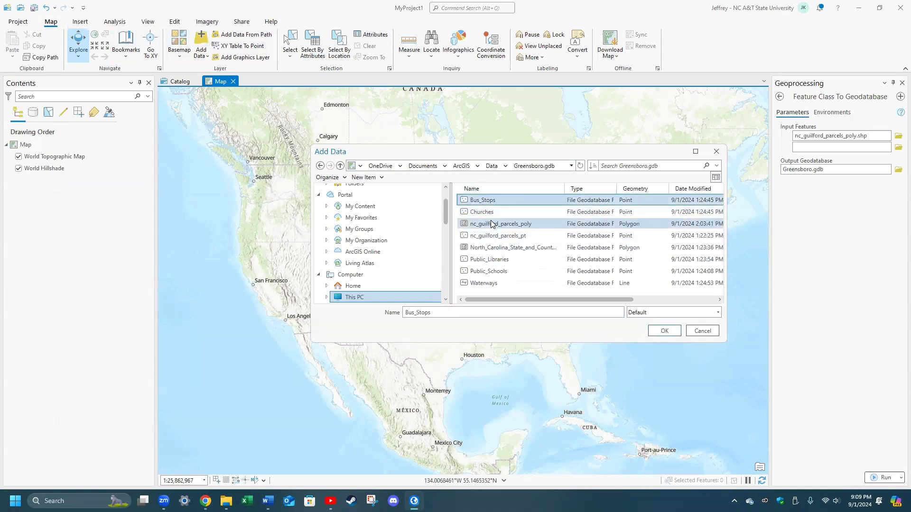
ctrl+click(483, 259)
ctrl+click(481, 273)
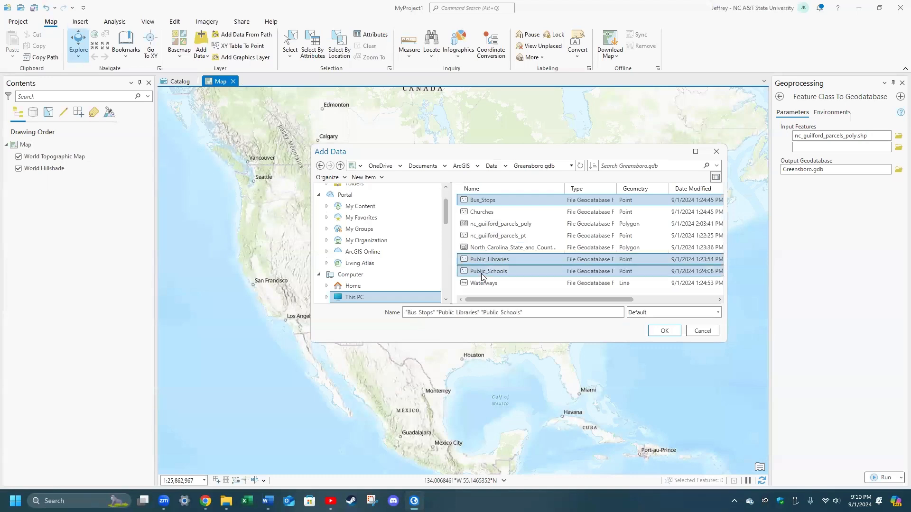
ctrl+click(516, 225)
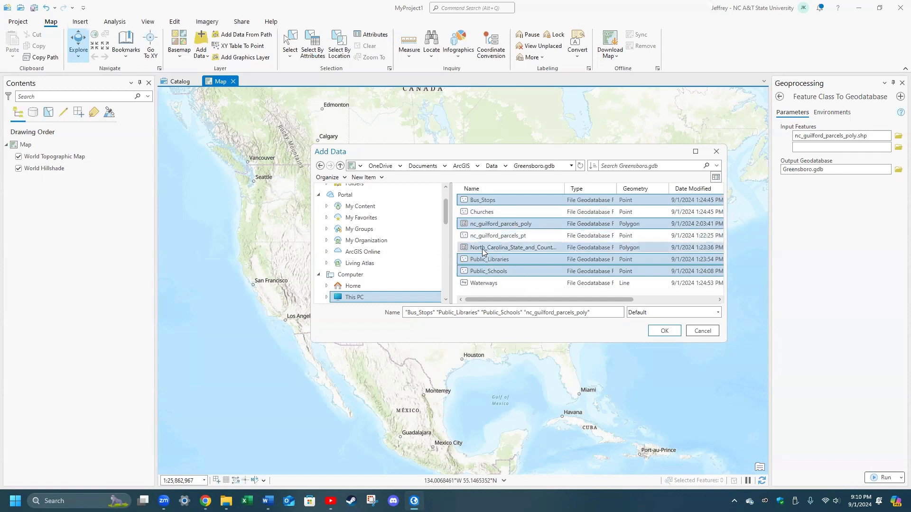
ctrl+click(545, 251)
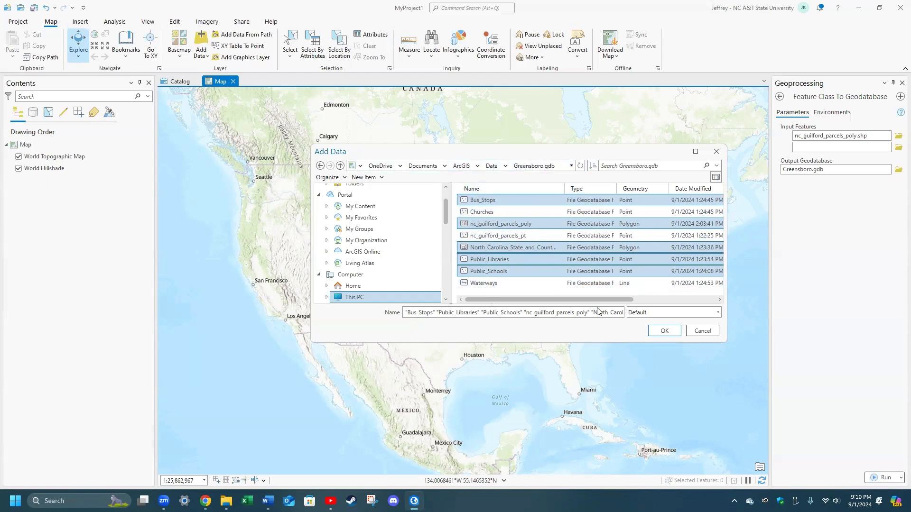
click(665, 331)
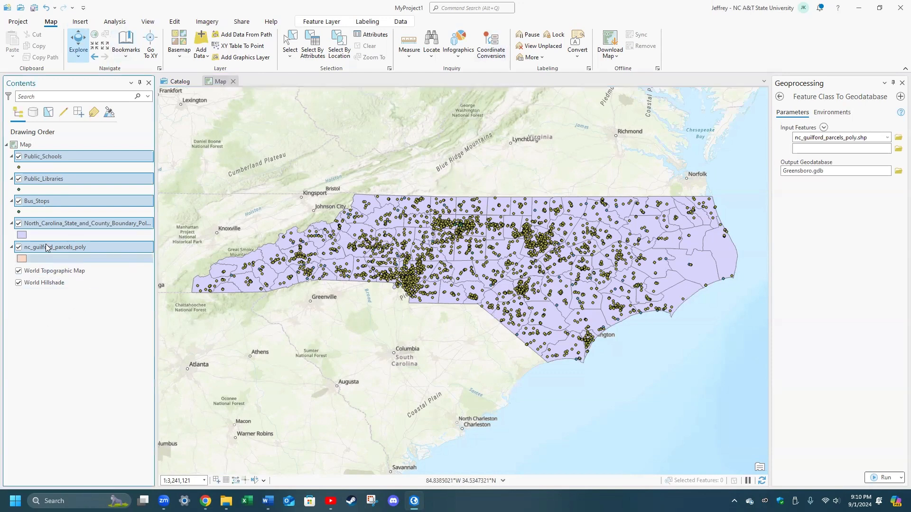
Move the North Carolina state and county boundary layer below nc_guilford_parcels_poly in the drawing order.
click(83, 247)
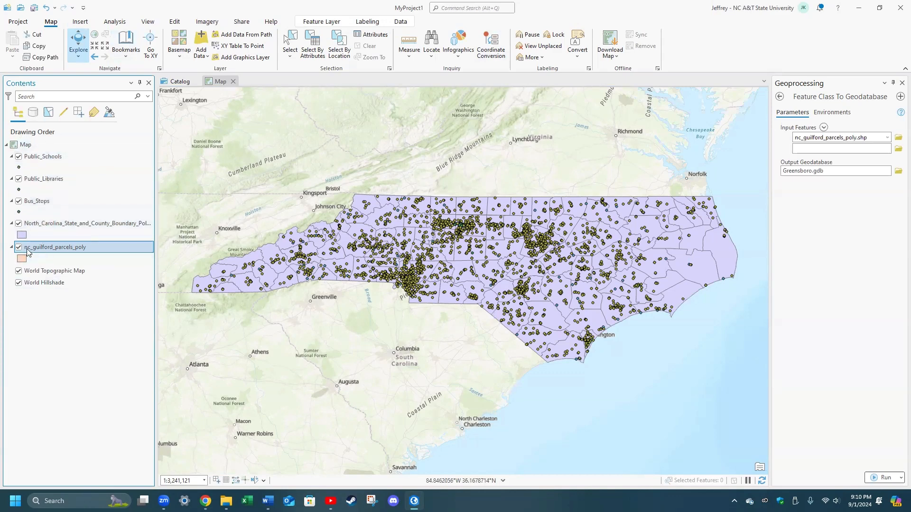
click(78, 224)
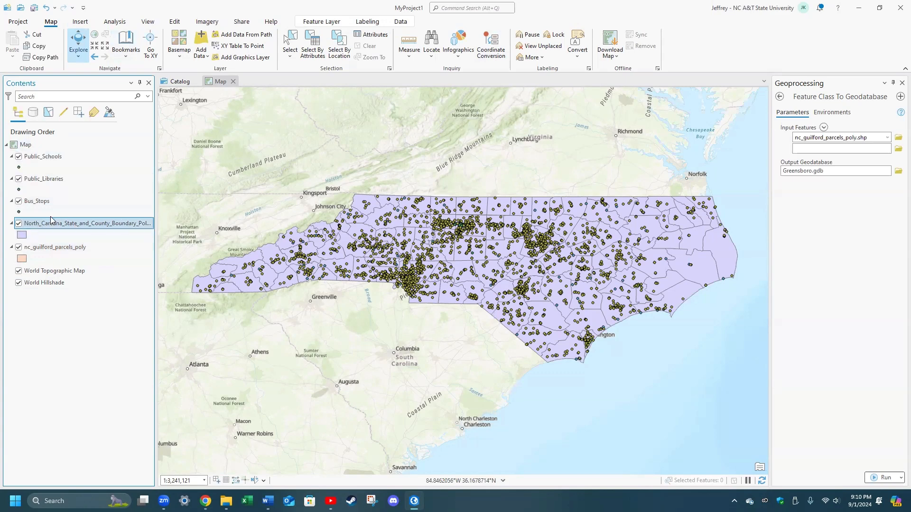
drag(57, 244, 57, 268)
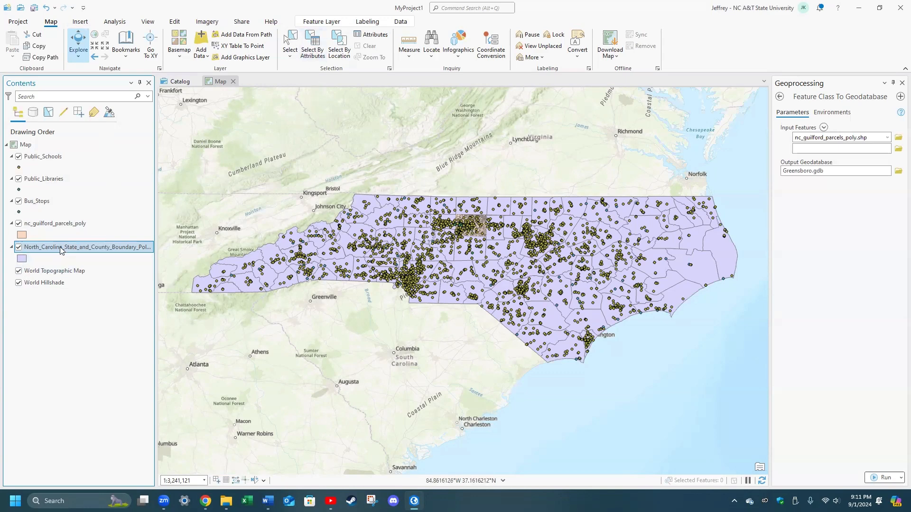
Set up a new attribute selection on the North Carolina state and county boundary layer with County as the where-clause field.
click(313, 47)
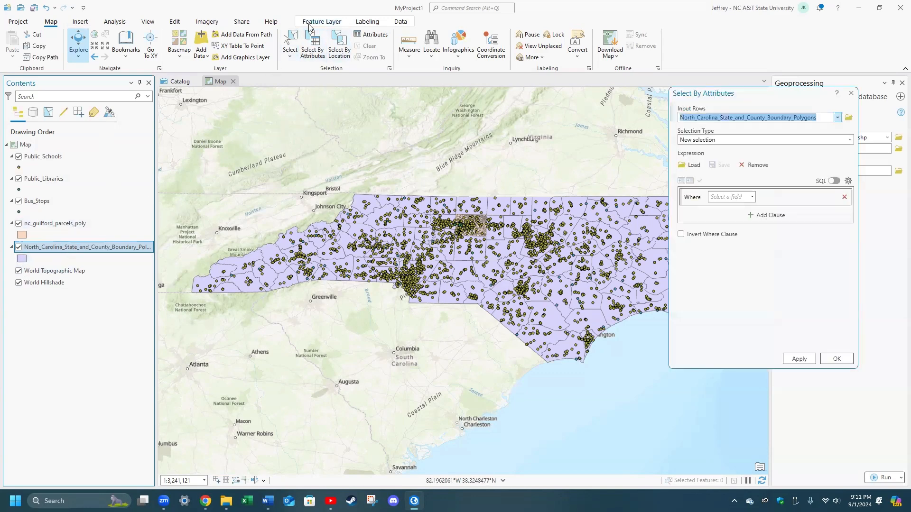
drag(758, 89, 672, 94)
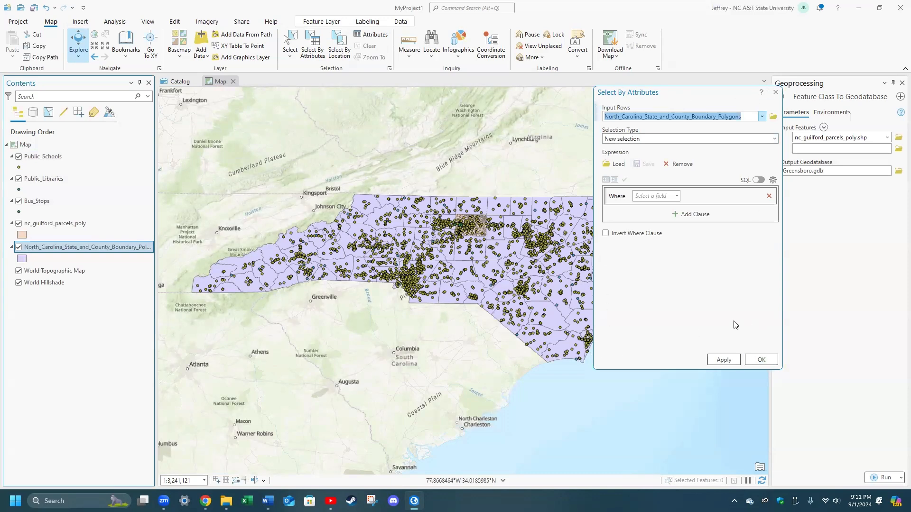
click(774, 139)
click(774, 139)
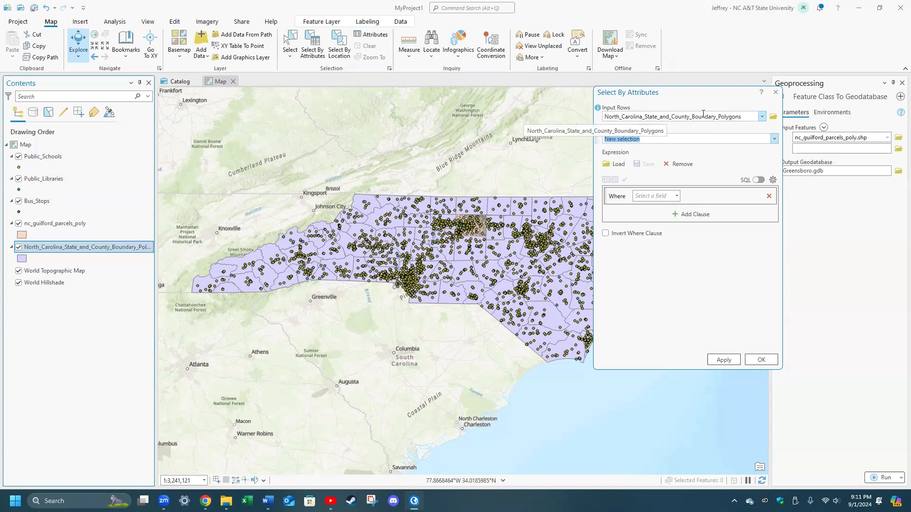
click(674, 196)
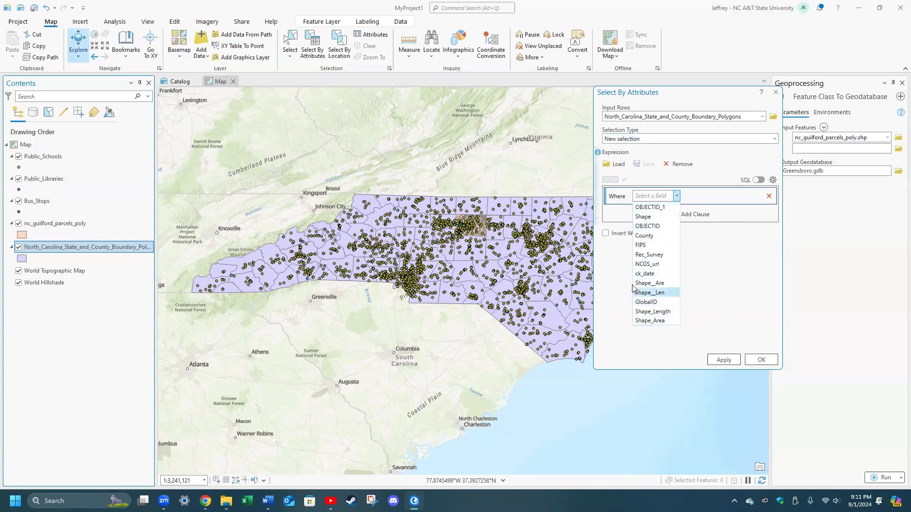
click(644, 236)
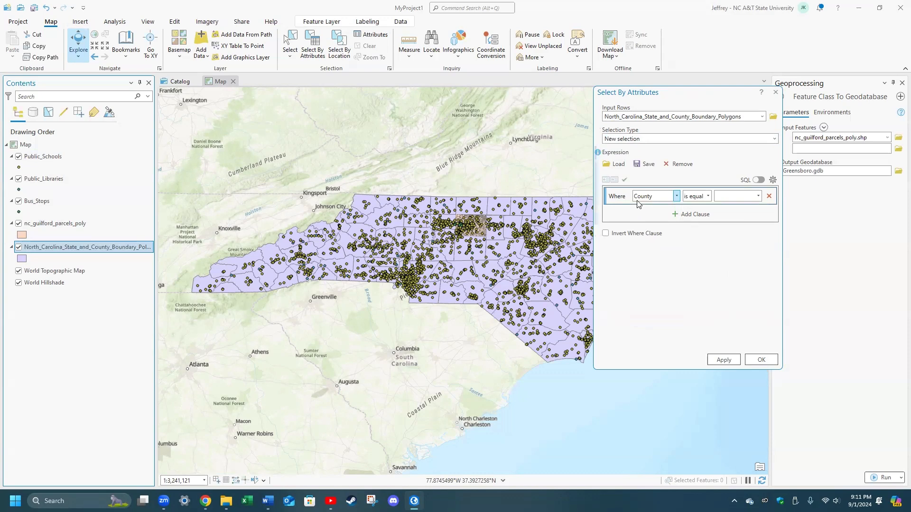
Examine the County values in the boundary layer's attribute table, and close the table.
right_click(86, 248)
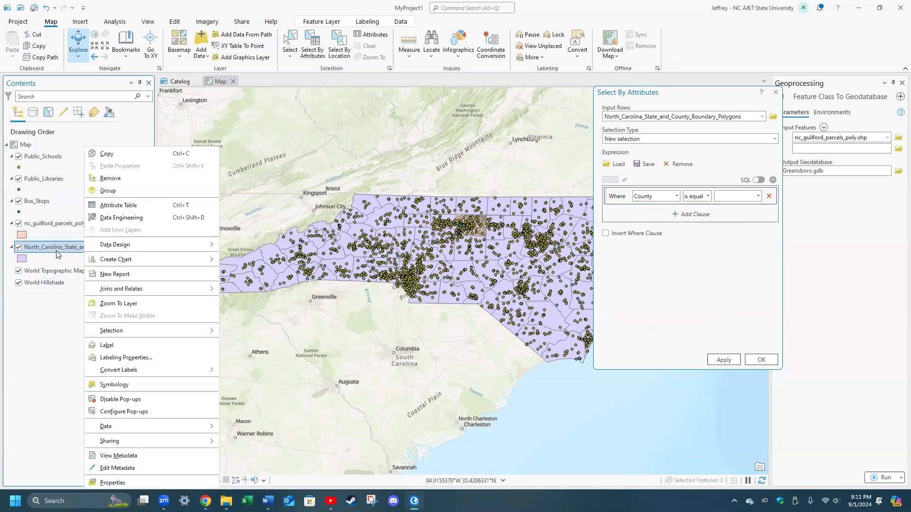
click(119, 205)
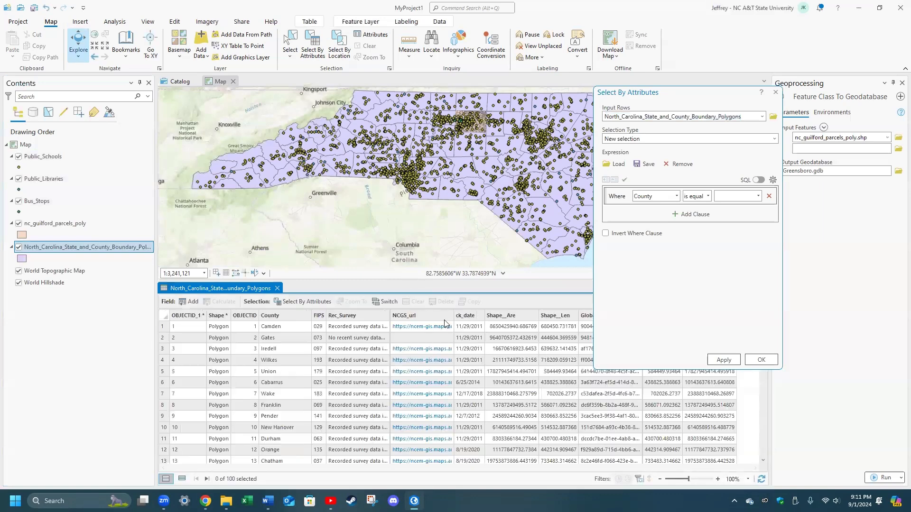
click(199, 325)
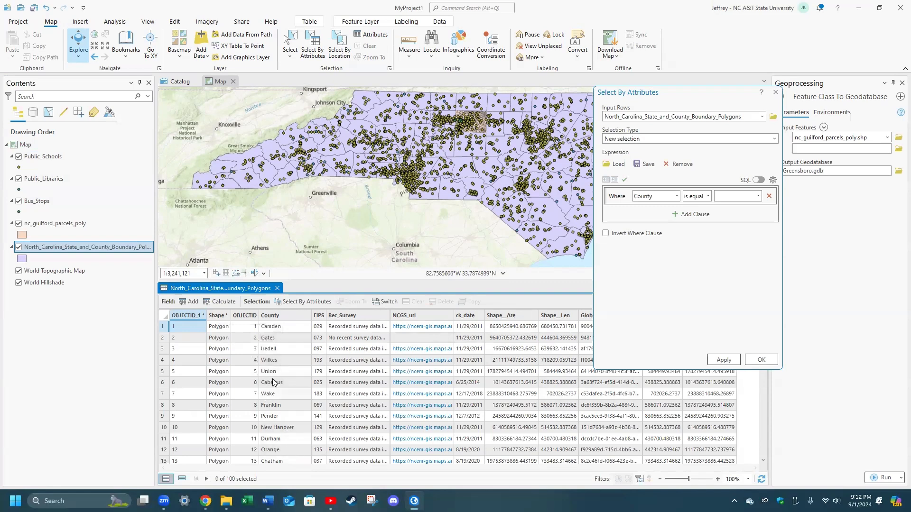
click(276, 289)
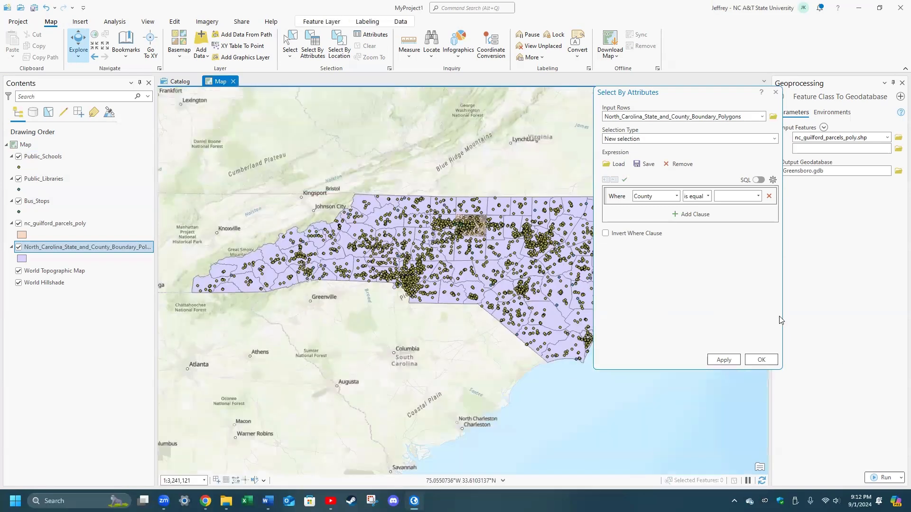
Complete the selection clause as County is equal to Guilford and run the selection.
click(757, 196)
scroll(744, 308, down, 2)
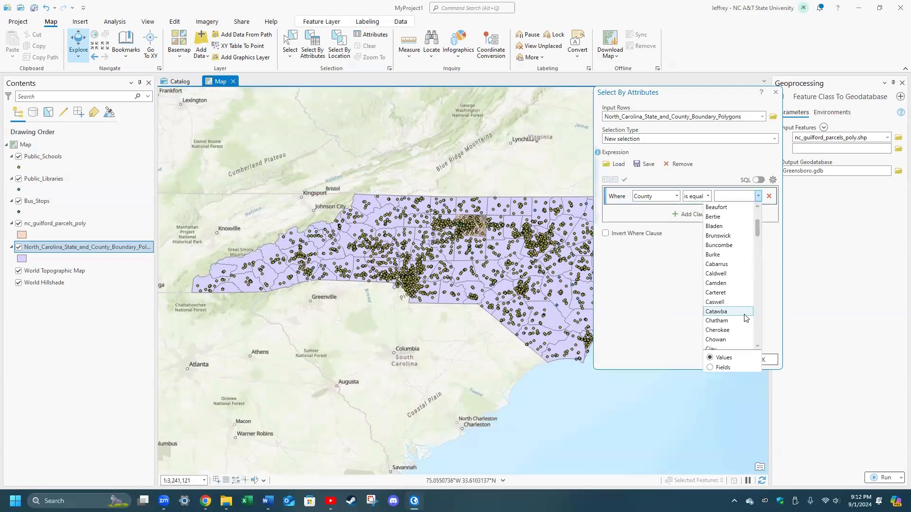
scroll(744, 310, down, 7)
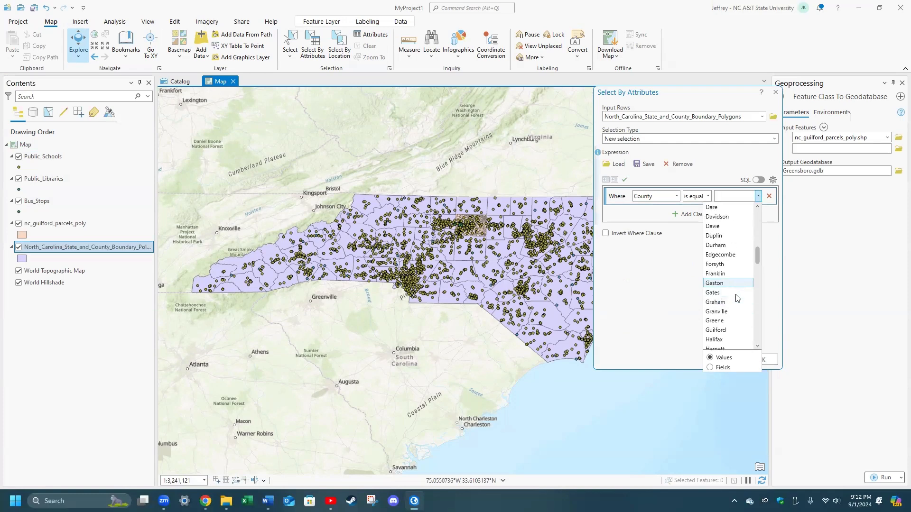
click(728, 330)
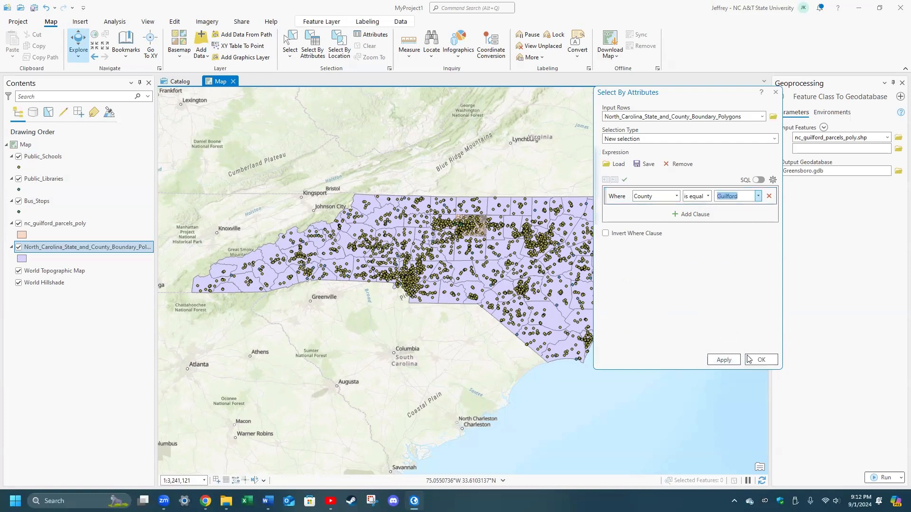
click(761, 360)
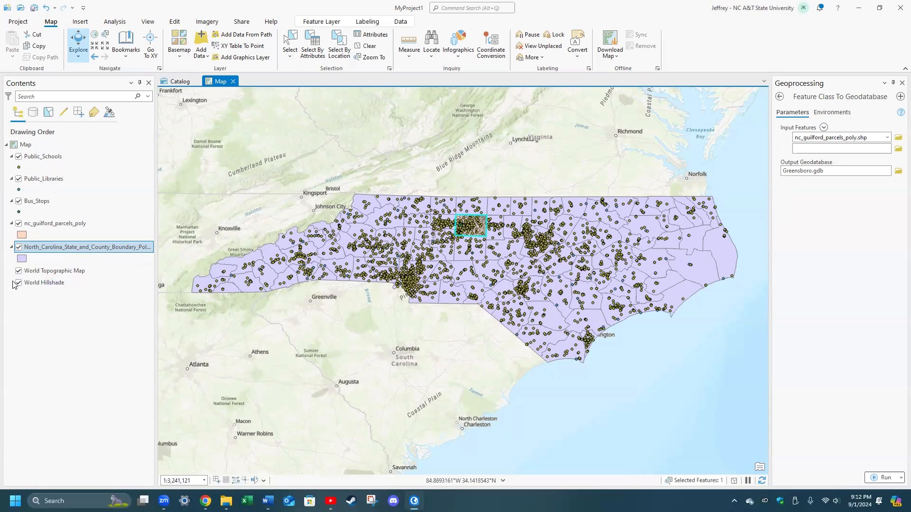
Make a new layer from the selected county in the state and county boundary layer.
right_click(30, 250)
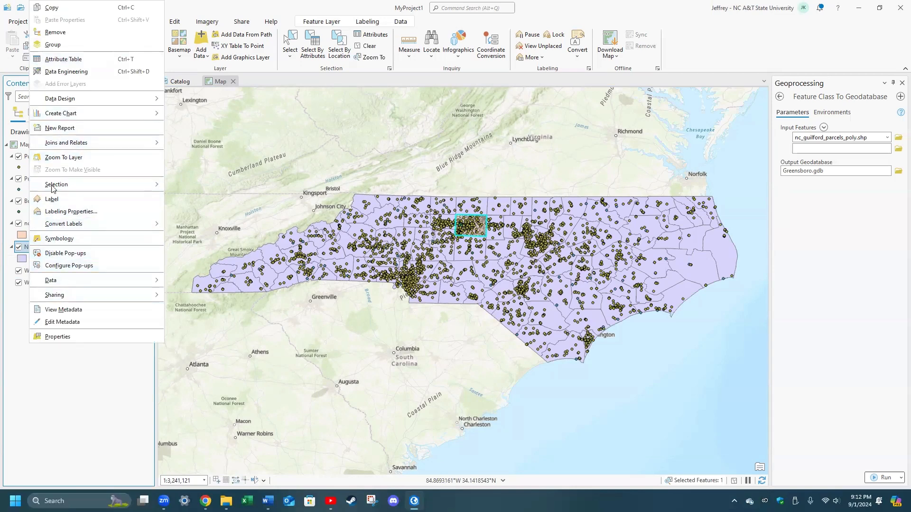
mouse_move(53, 185)
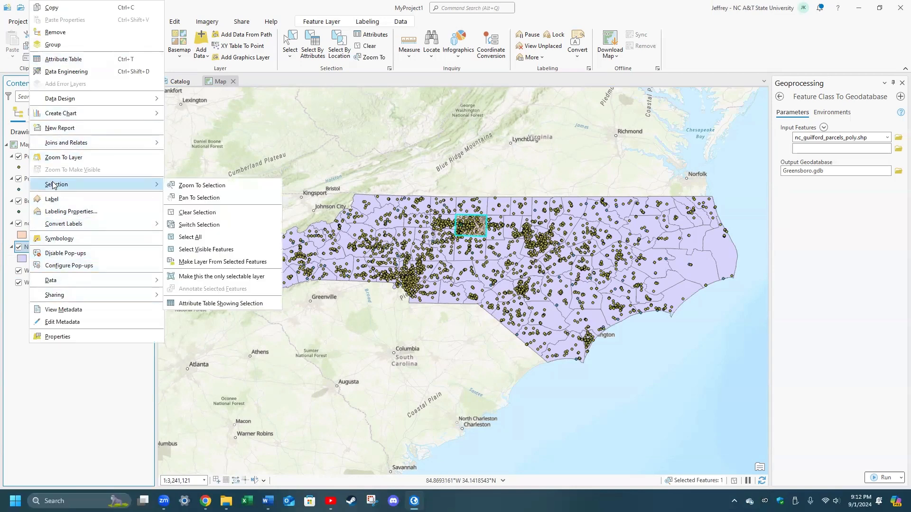
click(199, 262)
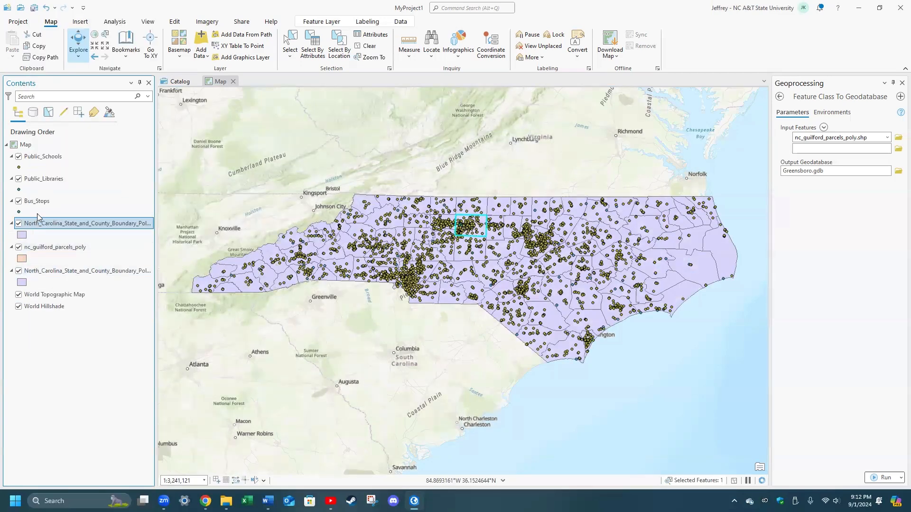
Rename the new selection layer as Guilford County and clear the map selection.
double_click(56, 224)
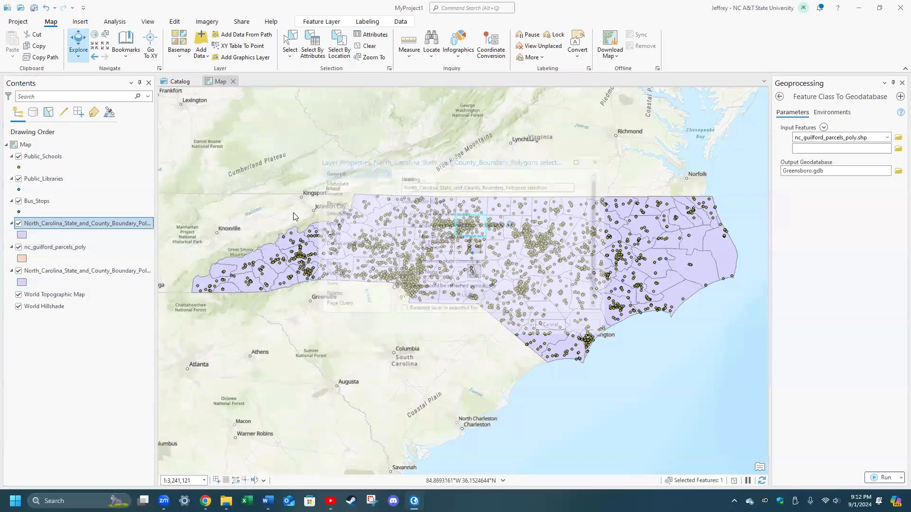
triple_click(560, 181)
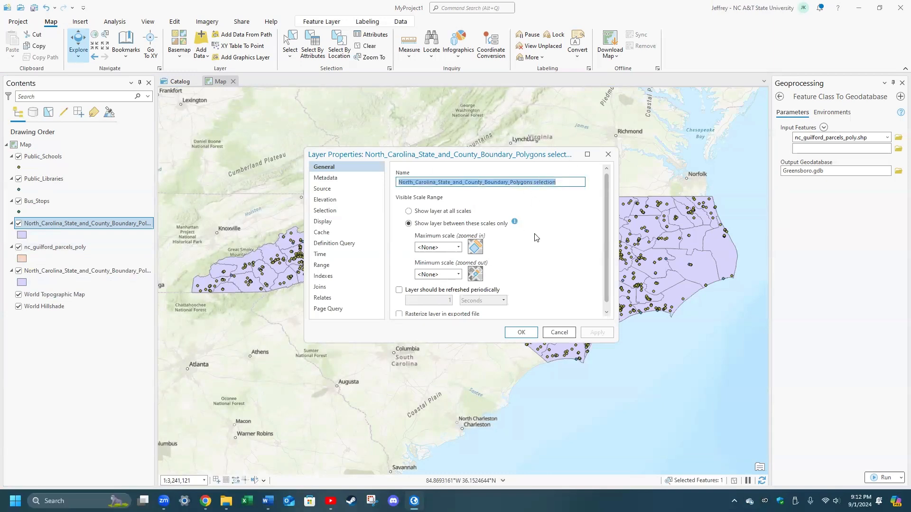
text(Guilford County)
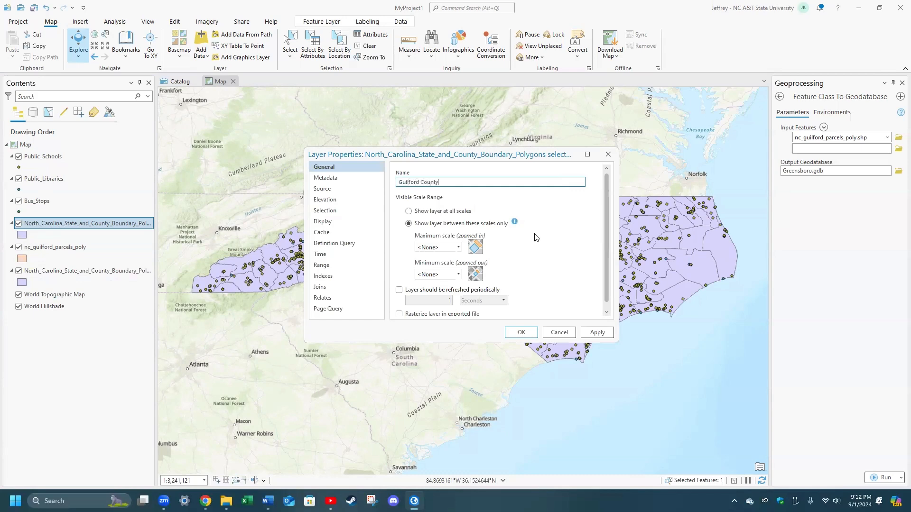
click(521, 332)
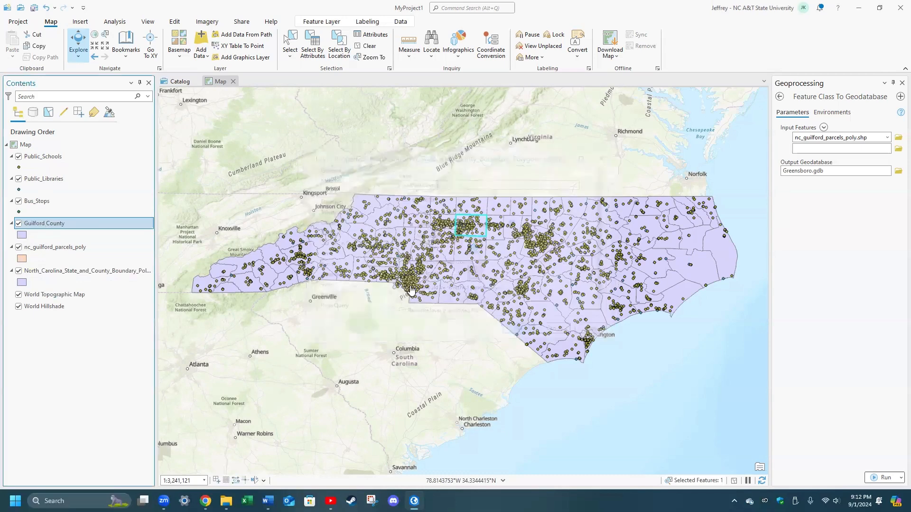
click(364, 46)
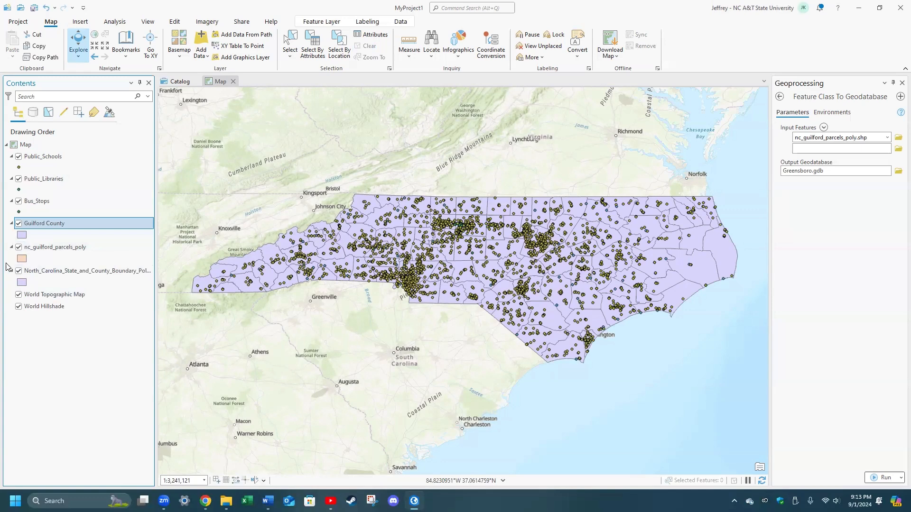
Hide the North Carolina state and county boundary layer and move Guilford County below nc_guilford_parcels_poly in the drawing order.
click(18, 271)
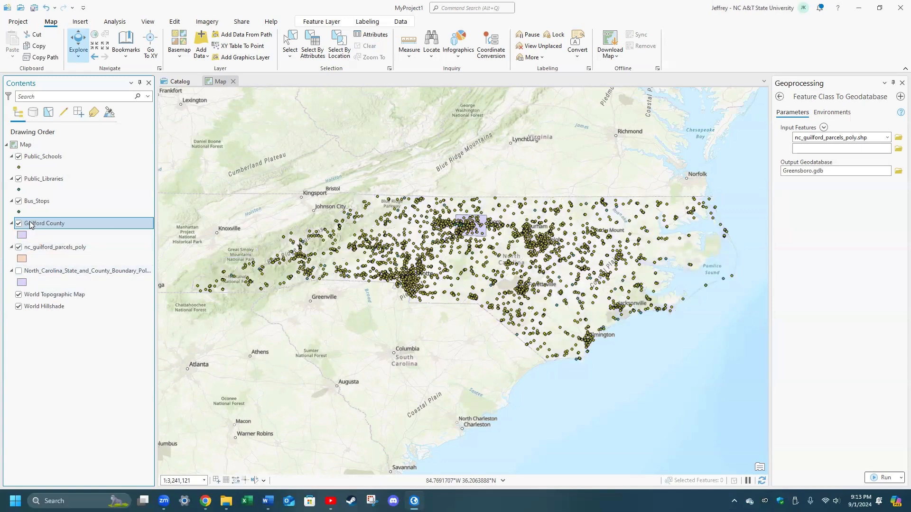
drag(46, 244, 44, 264)
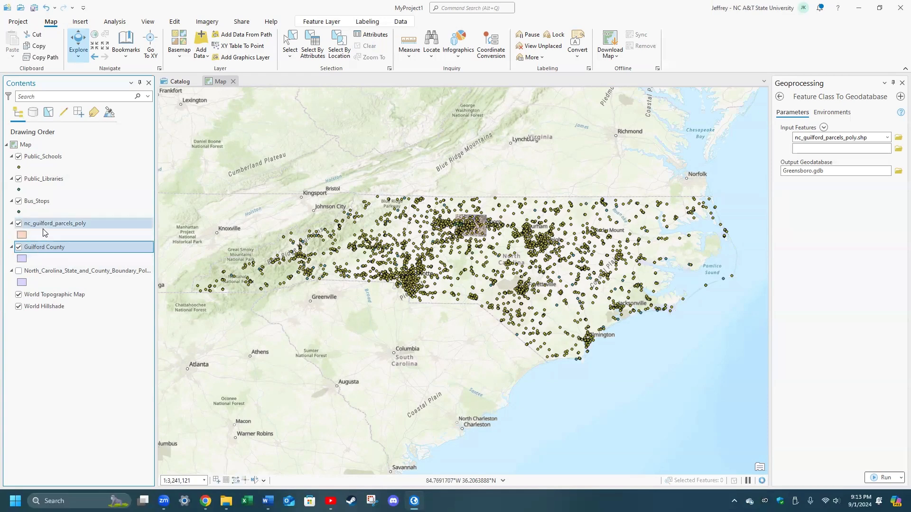
Examine on the map how the parcels cover Guilford County, including its northern edge and the surrounding area.
scroll(482, 244, up, 3)
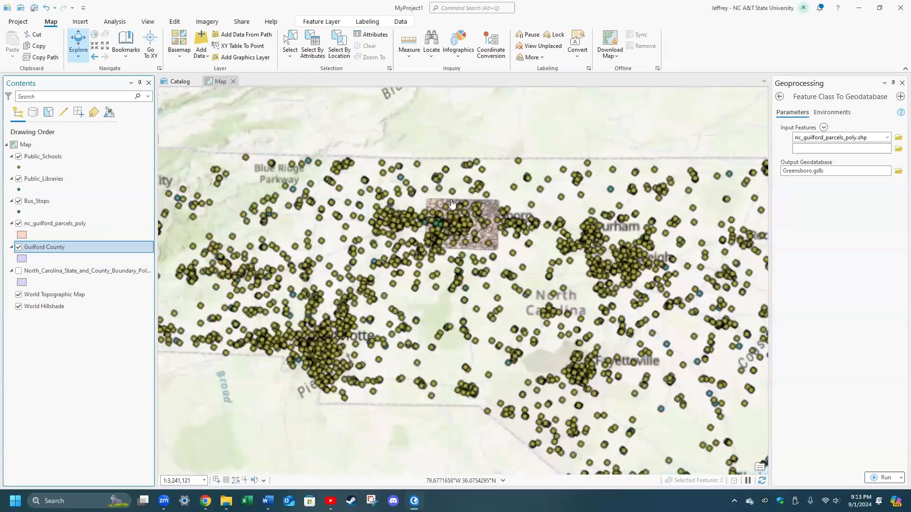
scroll(481, 282, up, 2)
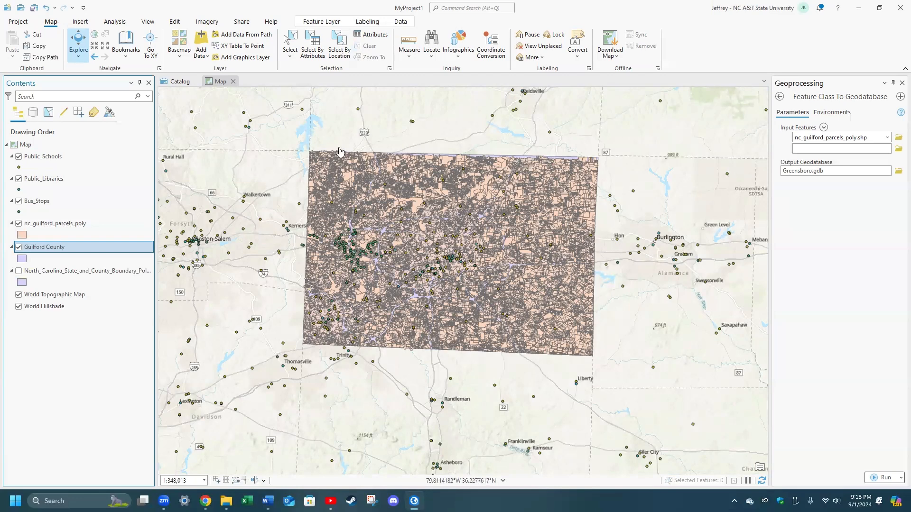
scroll(317, 176, up, 6)
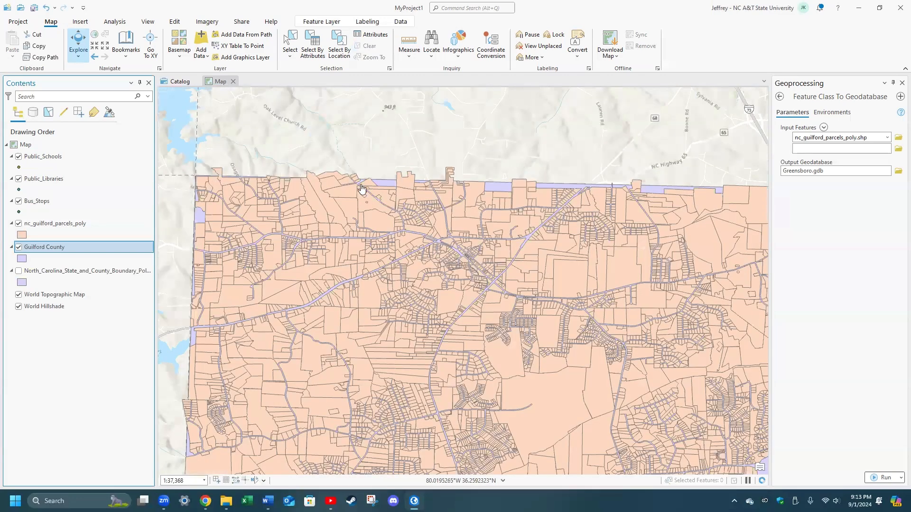
scroll(582, 247, down, 1)
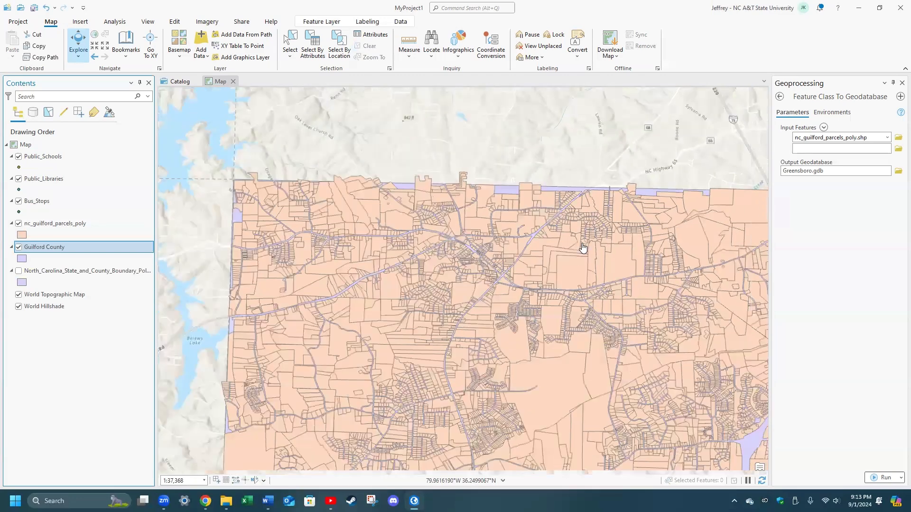
scroll(583, 248, down, 7)
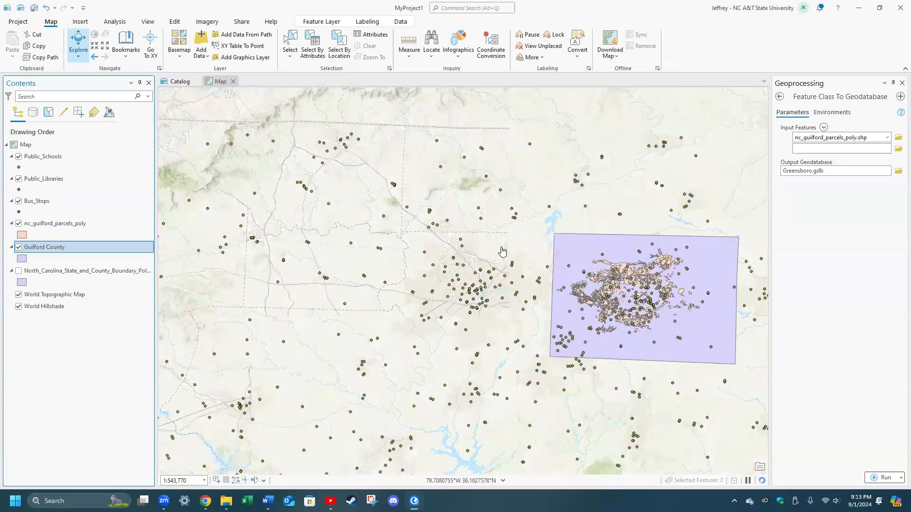
drag(388, 212, 208, 165)
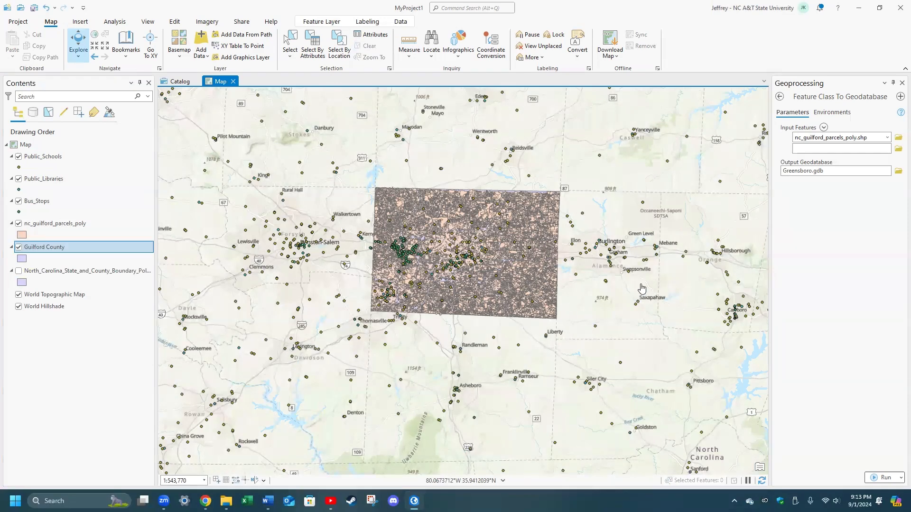
scroll(471, 253, down, 2)
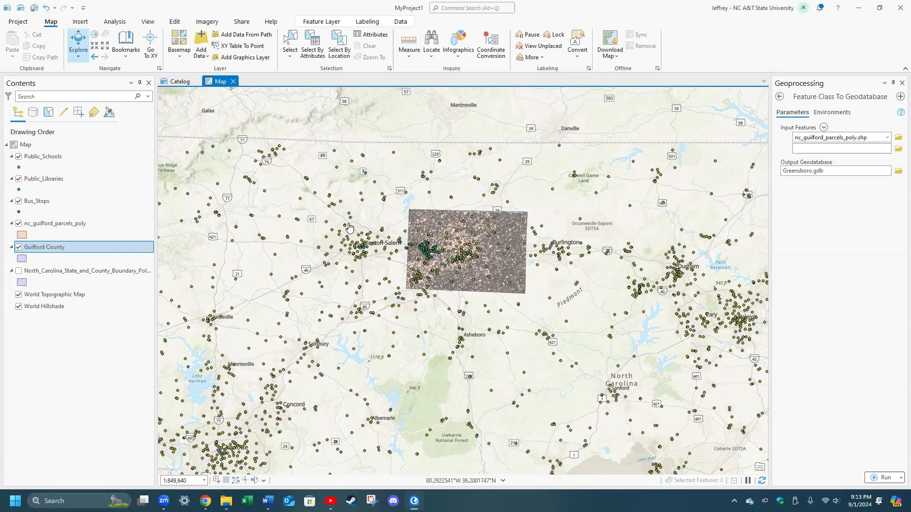
Open the nc_guilford_parcels_poly attribute table and examine its fields, including MCITY, OWNNAME and SCITY.
click(74, 227)
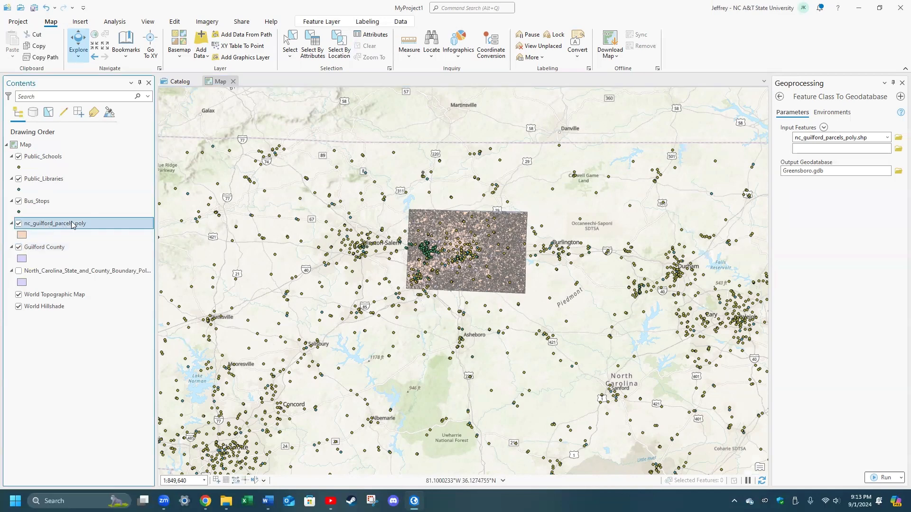
right_click(64, 227)
click(96, 205)
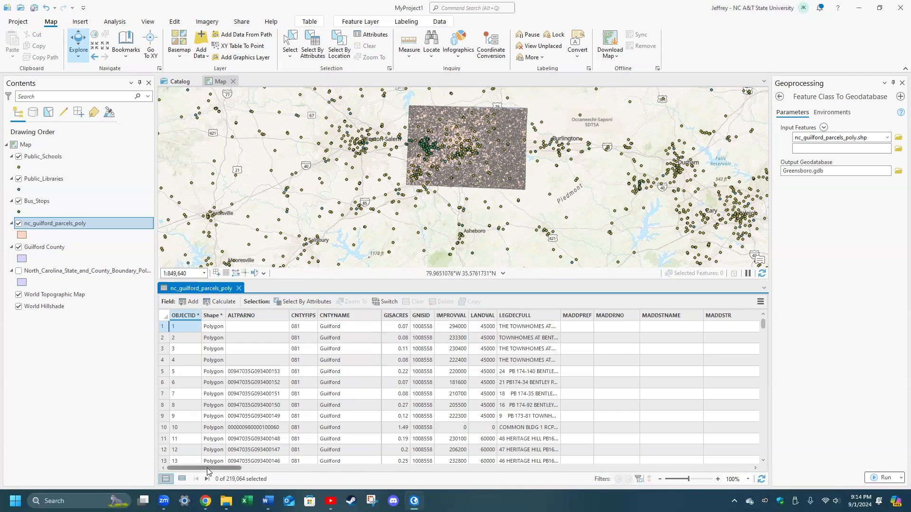
drag(201, 468, 267, 464)
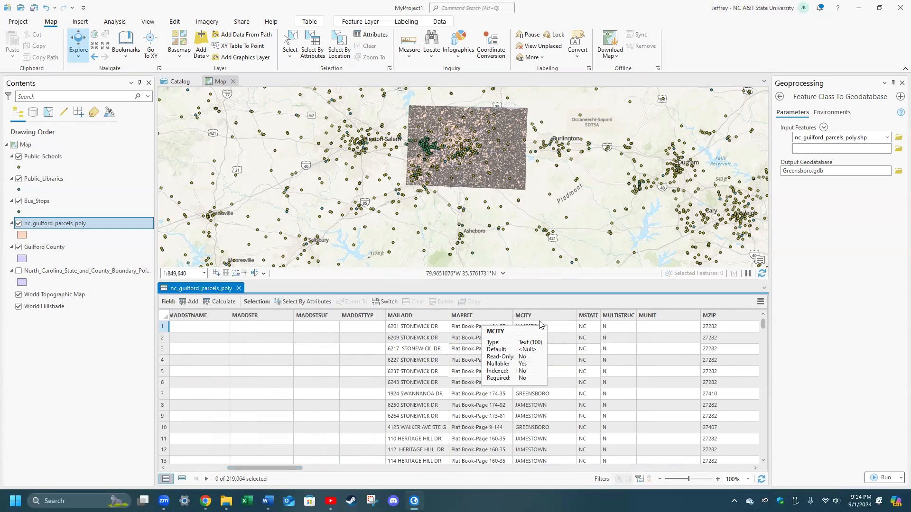
drag(278, 468, 334, 465)
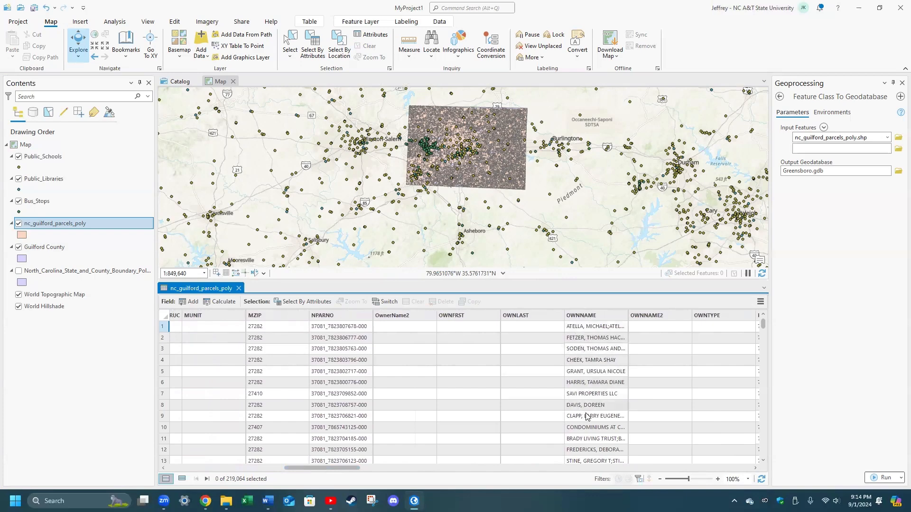
drag(344, 469, 526, 468)
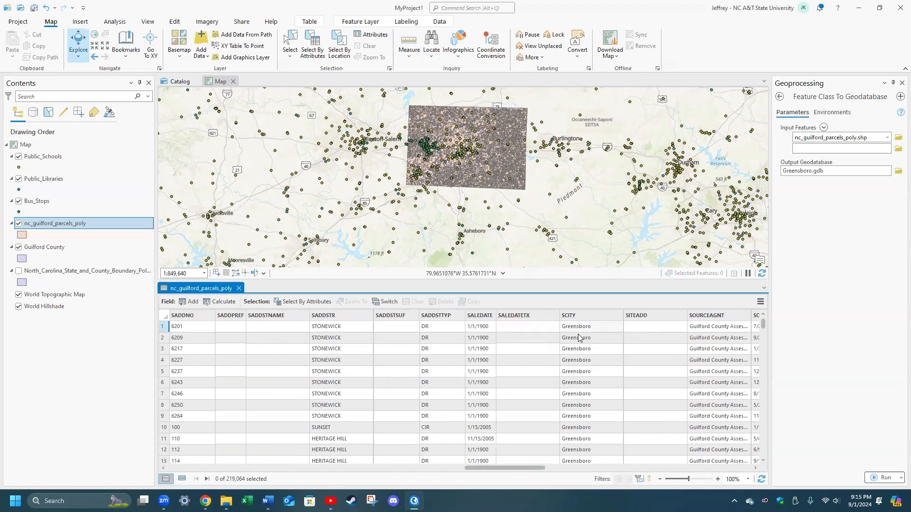
Close the parcel attribute table and select the nc_guilford_parcels_poly features whose SCITY is equal to Greensboro.
click(239, 288)
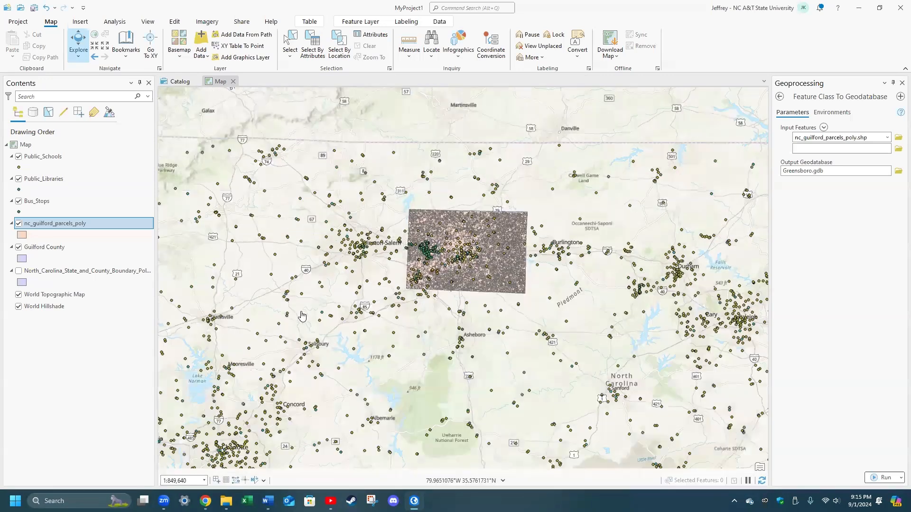
click(312, 45)
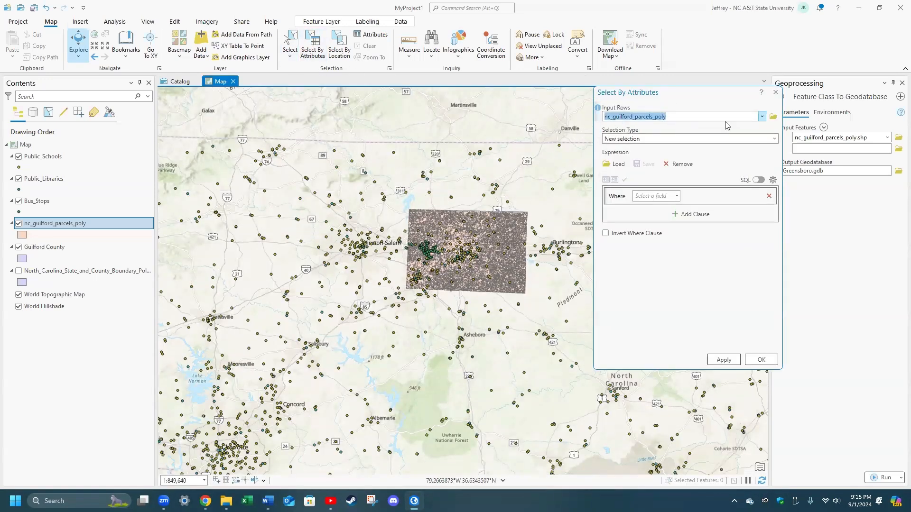
click(676, 196)
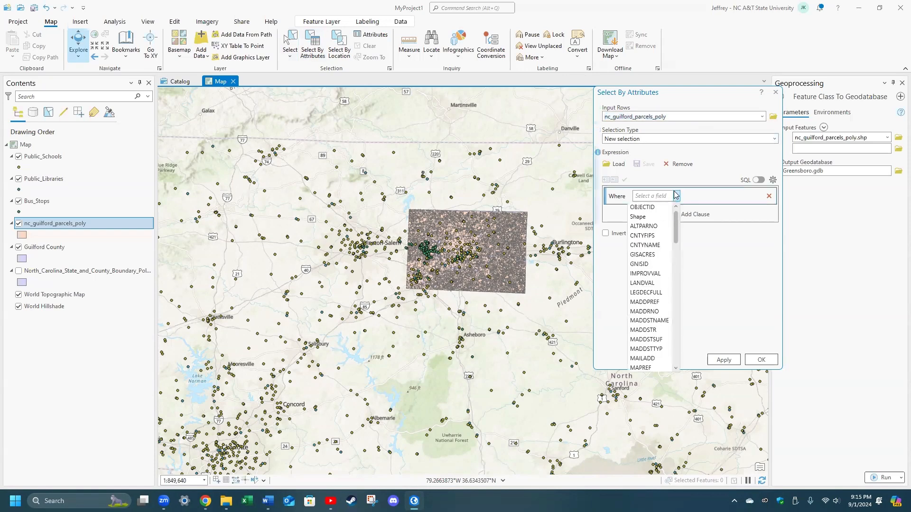
scroll(661, 327, down, 6)
scroll(660, 352, down, 10)
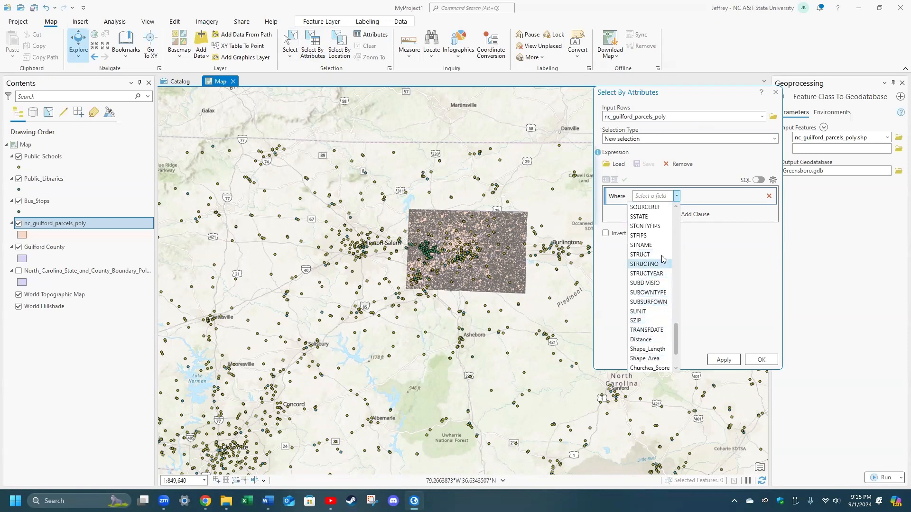
scroll(659, 296, up, 1)
scroll(659, 296, up, 3)
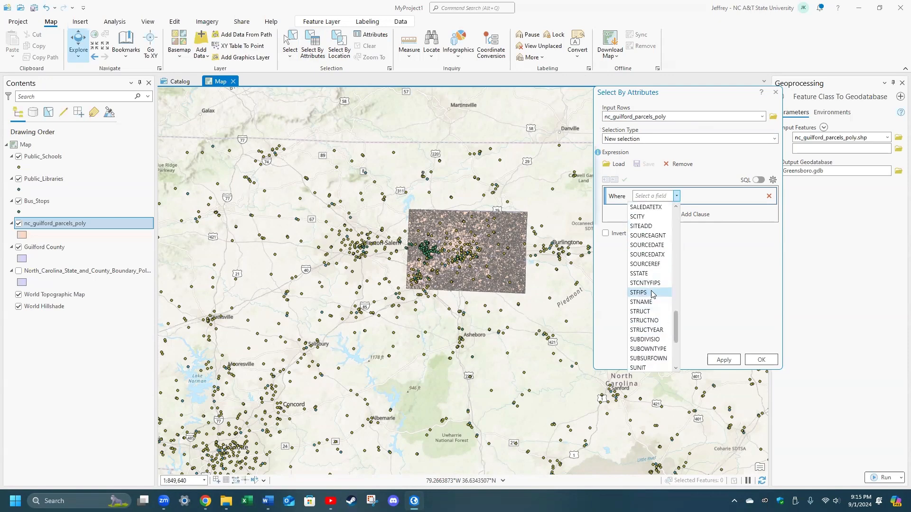
click(651, 221)
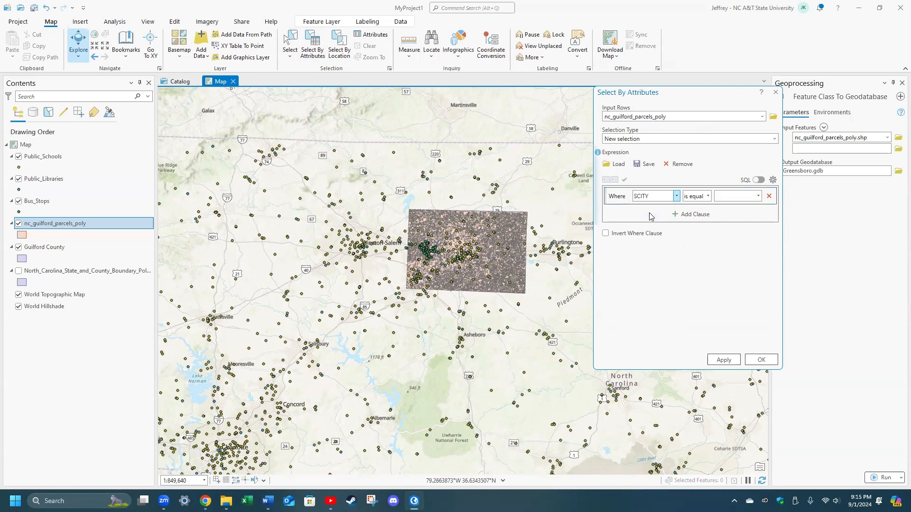
click(758, 197)
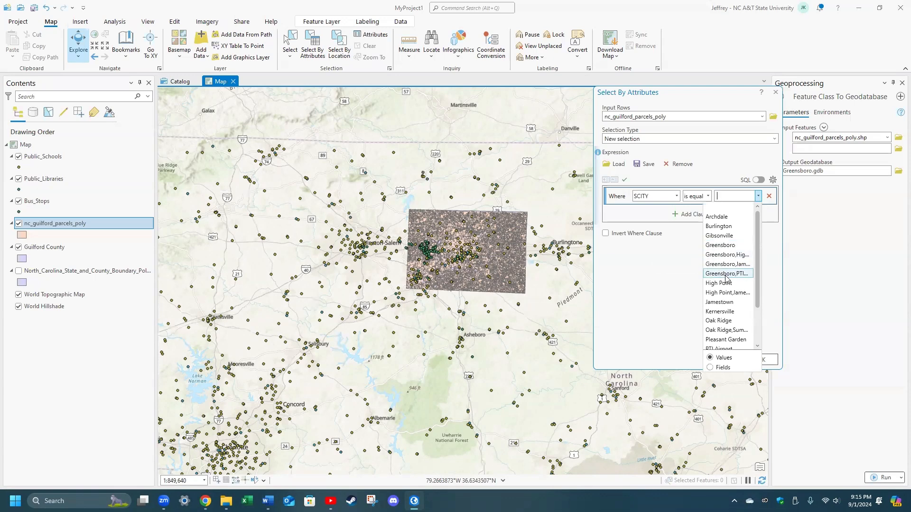
click(716, 246)
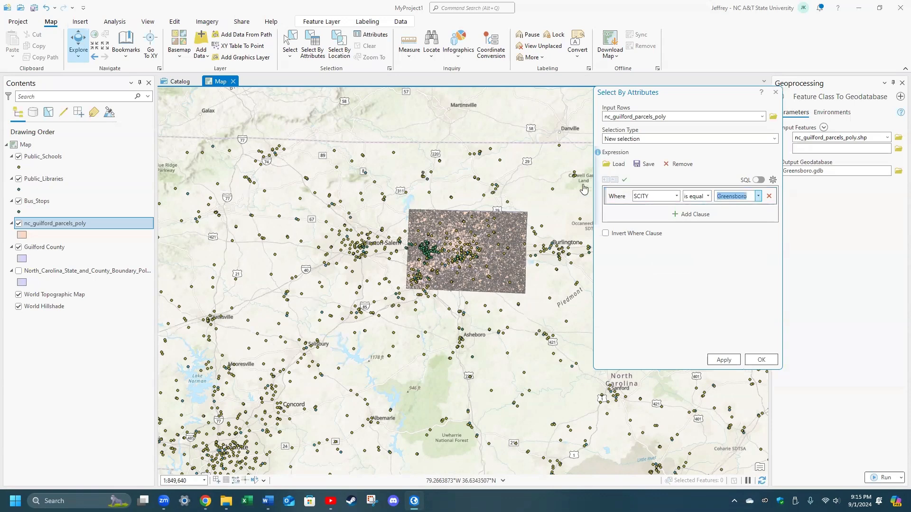
click(738, 362)
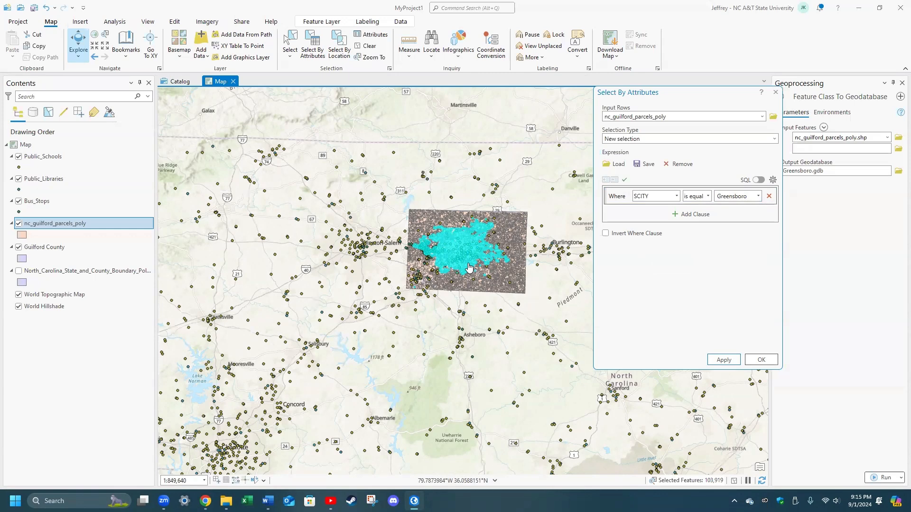
scroll(468, 263, up, 1)
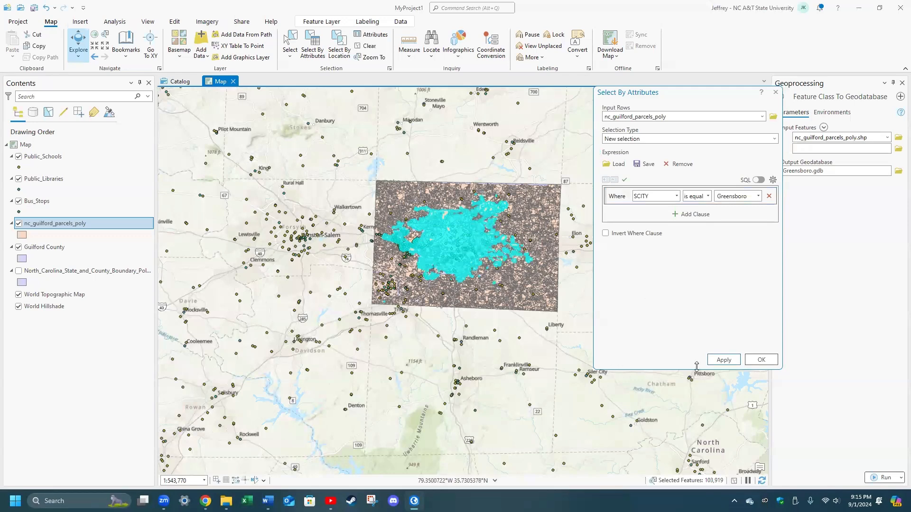
click(760, 360)
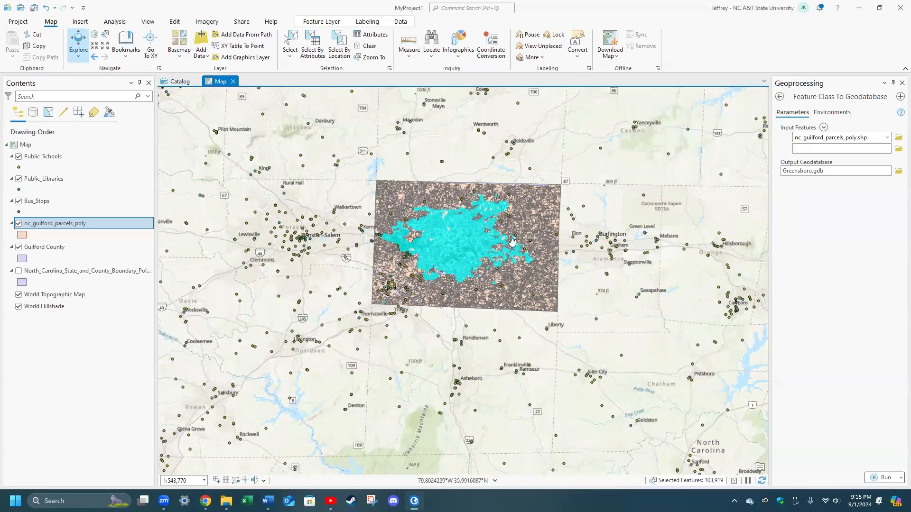
Export the selected nc_guilford_parcels_poly parcels to a new feature class named GSO_Parcels in MyProject1.gdb.
right_click(33, 225)
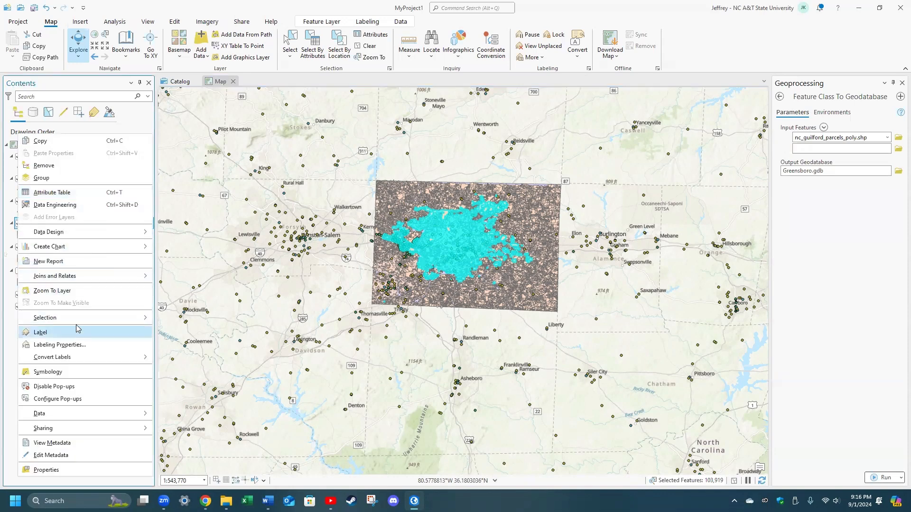
mouse_move(78, 322)
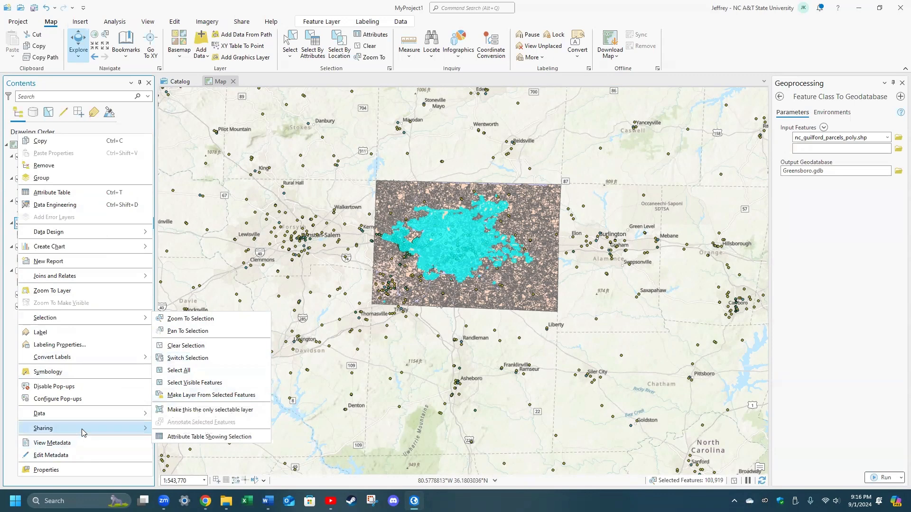
mouse_move(83, 433)
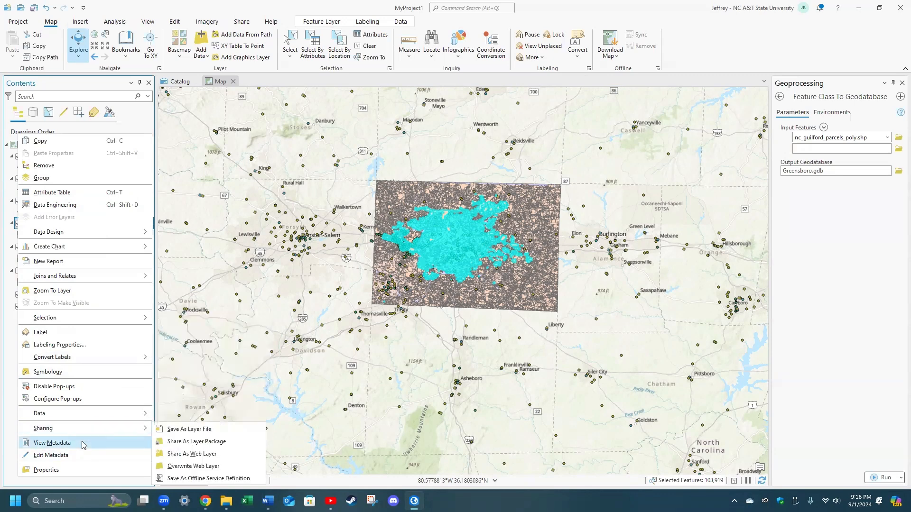
mouse_move(67, 416)
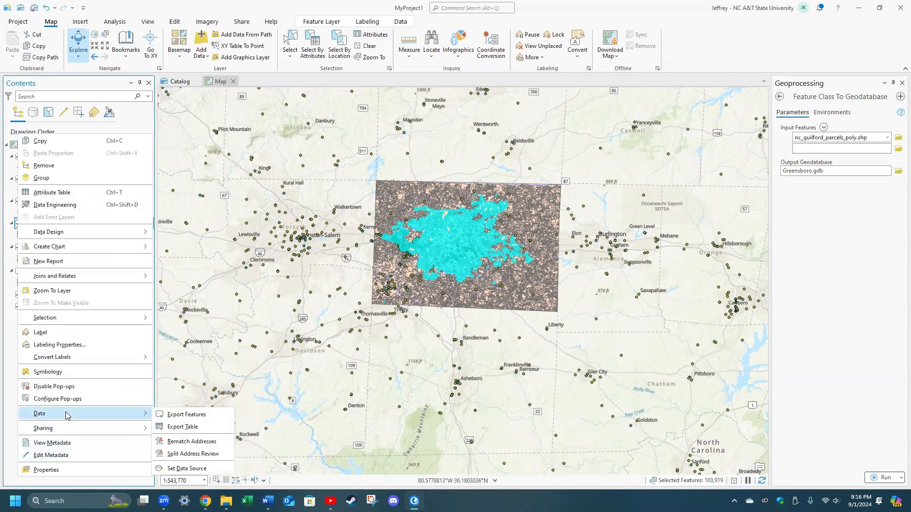
click(163, 413)
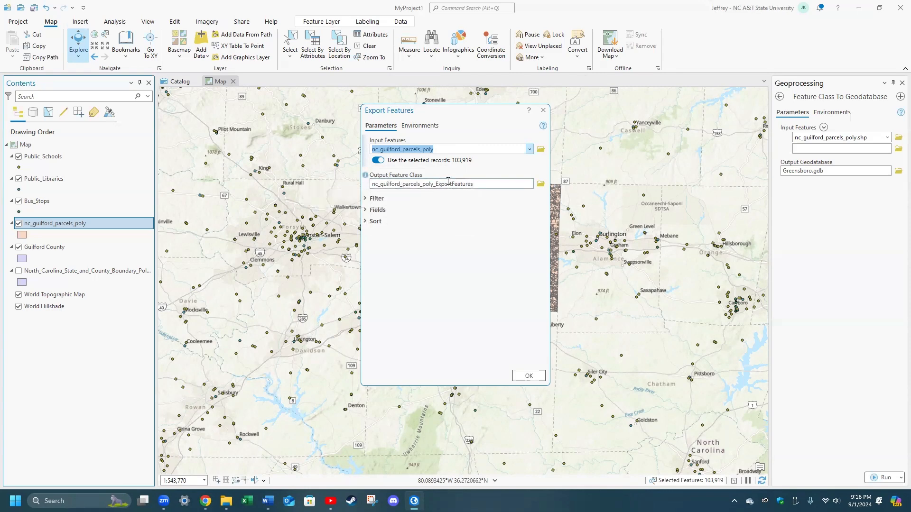
click(470, 184)
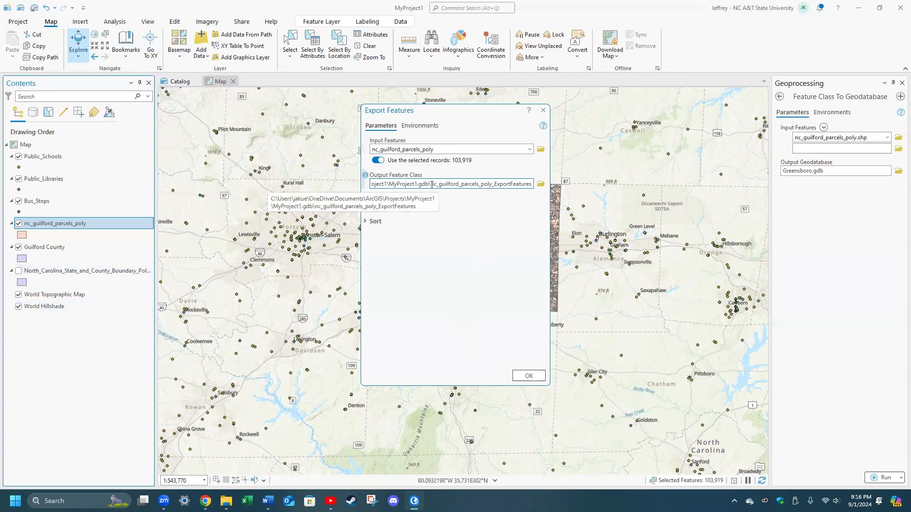
drag(431, 185, 544, 195)
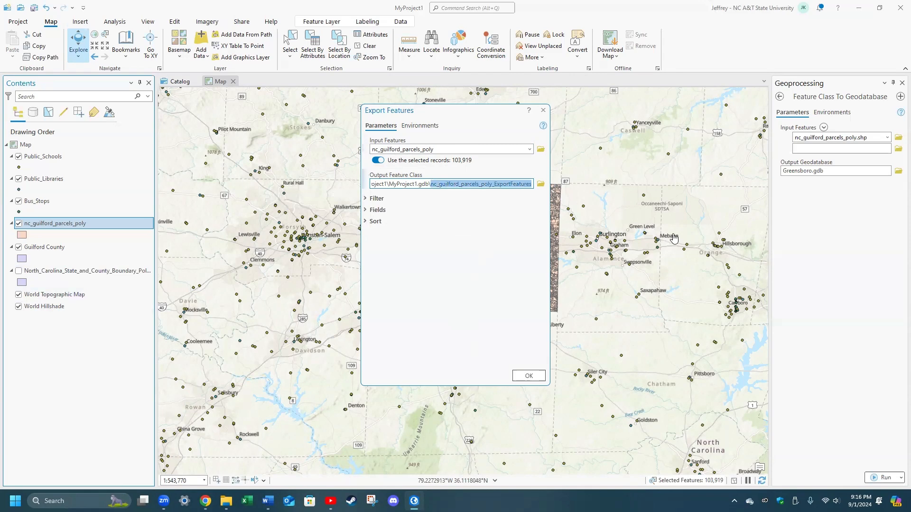
text(G)
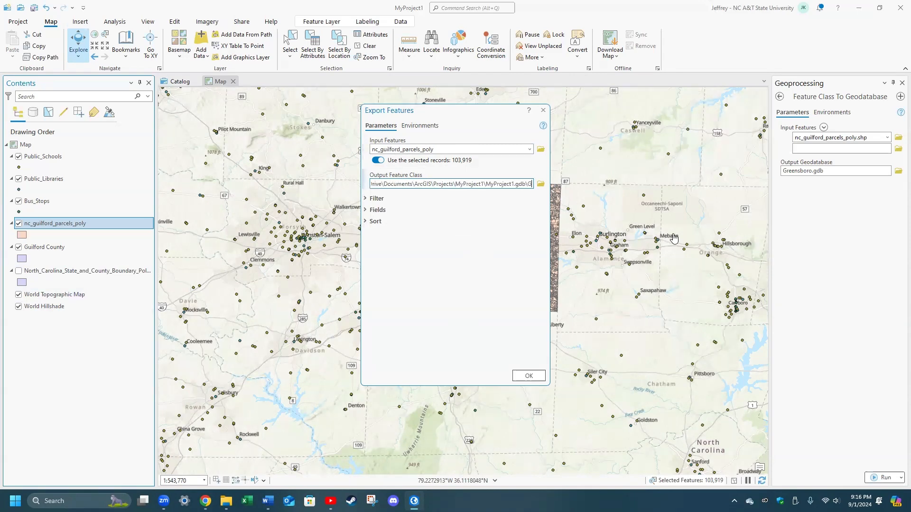
text(SO_)
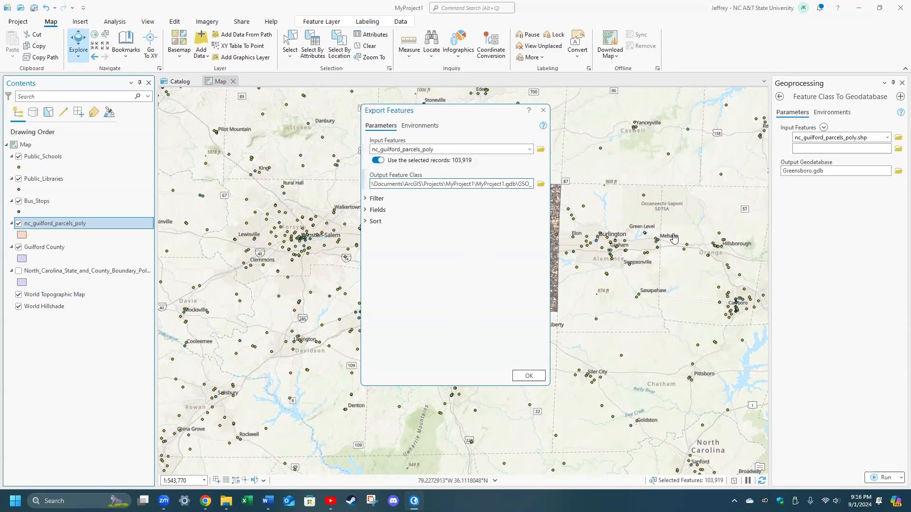
text(Parcels)
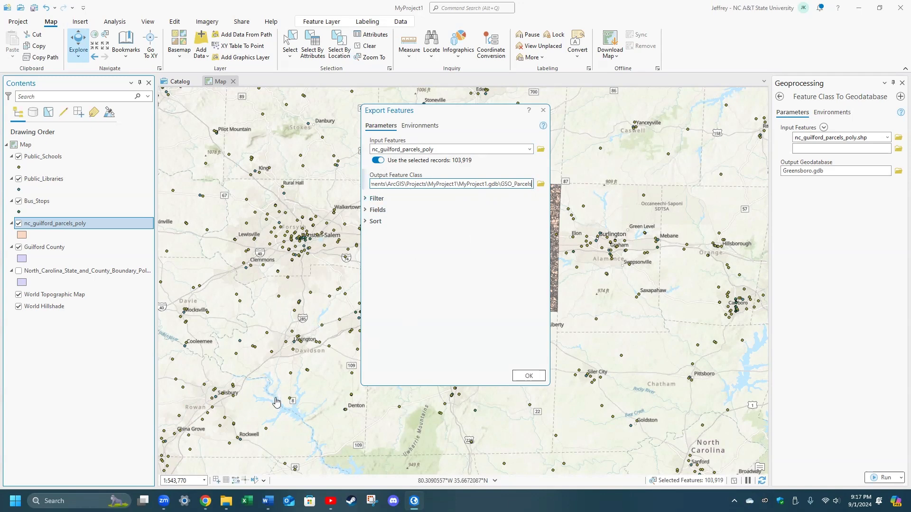
click(528, 376)
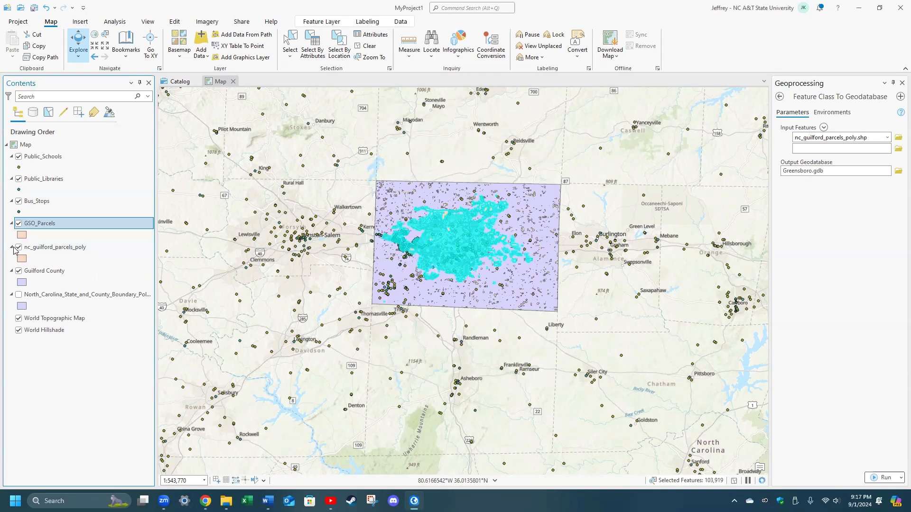
Hide the nc_guilford_parcels_poly layer and inspect the GSO_Parcels layer within Guilford County.
click(18, 247)
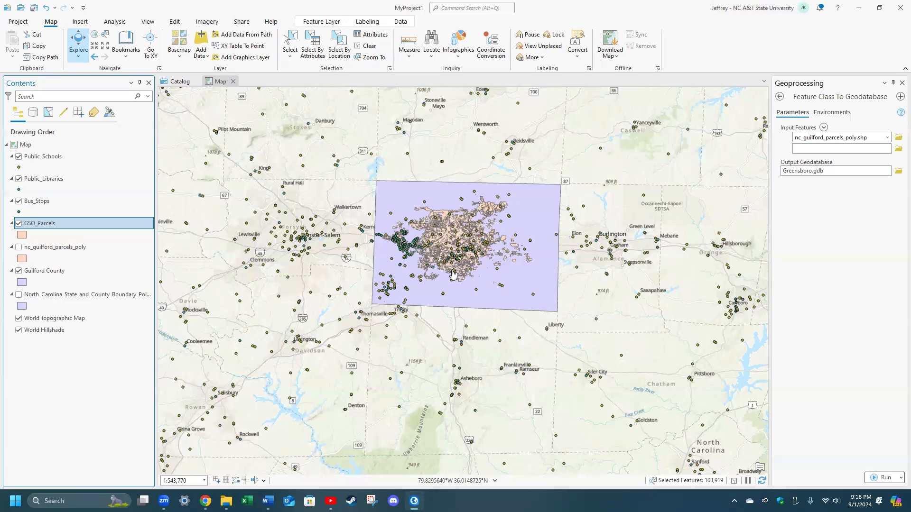
scroll(453, 274, up, 1)
scroll(453, 274, up, 1)
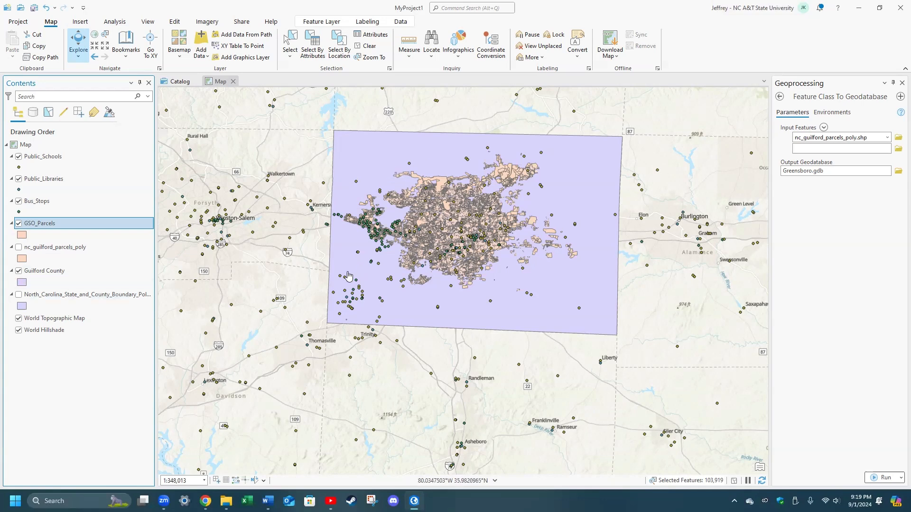
Replace the Feature Class To Geodatabase tool with the Buffer analysis tool and set GSO_Parcels as its input features.
click(902, 83)
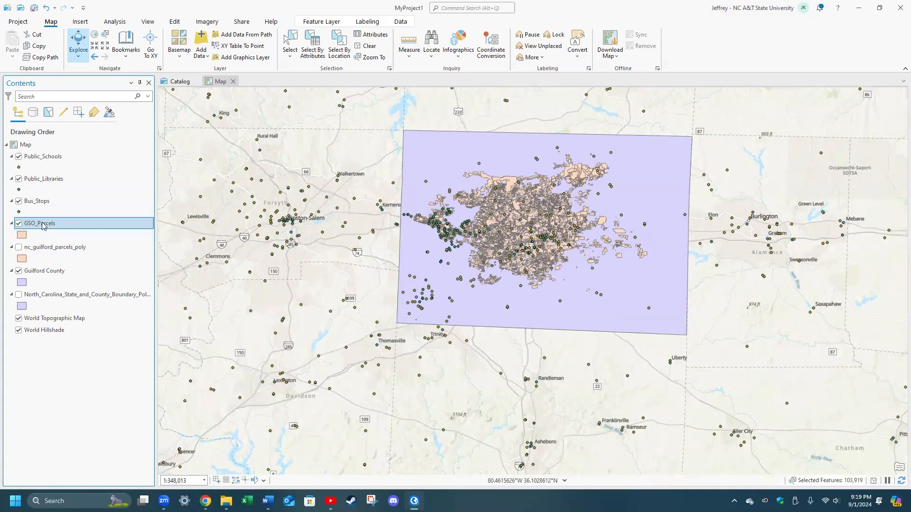
click(116, 22)
click(111, 44)
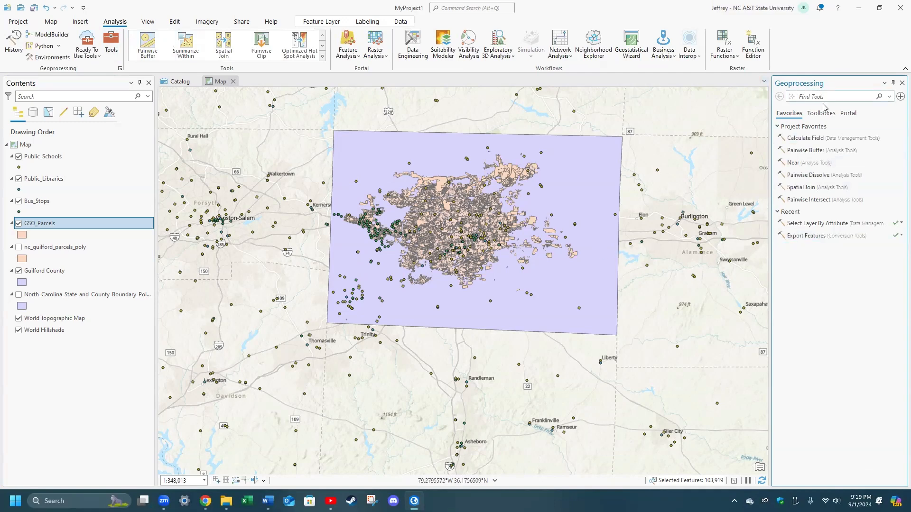
text(buffer)
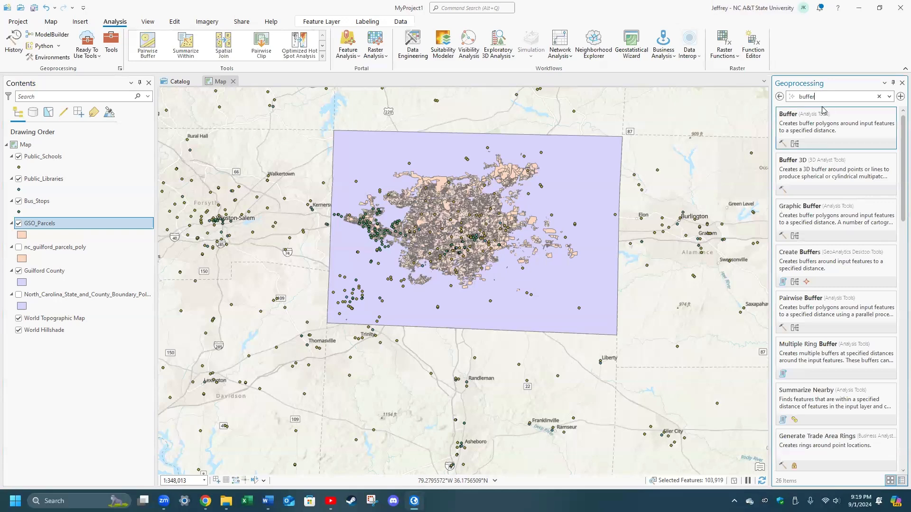
click(844, 128)
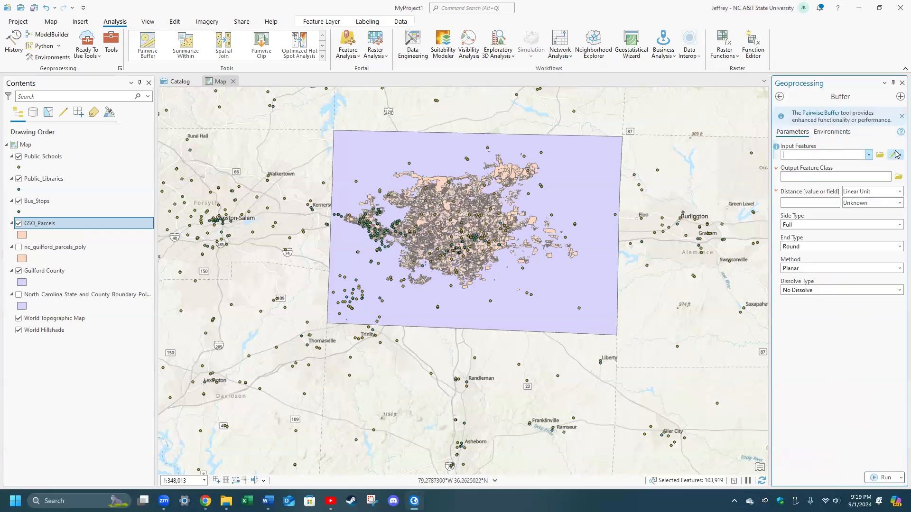
click(869, 155)
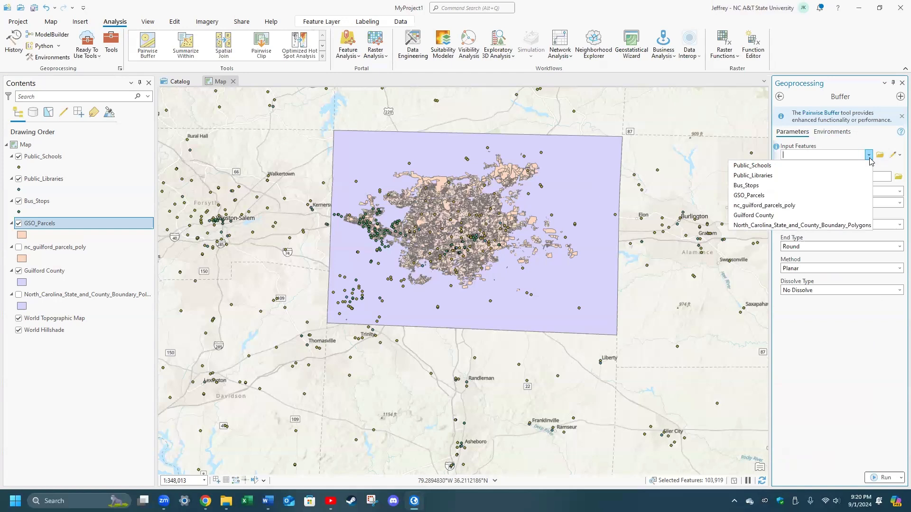
click(763, 195)
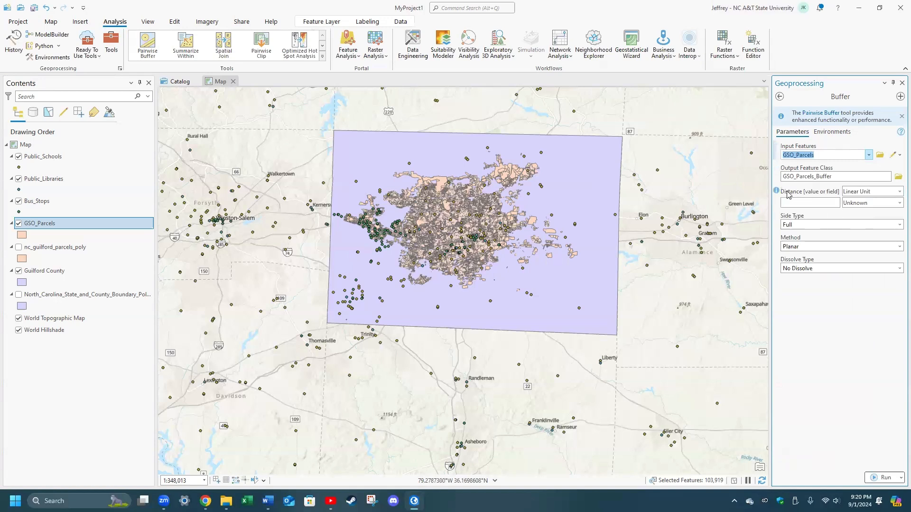
Set the buffer distance to 0.5 US Survey Miles and dissolve all output features into a single feature.
click(807, 203)
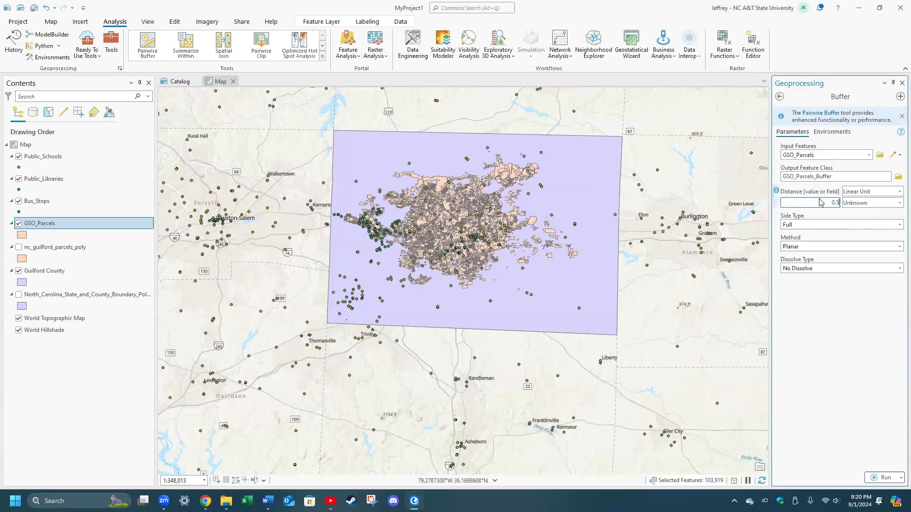
click(898, 203)
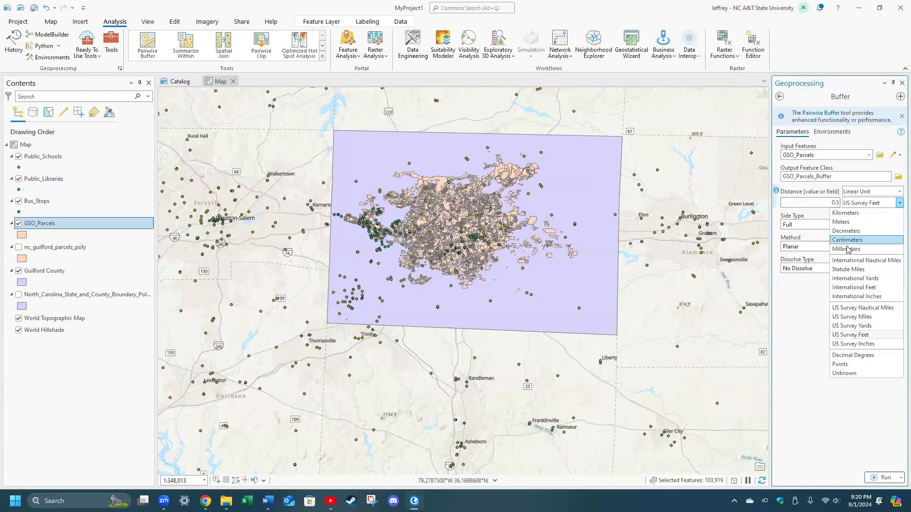
click(852, 317)
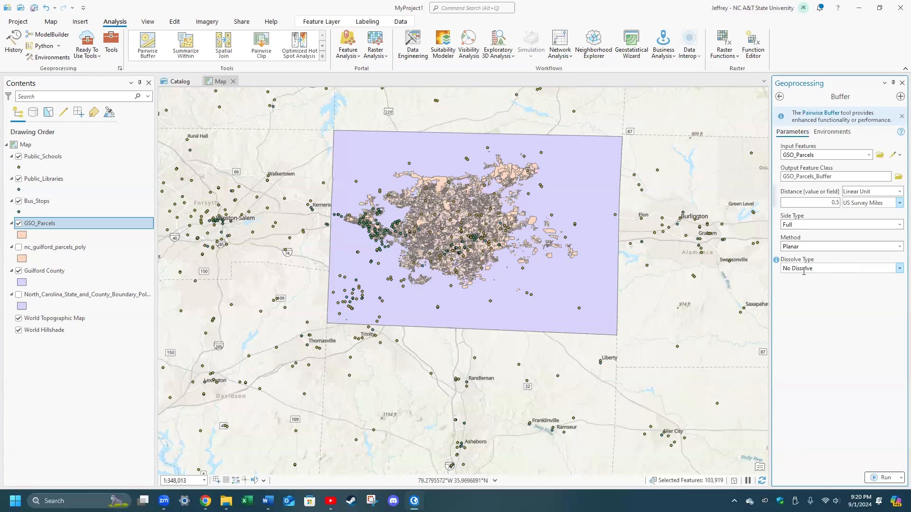
click(898, 269)
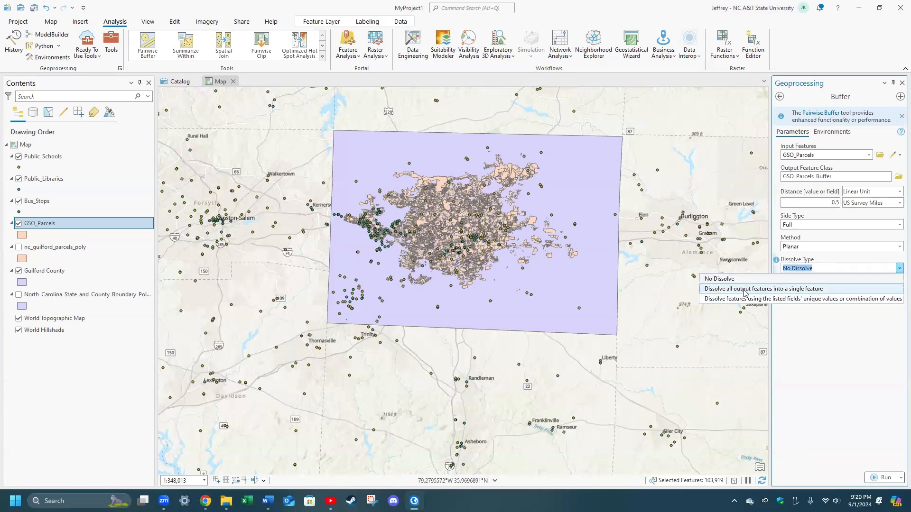
click(796, 289)
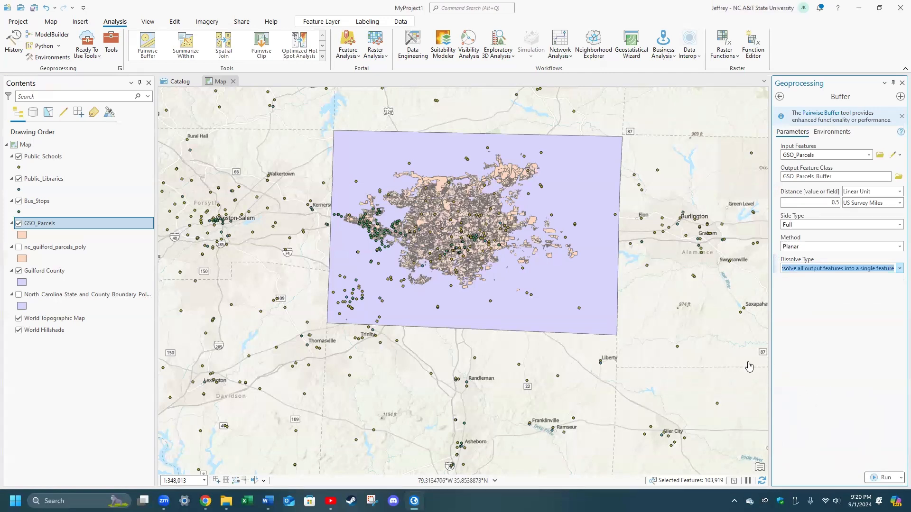
Run the Buffer tool on GSO_Parcels, check the available method options, and inspect the buffer around the Greensboro parcels.
click(883, 479)
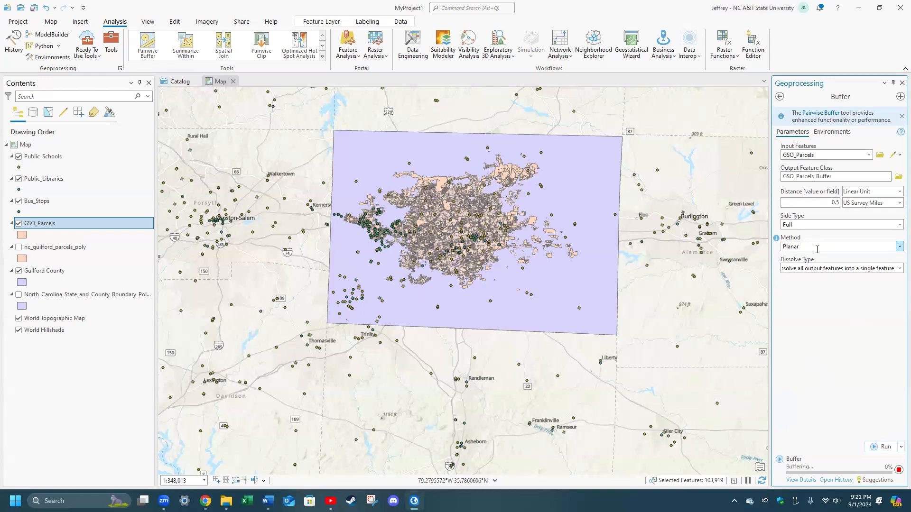
click(899, 246)
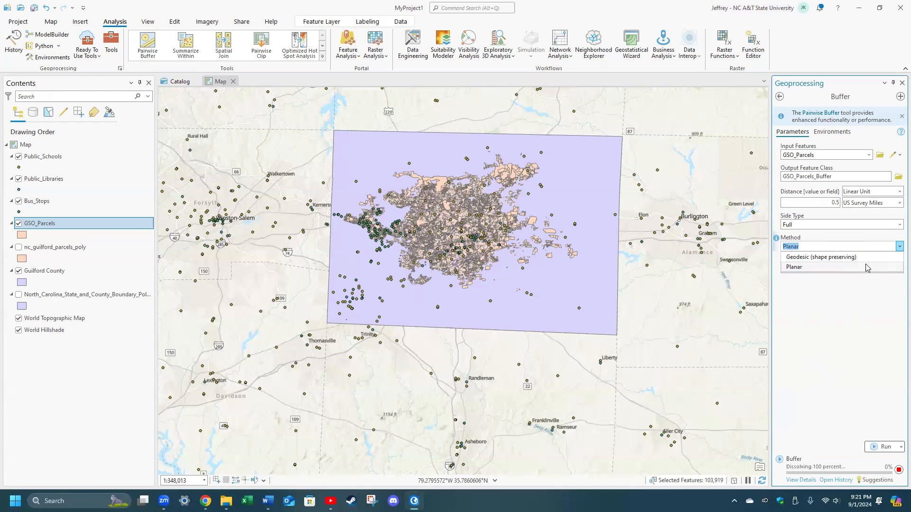
click(898, 246)
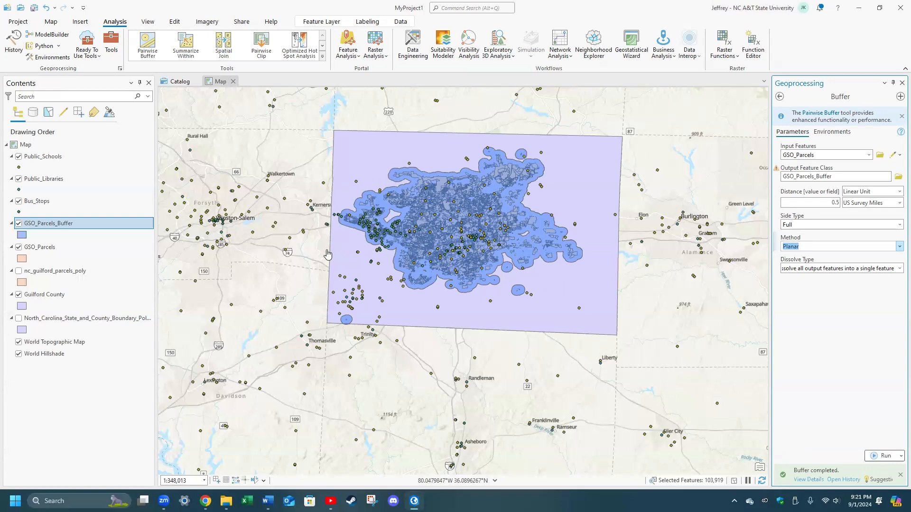
scroll(525, 205, up, 1)
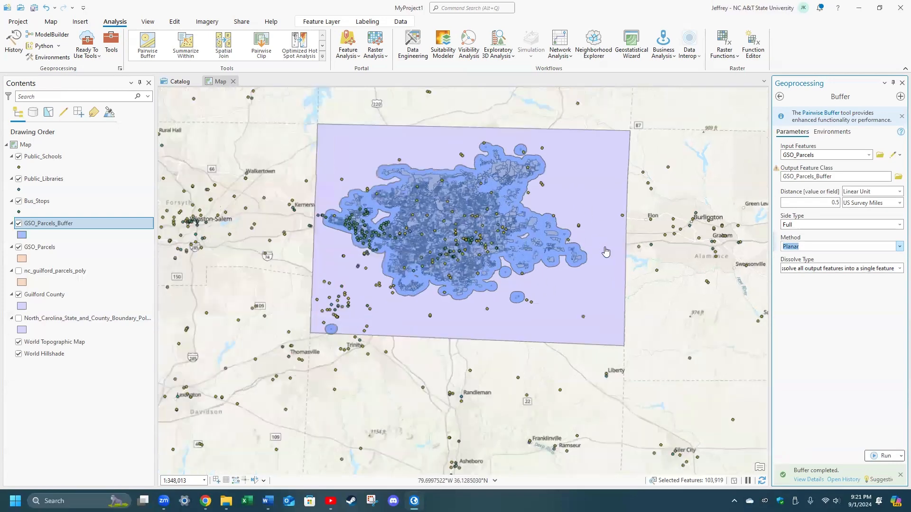
scroll(606, 251, up, 4)
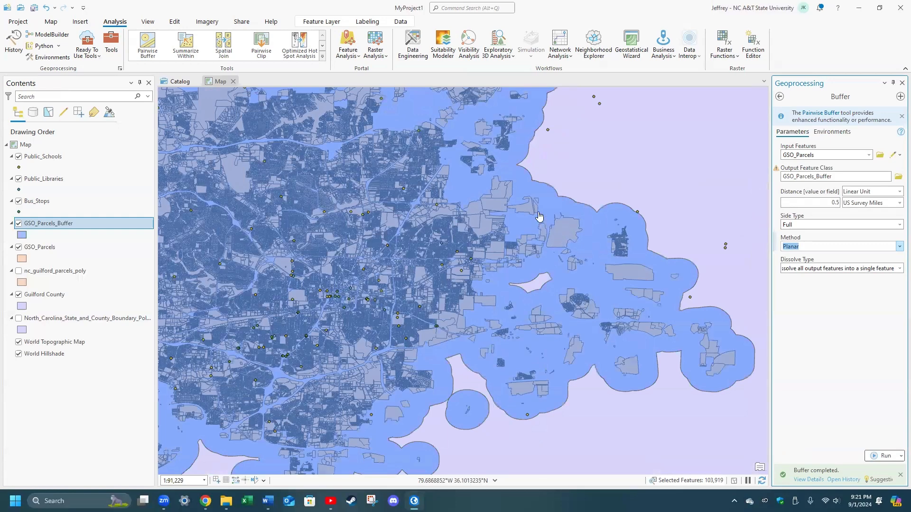
scroll(606, 313, down, 1)
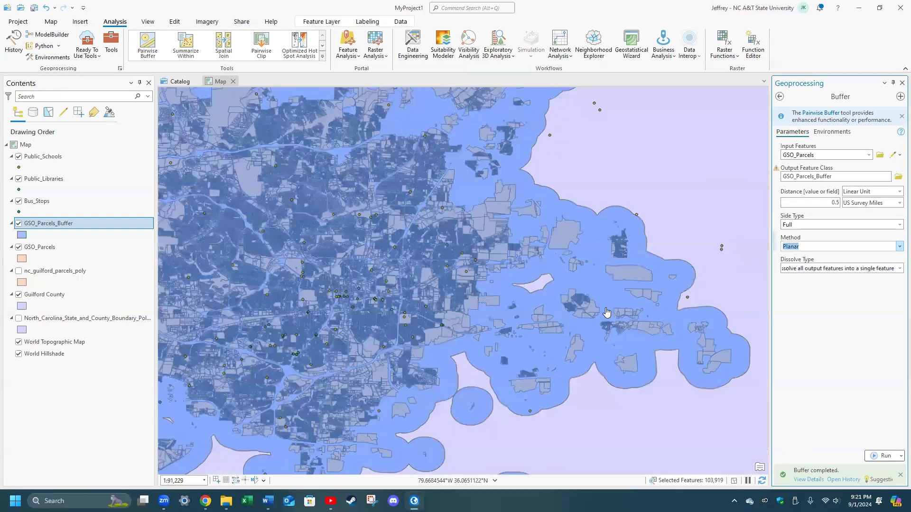
scroll(612, 279, down, 2)
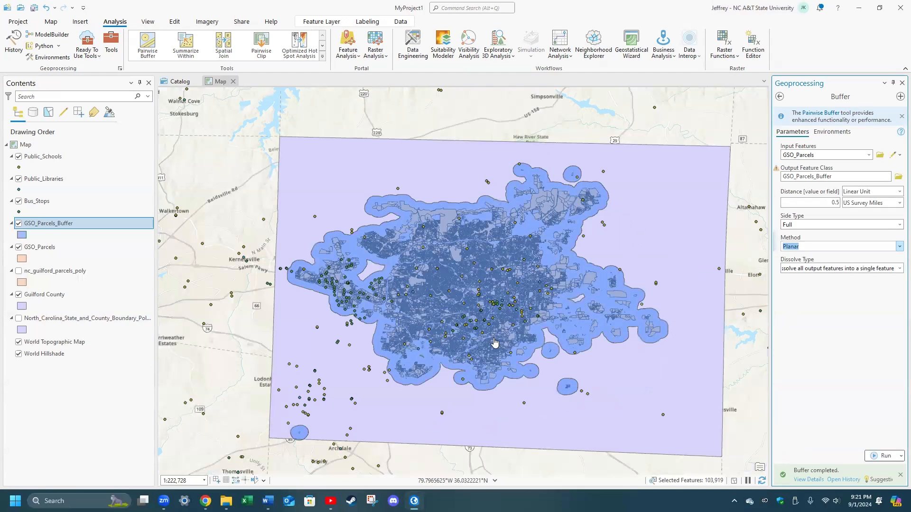
drag(530, 338, 573, 326)
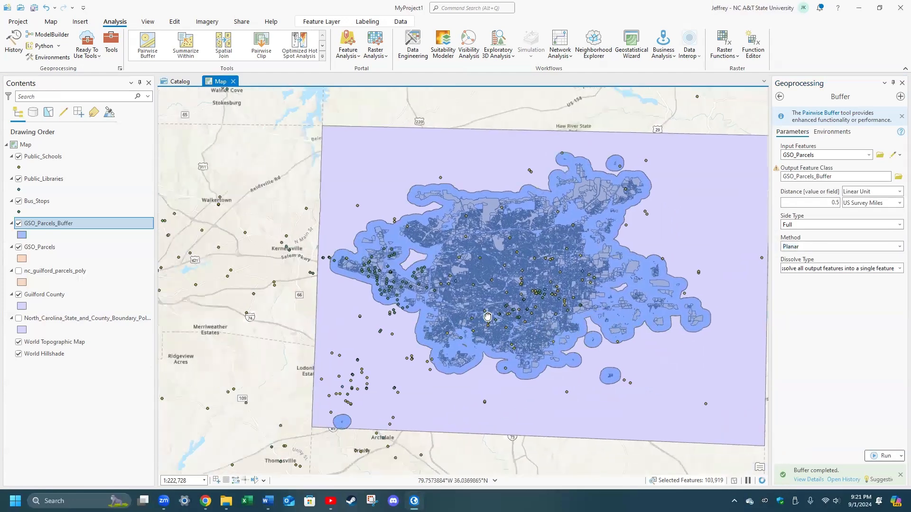
drag(487, 317, 402, 306)
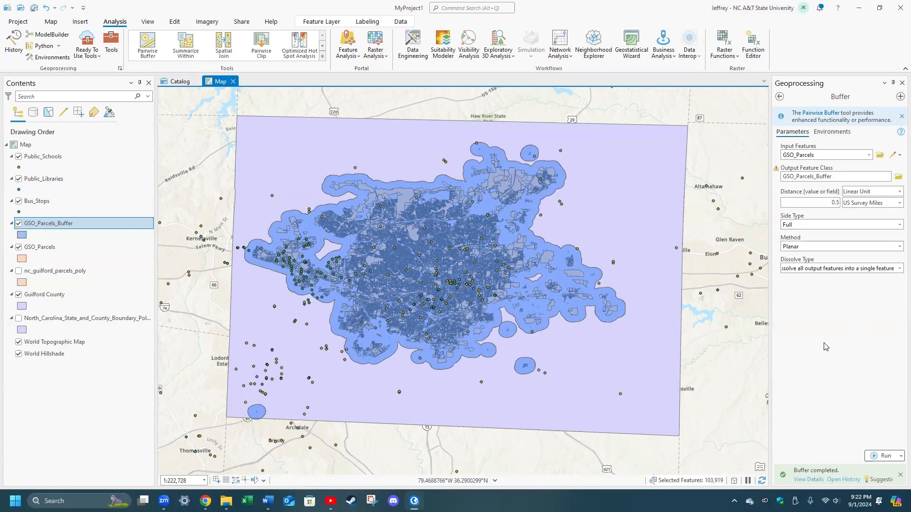
Replace the Buffer tool with the Clip analysis tool, using Public_Schools as input and GSO_Parcels_Buffer as clip features.
click(779, 97)
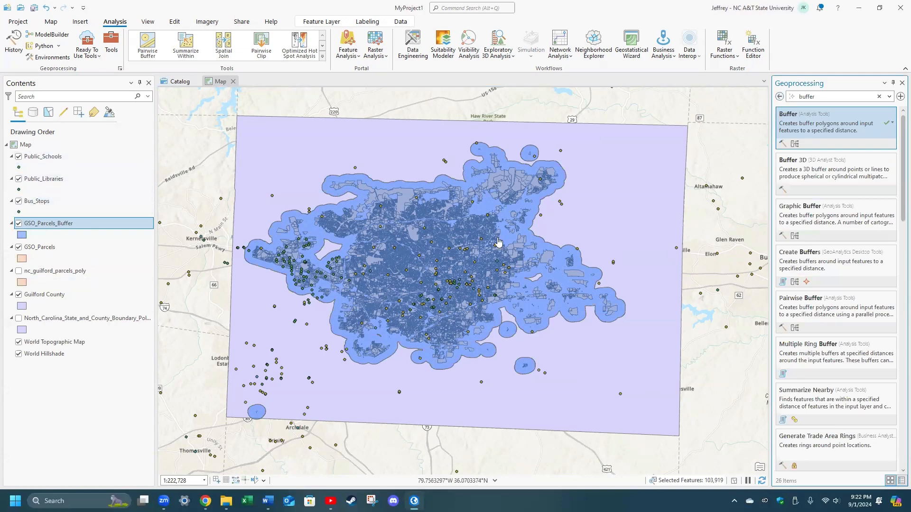
double_click(809, 97)
text(Clip)
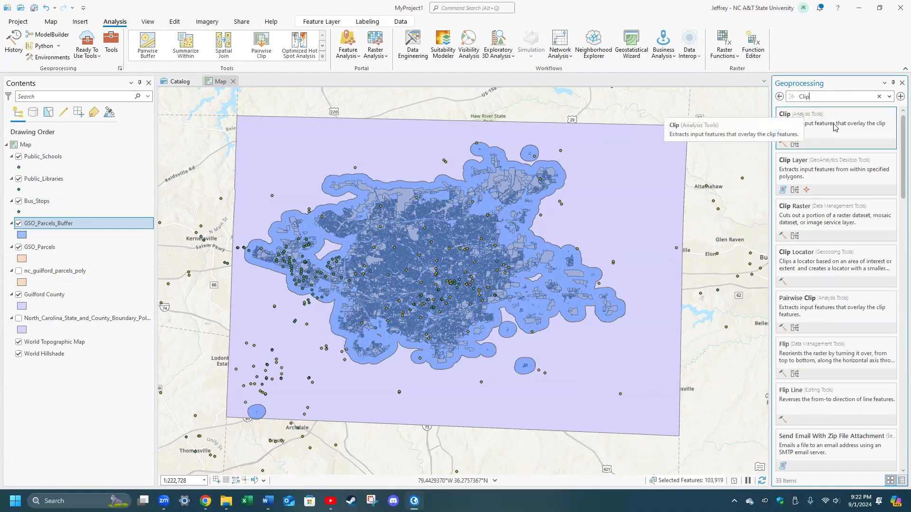
click(834, 128)
click(887, 155)
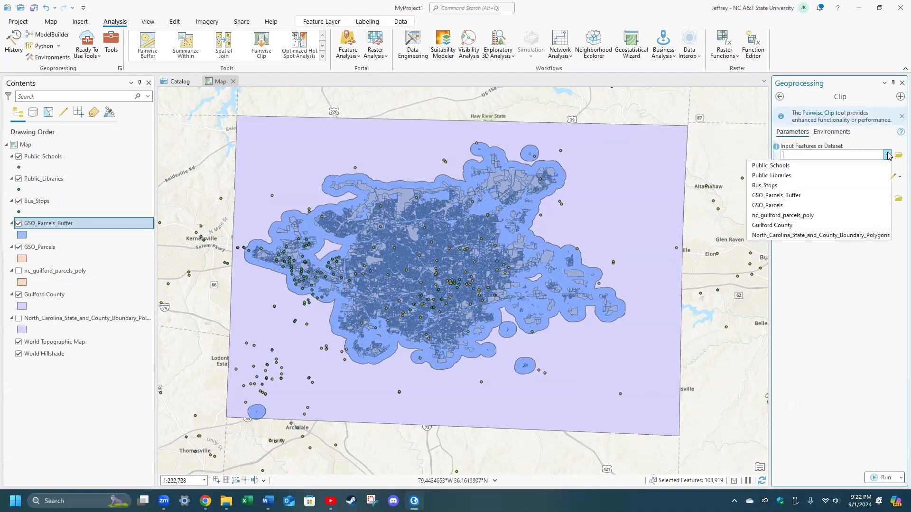
click(771, 166)
click(868, 175)
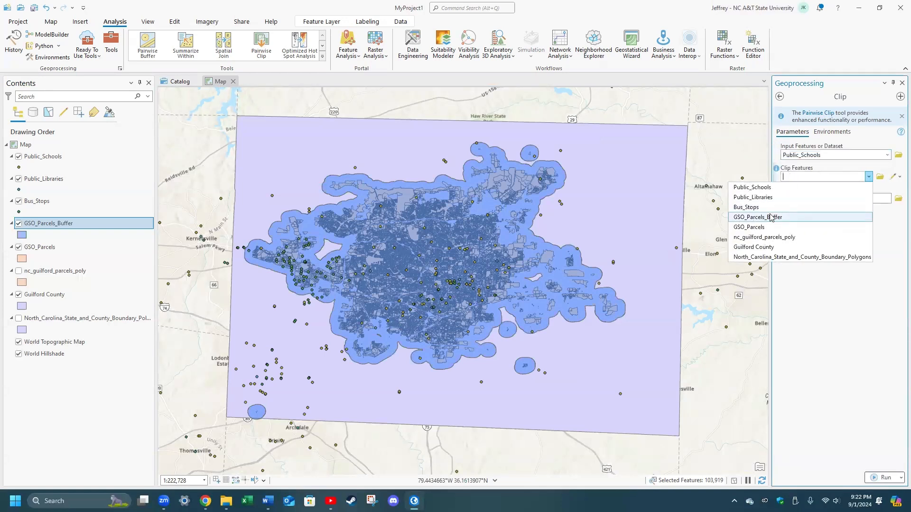
click(778, 218)
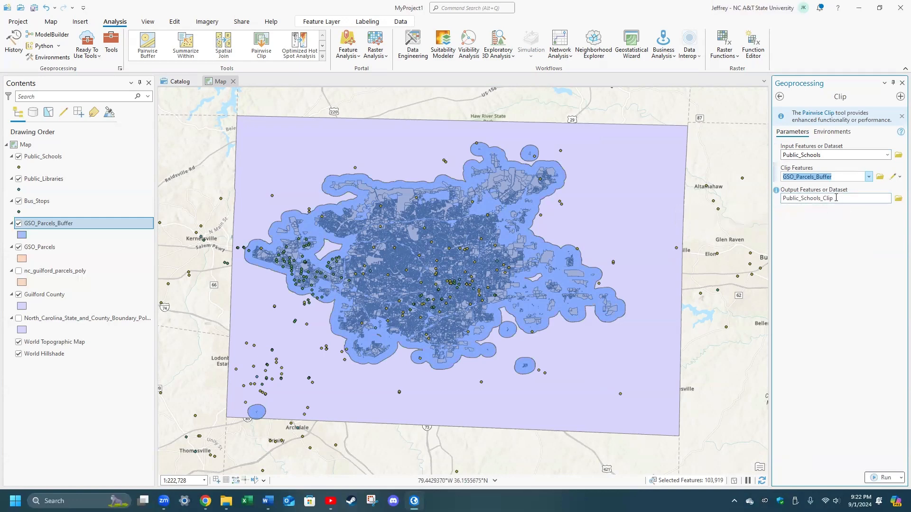
Name the clip output Public_Schools_GSO in MyProject1.gdb and run the Clip tool.
click(836, 198)
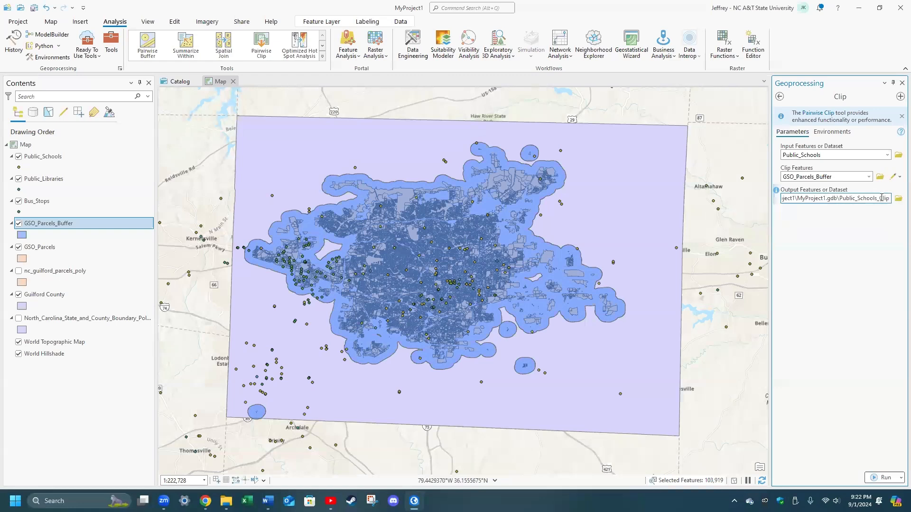
drag(881, 198, 897, 208)
text(GSO)
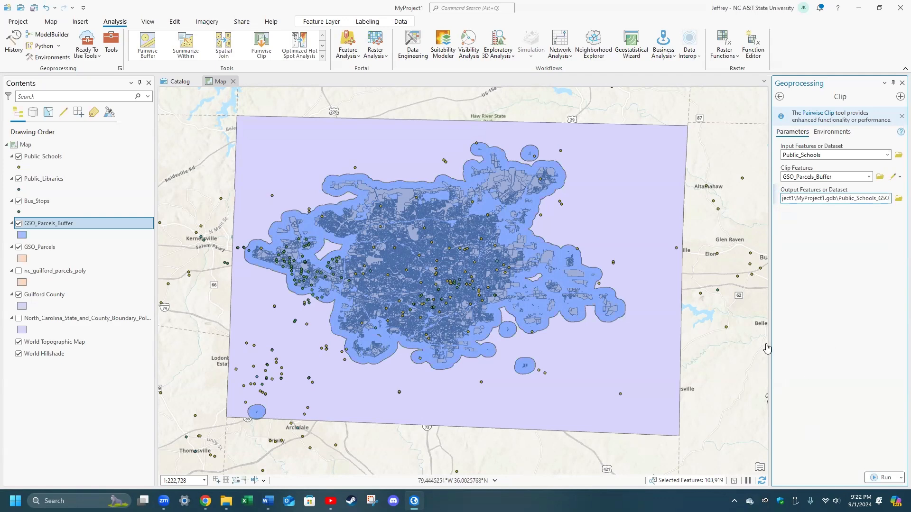
click(875, 477)
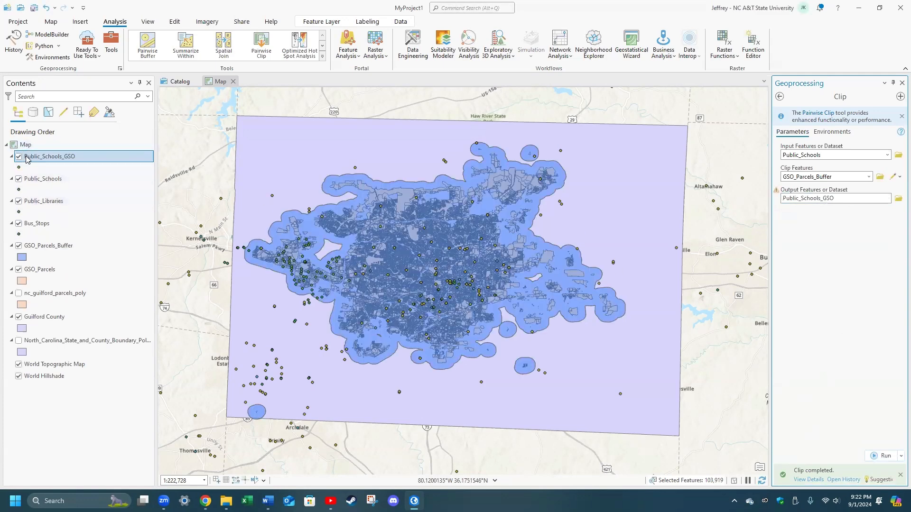
Hide the original Public_Schools layer, toggling its visibility to compare it with the clipped Public_Schools_GSO layer.
click(18, 179)
click(19, 180)
scroll(407, 358, down, 5)
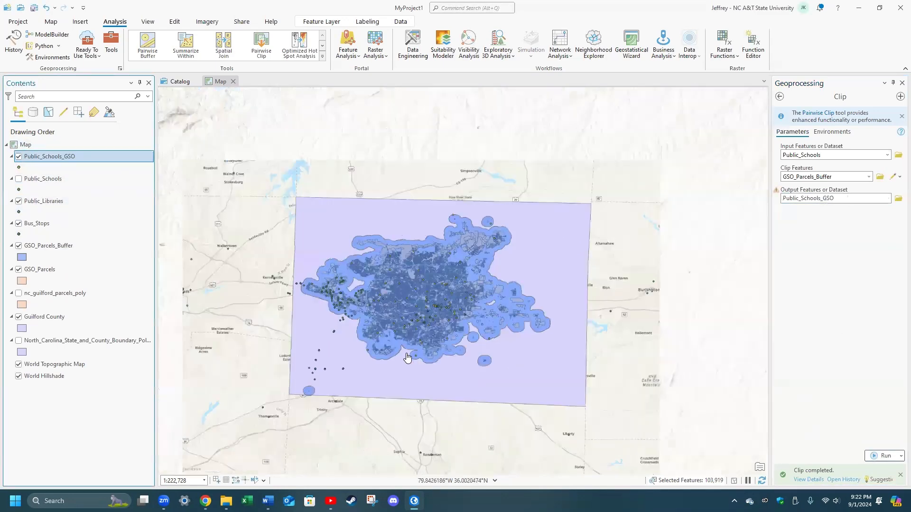
drag(359, 392, 394, 274)
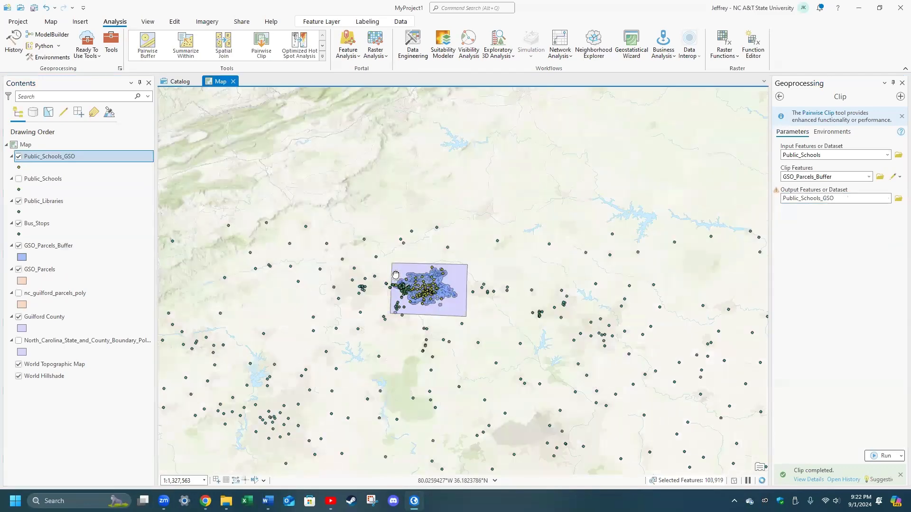
click(19, 180)
click(19, 179)
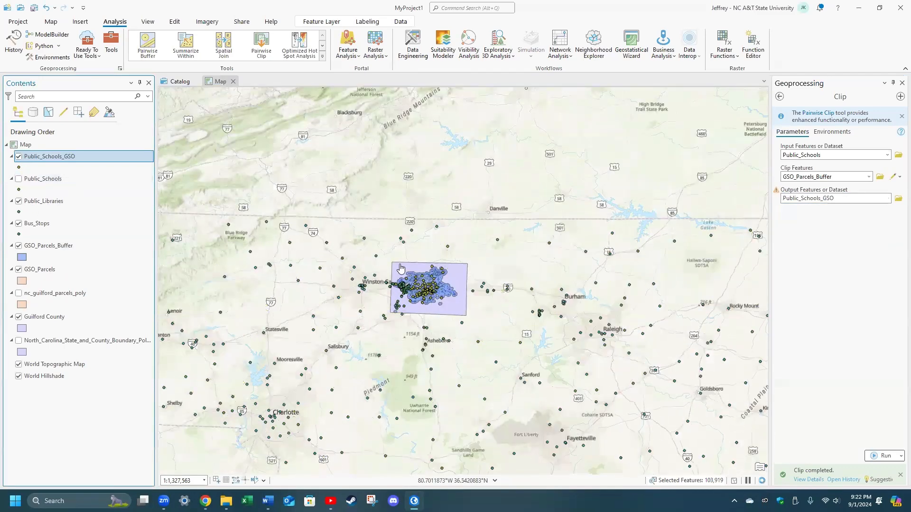
Examine the Public_Schools_GSO points against the outer edges and isolated patches of GSO_Parcels_Buffer across Guilford County.
scroll(412, 305, up, 2)
scroll(412, 305, up, 5)
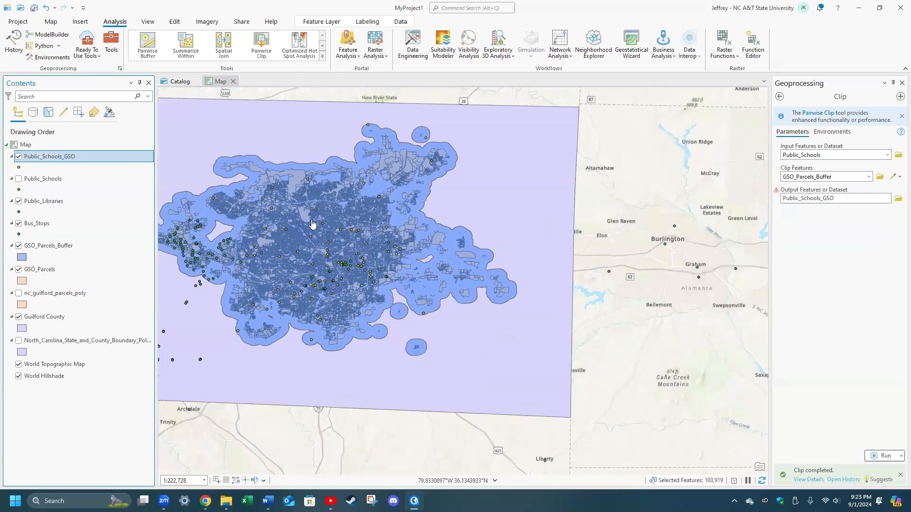
drag(363, 260, 445, 264)
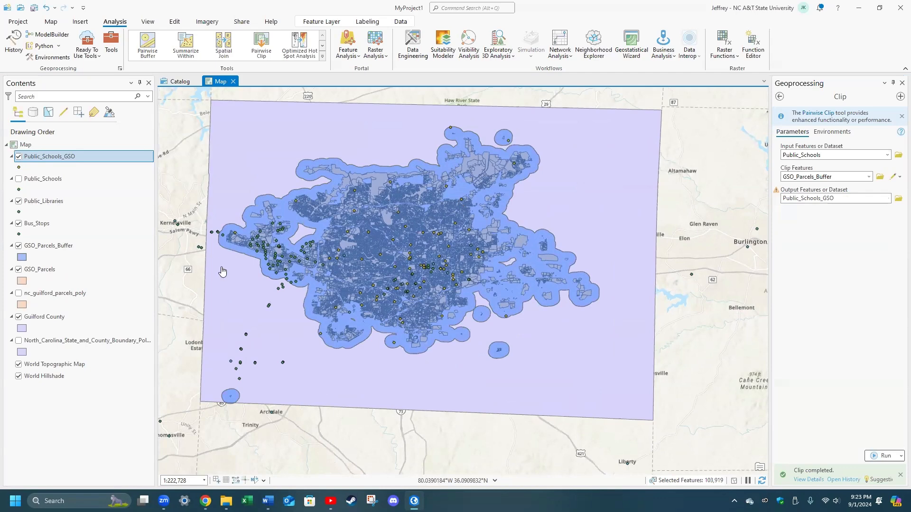
scroll(226, 233, up, 3)
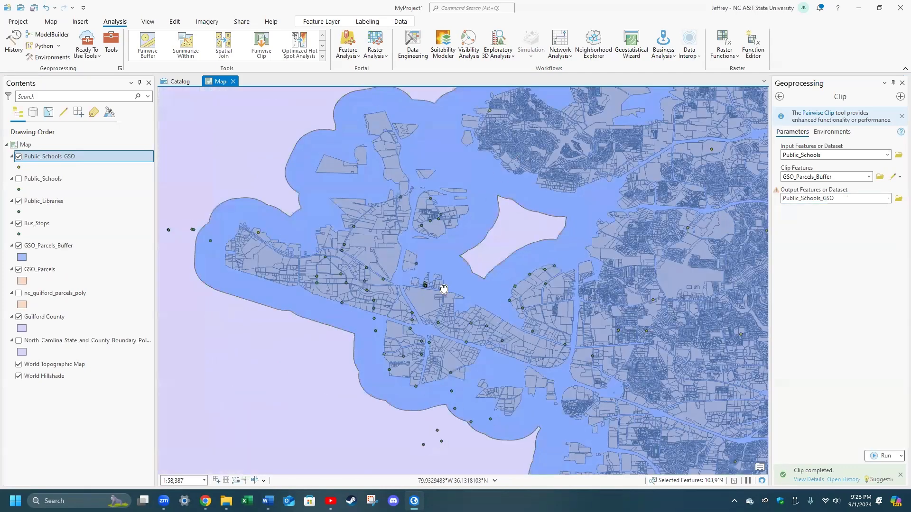
scroll(524, 306, down, 2)
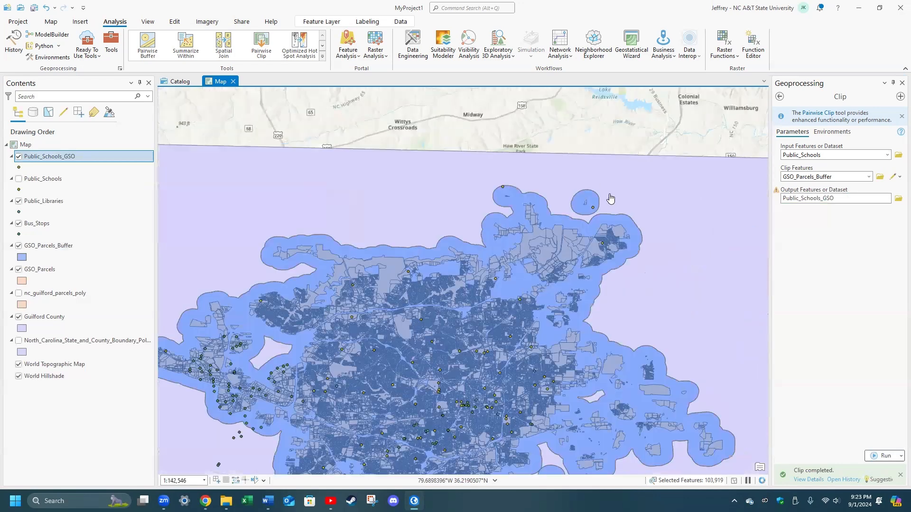
scroll(199, 169, up, 3)
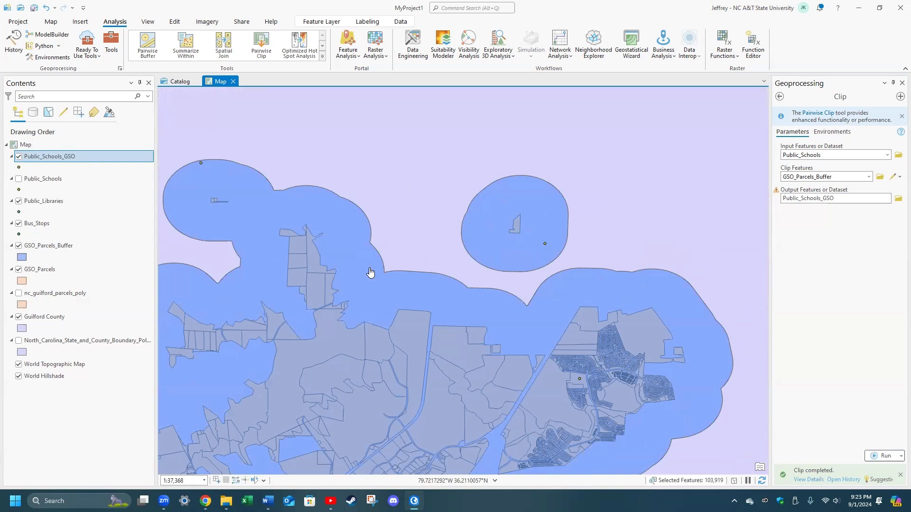
scroll(472, 375, up, 1)
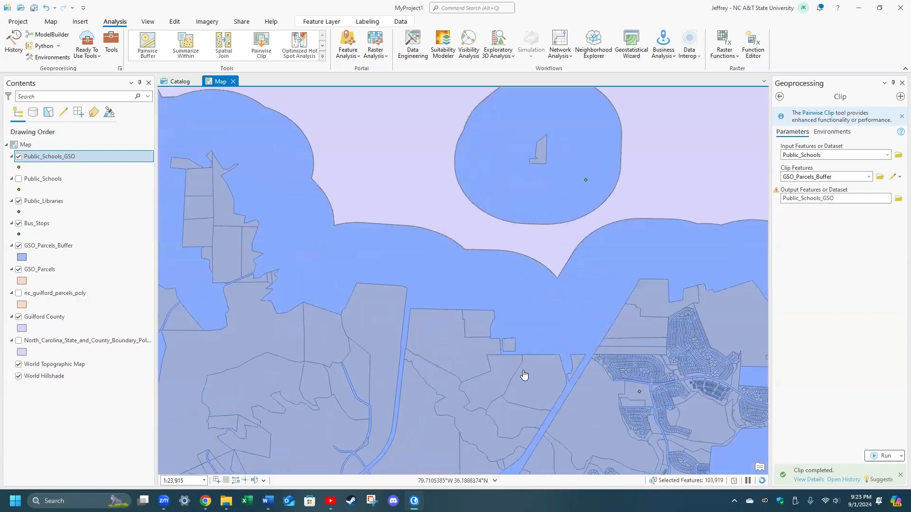
scroll(524, 375, down, 1)
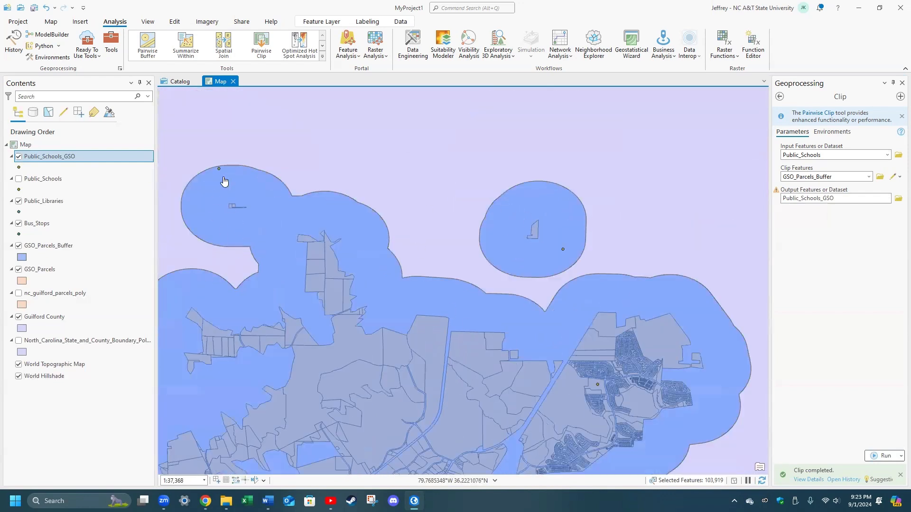
scroll(572, 420, down, 2)
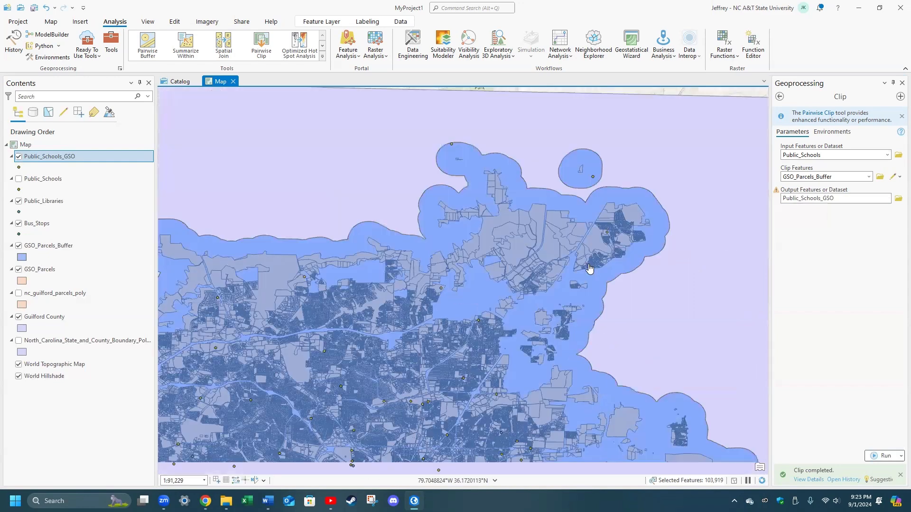
drag(514, 309, 501, 233)
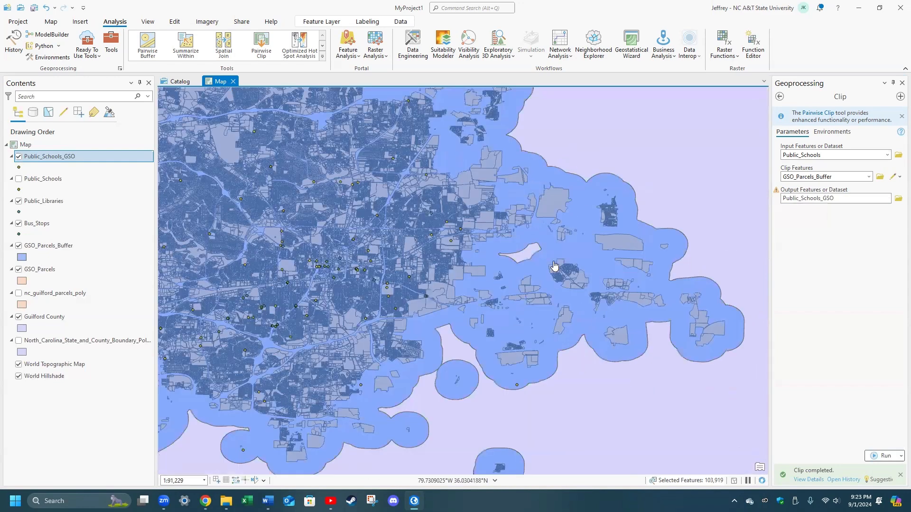
drag(435, 416, 522, 313)
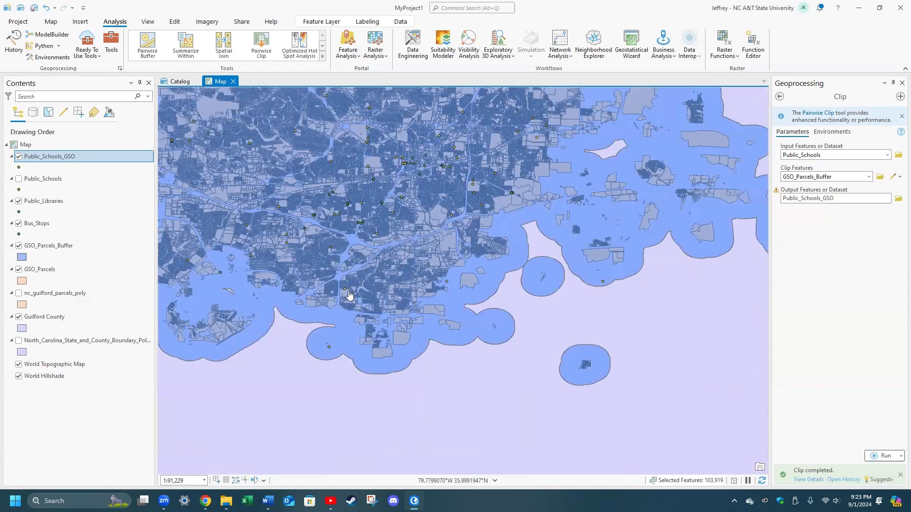
scroll(375, 240, down, 2)
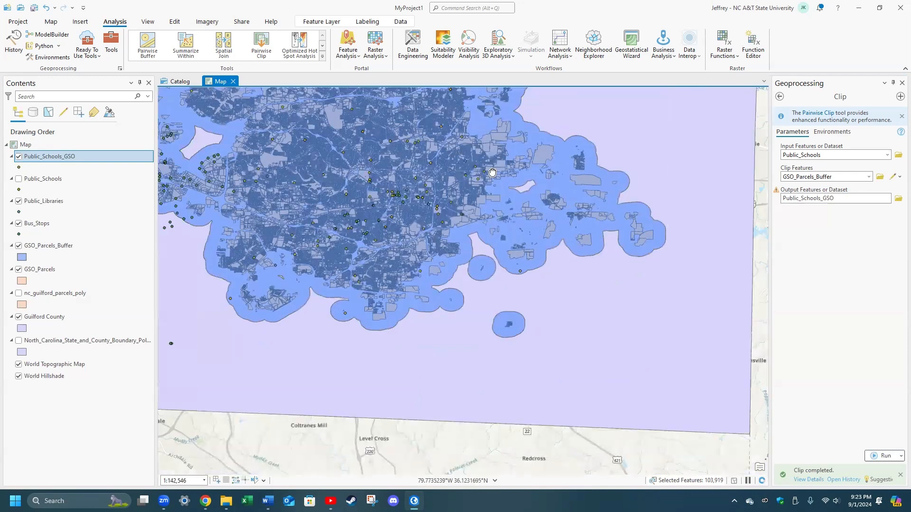
drag(554, 216, 681, 304)
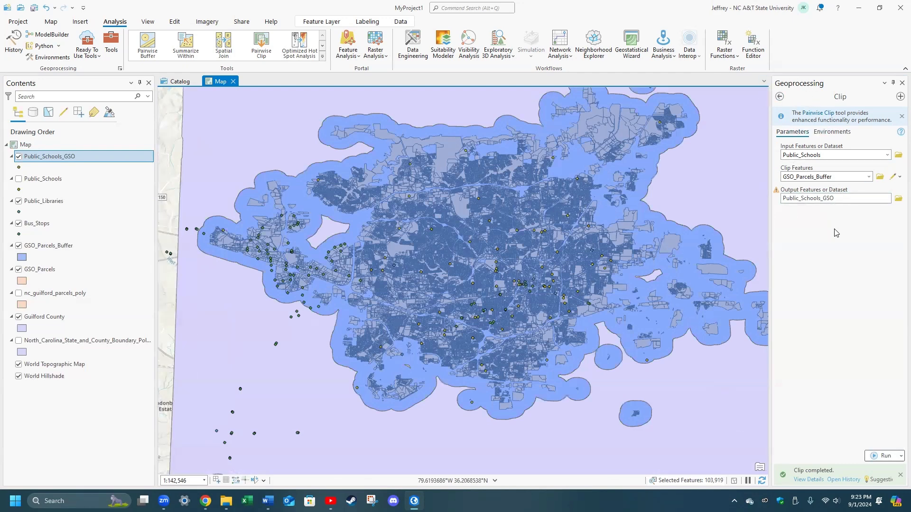
Reopen the Clip analysis tool, using Public_Libraries as input and GSO_Parcels_Buffer as clip features.
click(779, 97)
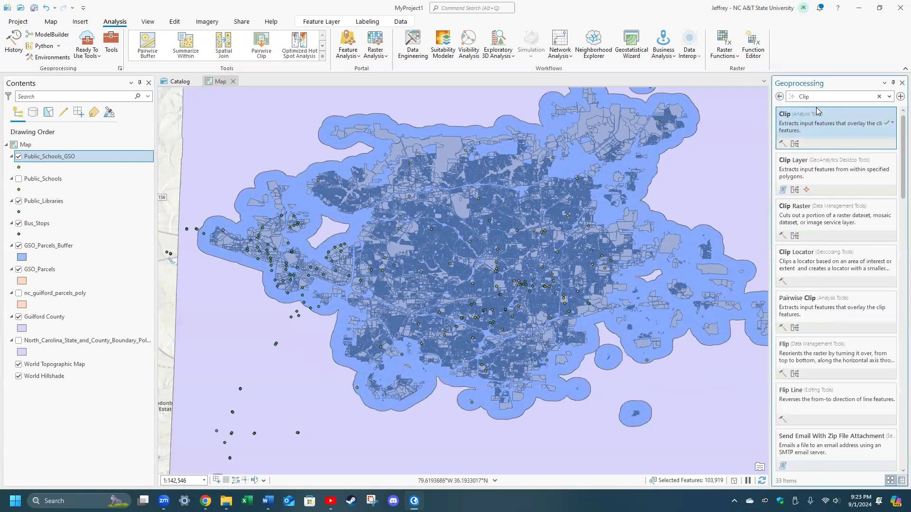
click(826, 126)
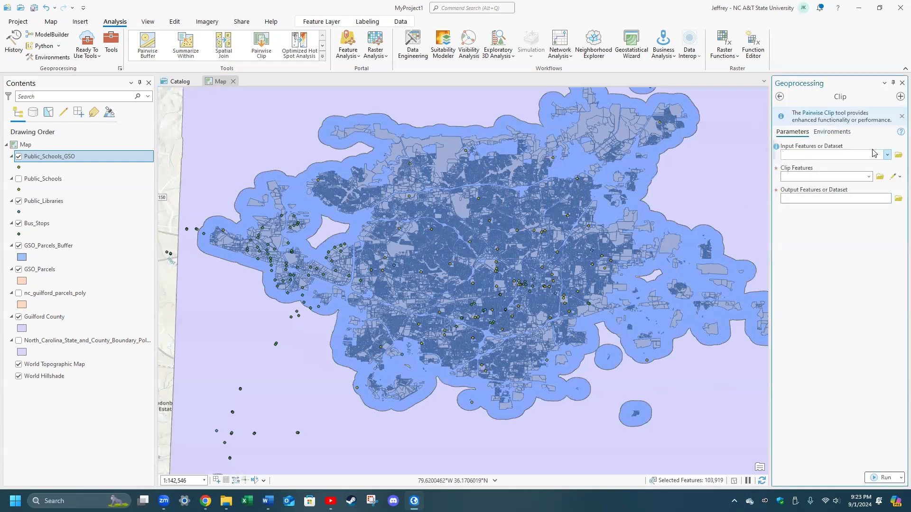
click(887, 155)
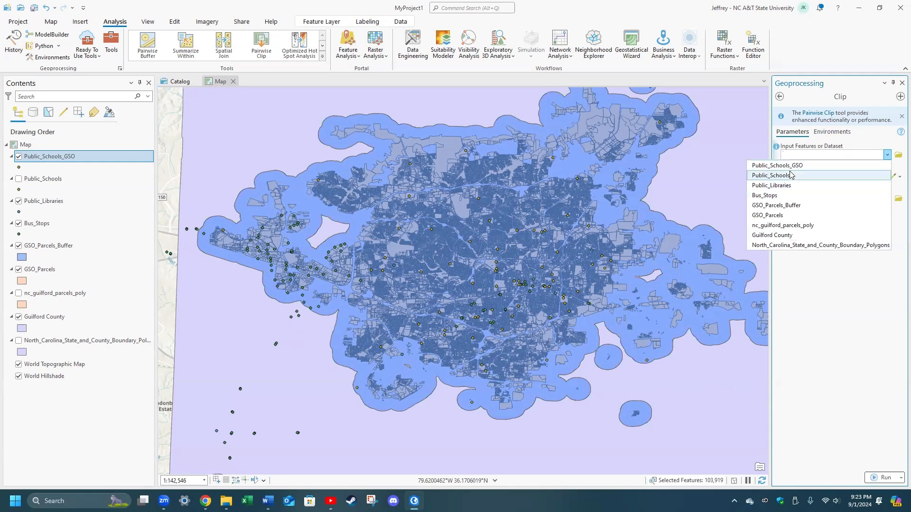
click(788, 185)
click(866, 176)
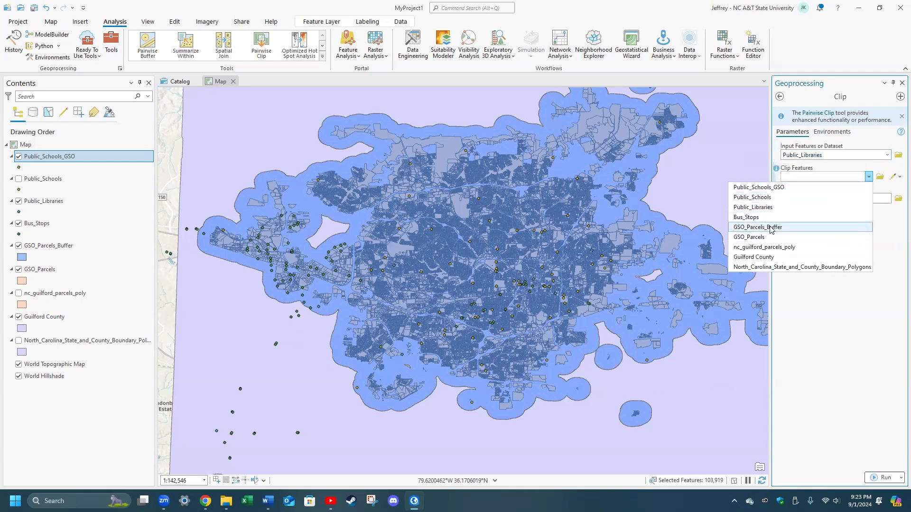
click(770, 228)
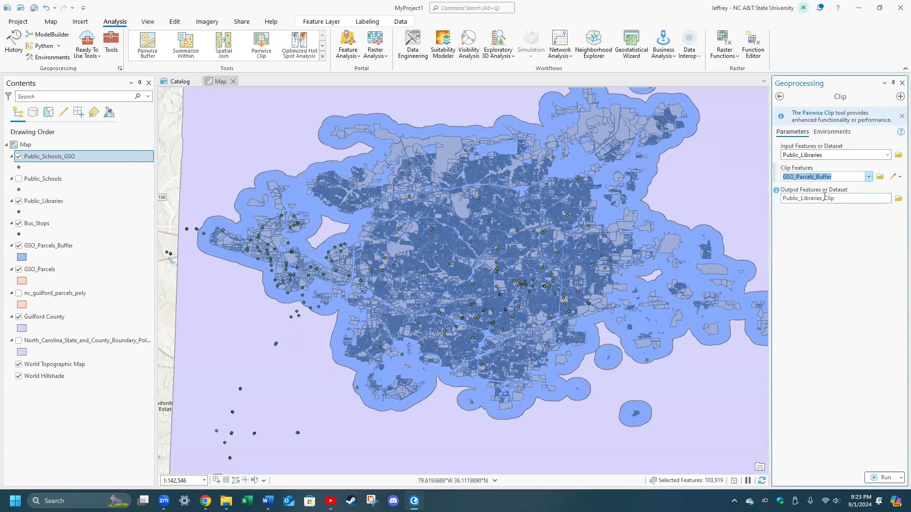
Name the clip output Public_Libraries_GSO in MyProject1.gdb and run the Clip tool.
click(821, 201)
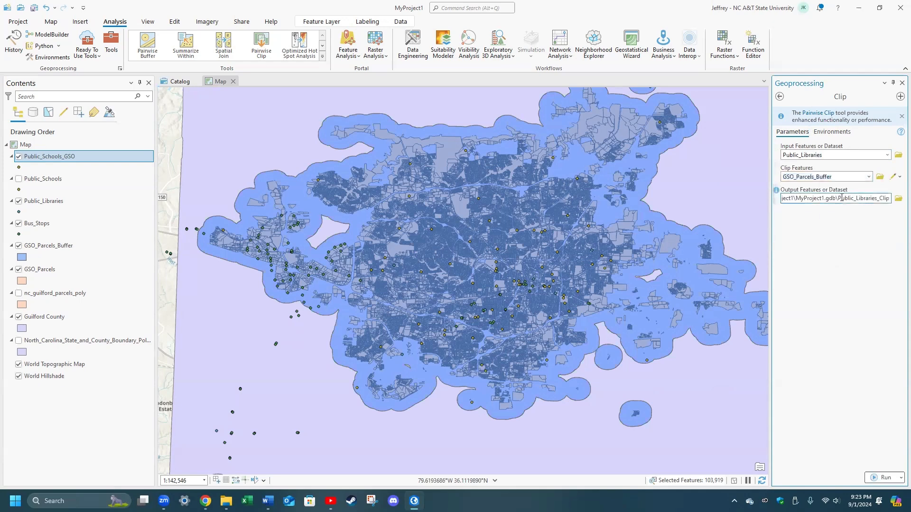
double_click(883, 198)
text(GSO)
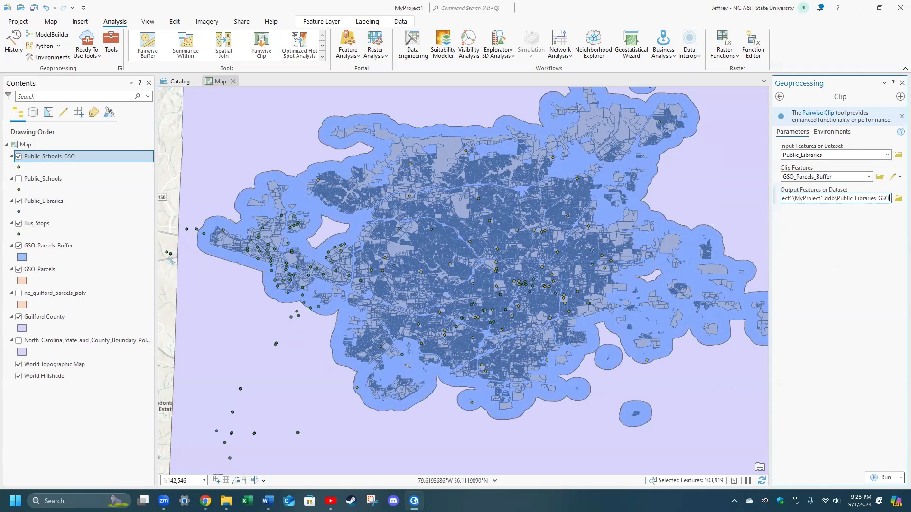
click(882, 478)
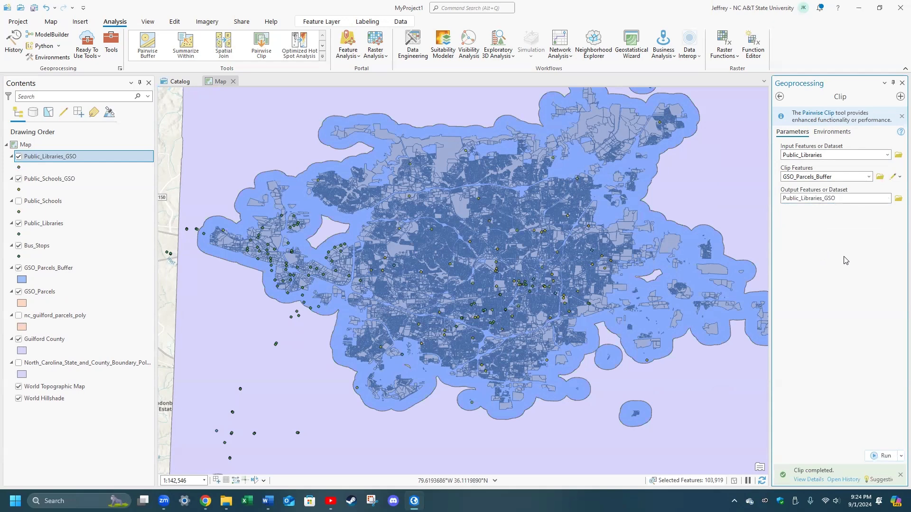
Hide the original Public_Libraries layer, toggling its visibility to compare it with the clipped Public_Libraries_GSO layer.
click(19, 224)
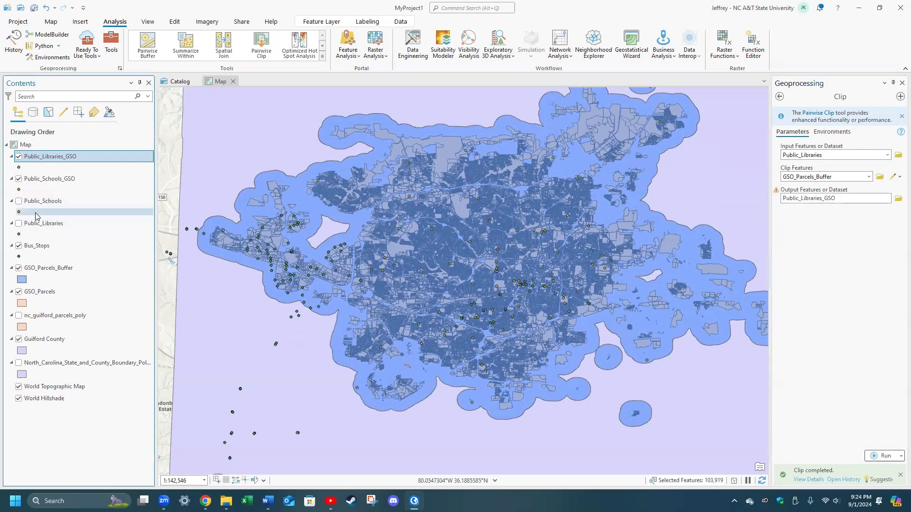
scroll(440, 352, down, 3)
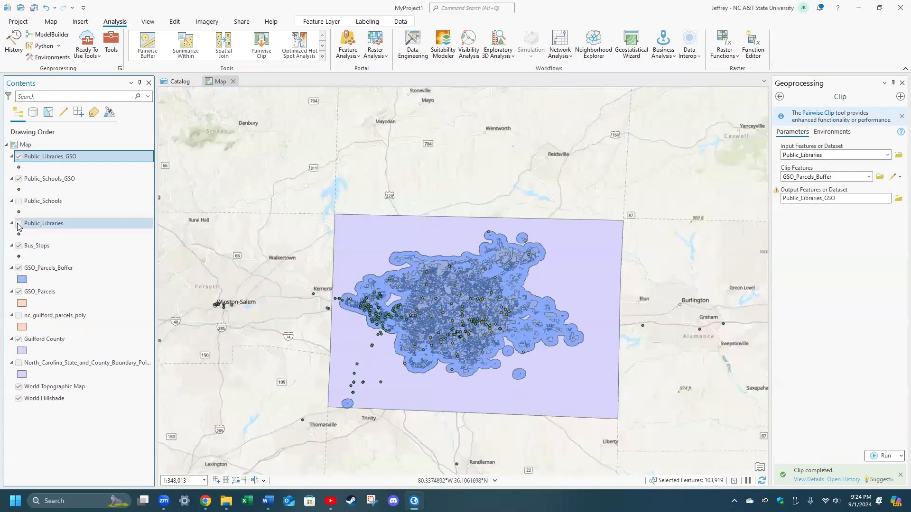
click(19, 224)
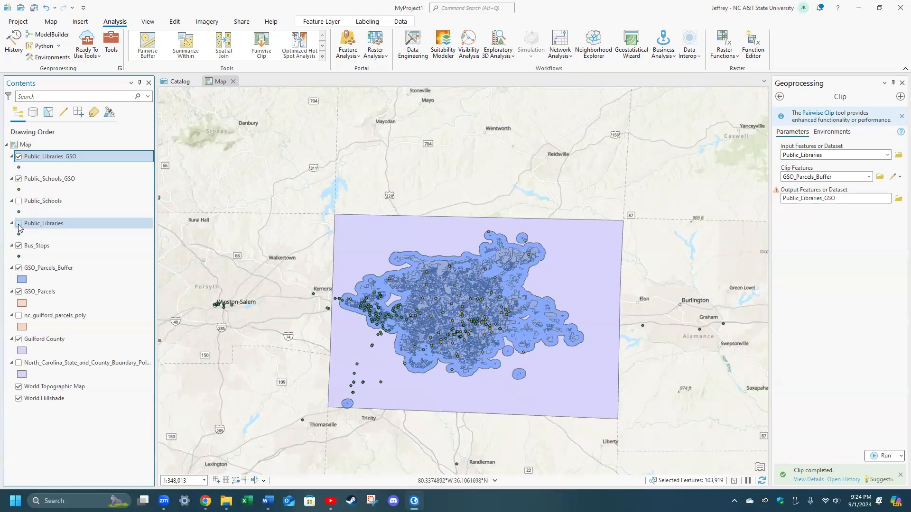
click(19, 224)
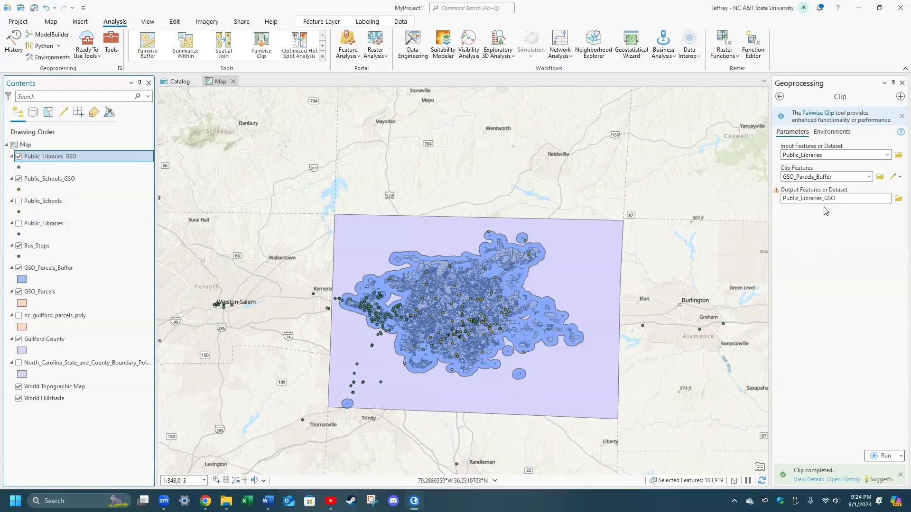
Clip Bus_Stops to GSO_Parcels_Buffer with a fresh Clip tool, saving the output as Bus_Stops_GSO in MyProject1.gdb.
click(779, 96)
click(835, 126)
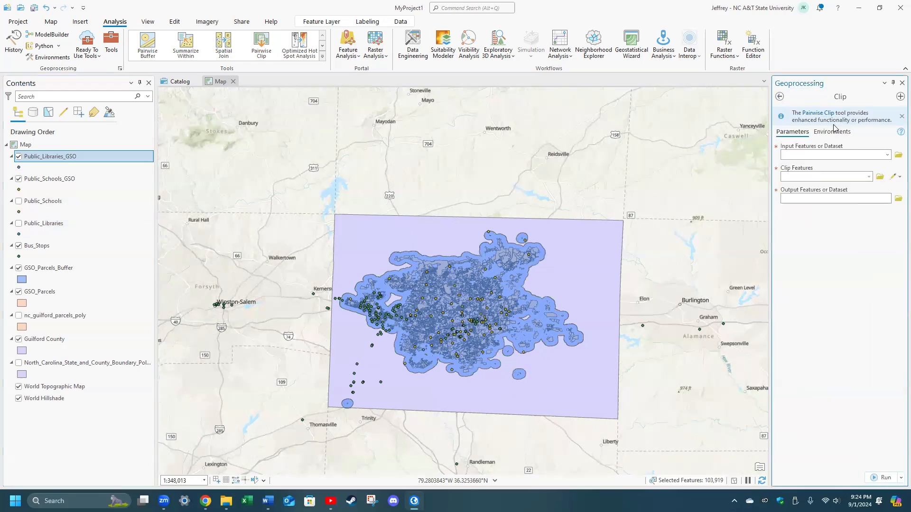
click(887, 155)
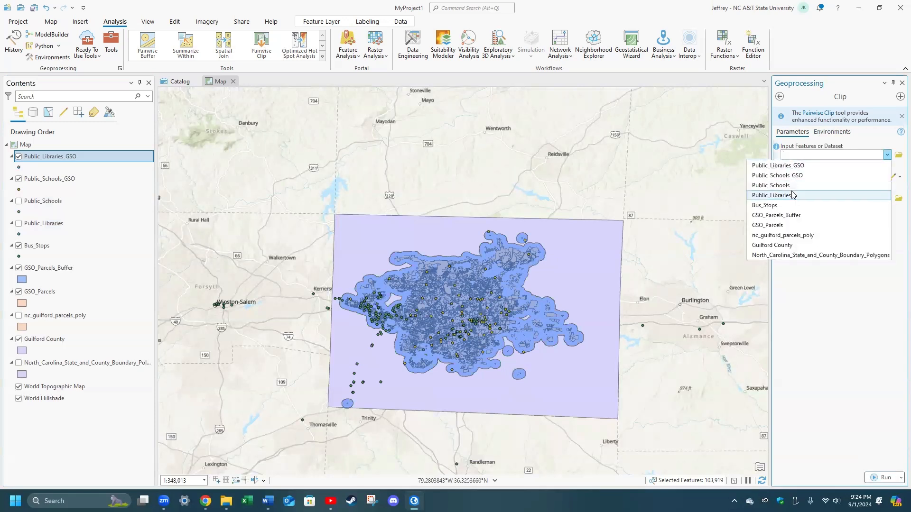
click(787, 206)
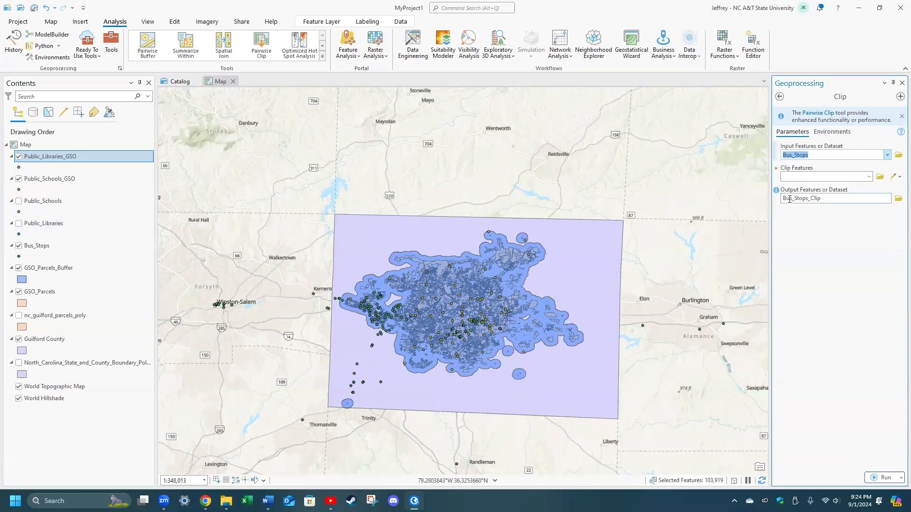
click(868, 176)
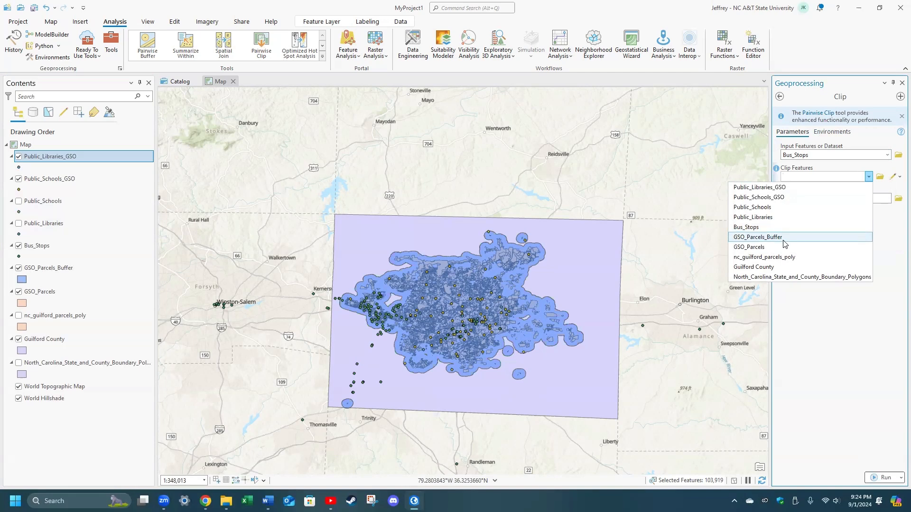
click(784, 237)
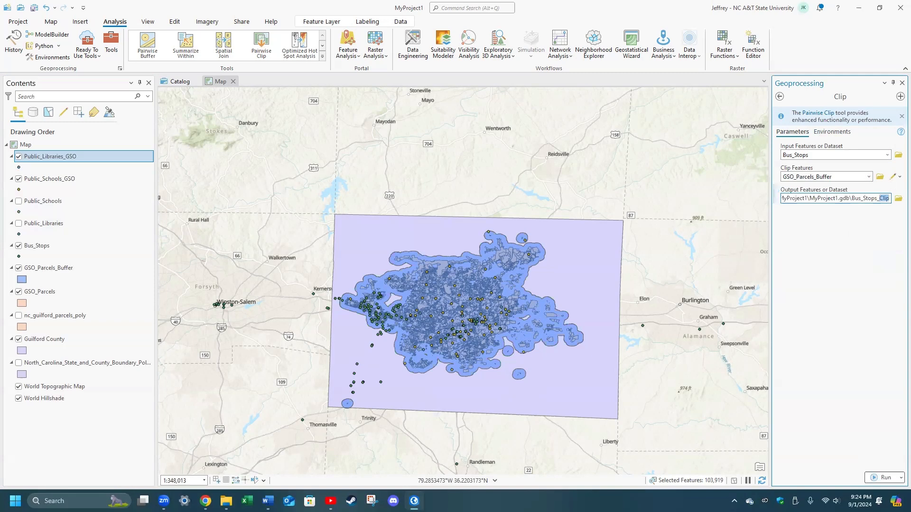
text(GSO)
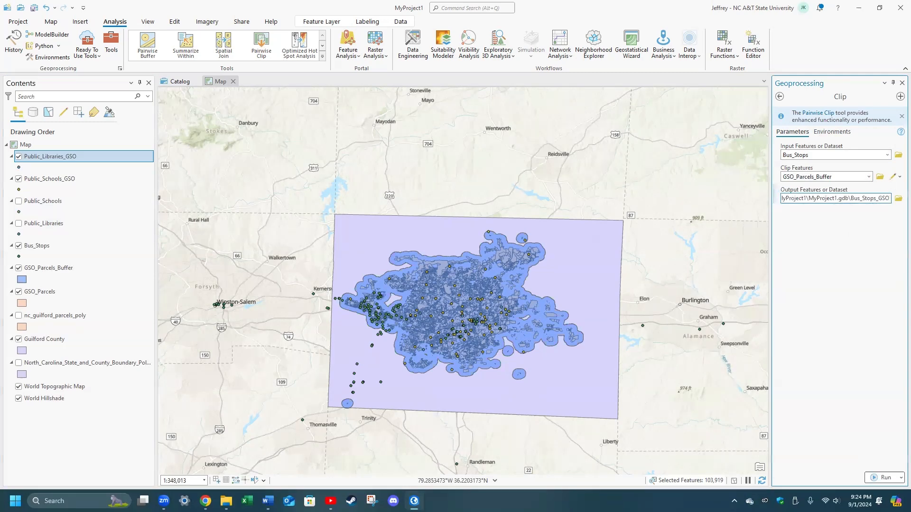
key(Return)
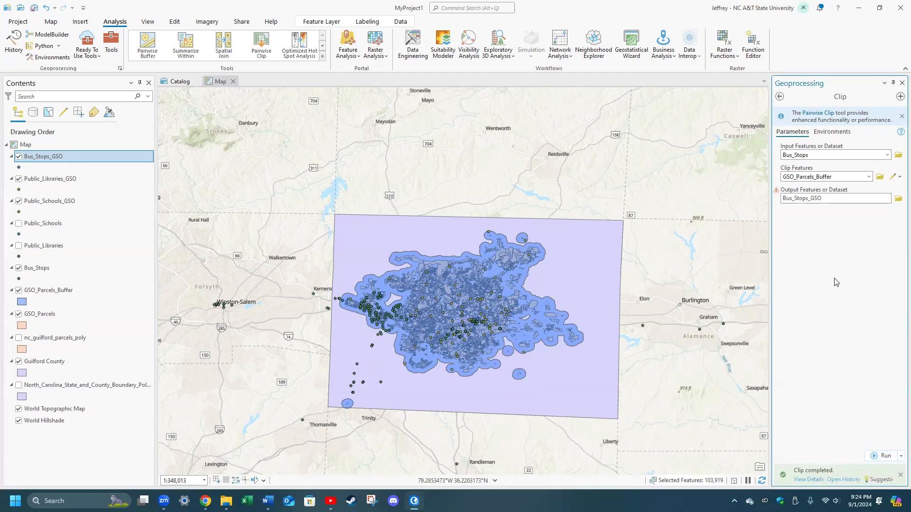
Hide the original Bus_Stops layer along with the Guilford County and GSO_Parcels layers.
click(19, 269)
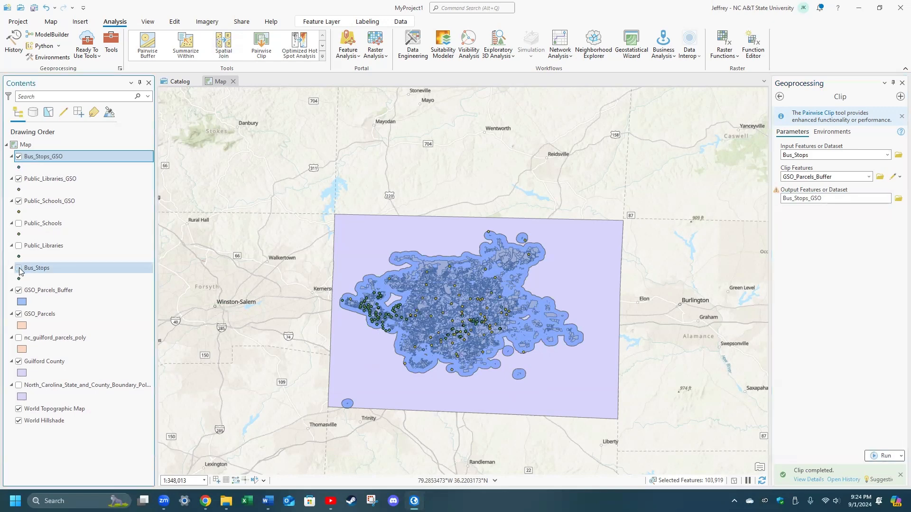
scroll(311, 342, down, 2)
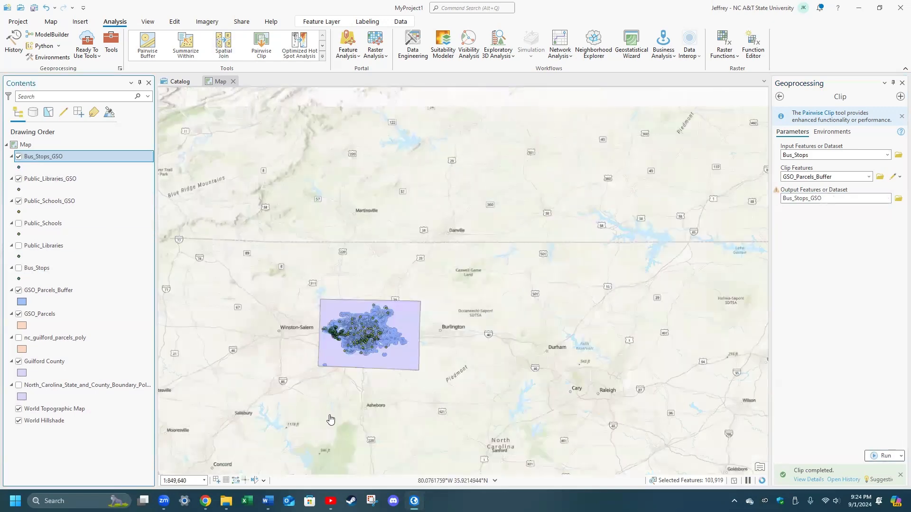
drag(331, 419, 476, 290)
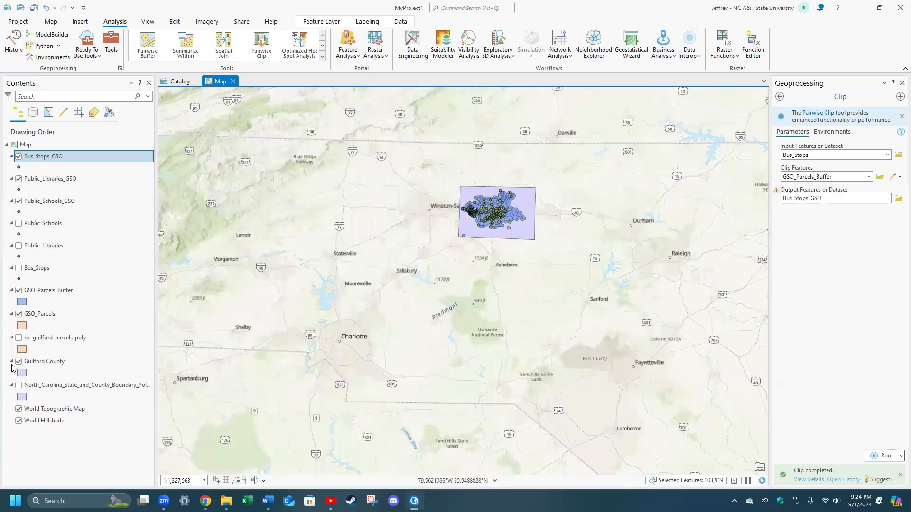
click(18, 361)
click(19, 314)
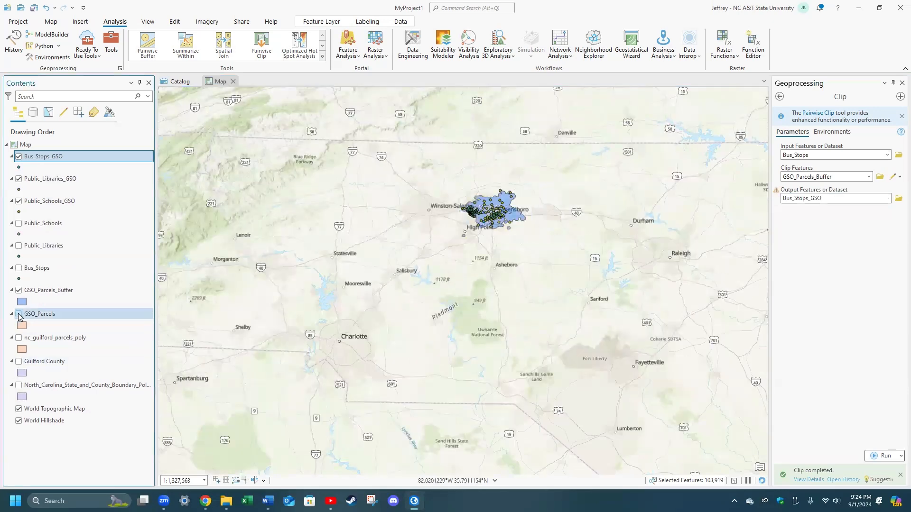
Examine the clipped school, library and bus stop points over GSO_Parcels_Buffer, both statewide and close to Greensboro.
scroll(467, 224, up, 4)
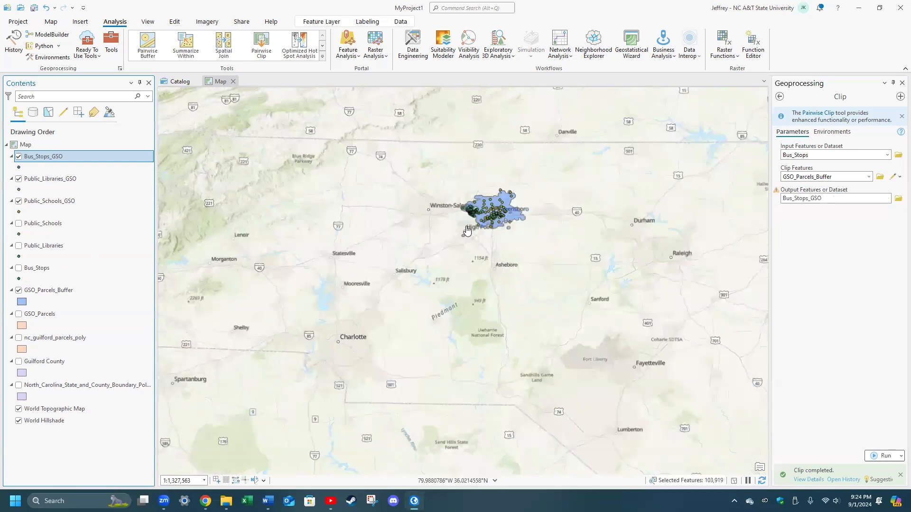
scroll(507, 322, down, 4)
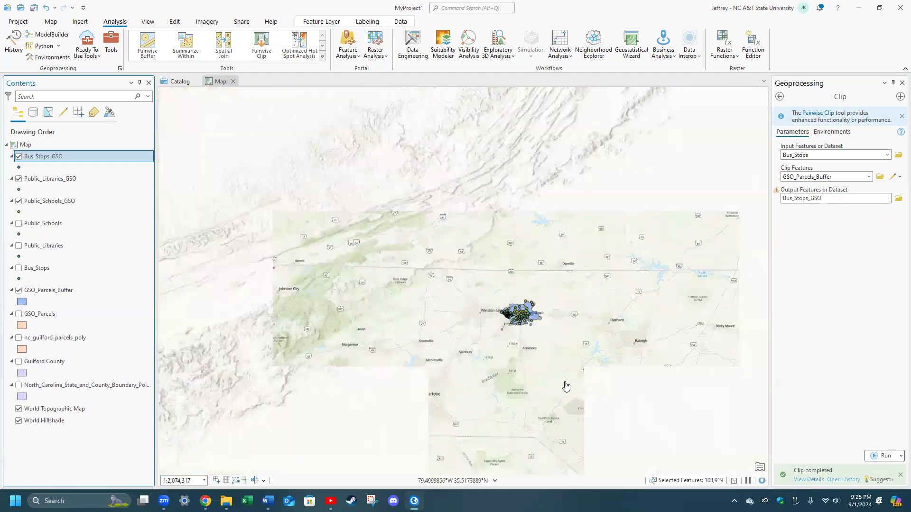
drag(563, 383, 467, 265)
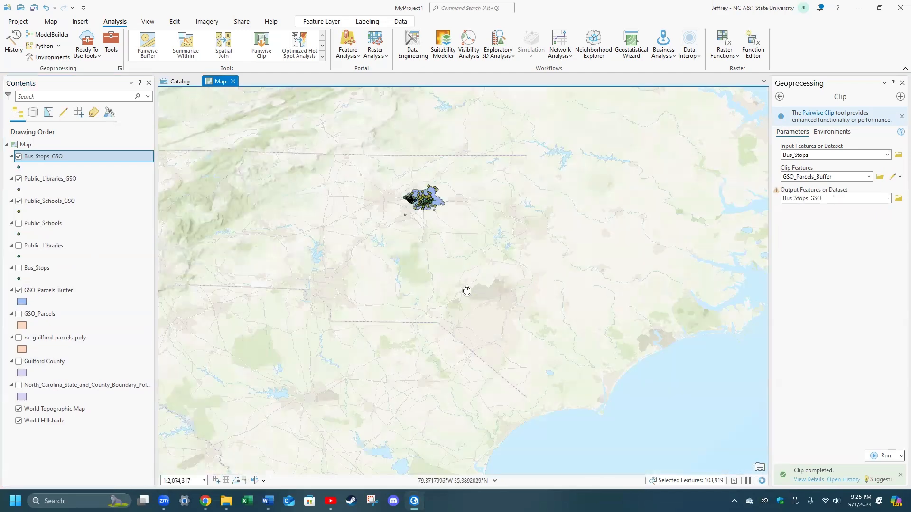
scroll(420, 240, up, 3)
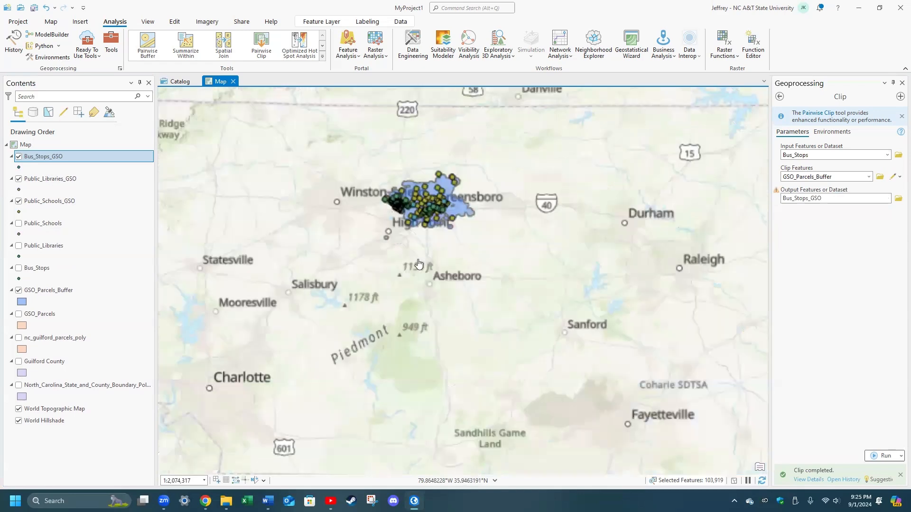
scroll(423, 269, down, 3)
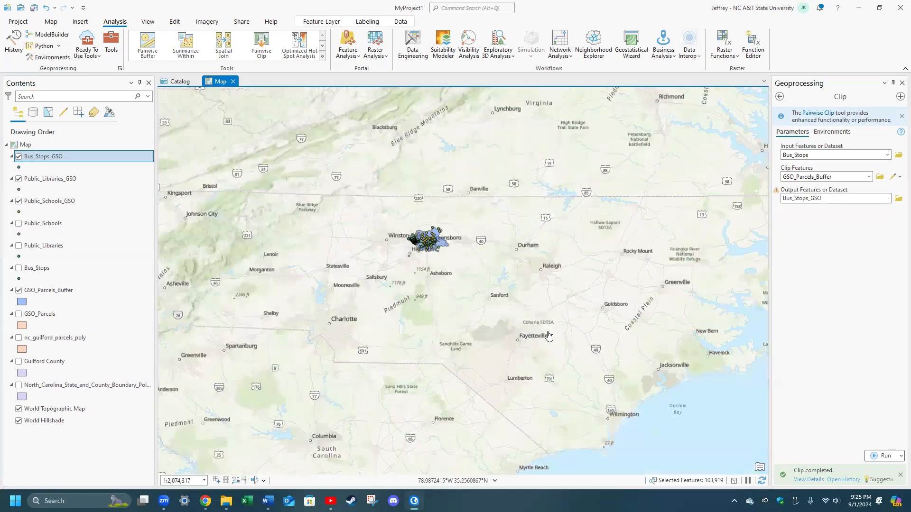
drag(492, 285, 778, 305)
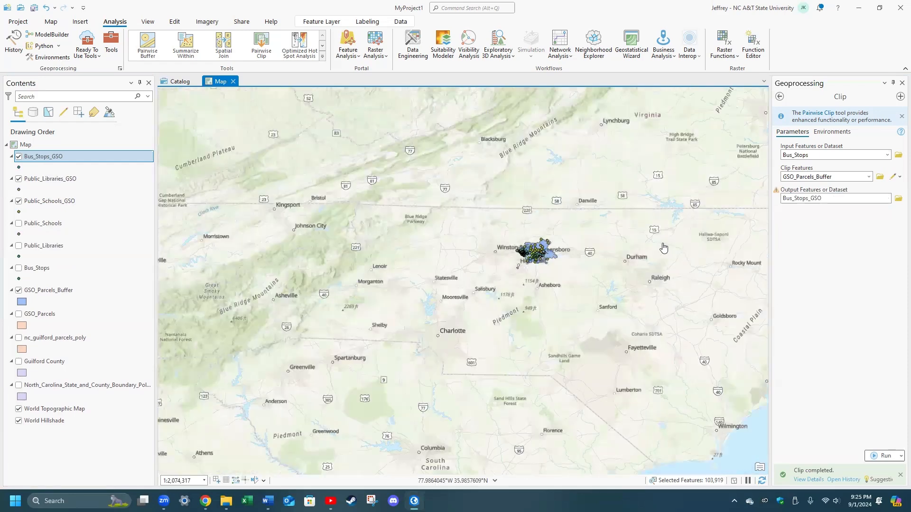
scroll(574, 282, up, 4)
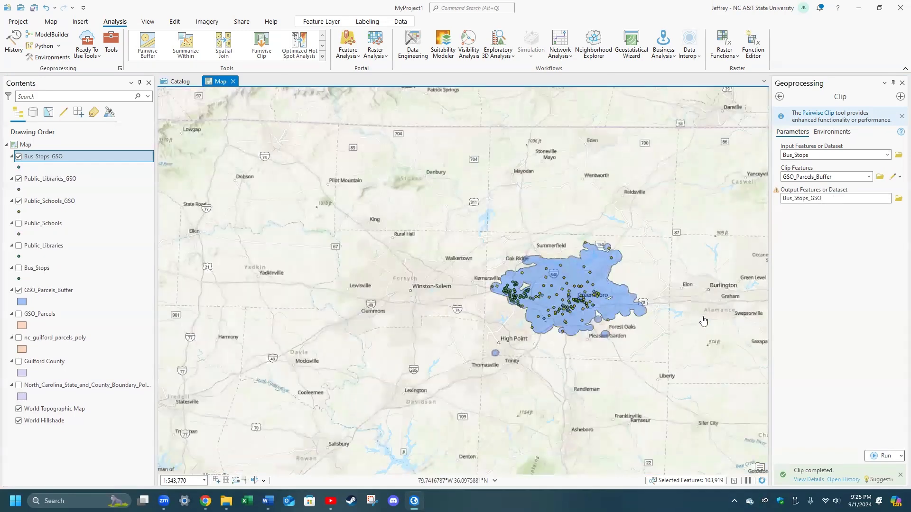
scroll(645, 306, up, 4)
scroll(560, 190, down, 1)
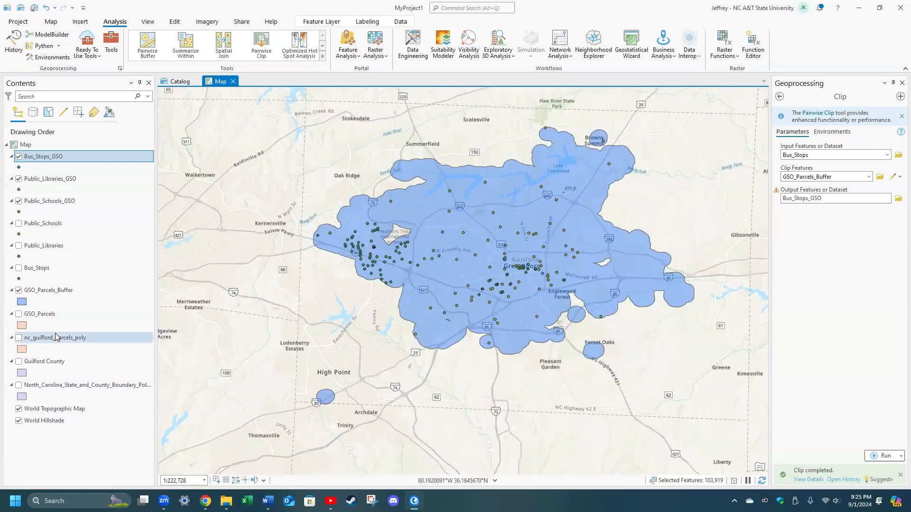
Move GSO_Parcels_Buffer below GSO_Parcels in the drawing order and show the GSO_Parcels layer again.
click(39, 296)
drag(38, 297, 38, 331)
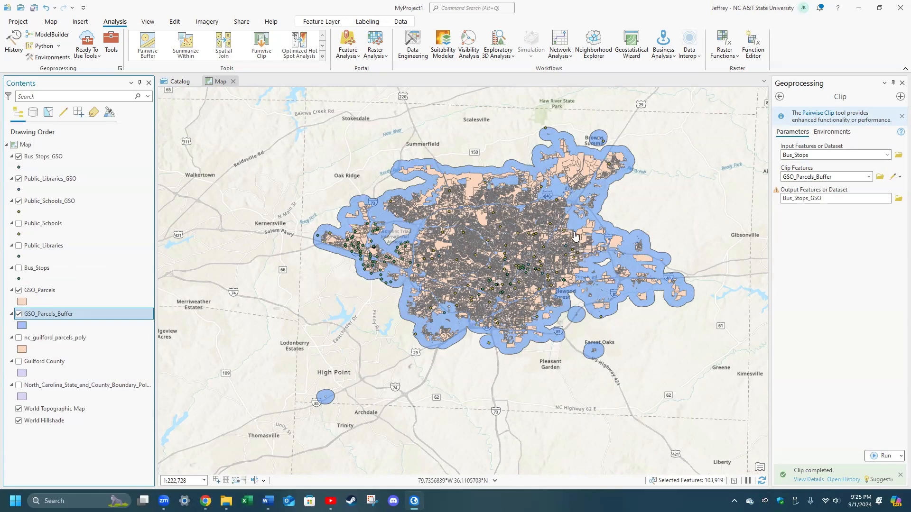
scroll(574, 235, down, 2)
drag(585, 223, 545, 253)
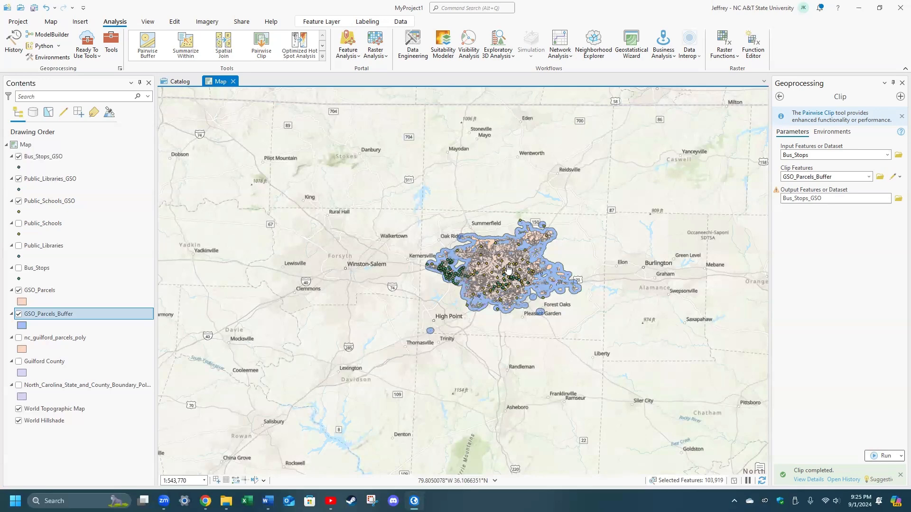
scroll(472, 302, up, 2)
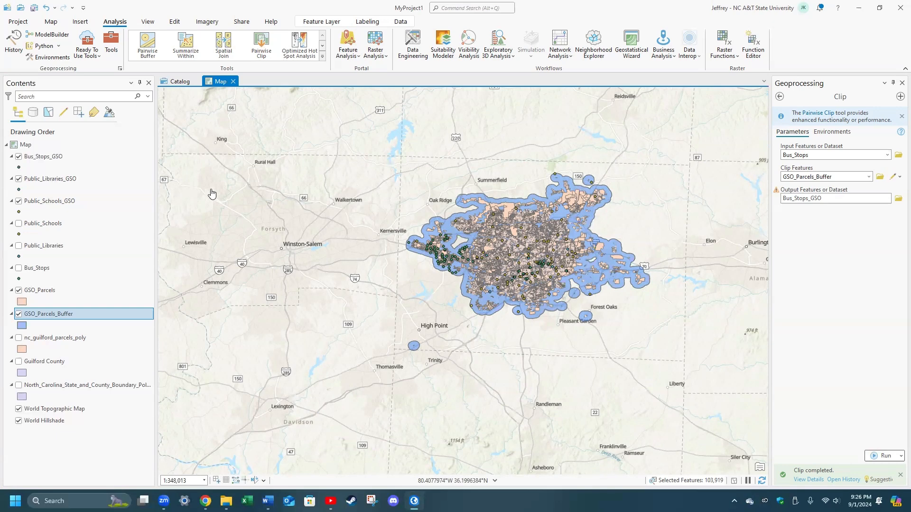
Examine the PARUSEDESC land-use descriptions in the GSO_Parcels attribute table and close the table.
click(45, 291)
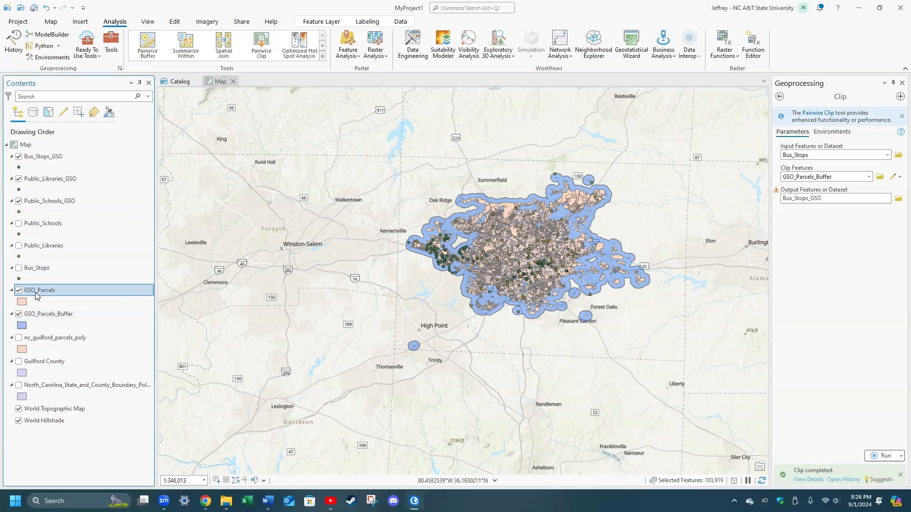
right_click(32, 295)
click(65, 59)
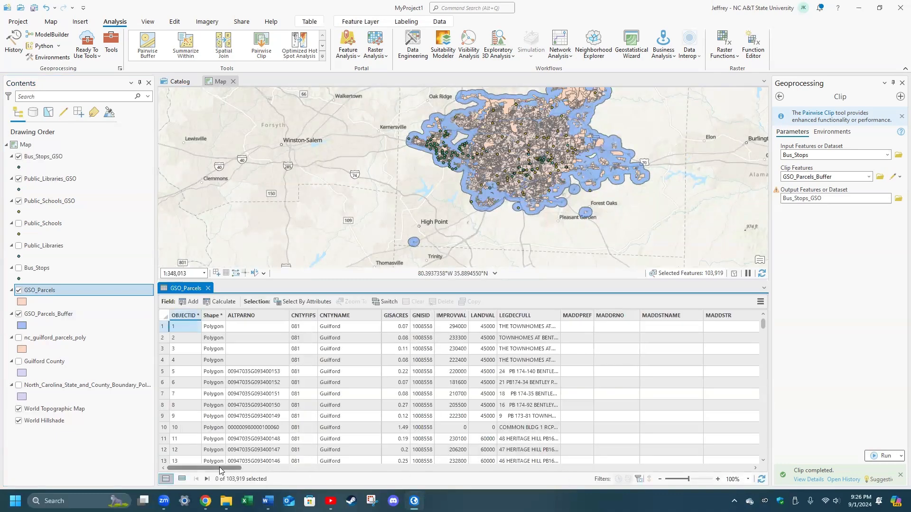
drag(220, 470, 414, 459)
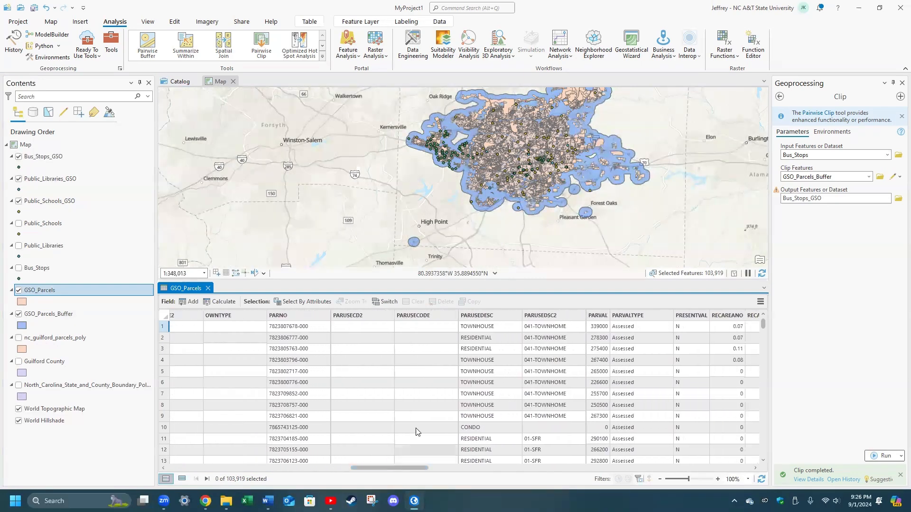
click(489, 316)
scroll(489, 370, down, 2)
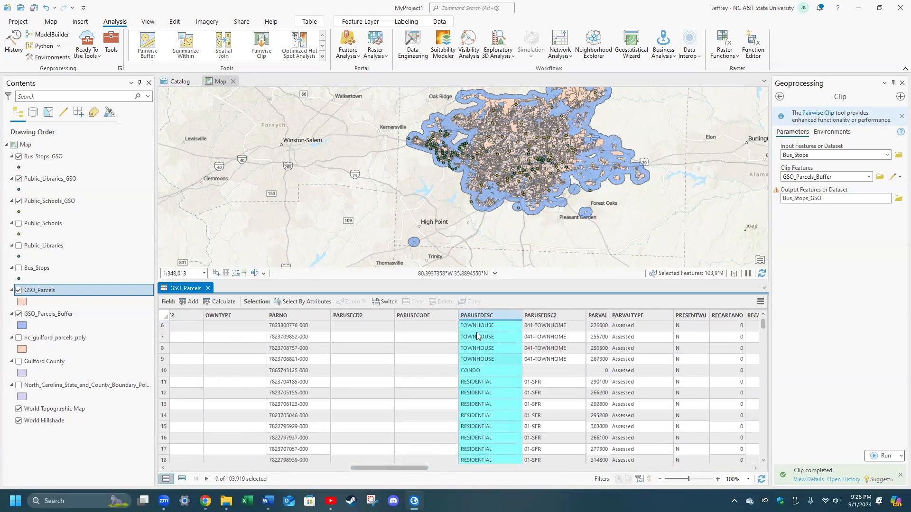
scroll(489, 375, down, 10)
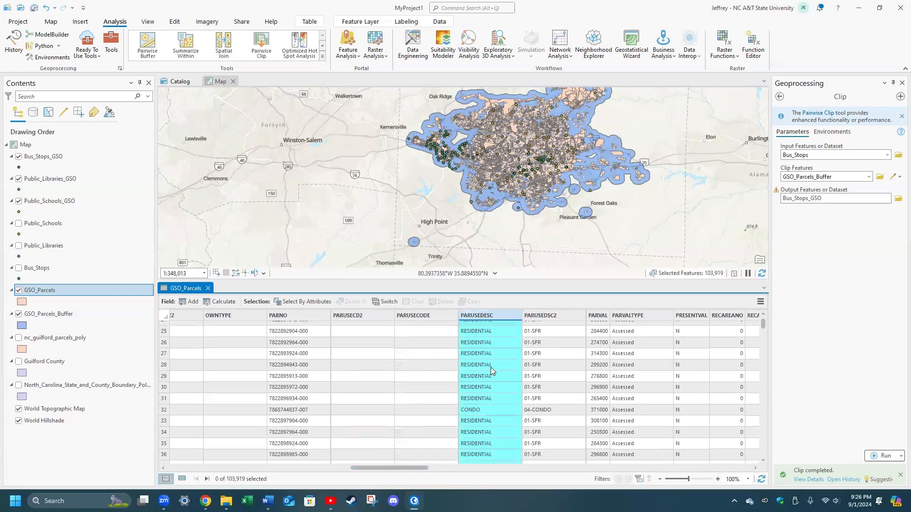
scroll(490, 370, down, 20)
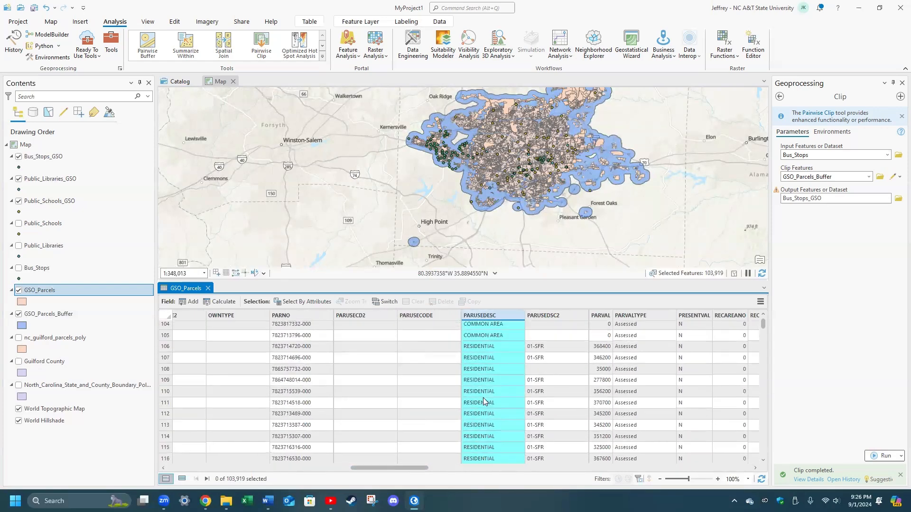
scroll(481, 403, down, 8)
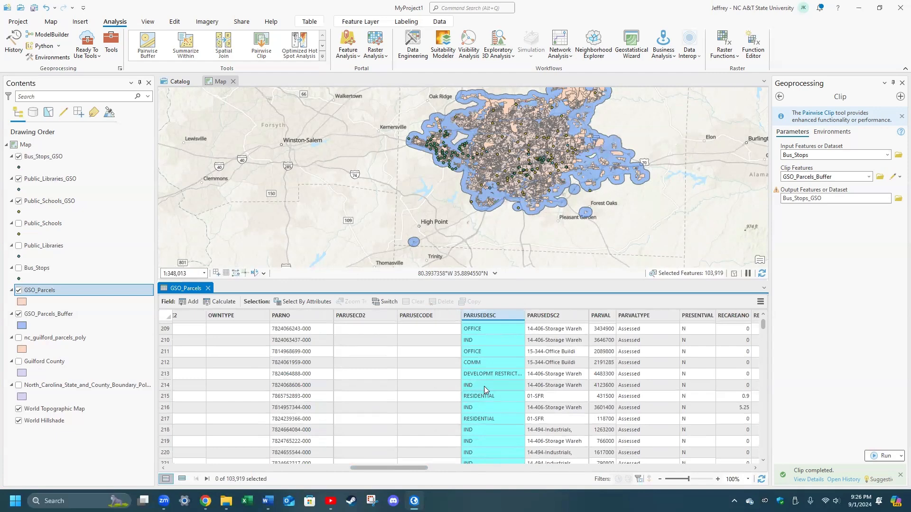
scroll(478, 392, up, 8)
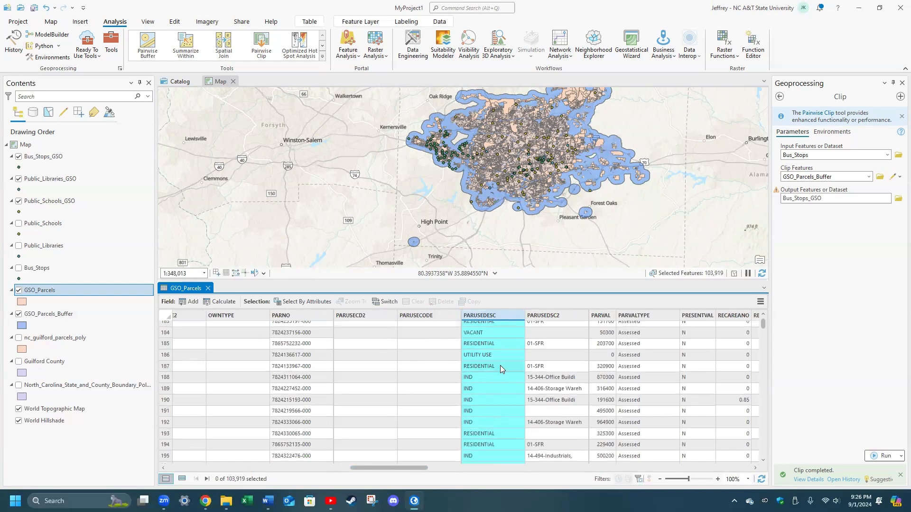
scroll(490, 404, down, 5)
scroll(498, 383, down, 10)
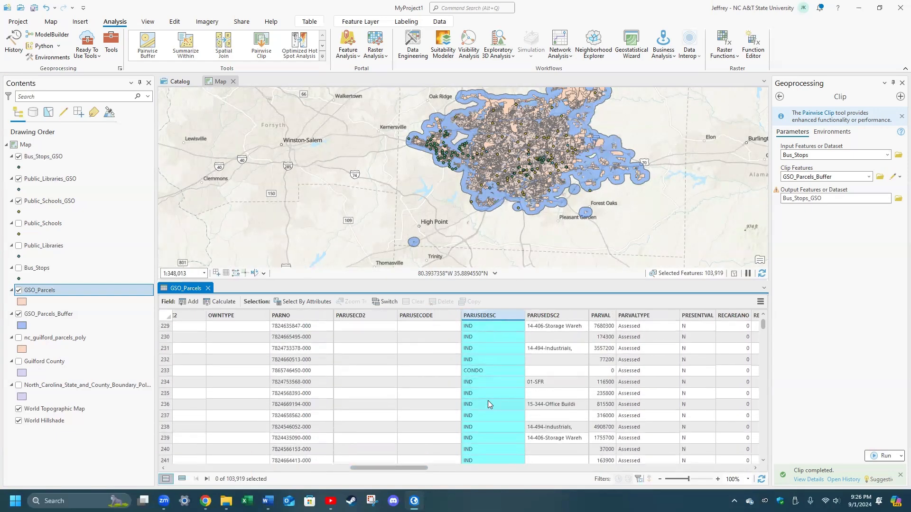
click(207, 287)
Set up a new Select By Attributes query on GSO_Parcels where PARUSEDESC is equal to AGRI/HORT.
click(51, 22)
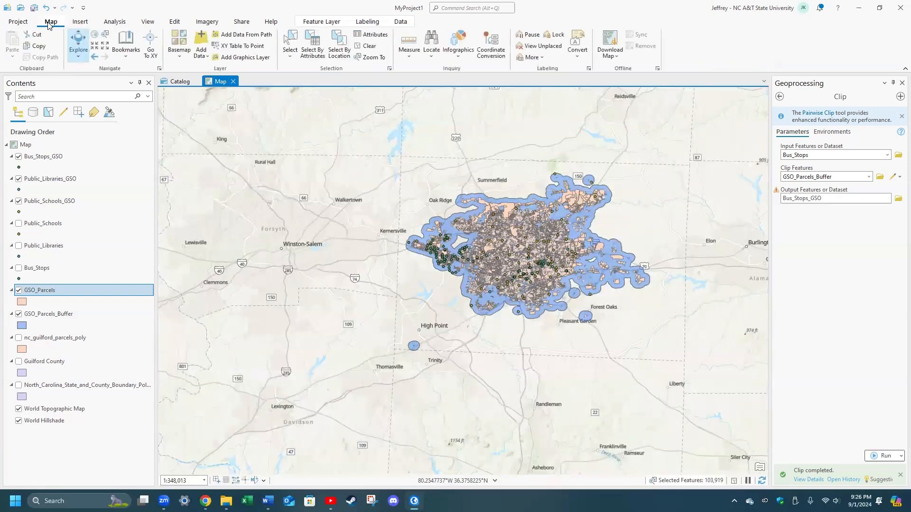
click(309, 44)
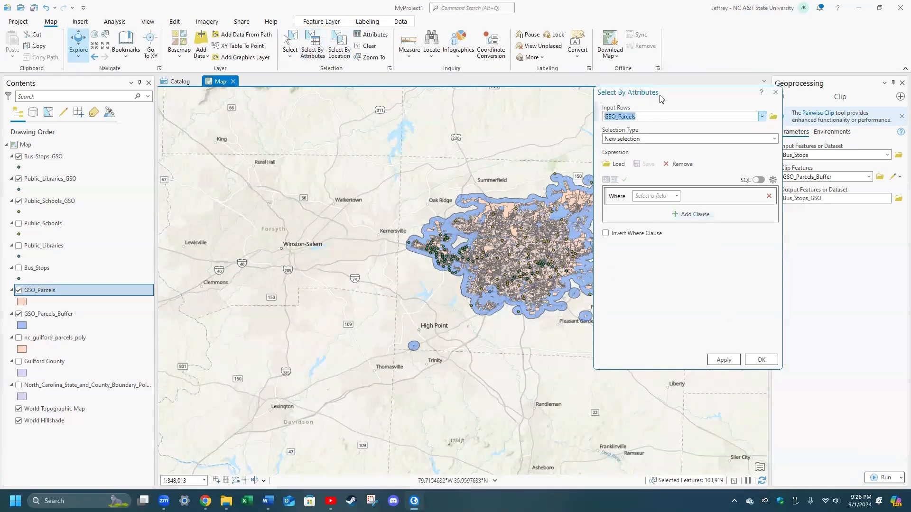
drag(669, 96, 735, 103)
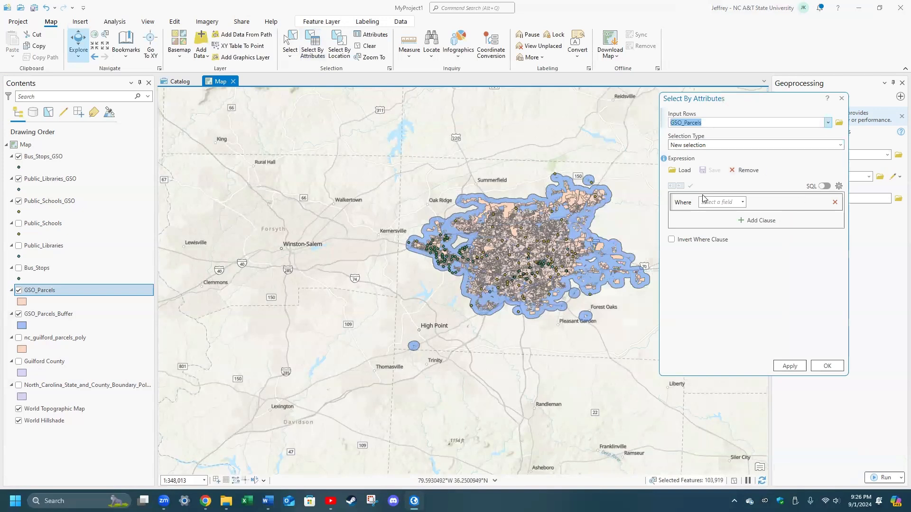
click(716, 202)
scroll(719, 333, down, 6)
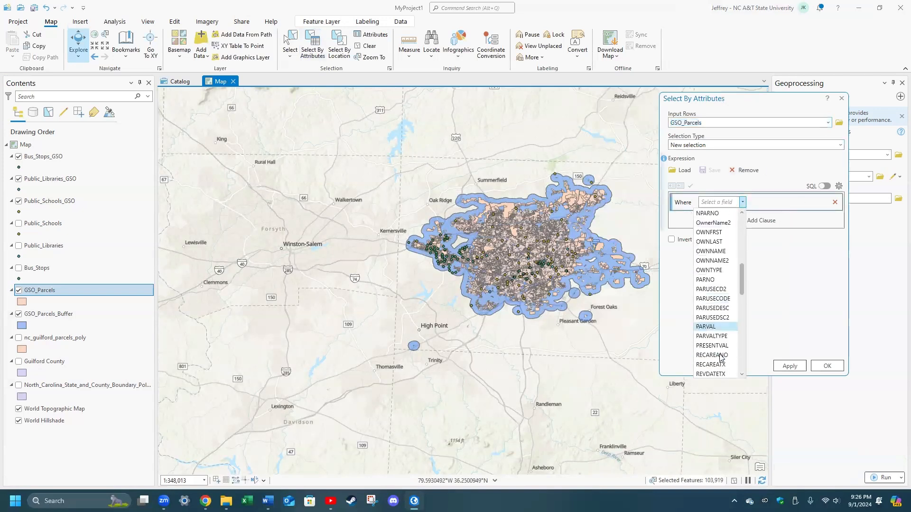
click(715, 309)
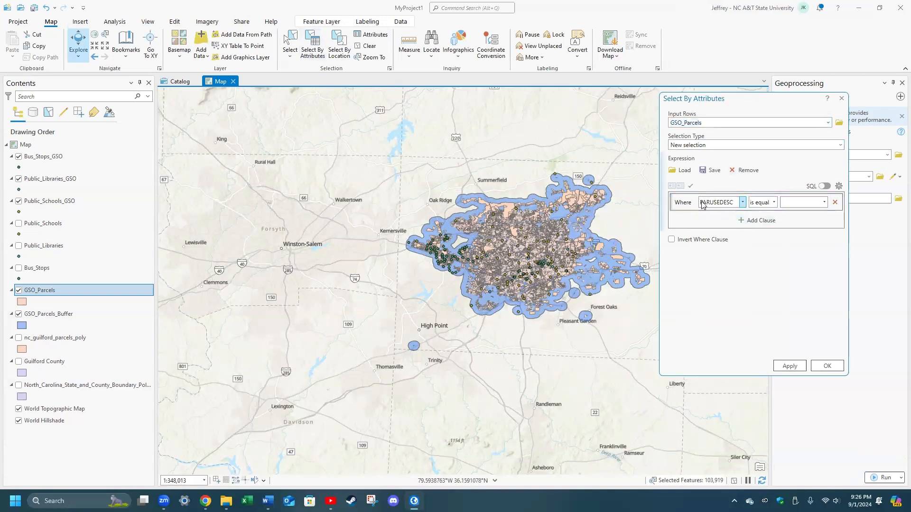
click(824, 202)
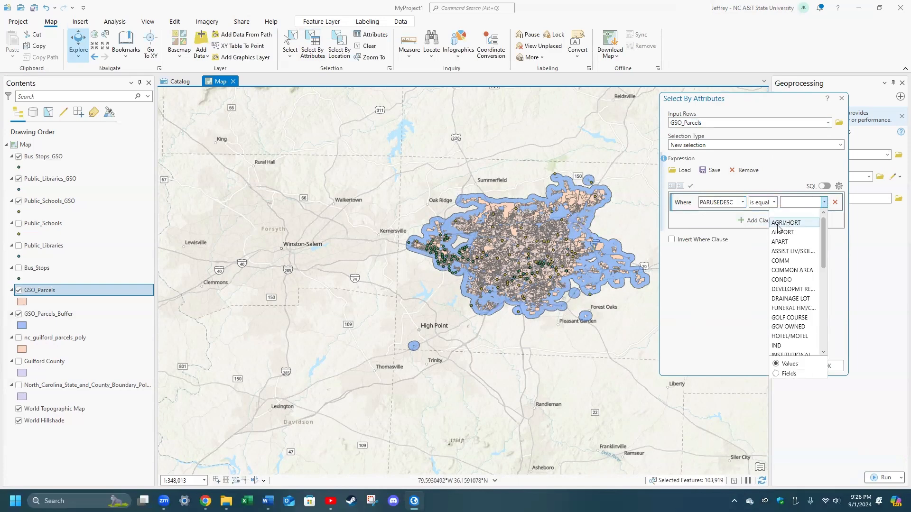
click(795, 223)
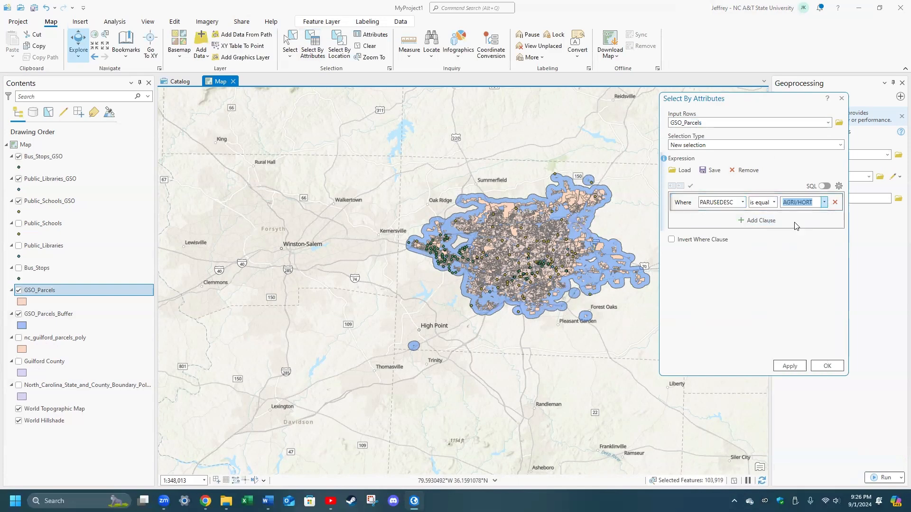
Try the query with a second clause, And PARUSEDESC is equal to IND, and apply it.
click(738, 220)
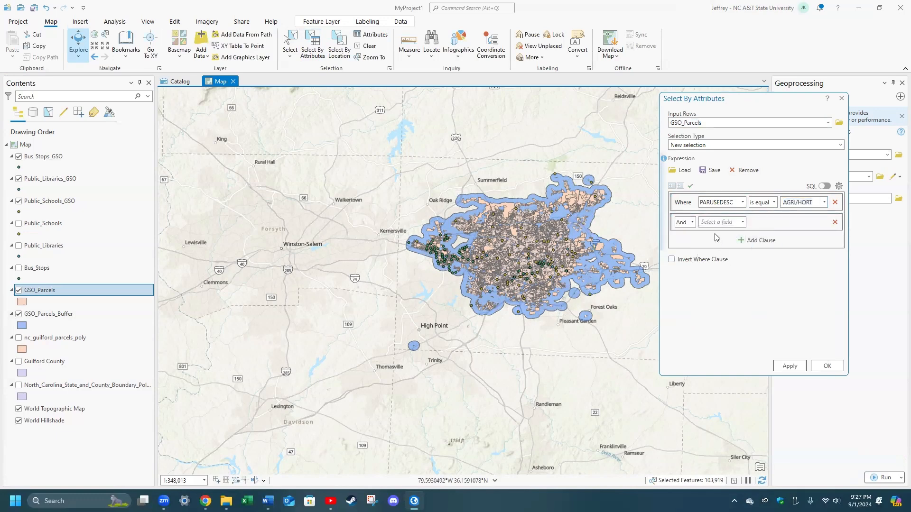
click(742, 222)
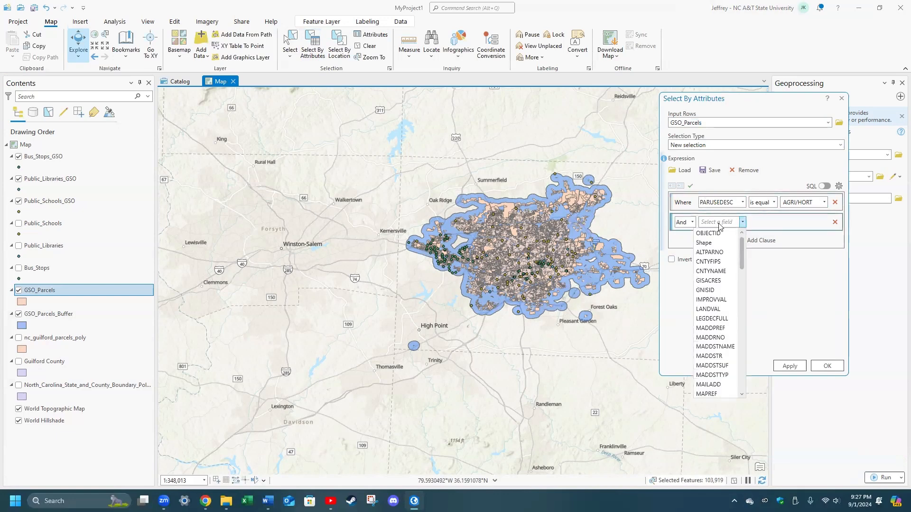
scroll(719, 374, down, 3)
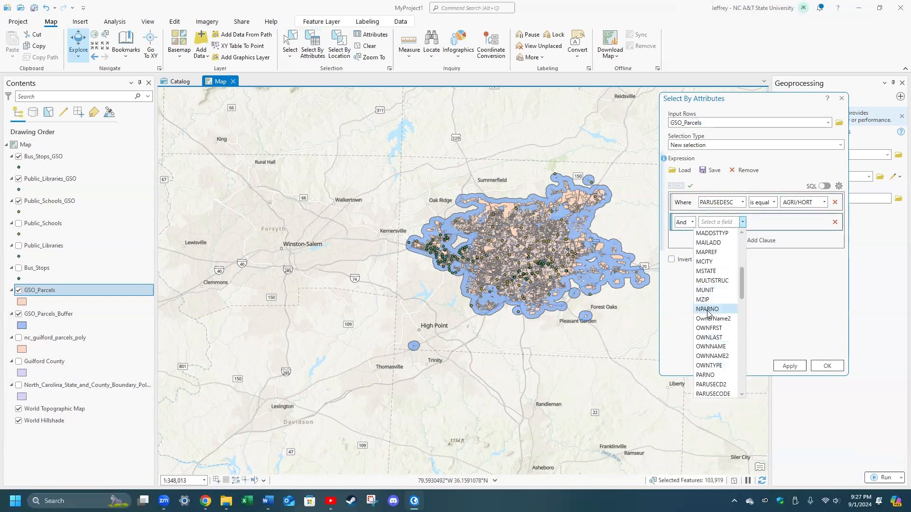
scroll(710, 385, down, 1)
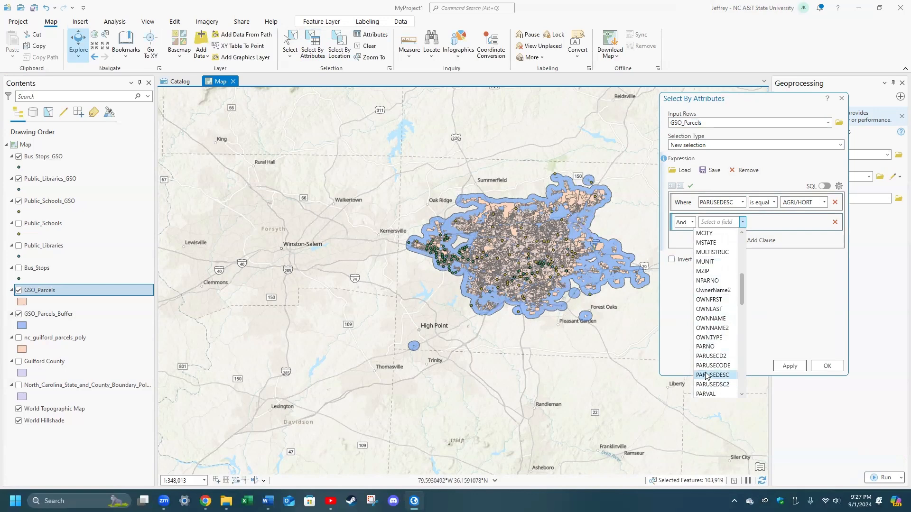
click(711, 375)
click(824, 222)
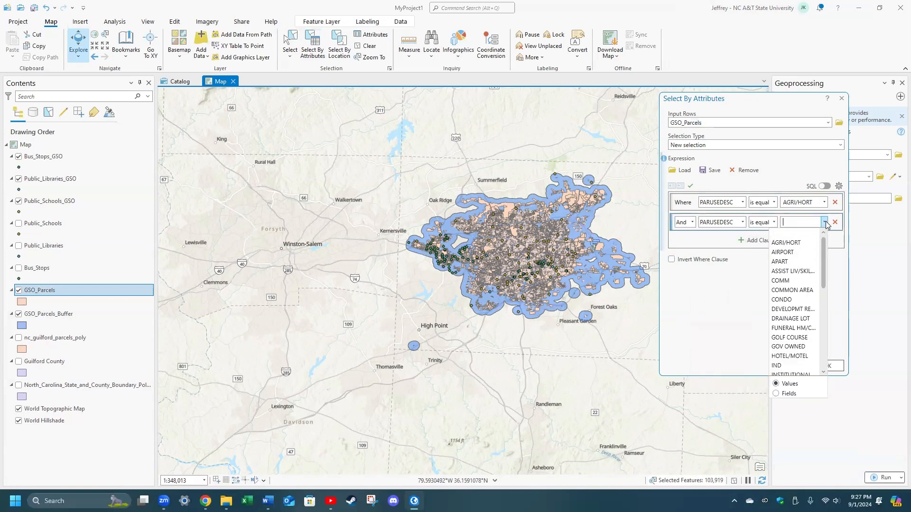
click(802, 369)
click(786, 366)
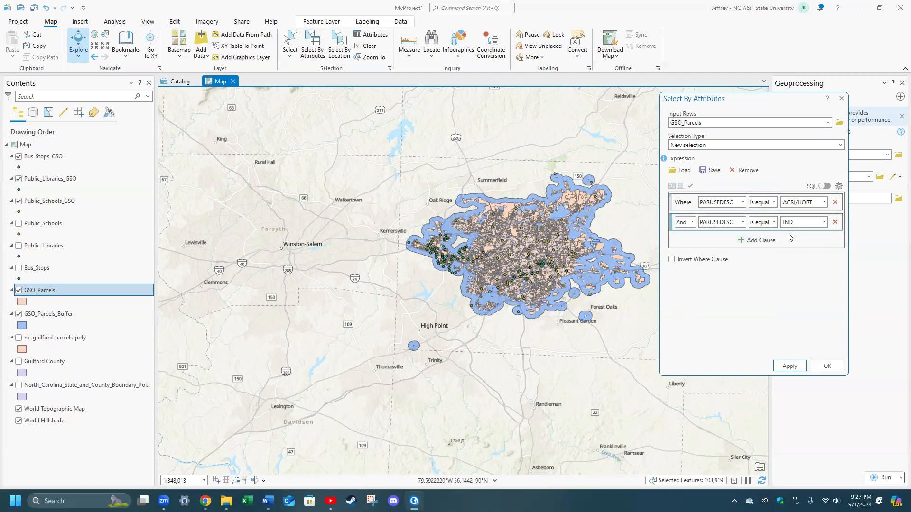
Apply the selection with the IND clause joined by Or, and remove that clause to apply AGRI/HORT alone.
click(692, 222)
click(684, 244)
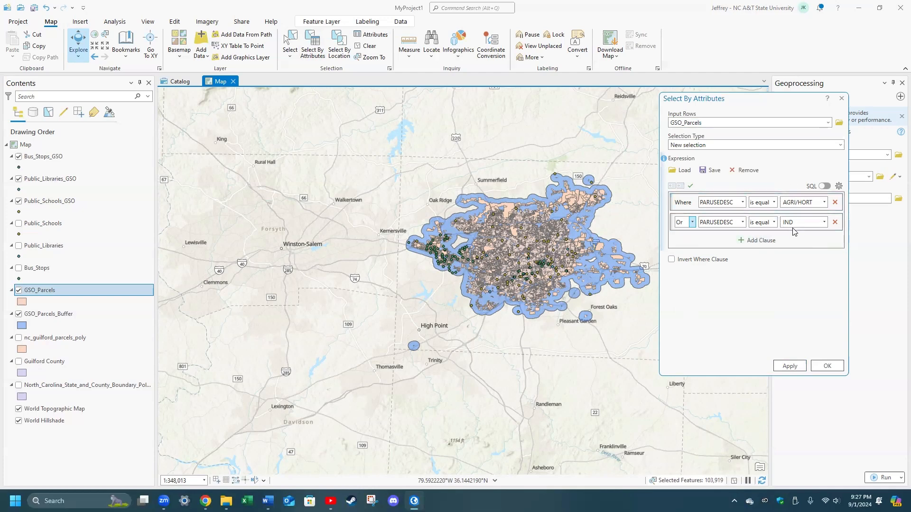
click(789, 366)
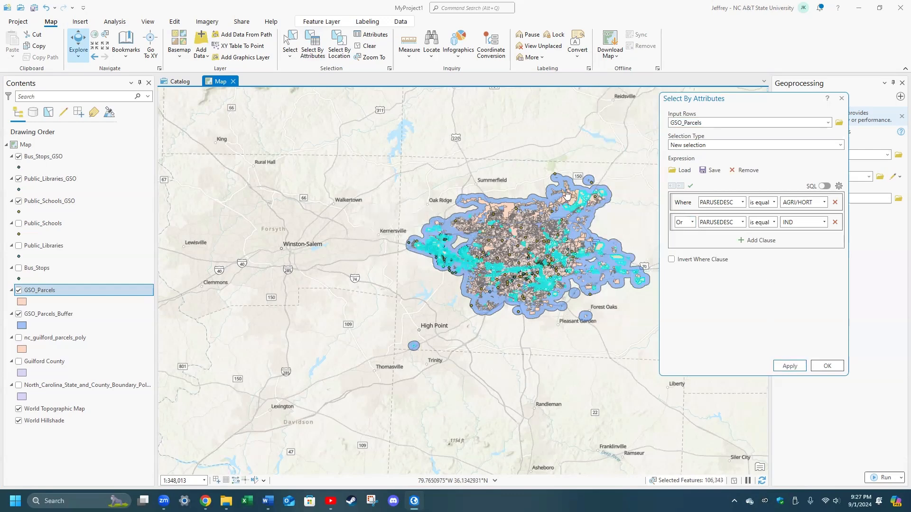
click(834, 222)
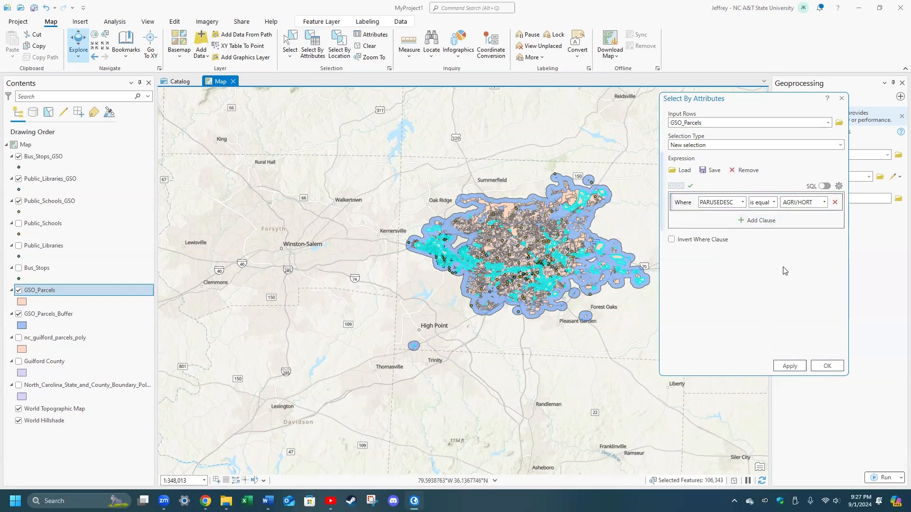
click(788, 366)
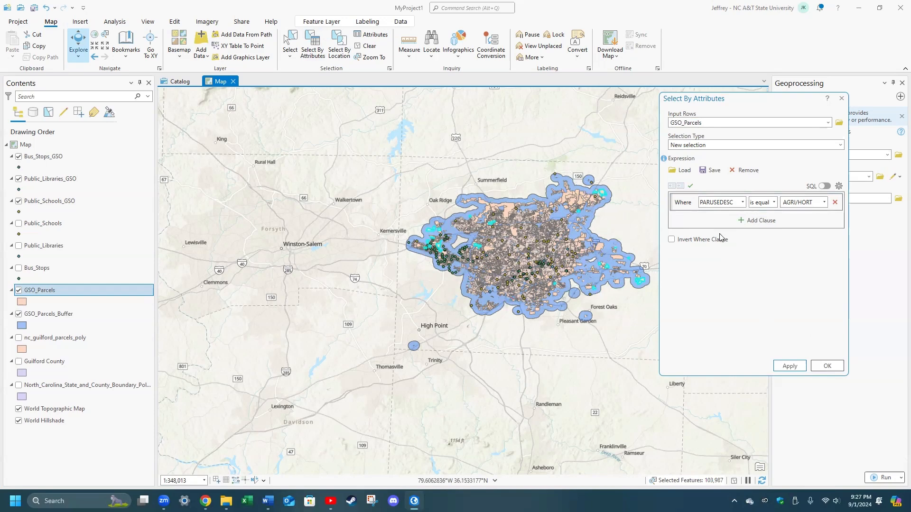
Add the clause Or PARUSEDESC is equal to IND, apply the selection to GSO_Parcels and close the query dialog.
click(761, 220)
click(731, 221)
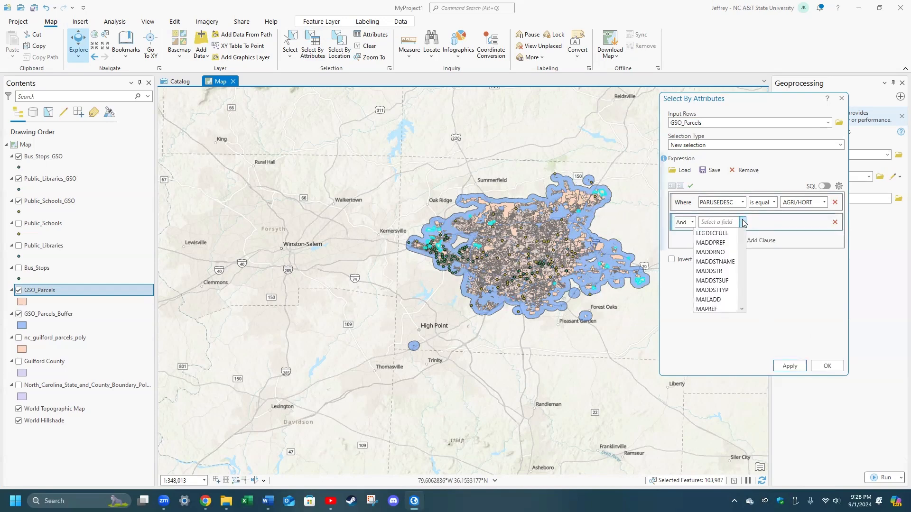
scroll(731, 372, down, 3)
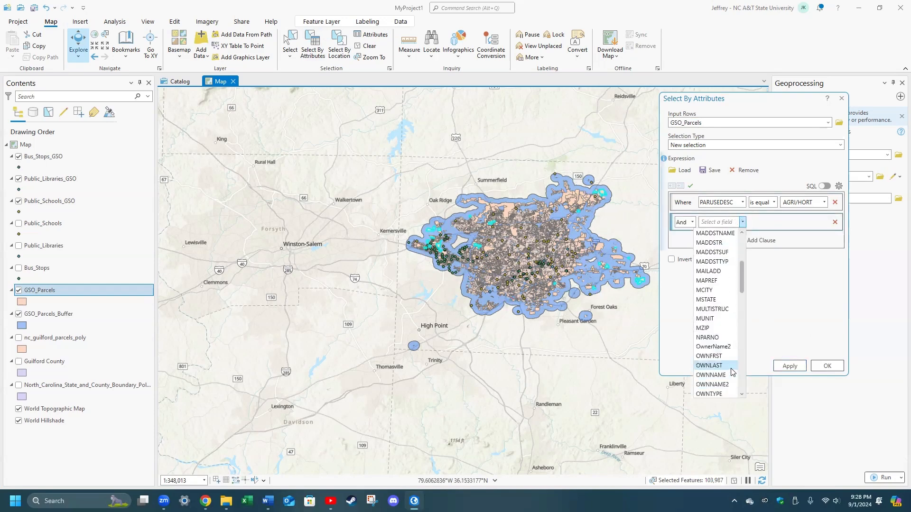
click(714, 348)
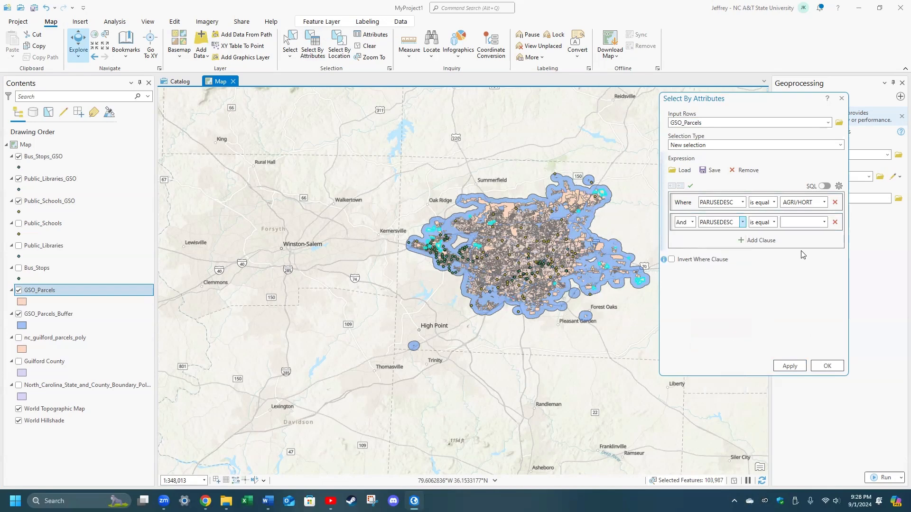
click(824, 222)
click(785, 367)
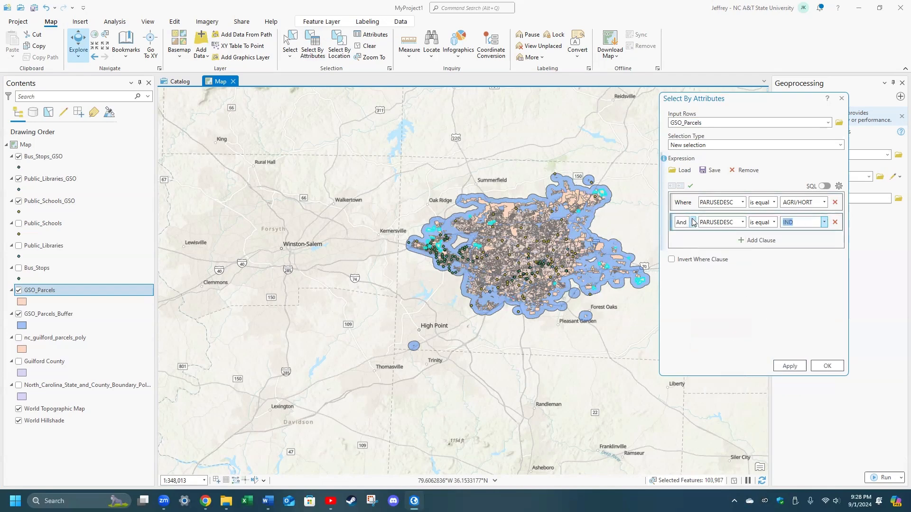
click(693, 222)
click(683, 245)
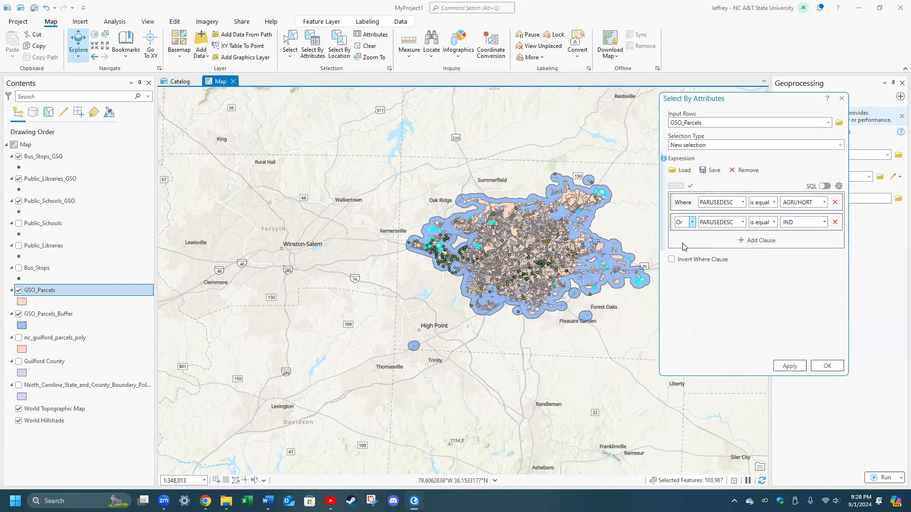
click(789, 366)
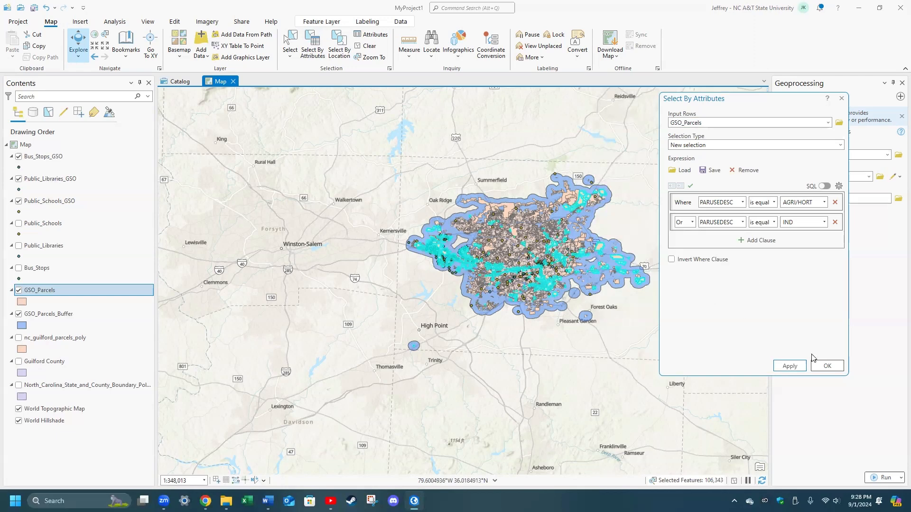
click(828, 366)
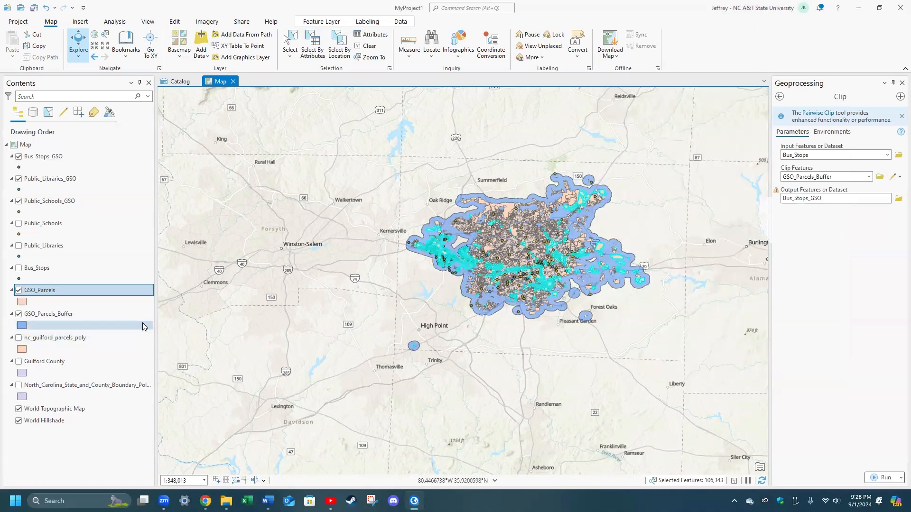
Make a new layer from the selected AGRI/HORT and IND features of GSO_Parcels.
right_click(40, 290)
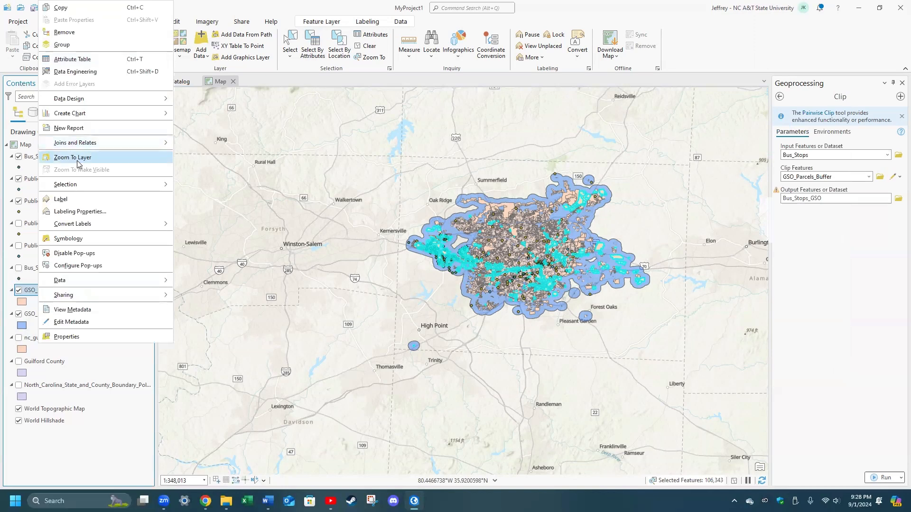
mouse_move(82, 188)
click(205, 262)
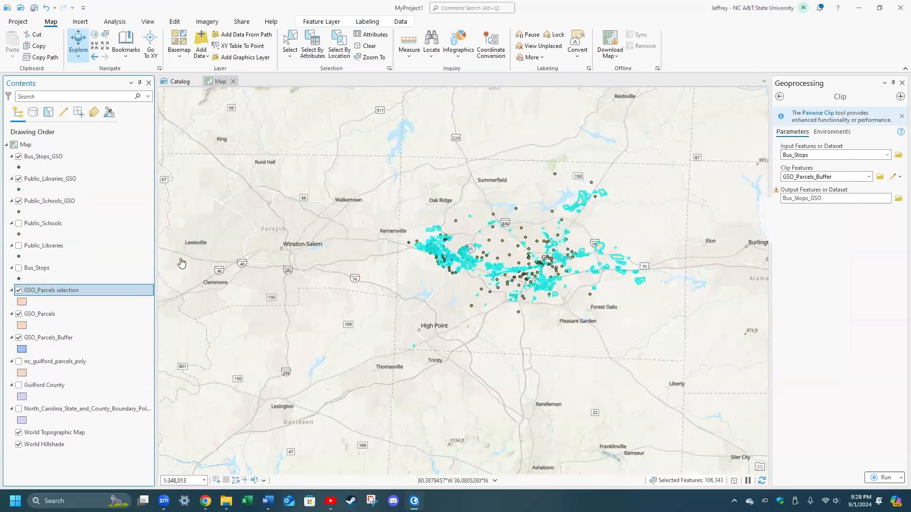
Rename the GSO_Parcels selection layer to GSO_BAD_Parcels.
double_click(52, 292)
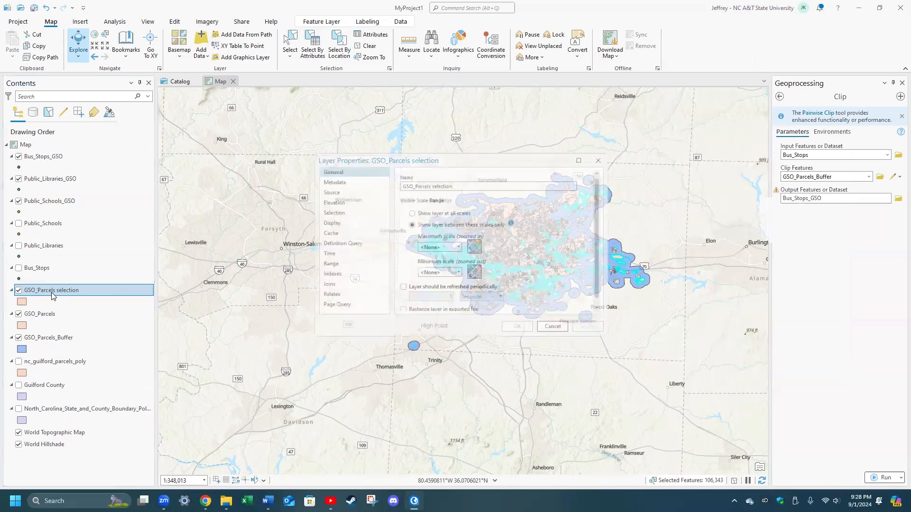
click(459, 182)
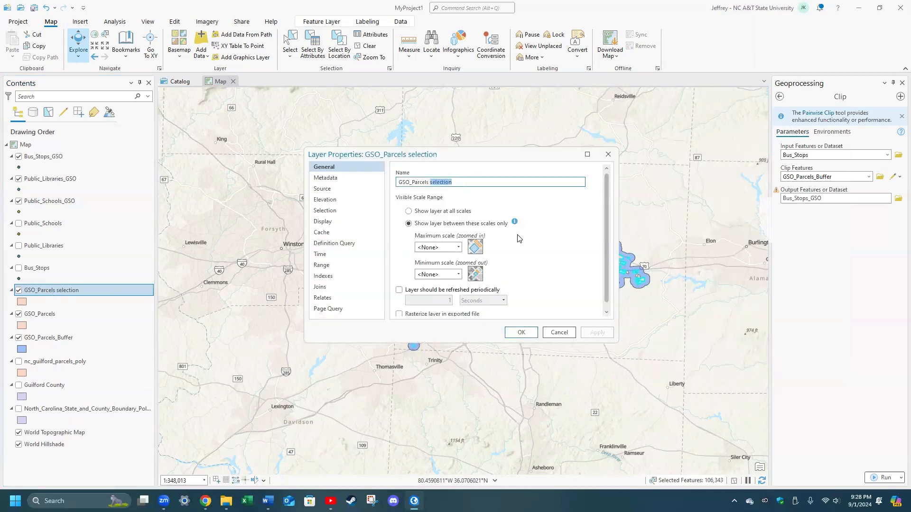
key(BackSpace)
key(BackSpace)
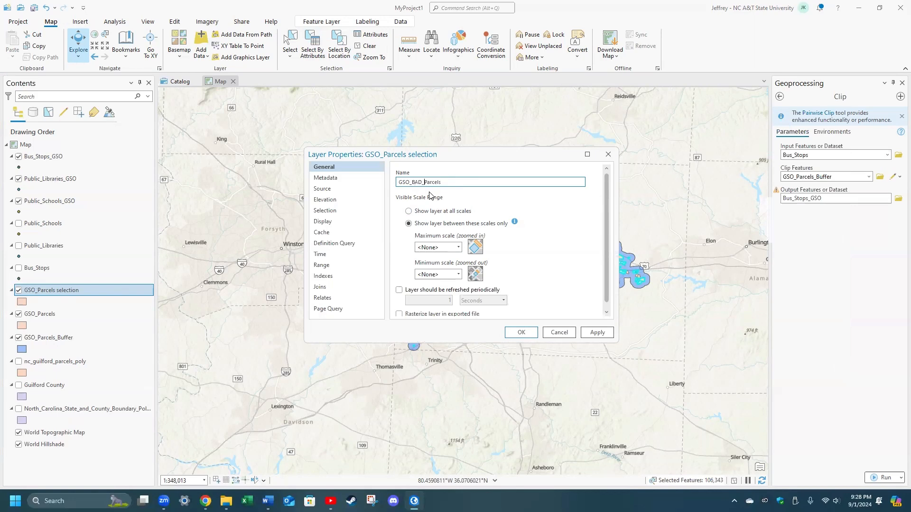
click(521, 332)
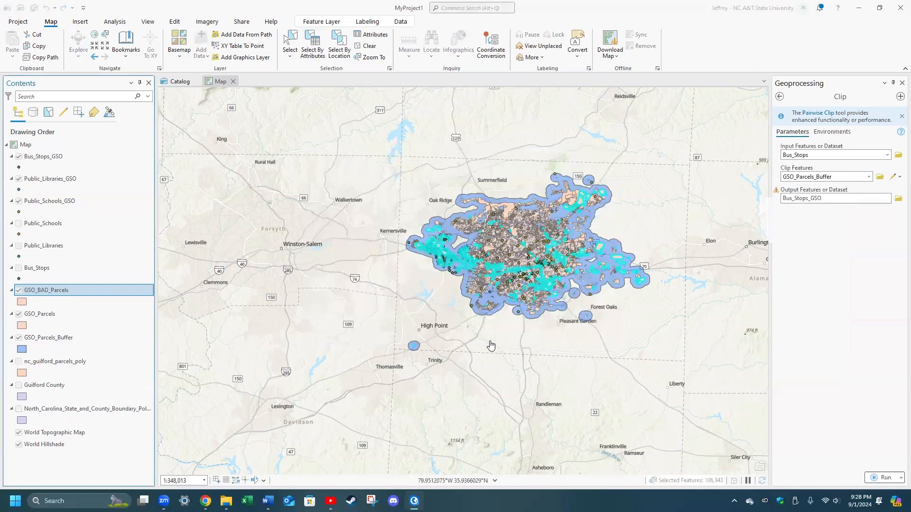
click(89, 290)
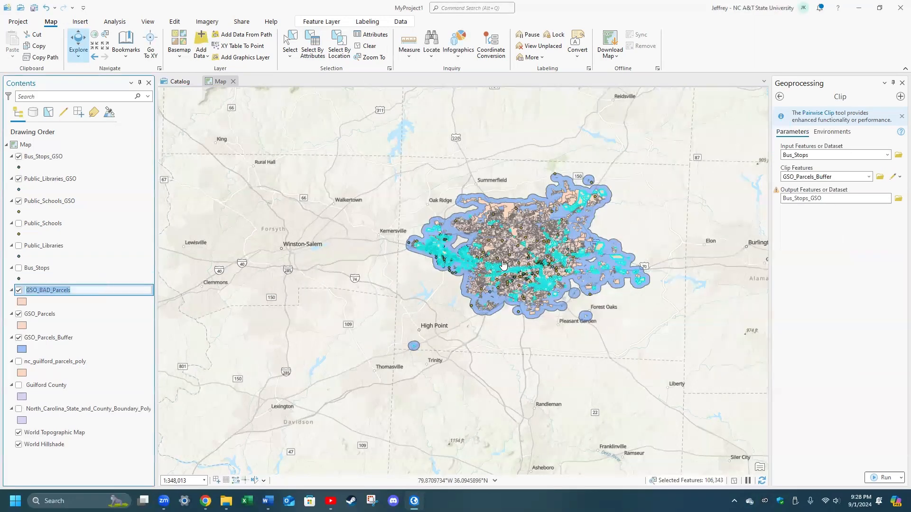
click(68, 306)
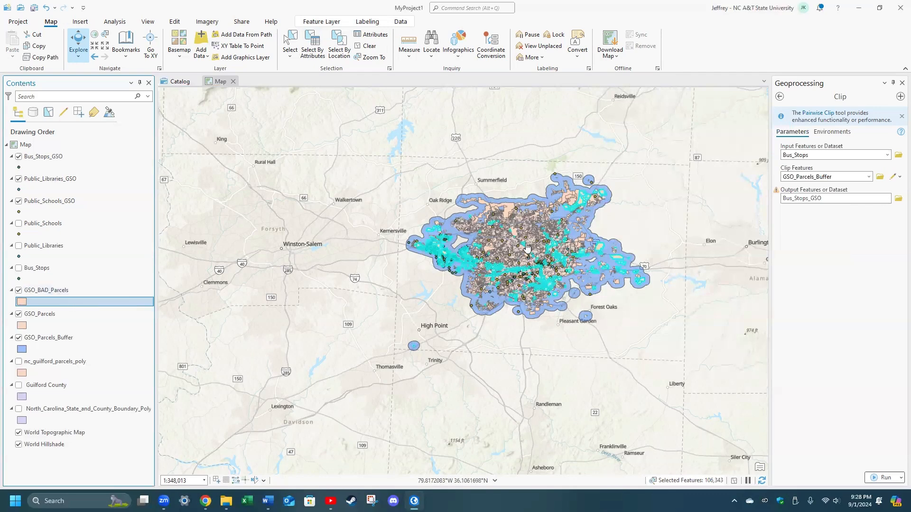
Clear the selected features and hide the GSO_Parcels layer.
click(369, 45)
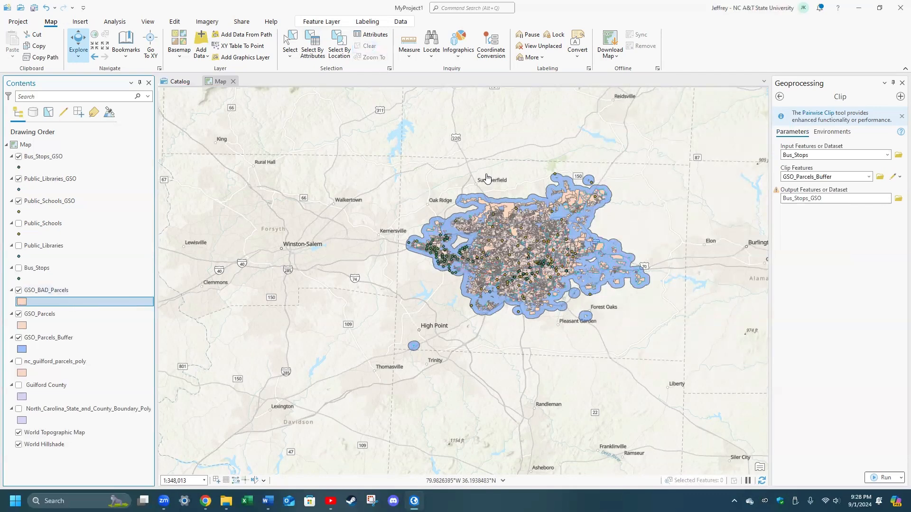
click(18, 314)
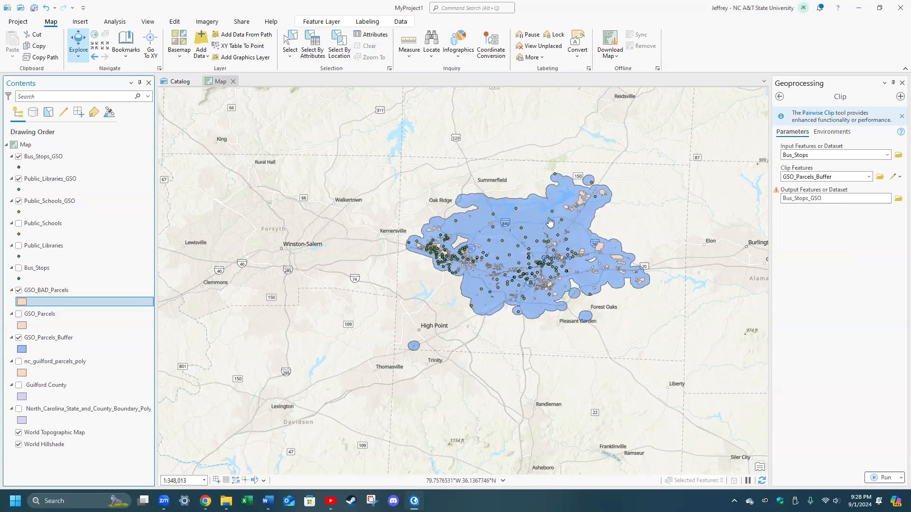
Inspect a GSO_BAD_Parcels parcel's attributes on the map, including PARUSEDESC, and close the pop-up.
scroll(451, 257, up, 4)
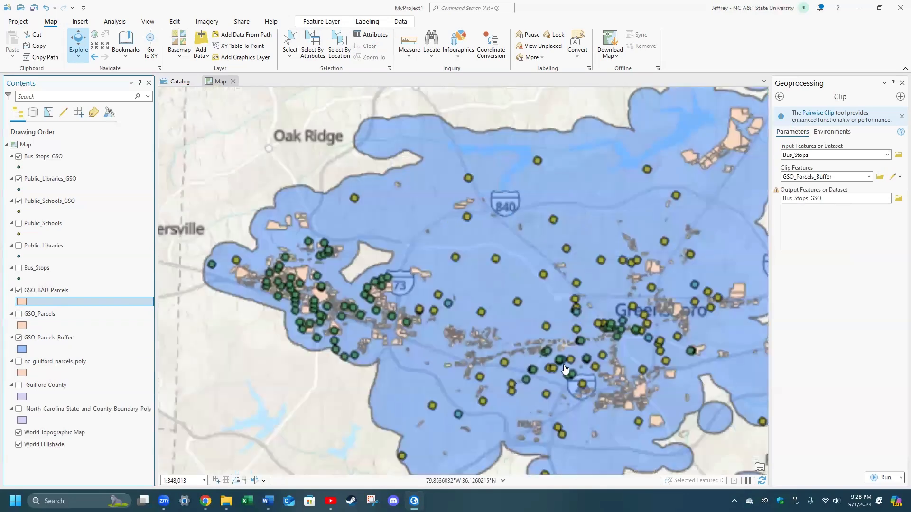
click(218, 228)
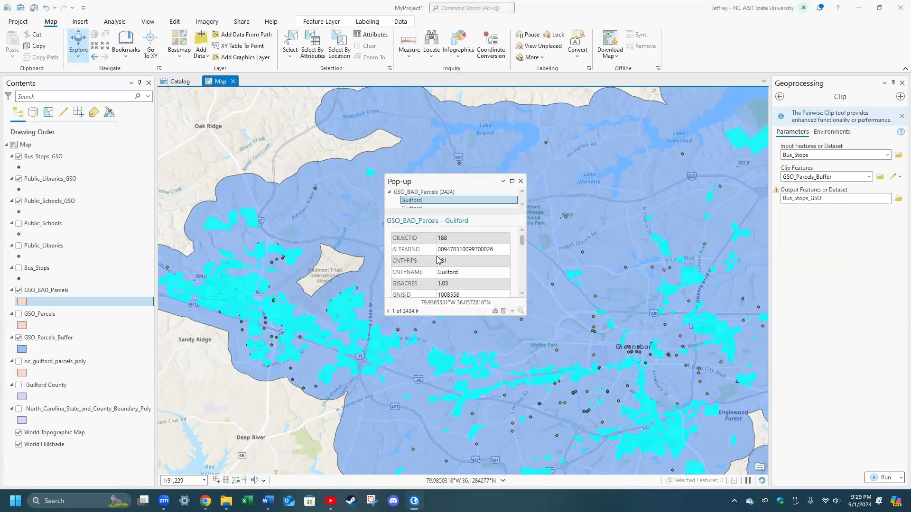
scroll(475, 270, down, 5)
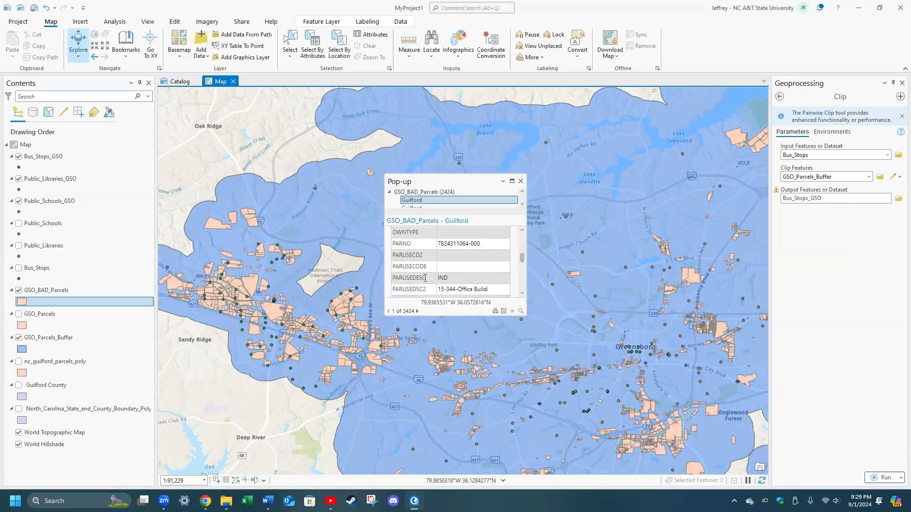
click(521, 181)
Examine the PARUSEDESC values in the GSO_BAD_Parcels attribute table from the first records to the last loaded ones and close it.
click(35, 291)
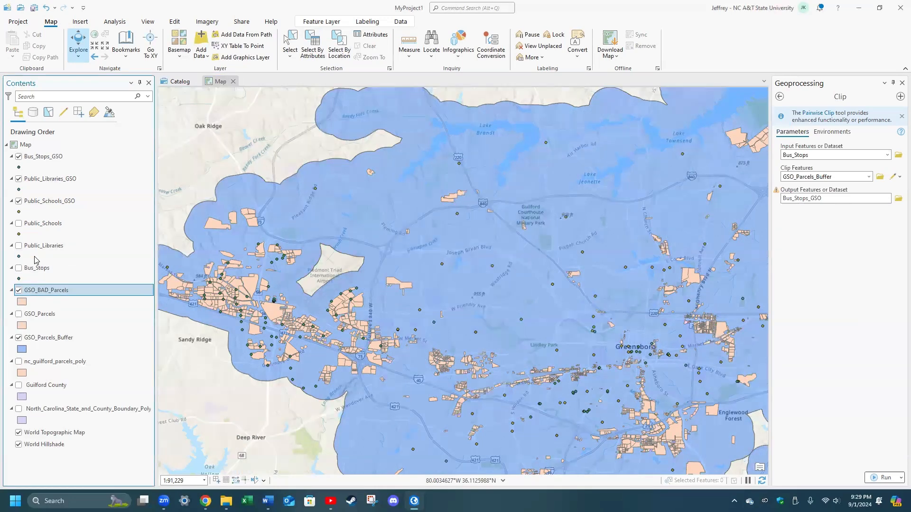
key(ctrl+t)
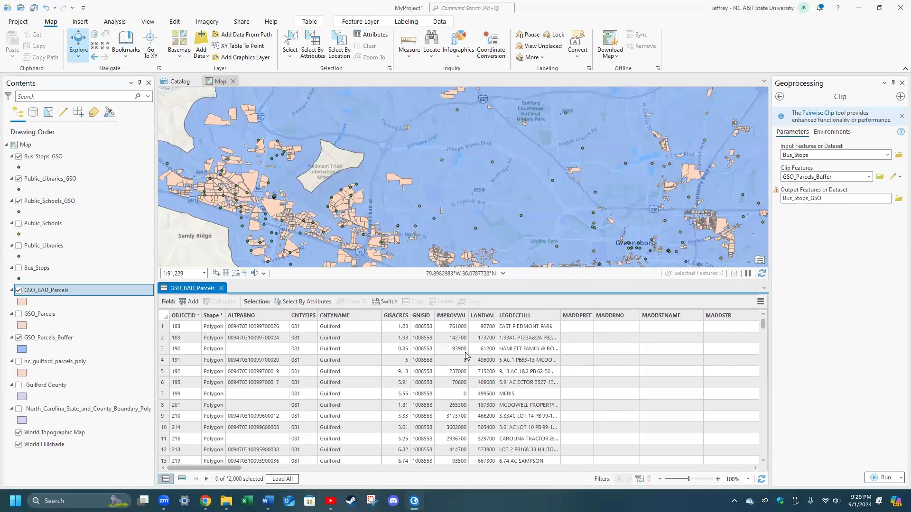
drag(230, 468, 441, 464)
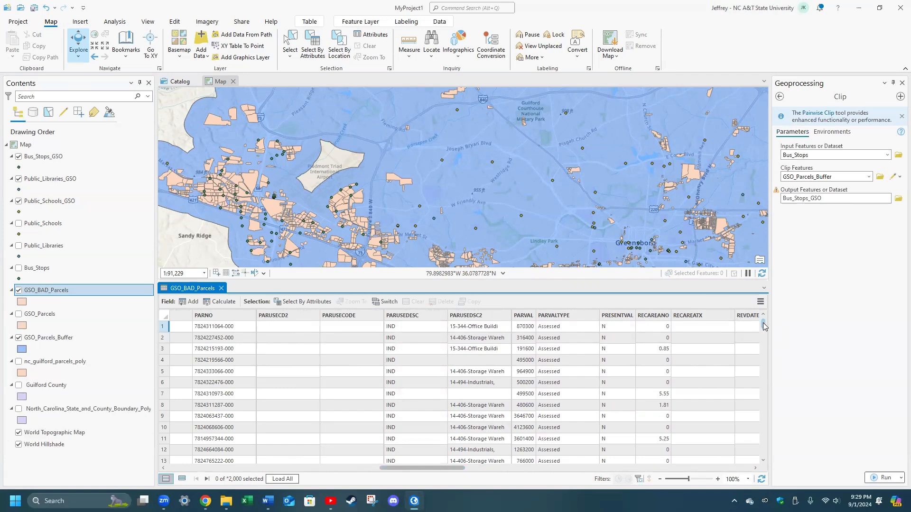
drag(764, 326, 759, 476)
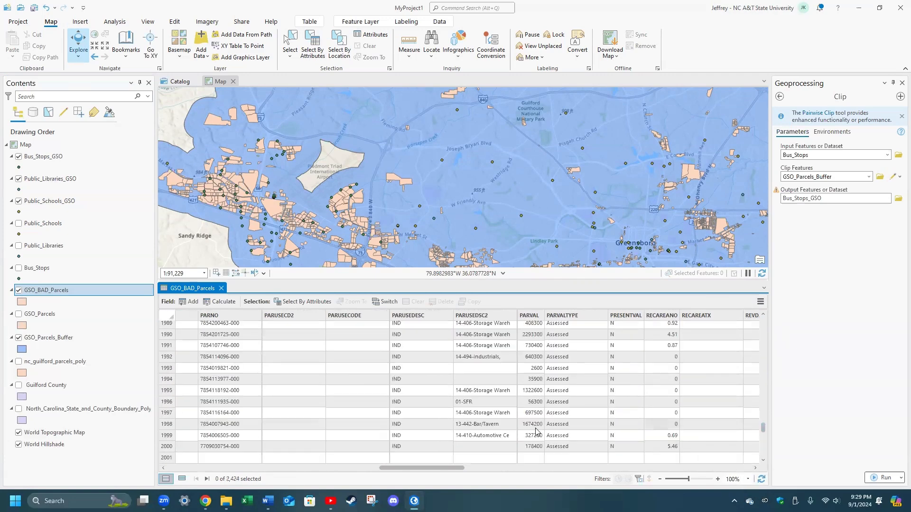
scroll(477, 416, down, 7)
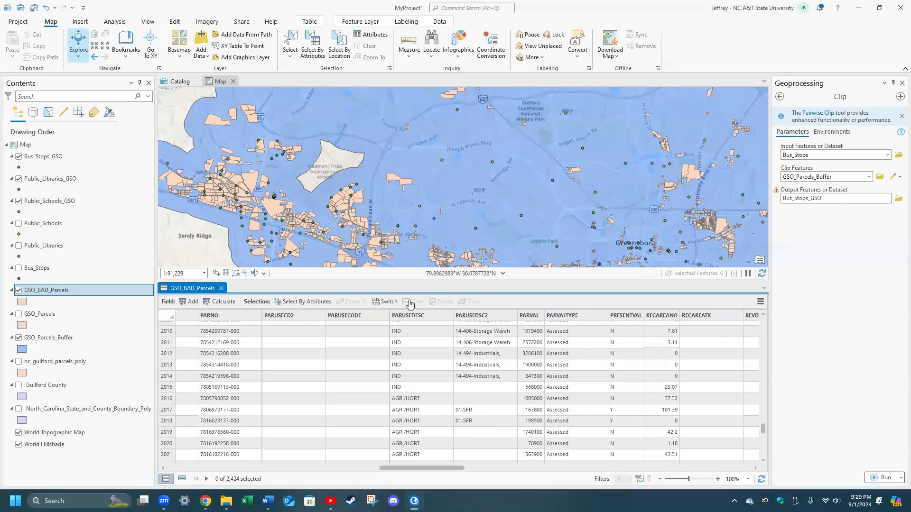
click(221, 288)
Turn the GSO_Parcels layer back on with the whole Greensboro area in view.
scroll(491, 326, down, 5)
scroll(439, 278, up, 2)
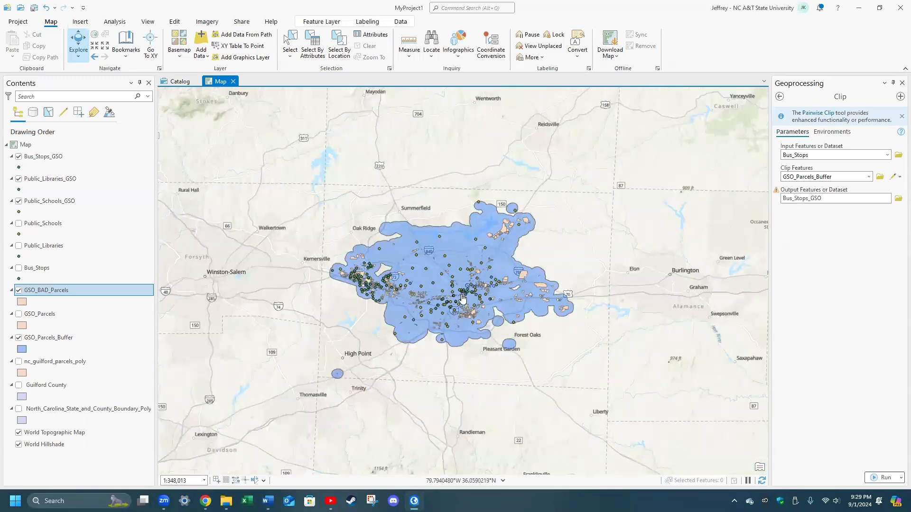
click(19, 315)
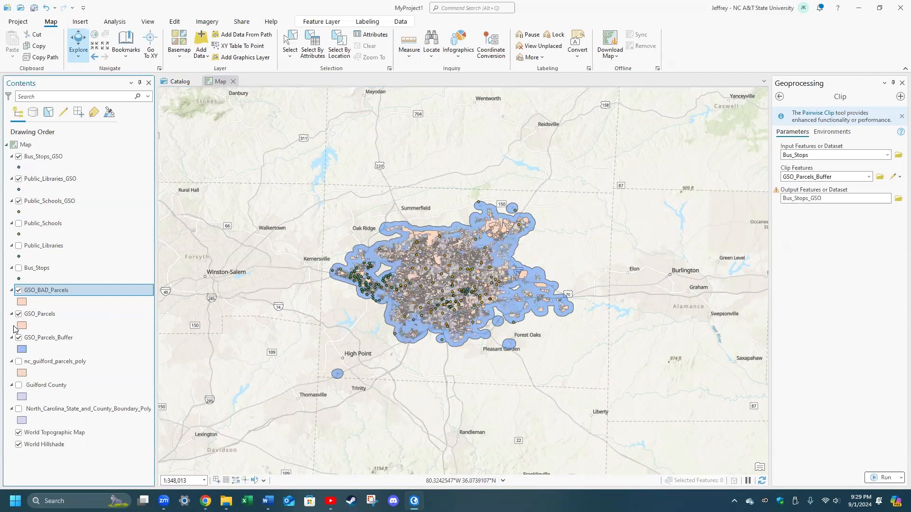
Start an attribute selection on GSO_Parcels and remove the clause Or PARUSEDESC is equal to IND.
click(41, 316)
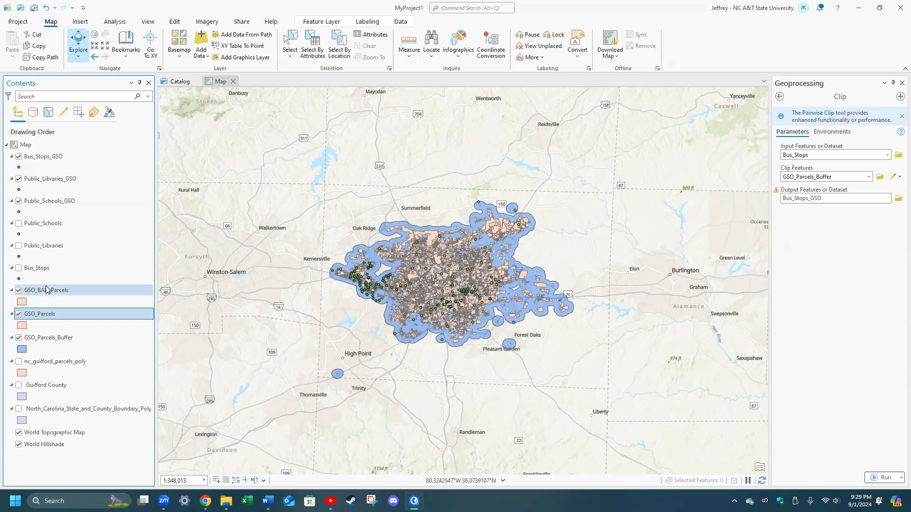
click(310, 50)
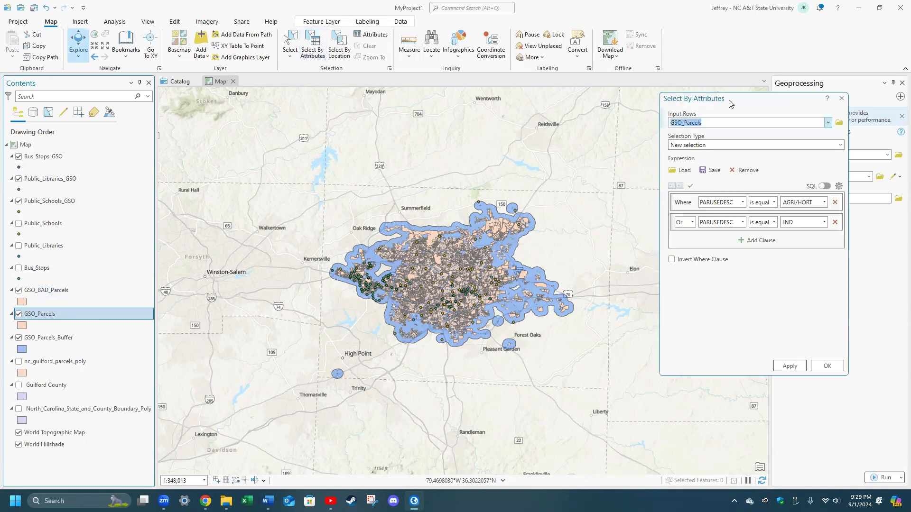
drag(728, 99, 599, 97)
click(707, 219)
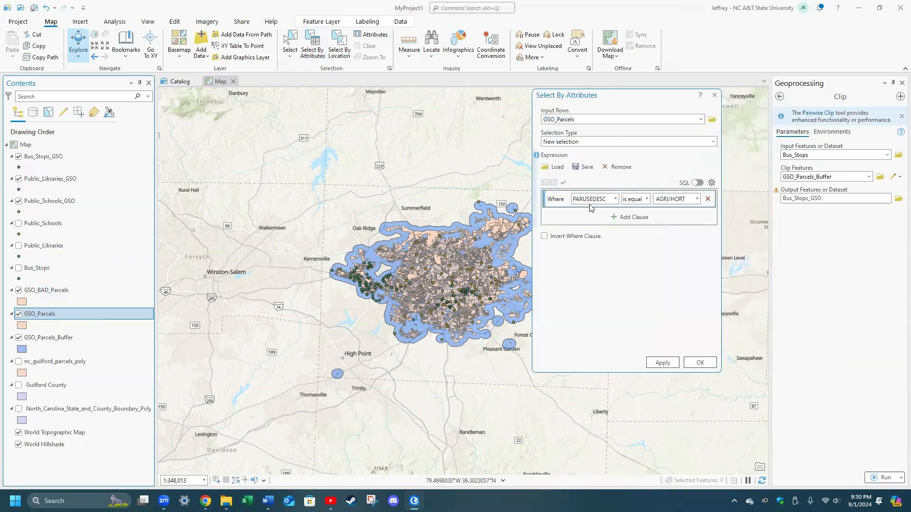
Change the remaining clause to PARUSEDESC is equal to VACANT, apply the selection to GSO_Parcels and close the query dialog.
click(695, 199)
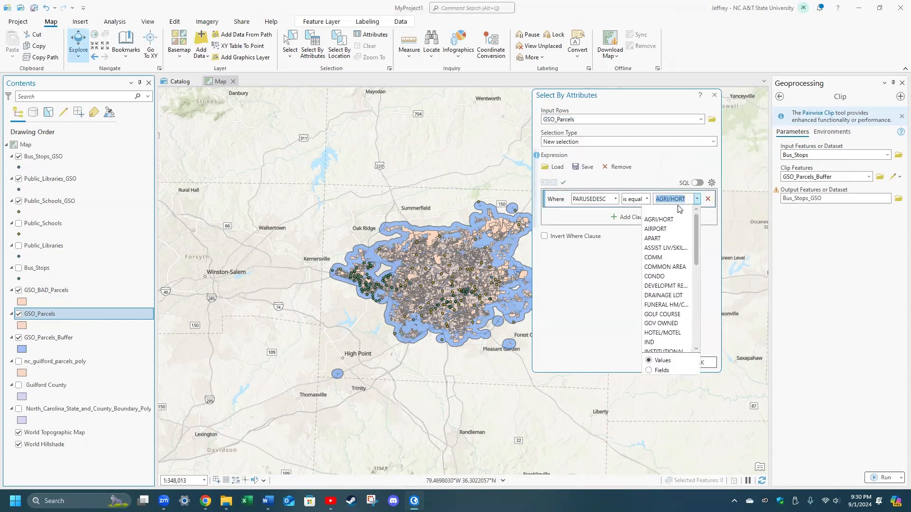
scroll(669, 327, down, 7)
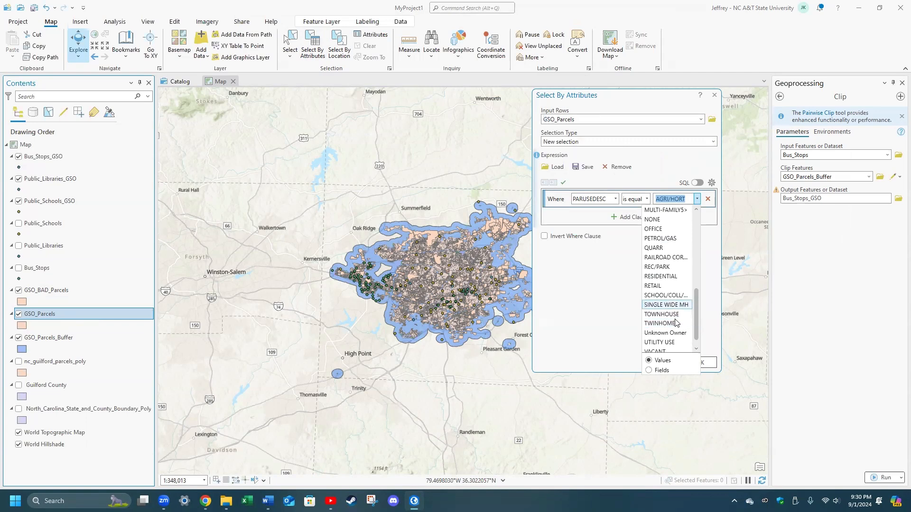
click(660, 345)
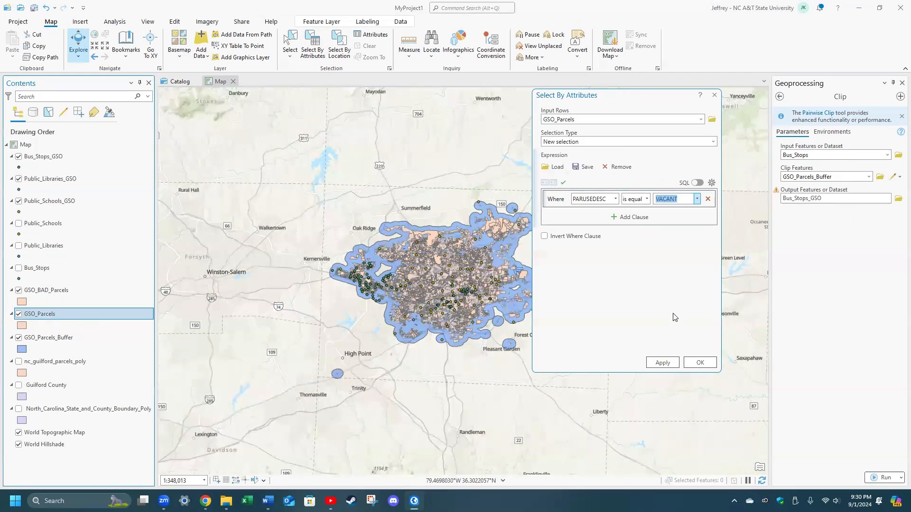
click(662, 362)
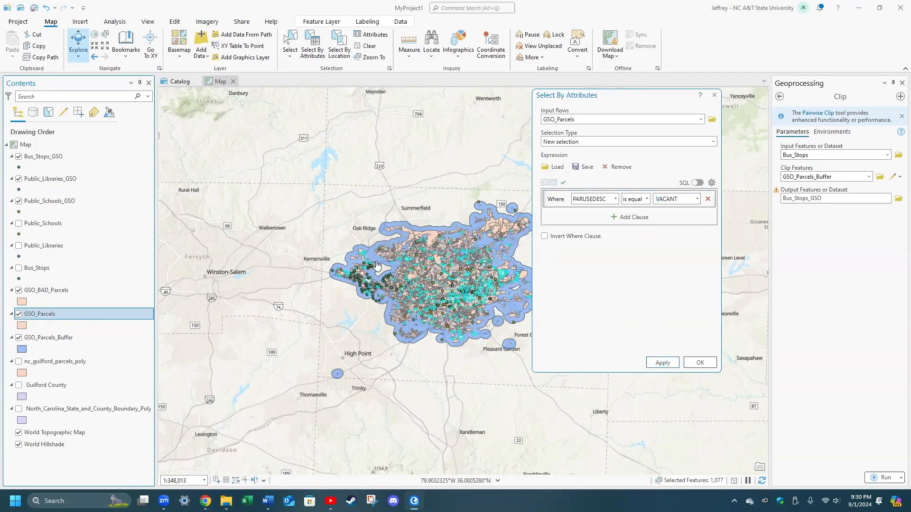
drag(615, 99, 688, 113)
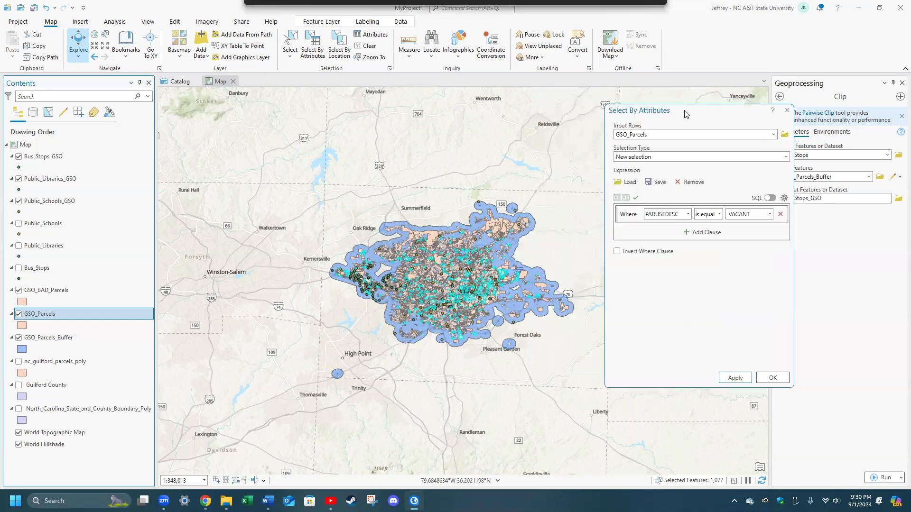
scroll(362, 238, up, 3)
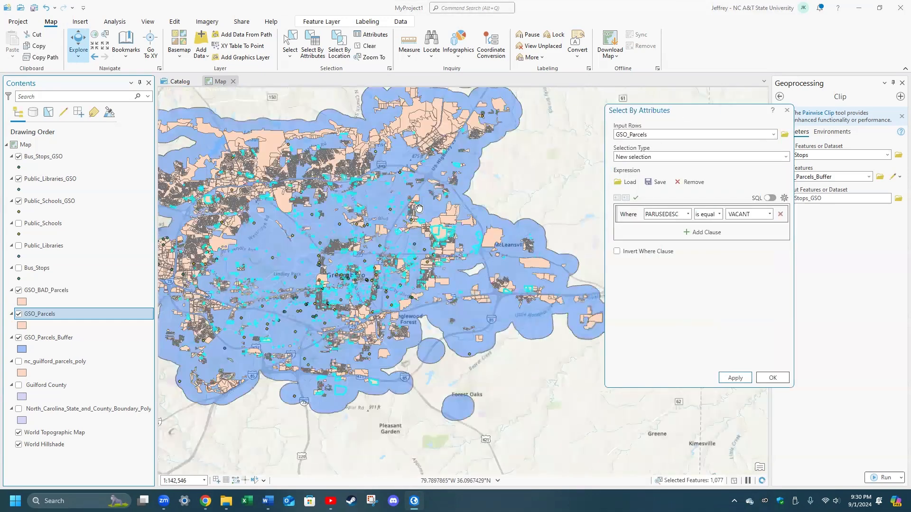
drag(441, 224, 444, 224)
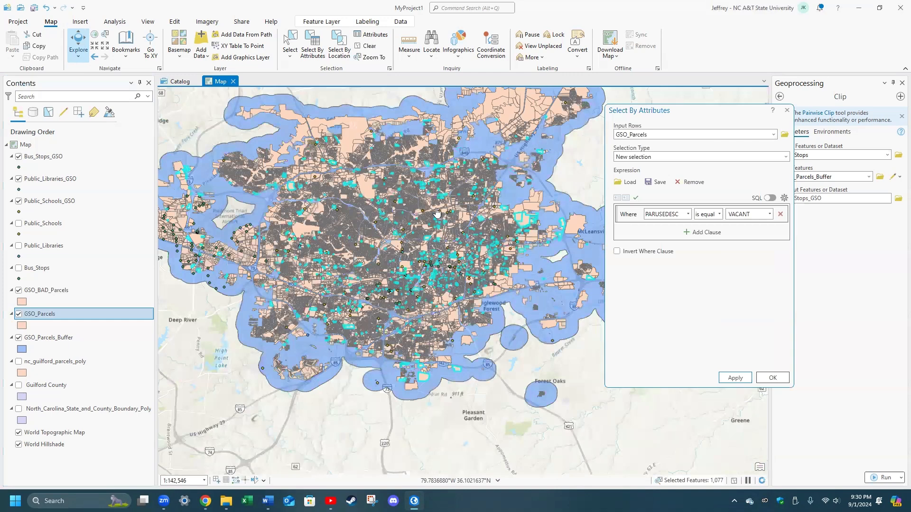
scroll(437, 212, down, 2)
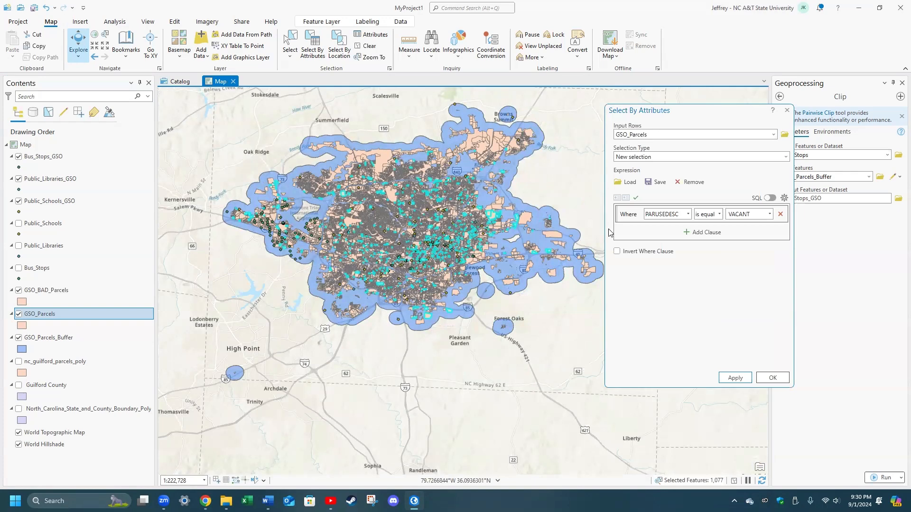
drag(685, 118, 668, 120)
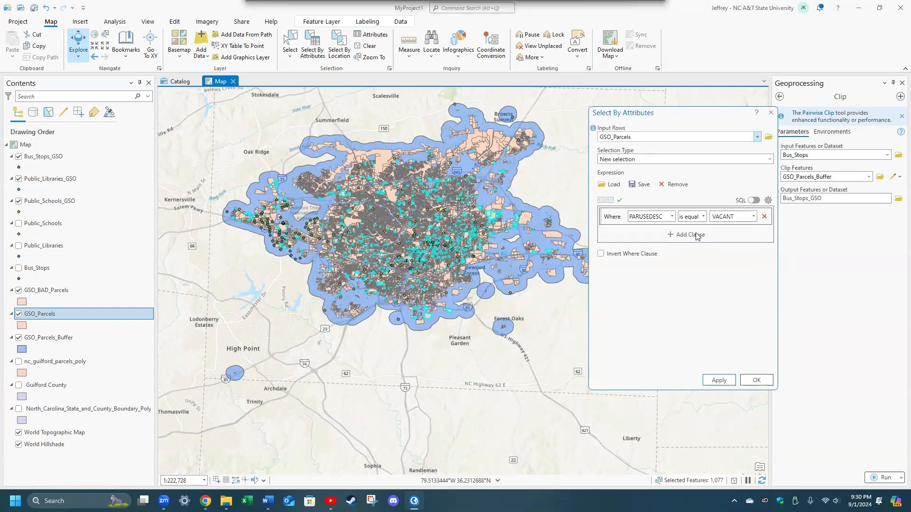
click(753, 380)
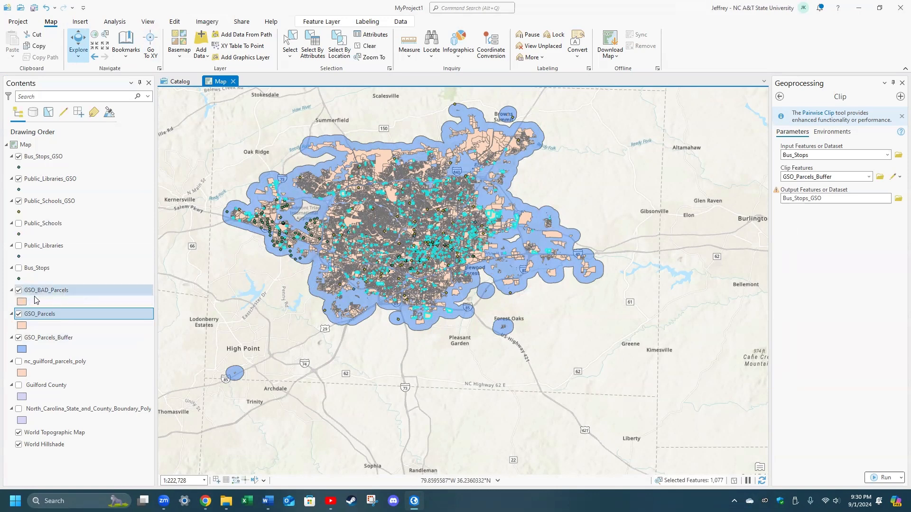
Start a location selection on GSO_Parcels with the relationship Boundary touches and GSO_BAD_Parcels as the selecting features.
click(340, 45)
click(664, 129)
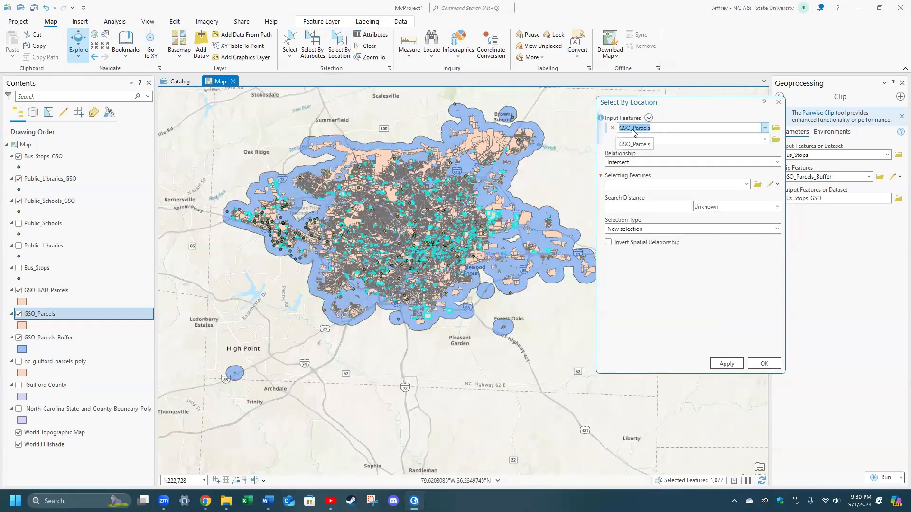
click(778, 162)
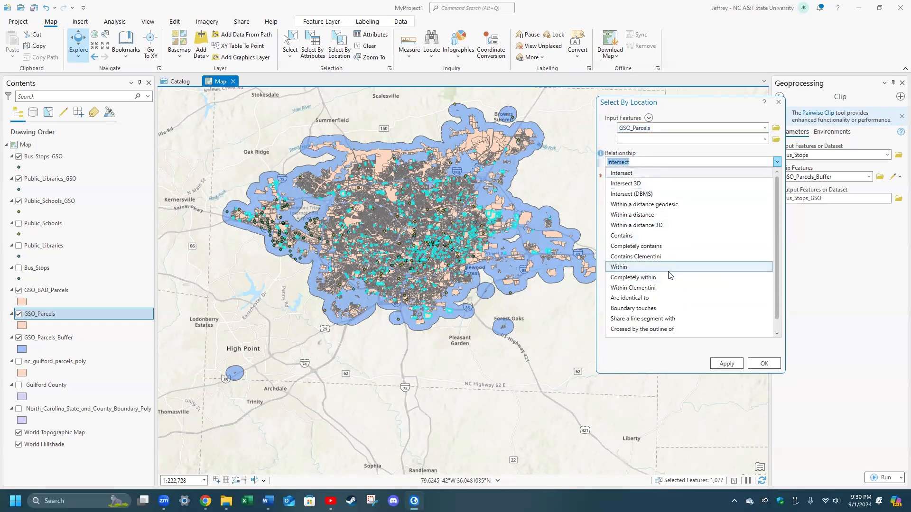
click(629, 309)
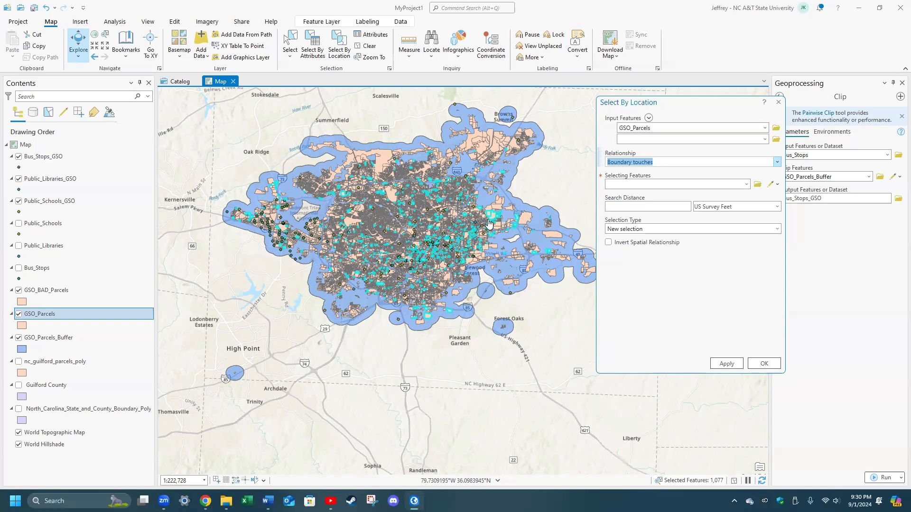
click(747, 184)
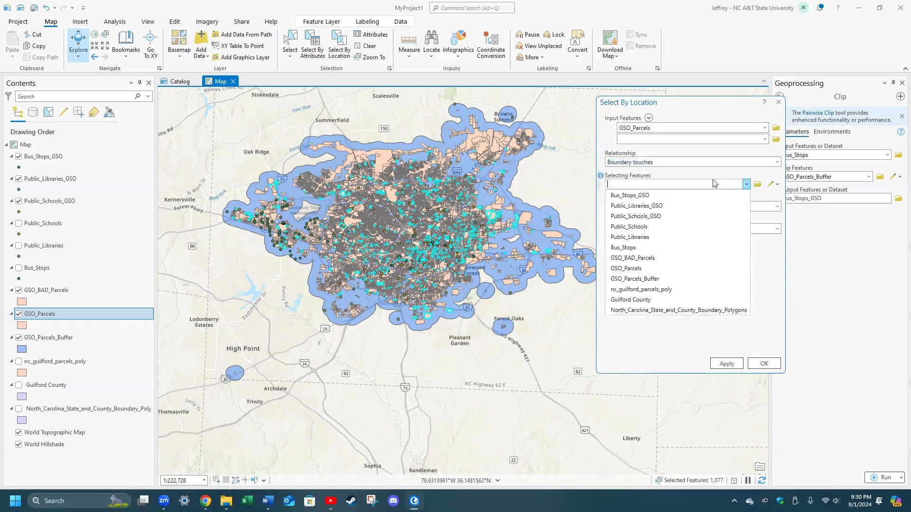
click(638, 261)
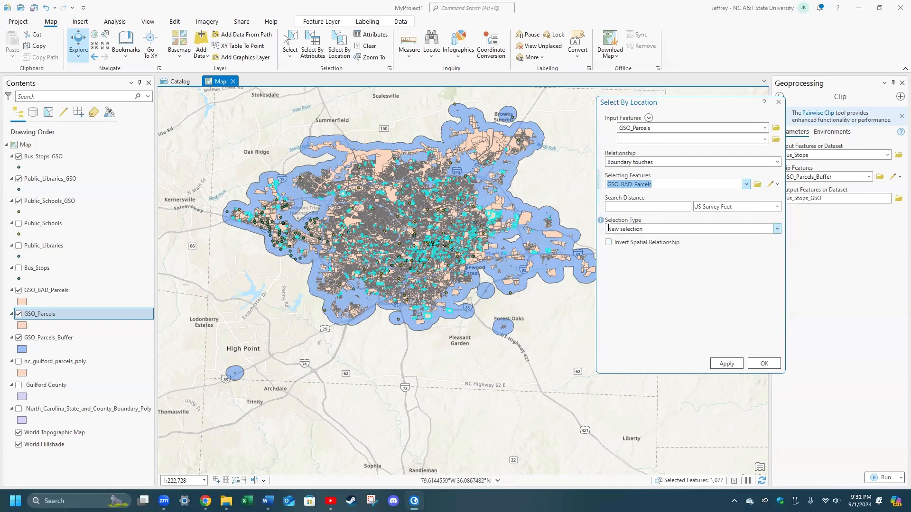
Set the selection type to Remove from the current selection, apply it and close the location selection dialog.
click(631, 229)
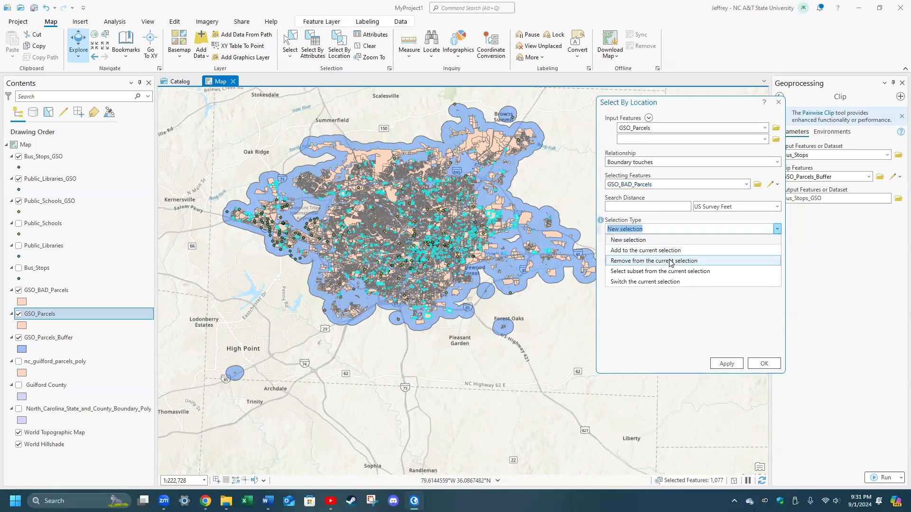
click(671, 261)
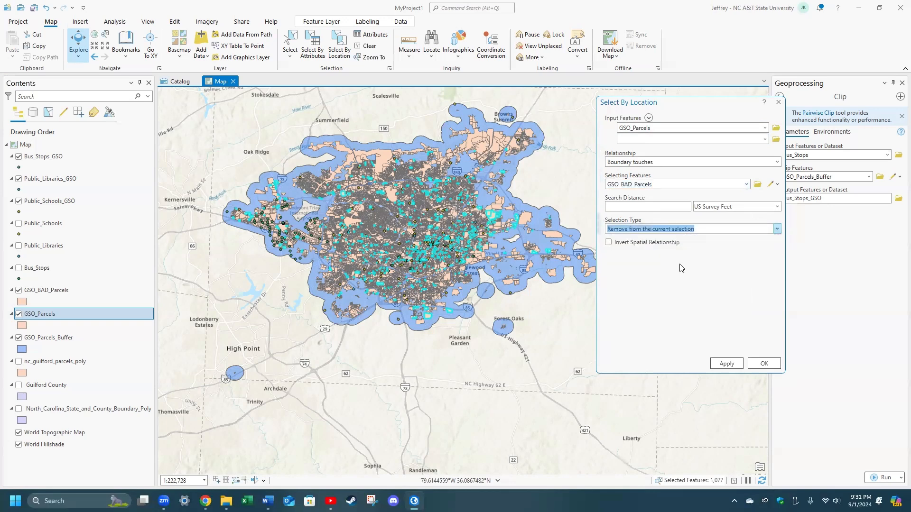
click(725, 364)
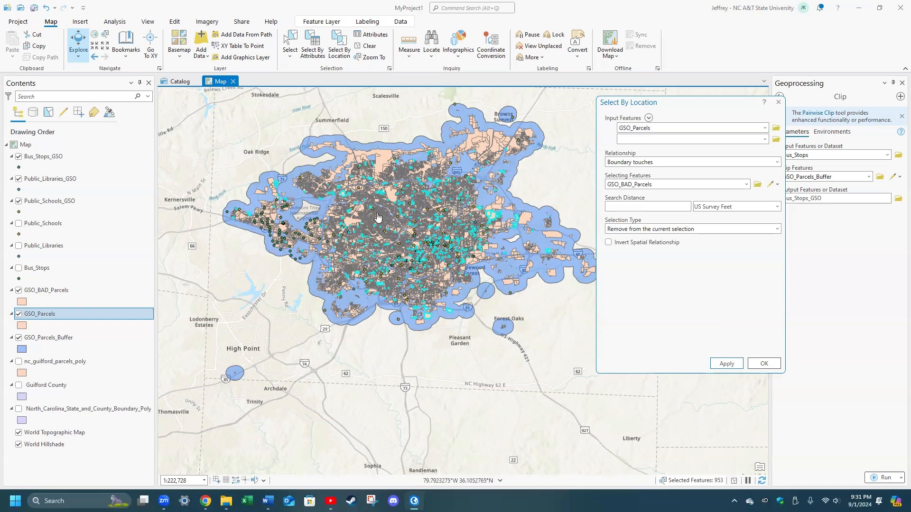
click(758, 363)
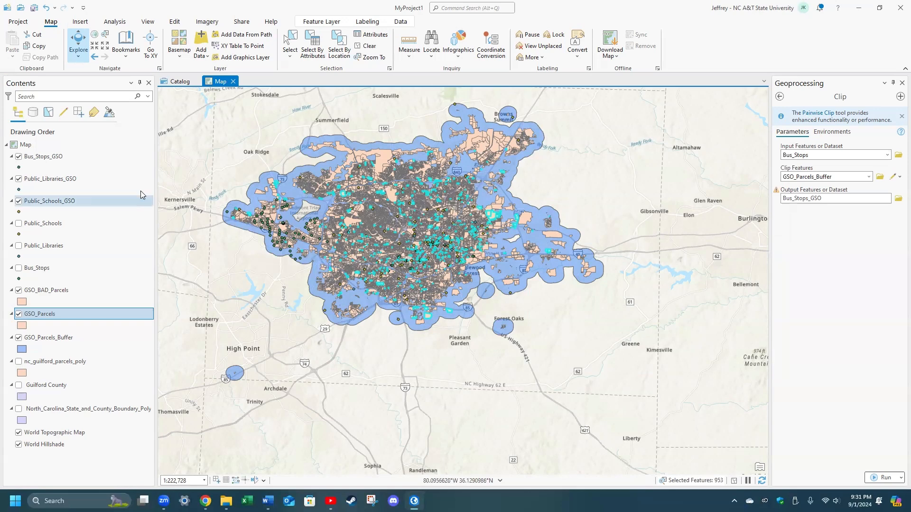
Start a feature export of the selected GSO_Parcels records, copying the text Potential Tiny Home Lots and keeping GSO_Parcels as the input.
right_click(65, 317)
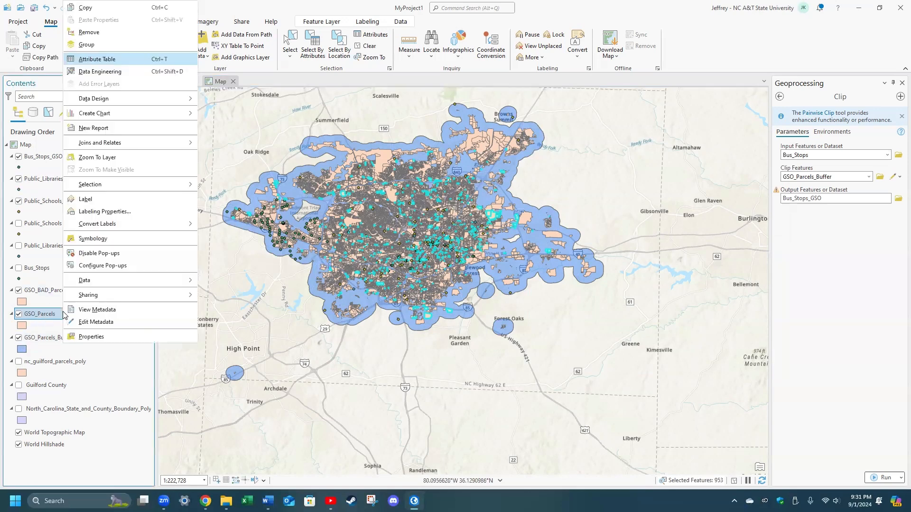
mouse_move(117, 283)
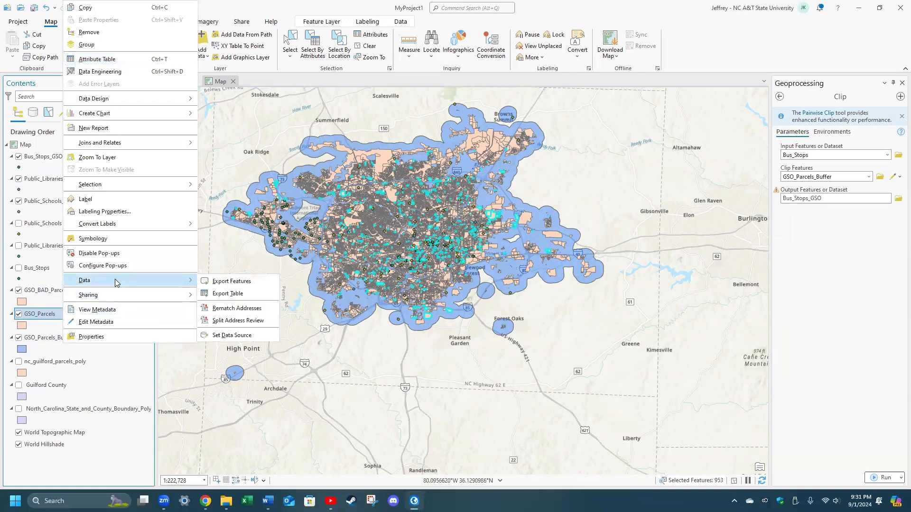
click(225, 282)
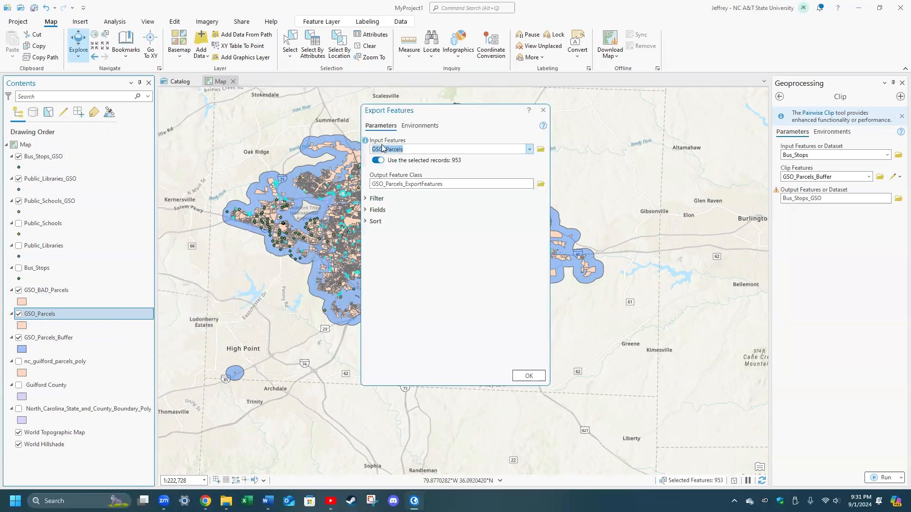
click(414, 148)
drag(403, 150, 353, 147)
text(Potential Tiny Home Lots)
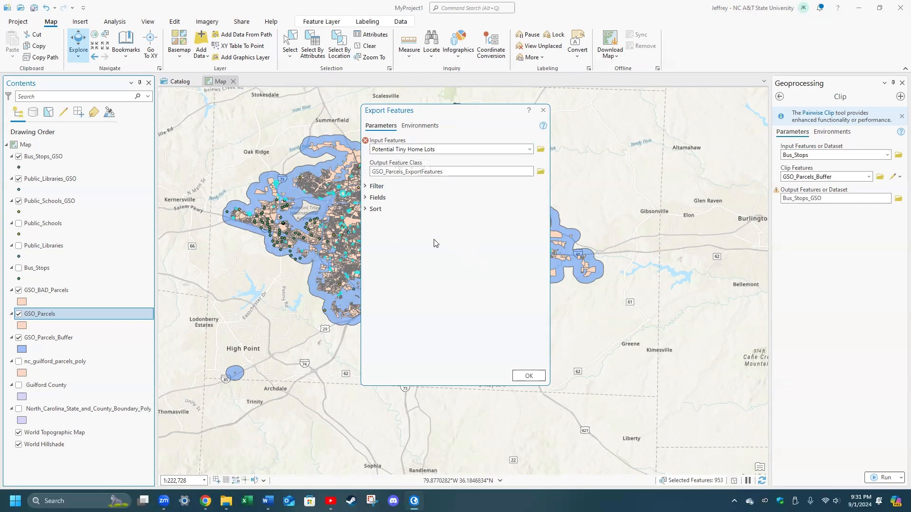
click(529, 149)
key(ctrl+c)
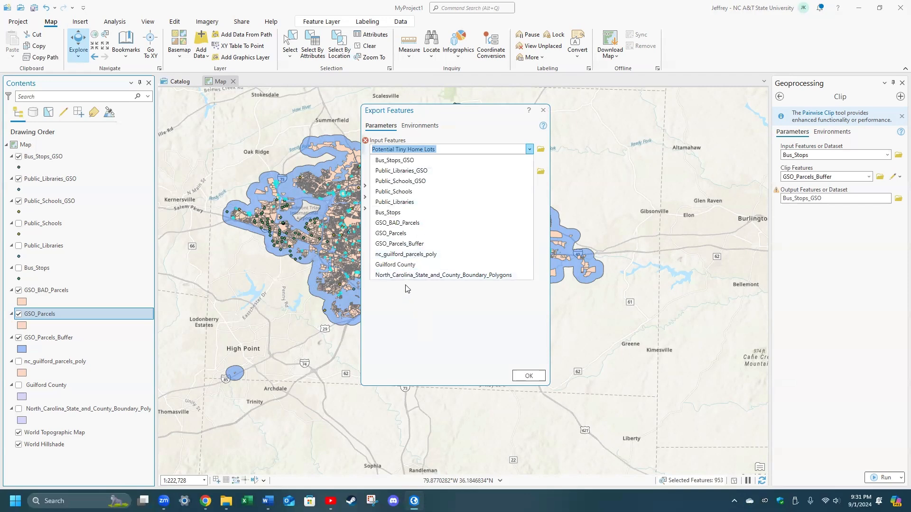
click(398, 232)
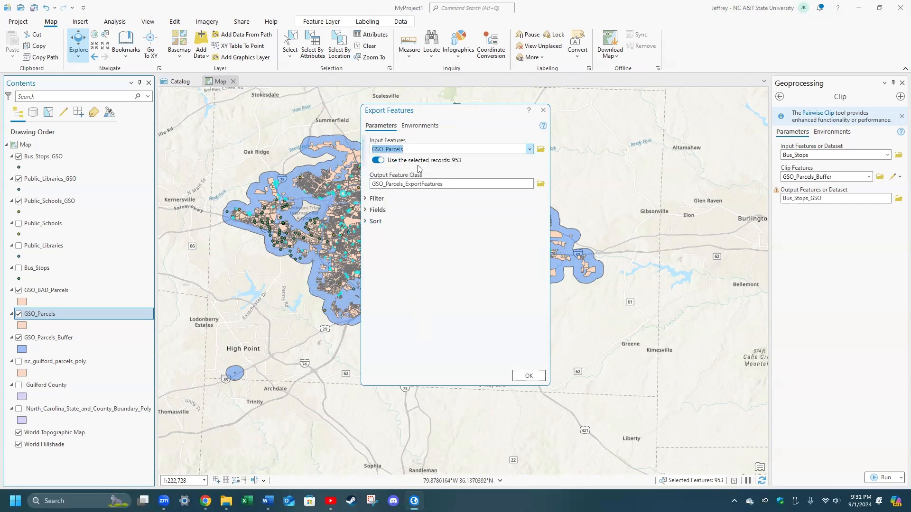
Replace GSO_Parcels_ExportFeatures at the end of the output path with the copied name Potential Tiny Home Lots.
click(441, 184)
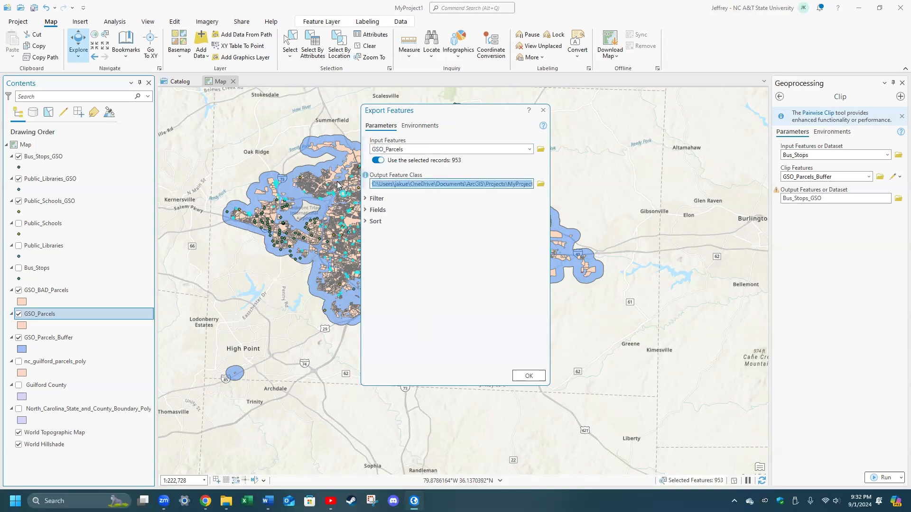
click(507, 184)
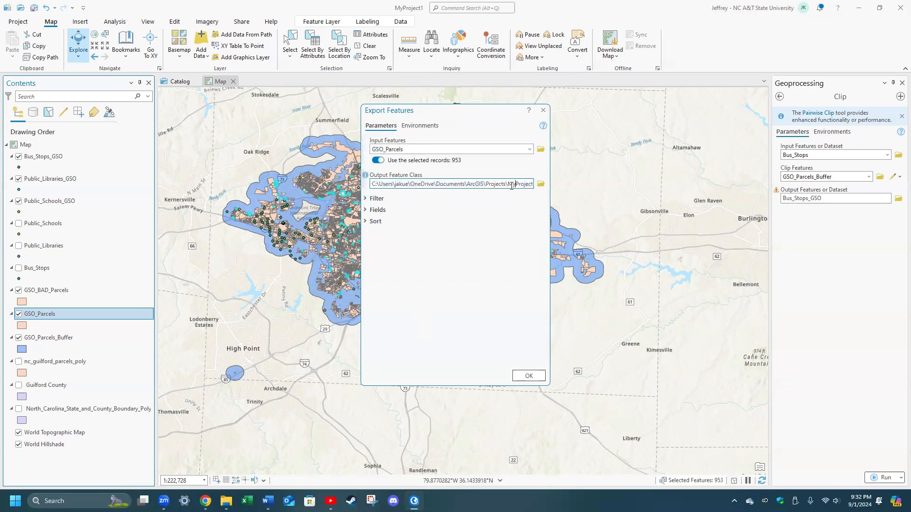
key(Right)
key(Right)
key(Right)
key(Right)
key(Right)
key(Right)
key(Right)
key(Right)
key(Right)
key(Right)
key(Right)
key(Right)
key(Right)
key(Right)
key(Right)
key(Right)
key(Right)
key(Right)
key(Right)
key(Right)
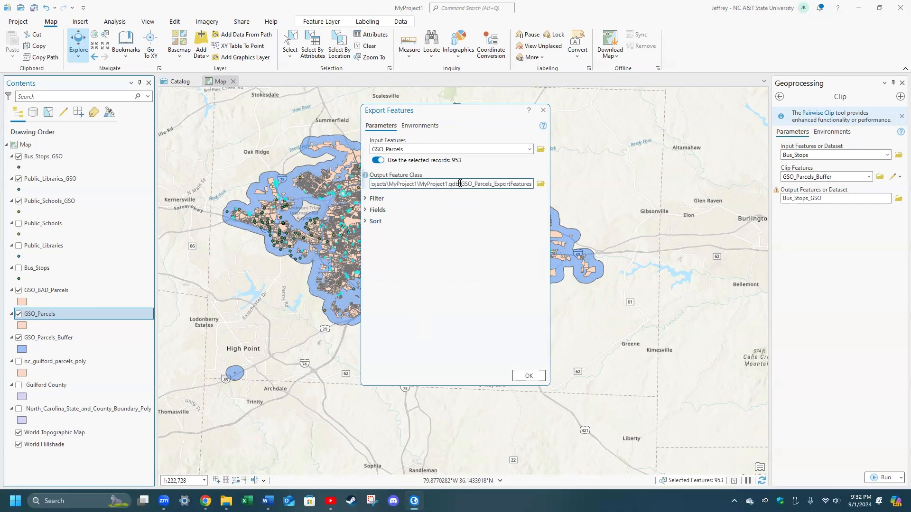
drag(461, 183, 582, 195)
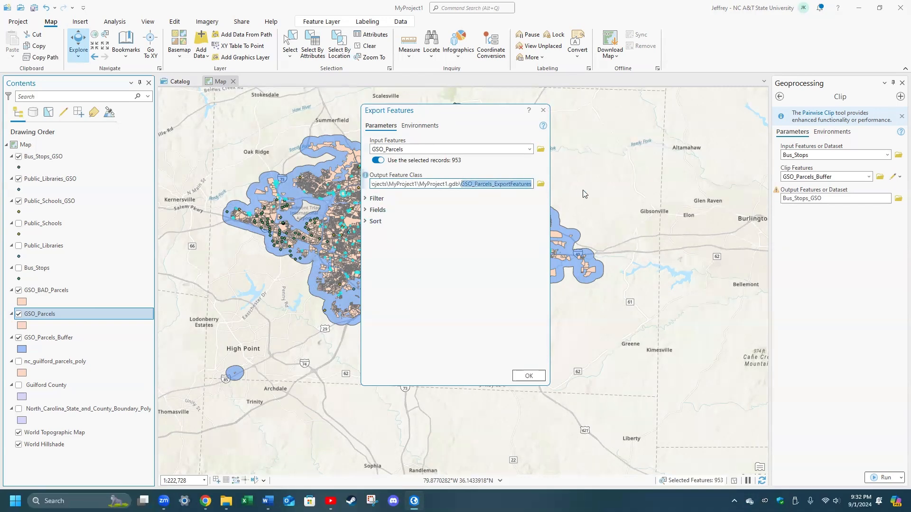
key(ctrl+v)
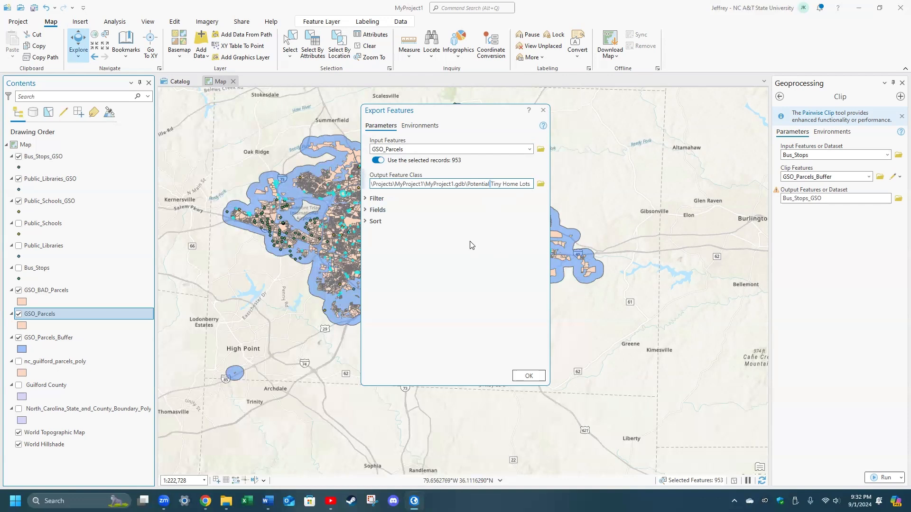
Replace the spaces in the output name with underscores to make it Potential_Tiny_Home_Lots and run the export.
text(_)
key(End)
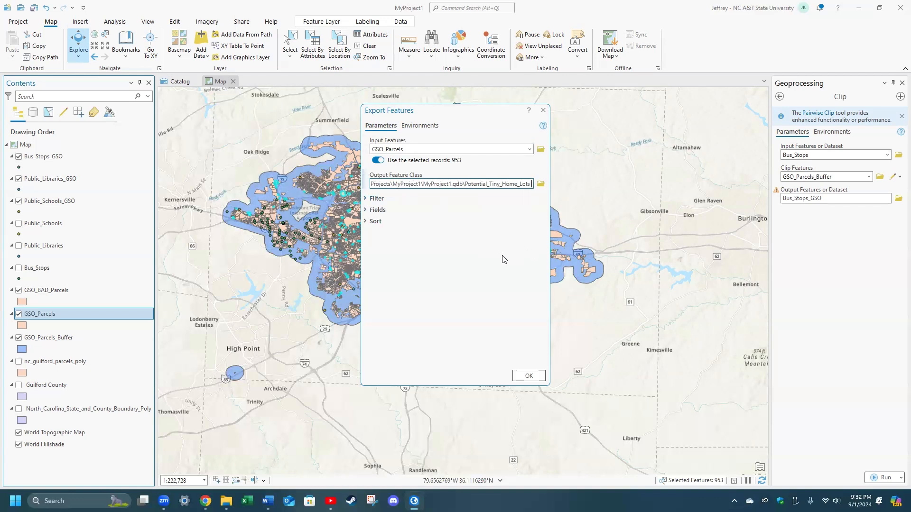
key(BackSpace)
click(529, 377)
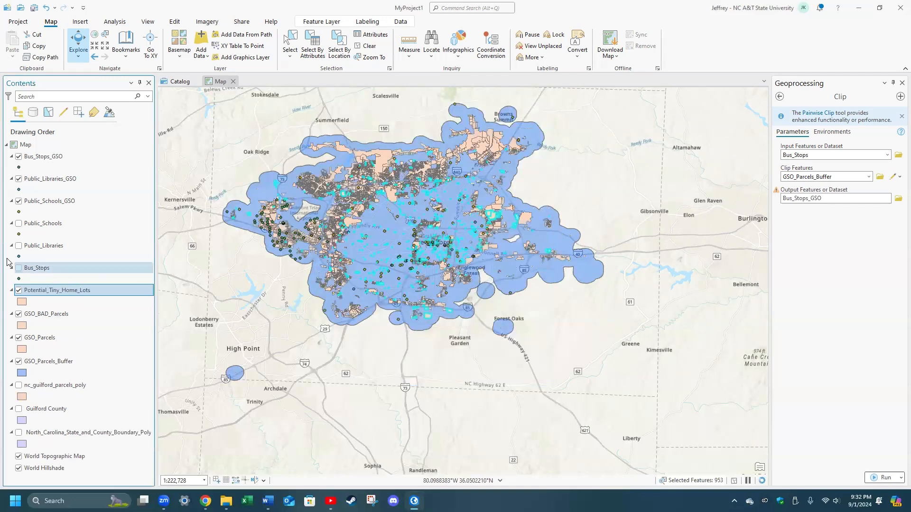
Turn off the GSO_BAD_Parcels and GSO_Parcels layers.
click(19, 316)
click(19, 338)
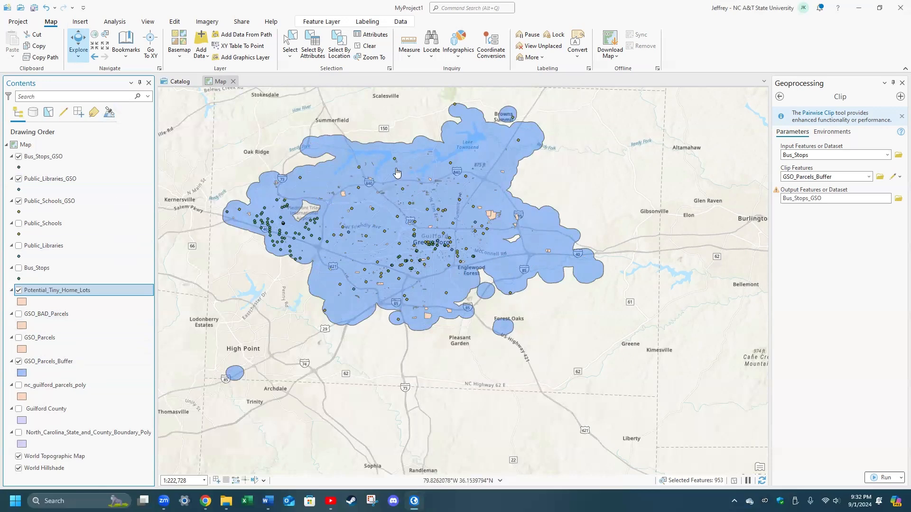
Examine how the Potential_Tiny_Home_Lots parcels are spread across Greensboro, including close up around North Carolina A&T State University.
scroll(455, 209, down, 1)
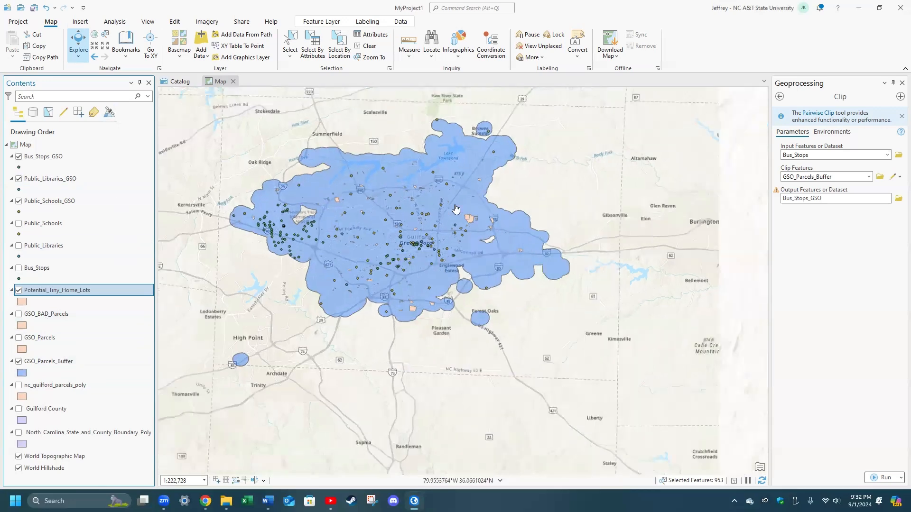
scroll(456, 213, down, 1)
scroll(446, 237, up, 3)
drag(415, 257, 330, 317)
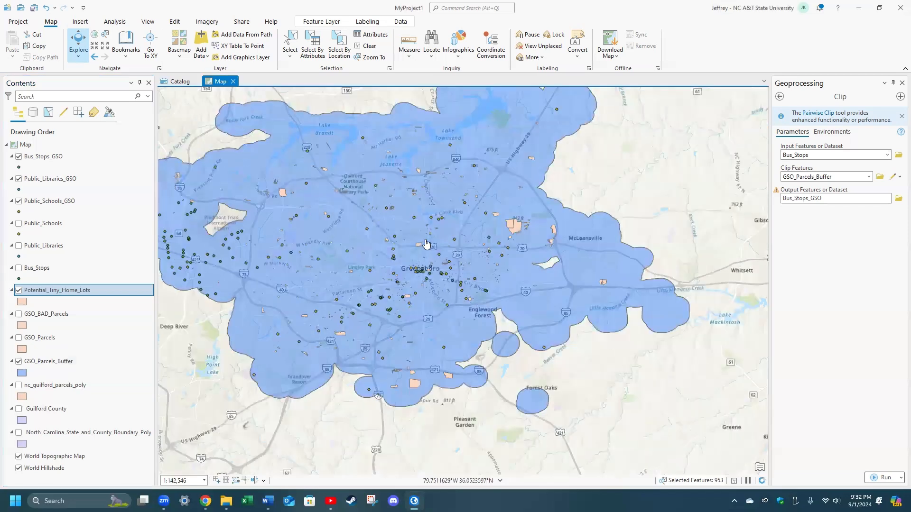
scroll(425, 245, up, 2)
drag(497, 324, 637, 333)
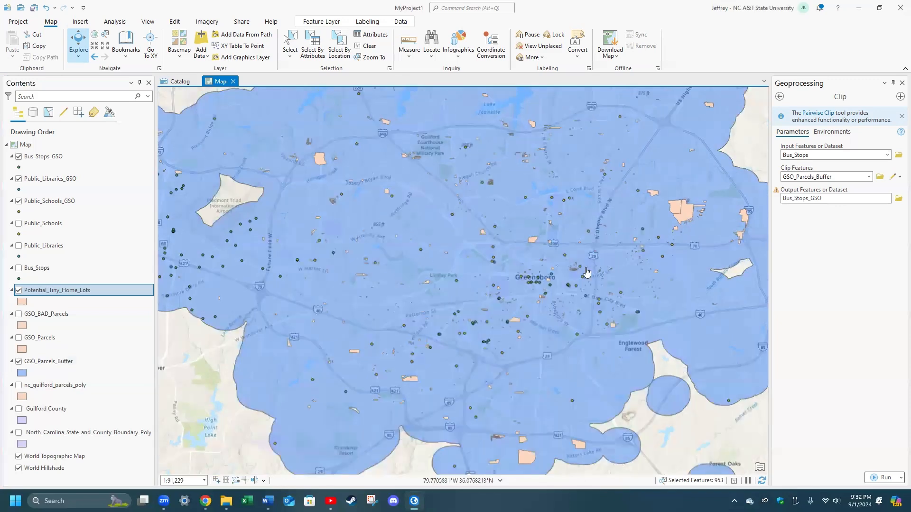
scroll(590, 273, up, 3)
scroll(586, 298, up, 3)
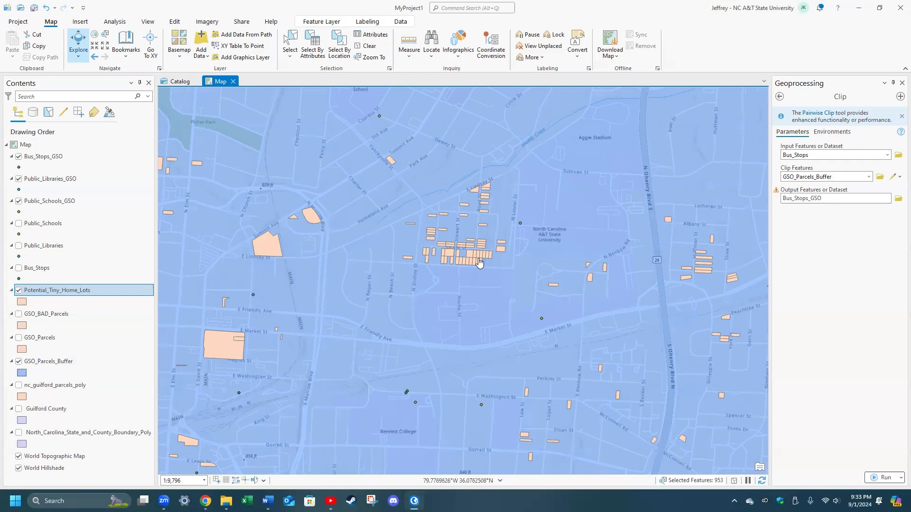
scroll(449, 264, up, 1)
scroll(479, 280, up, 3)
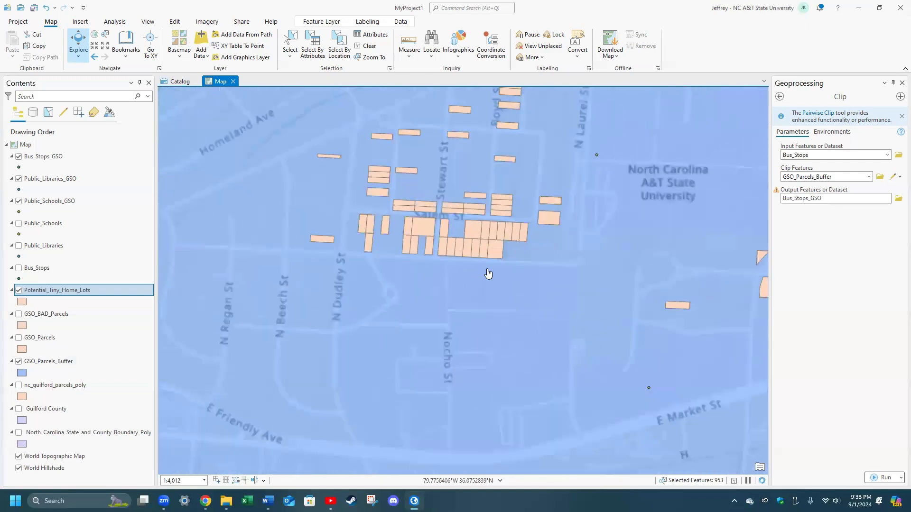
drag(599, 255, 588, 312)
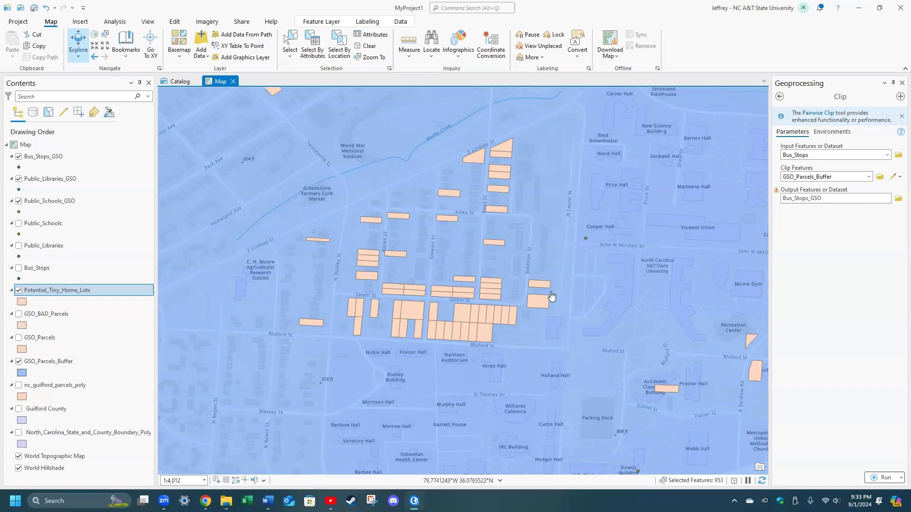
scroll(554, 295, down, 3)
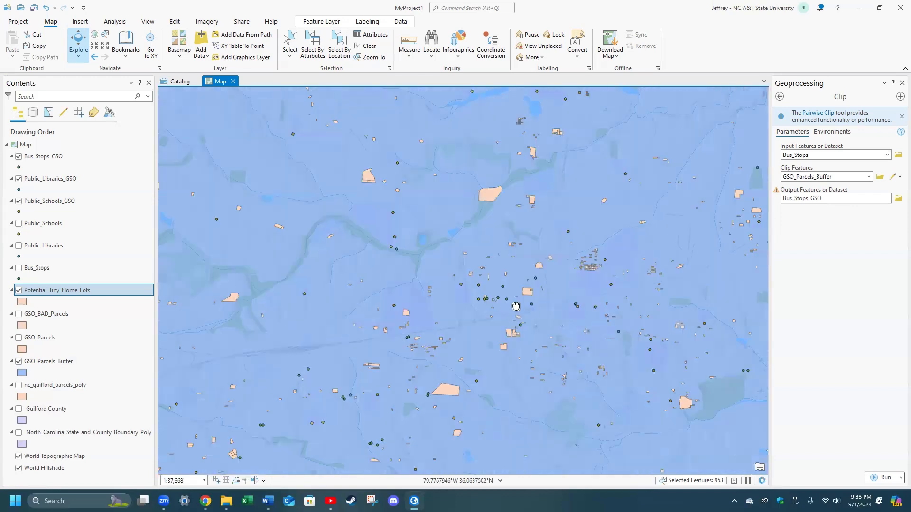
scroll(515, 308, down, 3)
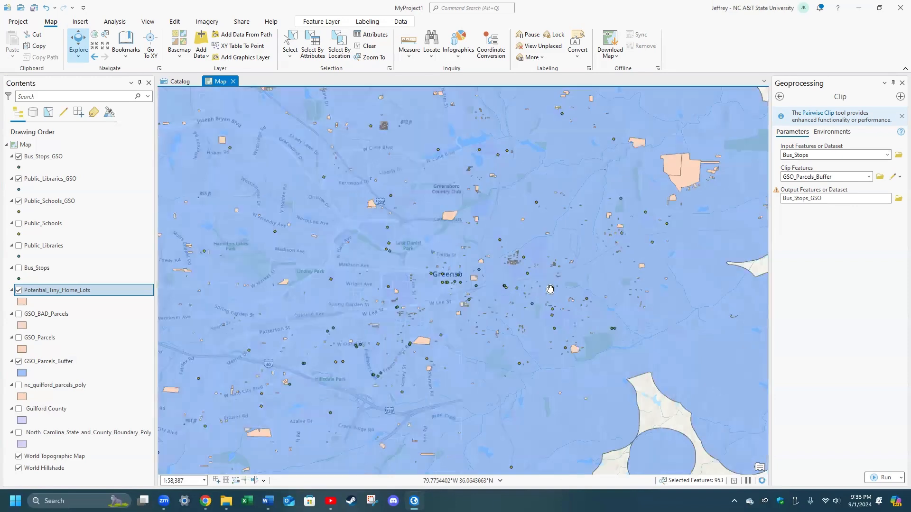
scroll(548, 298, down, 1)
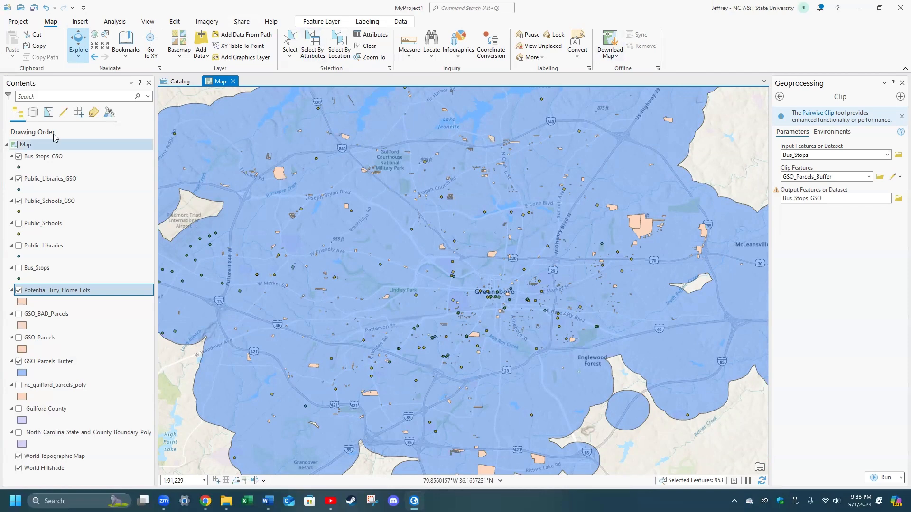
Select the Bus_Stops_GSO layer with most of the Greensboro buffer area in view.
click(50, 157)
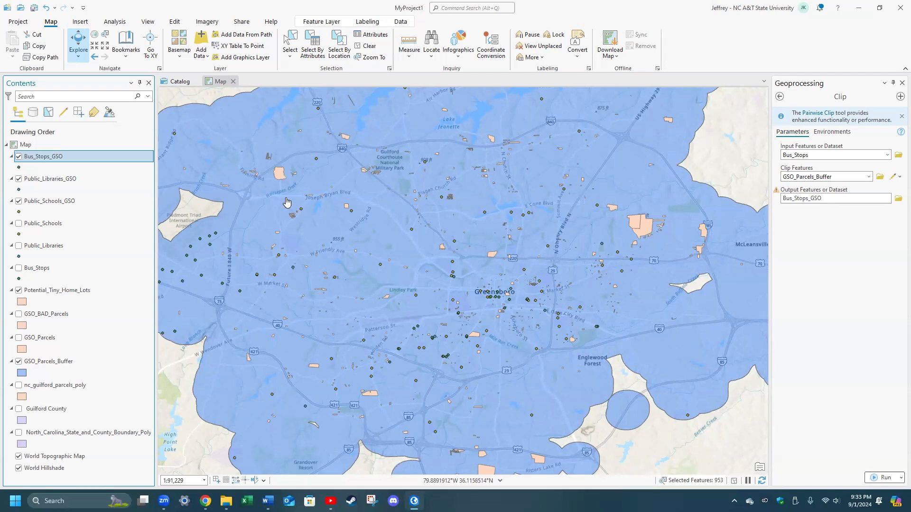
scroll(287, 203, down, 2)
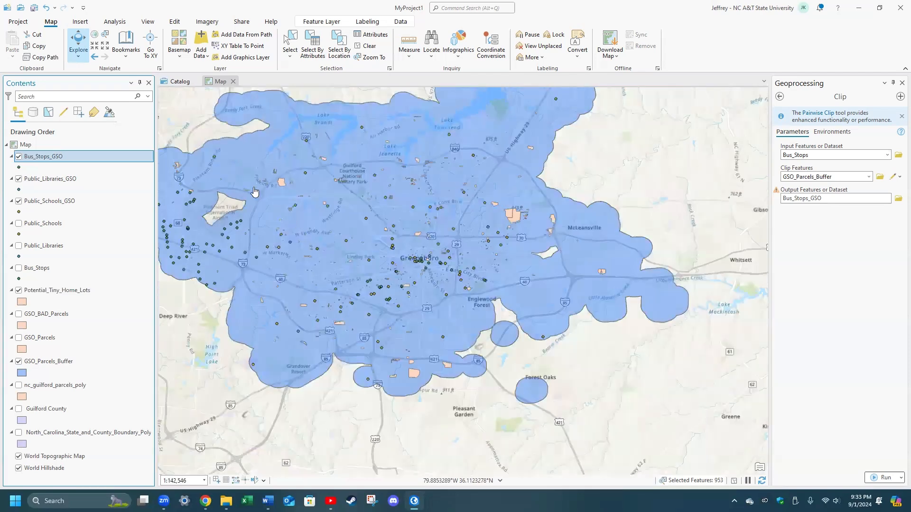
drag(250, 193, 297, 202)
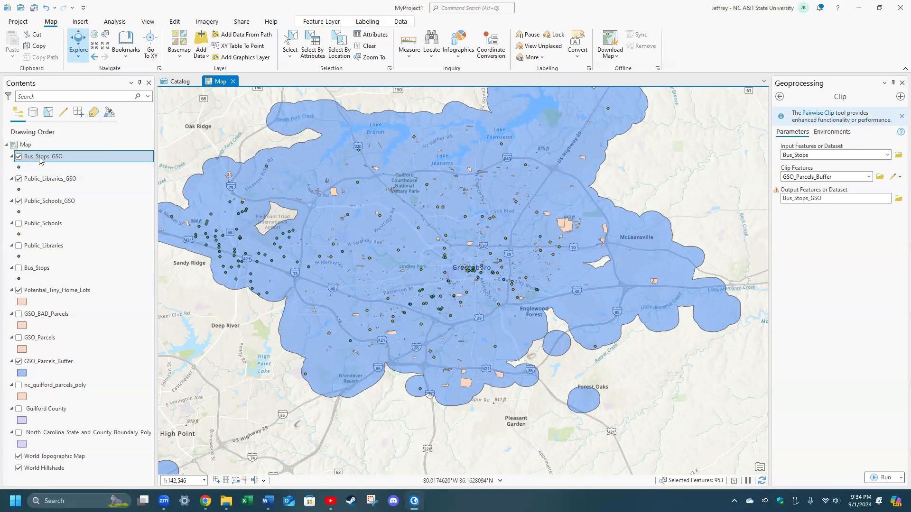
Find the Buffer tool and set Bus_Stops_GSO as its input features.
click(780, 97)
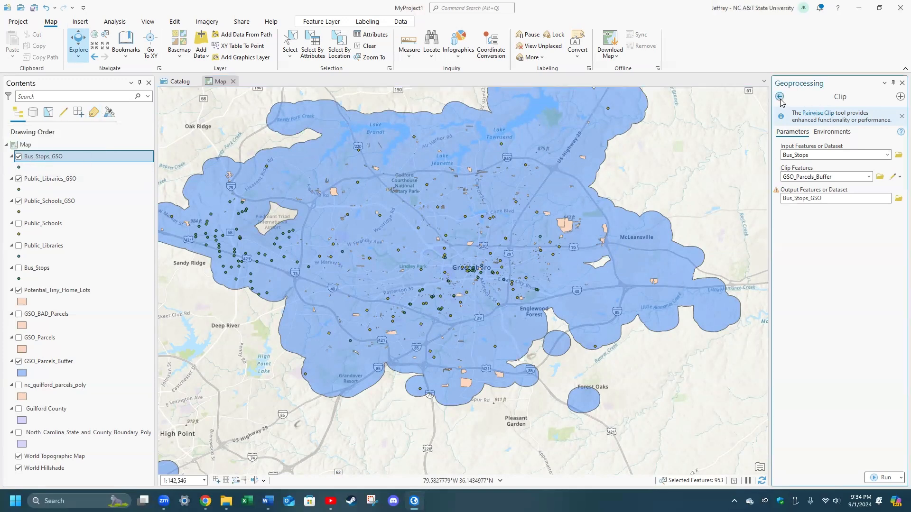
click(780, 97)
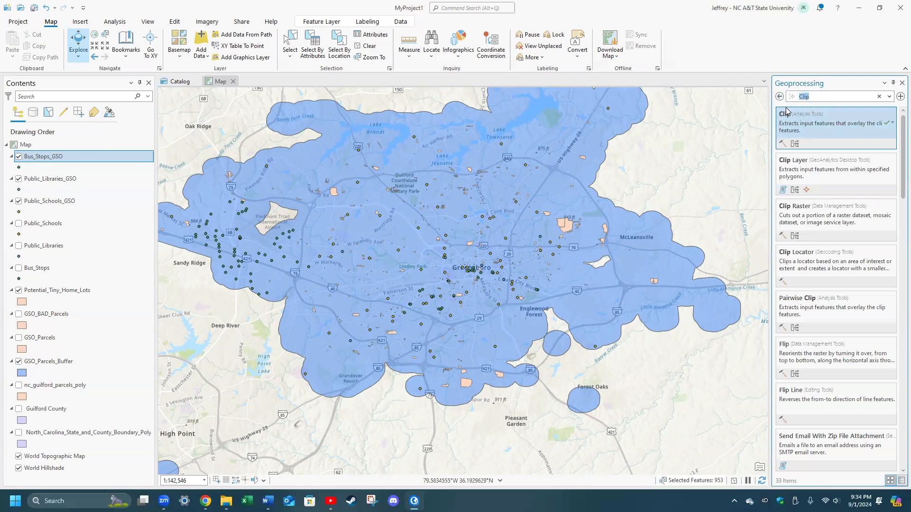
text(buffer)
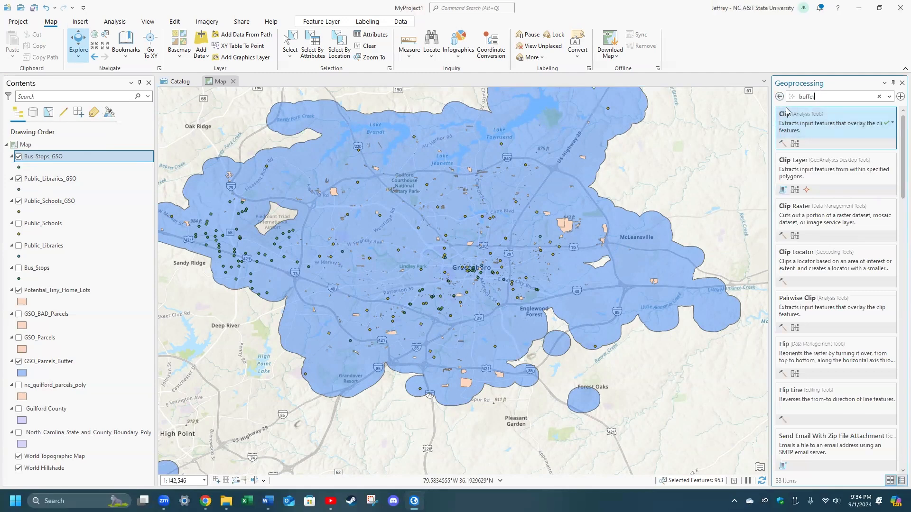
key(Return)
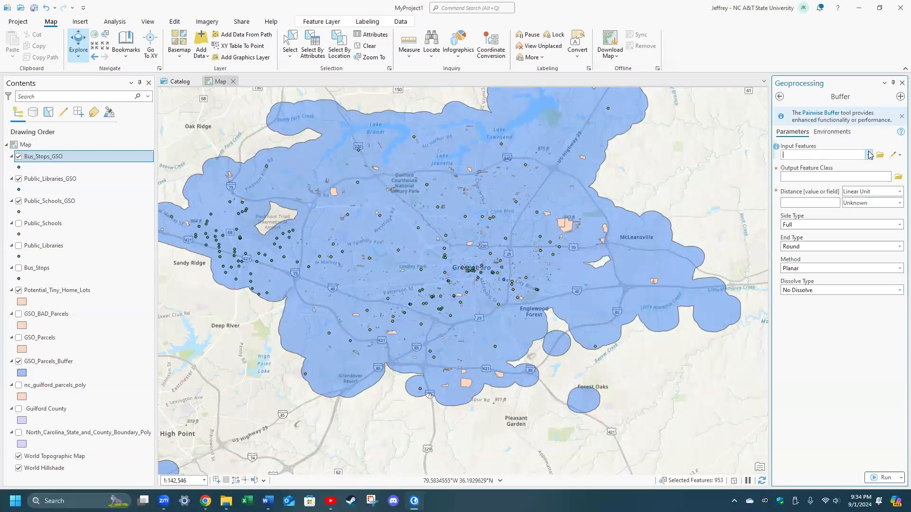
click(868, 155)
click(798, 165)
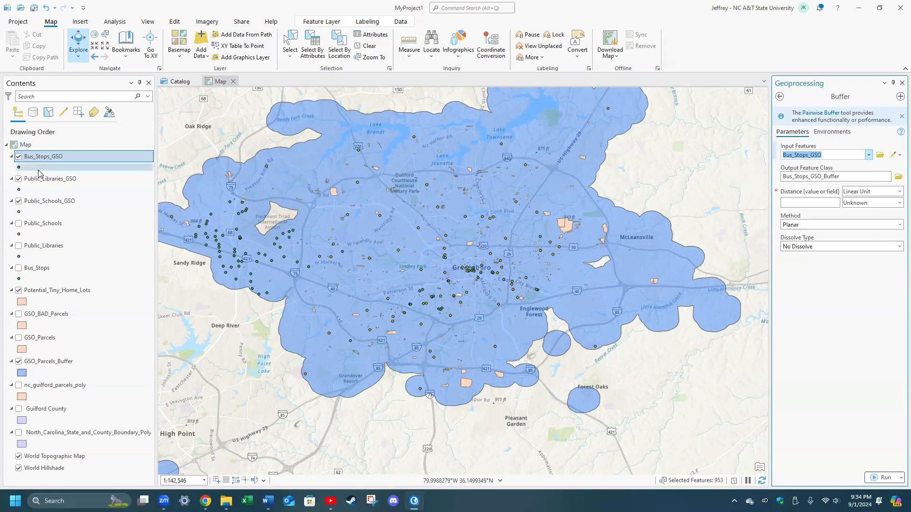
Set the bus stop buffer distance to 0.5 US Survey Miles, run it without dissolving, and inspect the buffers west of Greensboro.
click(789, 204)
text(0.5)
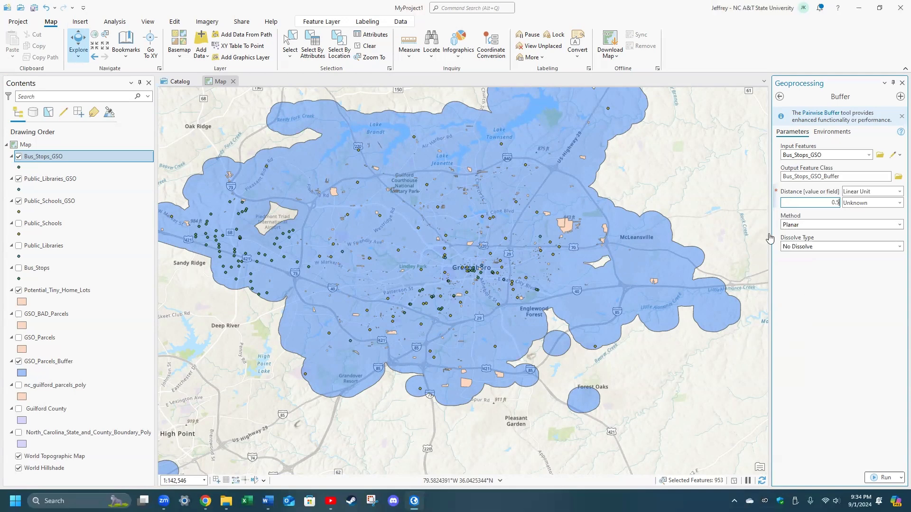
click(899, 203)
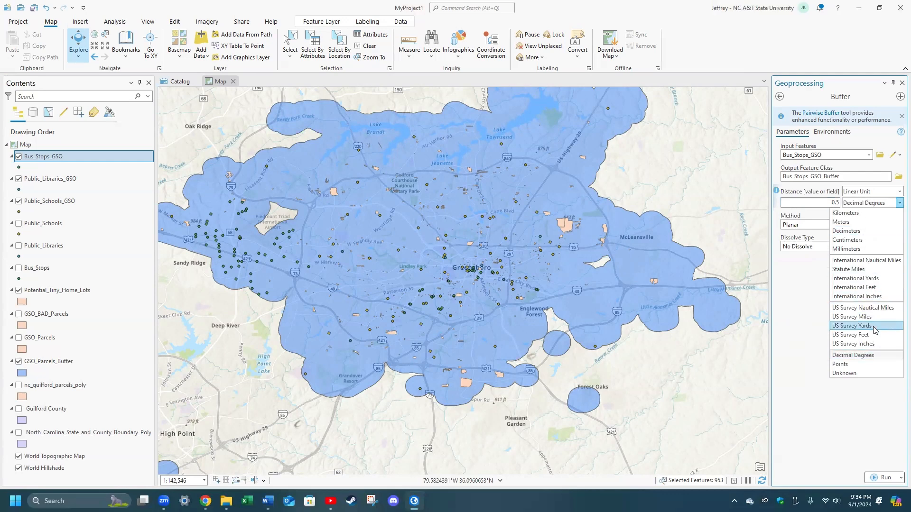
click(869, 317)
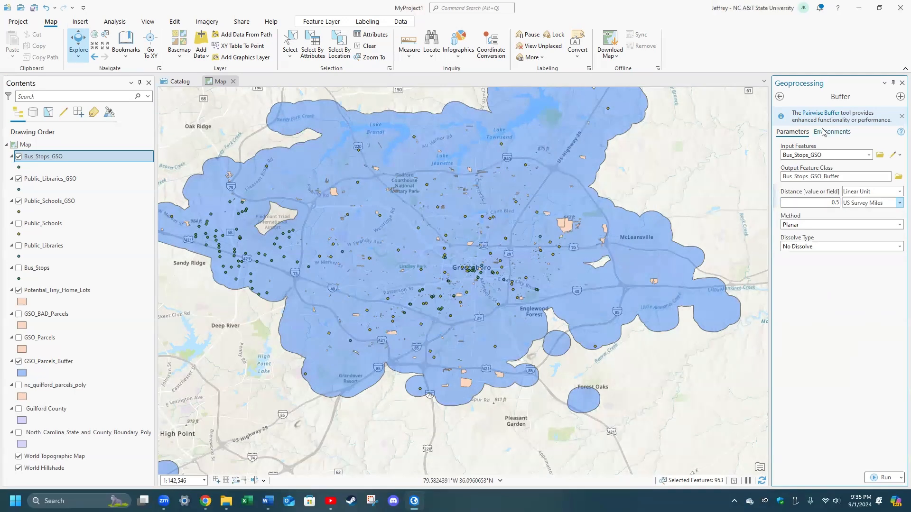
click(895, 479)
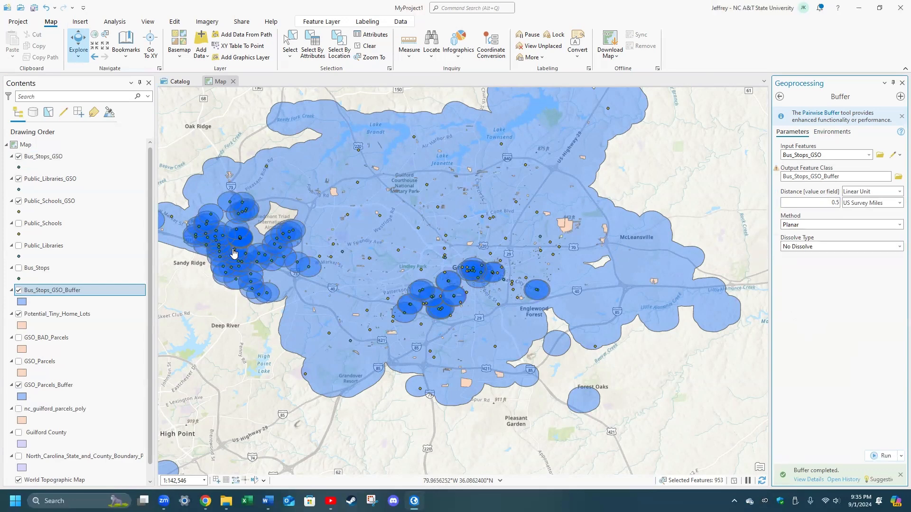
scroll(234, 253, up, 3)
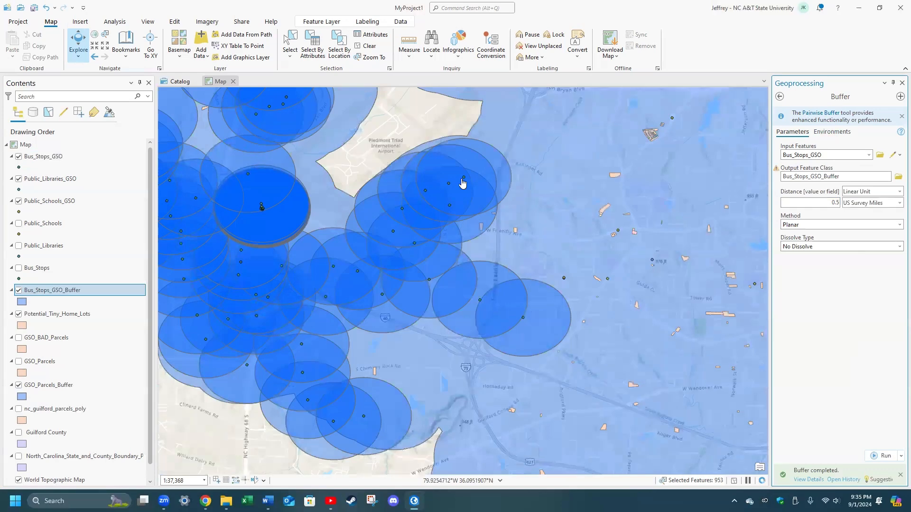
scroll(325, 357, down, 1)
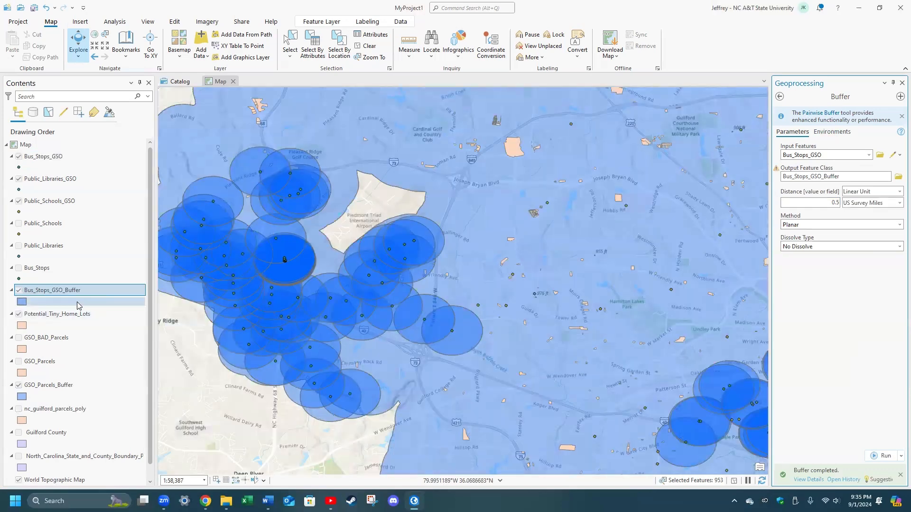
Remove the Bus_Stops_GSO_Buffer layer and rerun the bus stop buffer with all output features dissolved into a single feature.
right_click(51, 290)
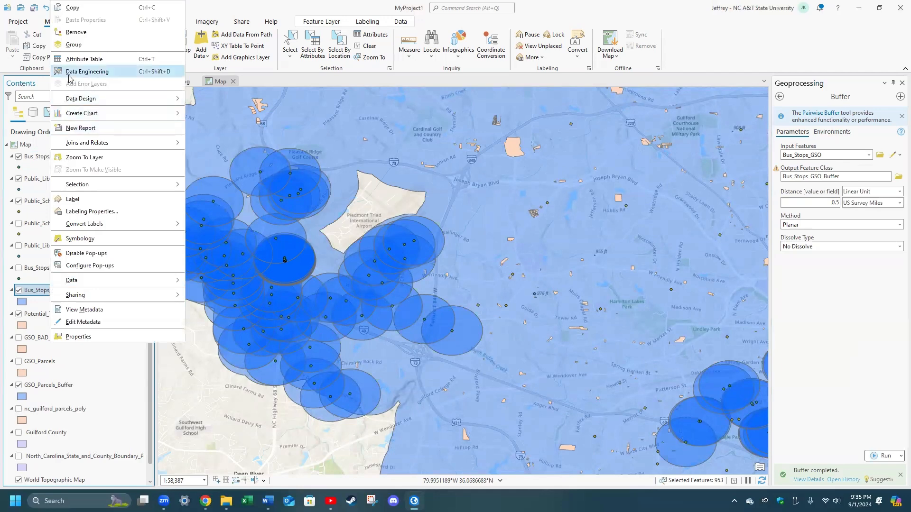
click(76, 33)
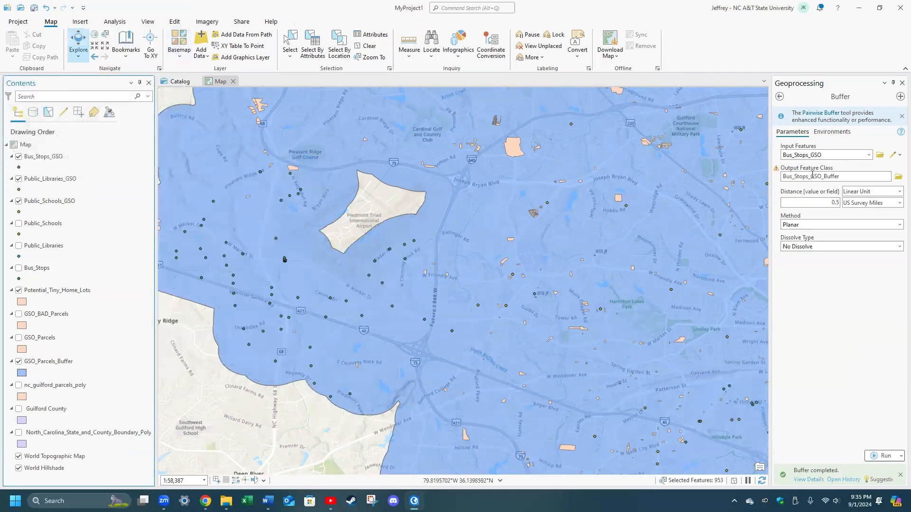
click(840, 246)
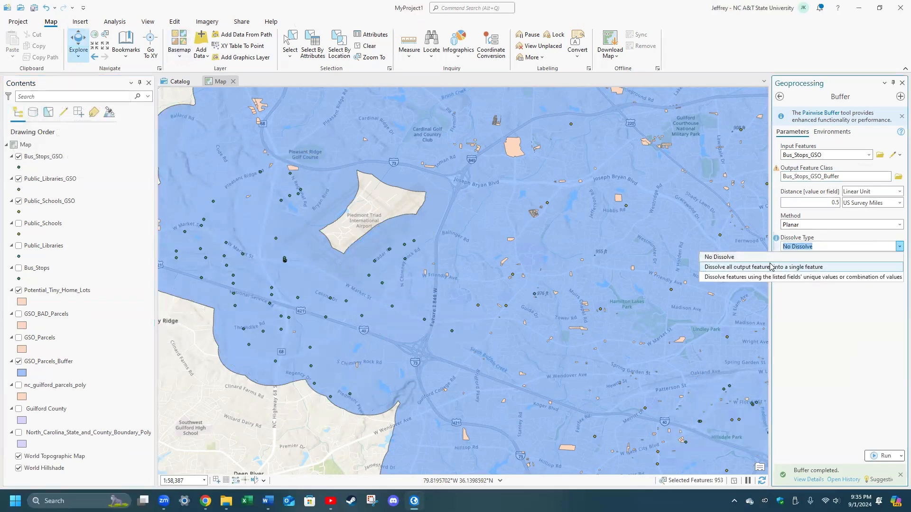
click(816, 265)
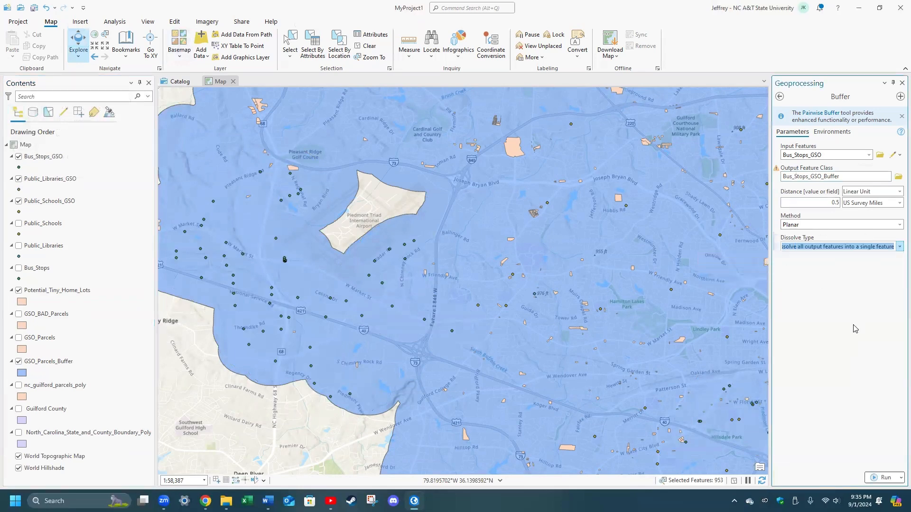
click(885, 478)
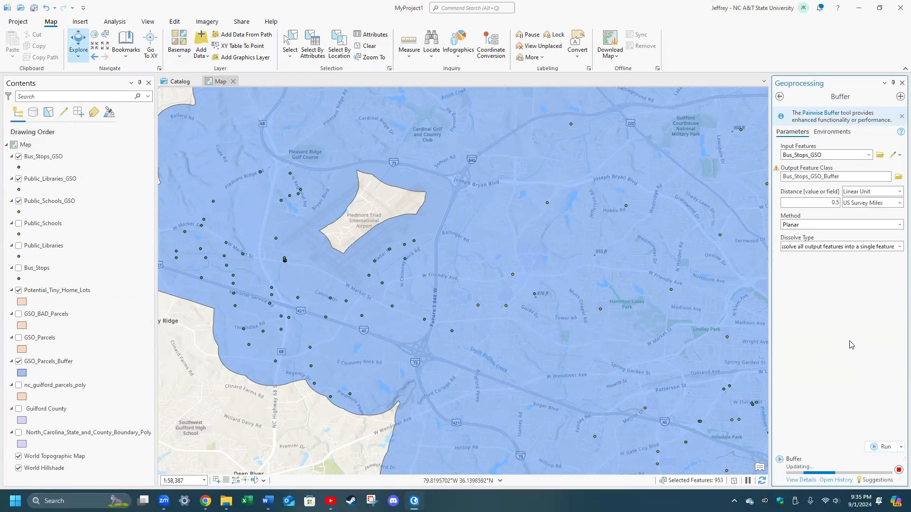
scroll(459, 293, down, 3)
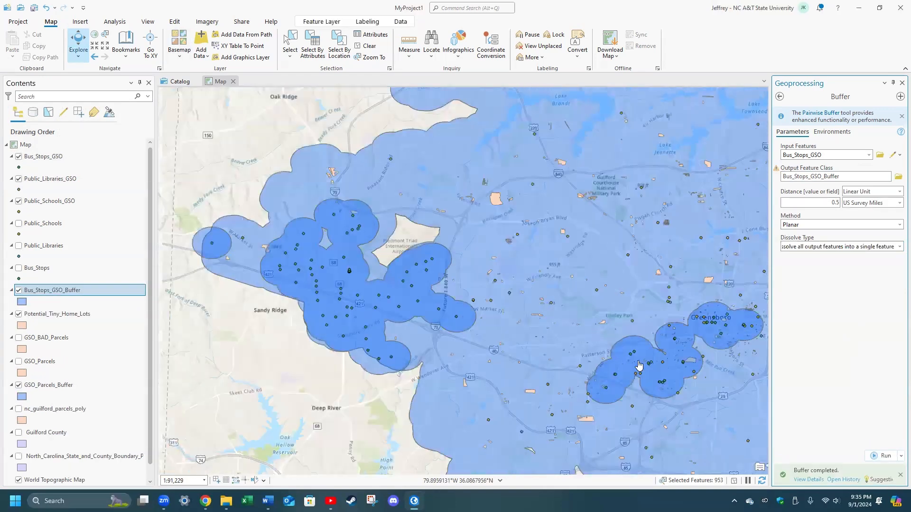
drag(581, 361, 541, 351)
scroll(541, 344, down, 2)
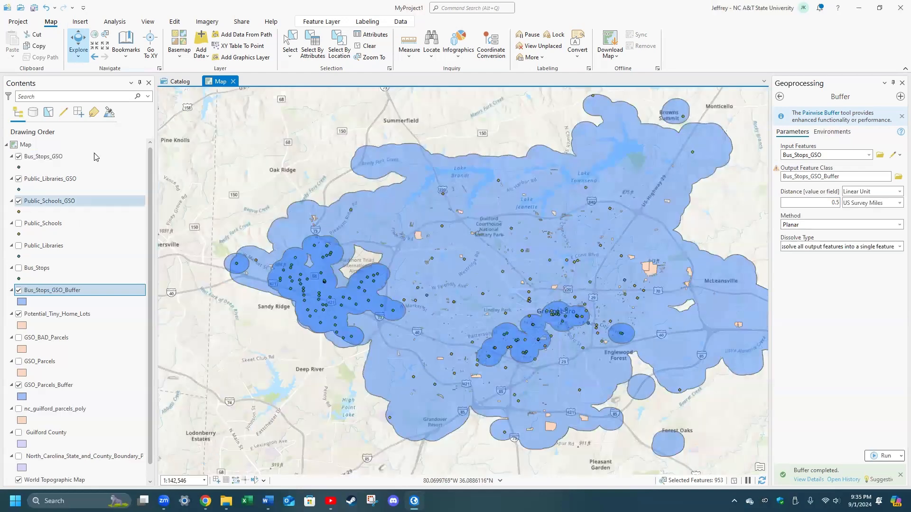
Start a new buffer of Public_Libraries_GSO that dissolves all output features into a single feature.
click(779, 96)
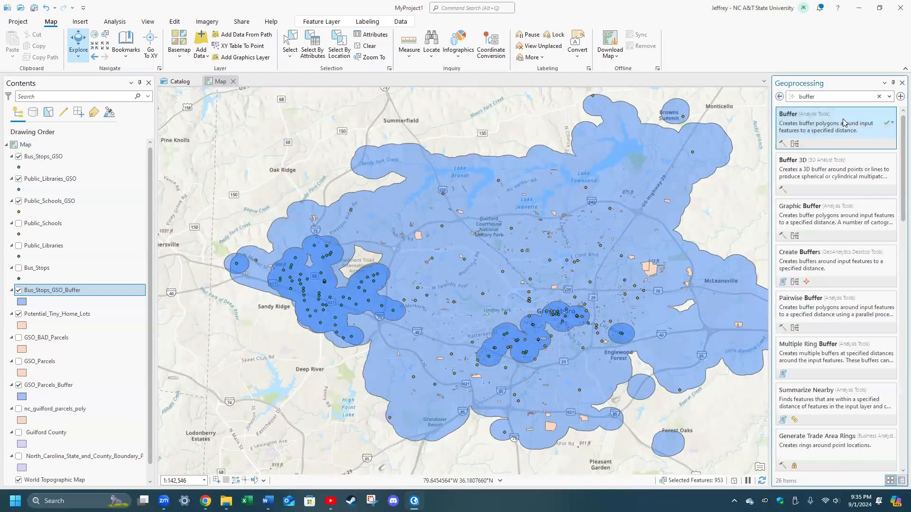
click(816, 114)
click(868, 155)
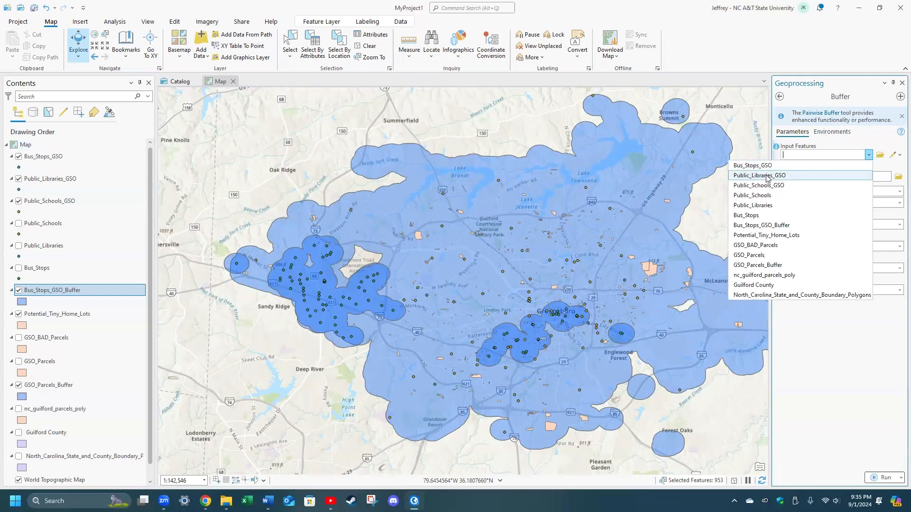
click(766, 177)
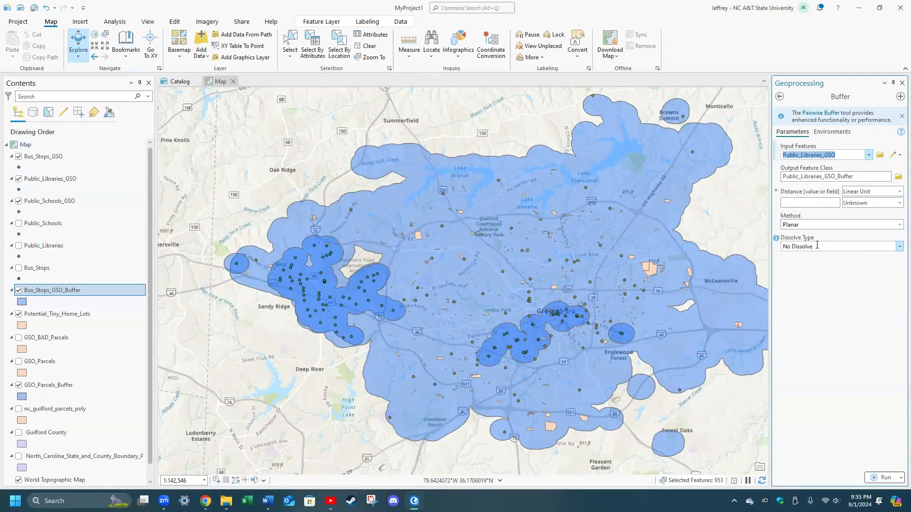
click(898, 247)
click(830, 264)
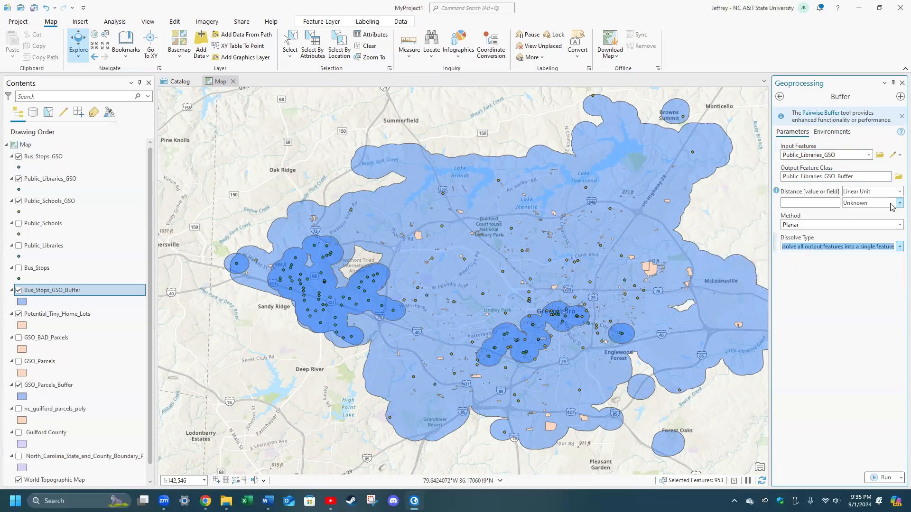
Set the library buffer distance to 0.5 US Survey Miles as a linear unit and run the buffer.
click(899, 191)
click(857, 199)
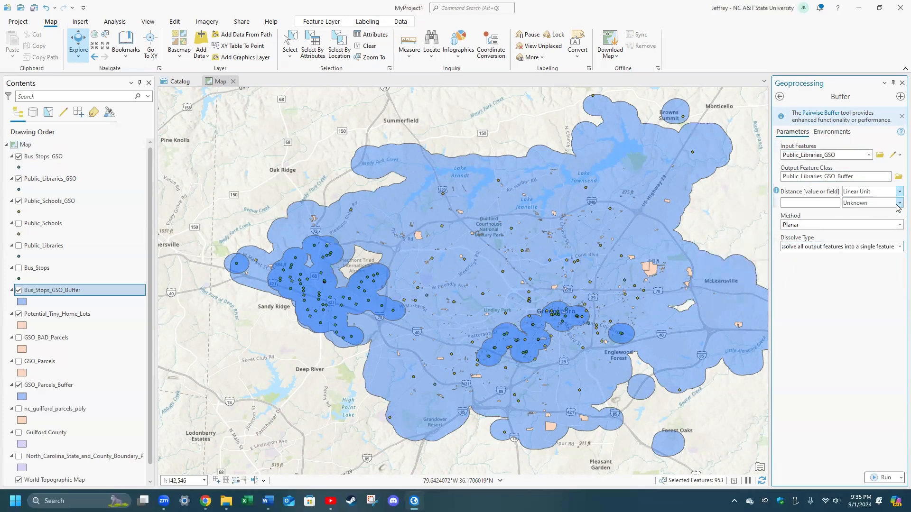
click(816, 203)
text(0.5)
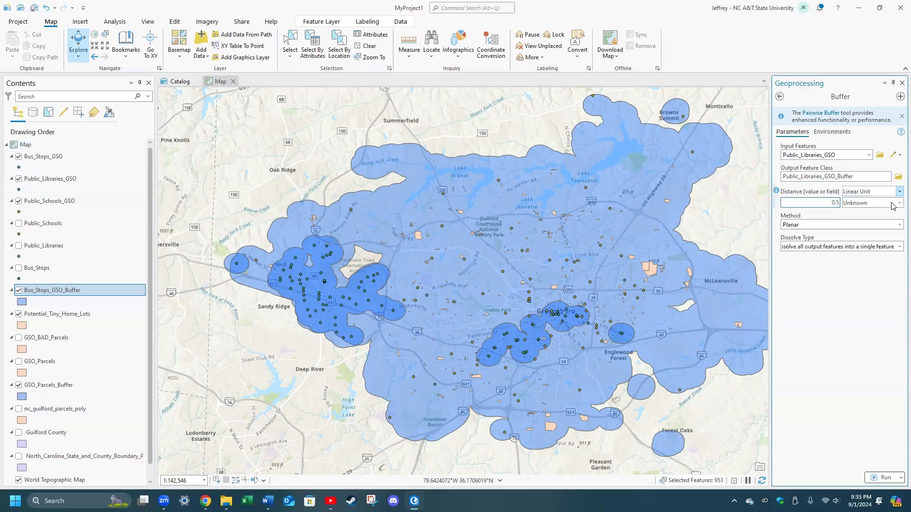
click(899, 202)
click(852, 316)
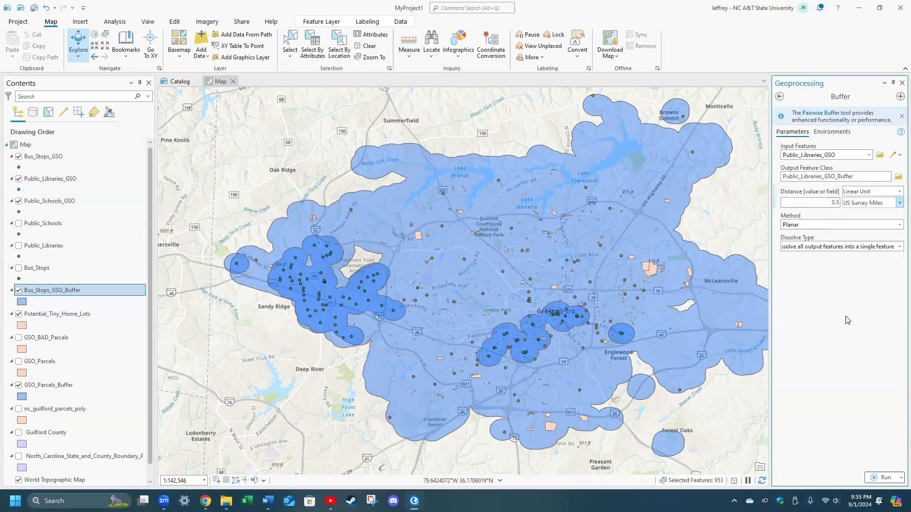
click(884, 478)
Turn off the Bus_Stops_GSO_Buffer and Public_Libraries_GSO_Buffer layers.
drag(761, 383, 749, 365)
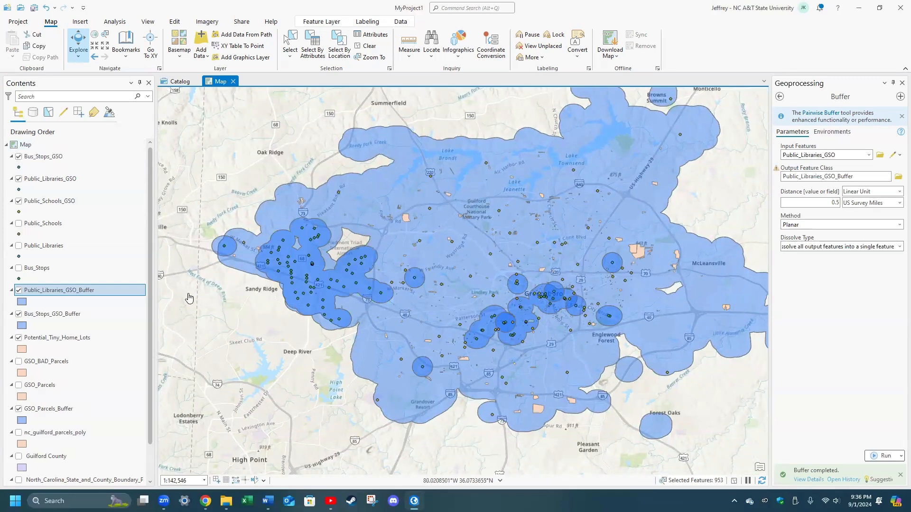
click(19, 315)
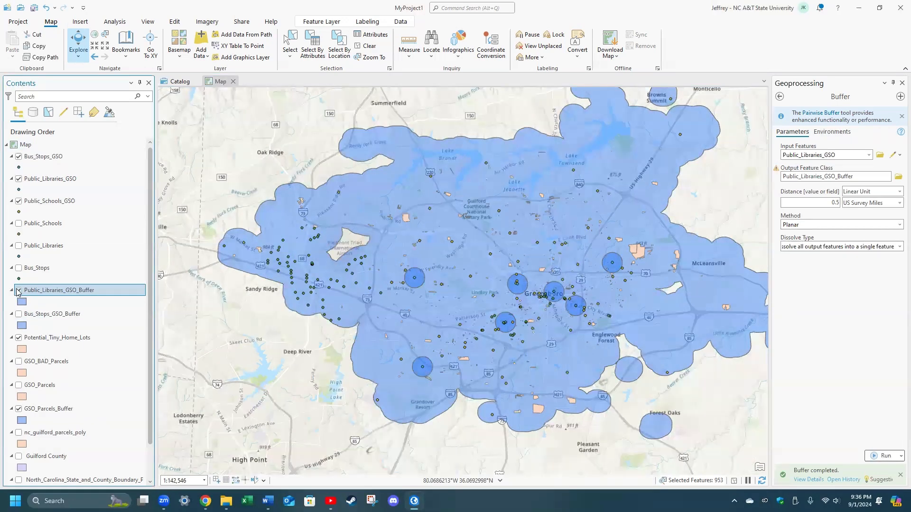
click(18, 291)
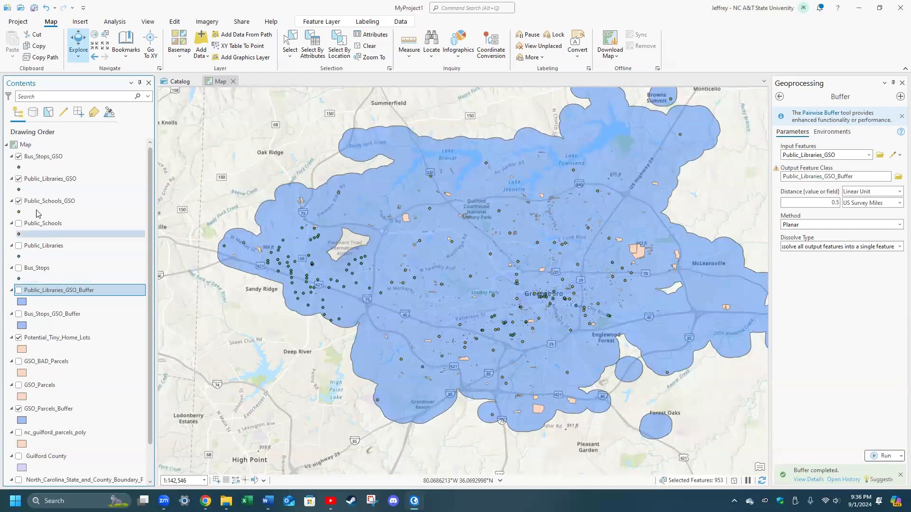
Start a new buffer with Public_Schools_GSO as the input features.
click(780, 96)
click(834, 127)
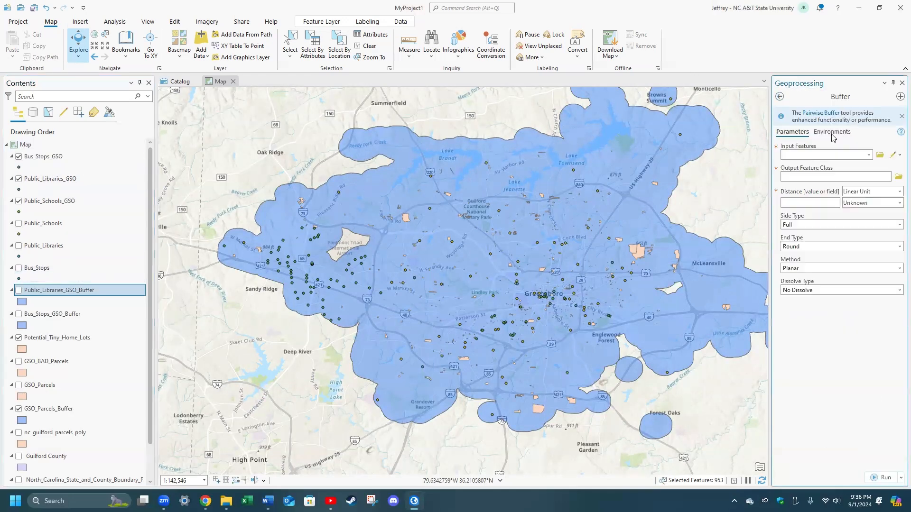
click(868, 155)
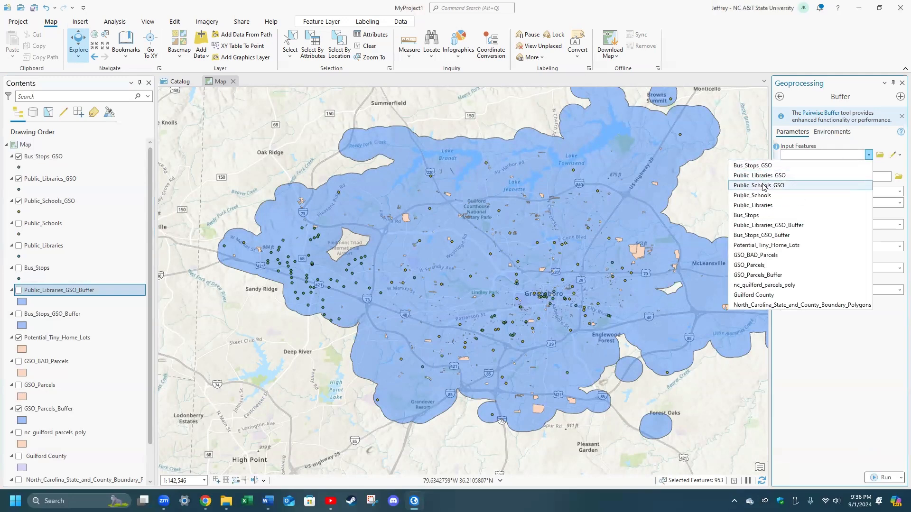
click(759, 185)
Set the school buffer distance to 0.5 US Survey Miles and dissolve all output features into a single feature.
click(818, 204)
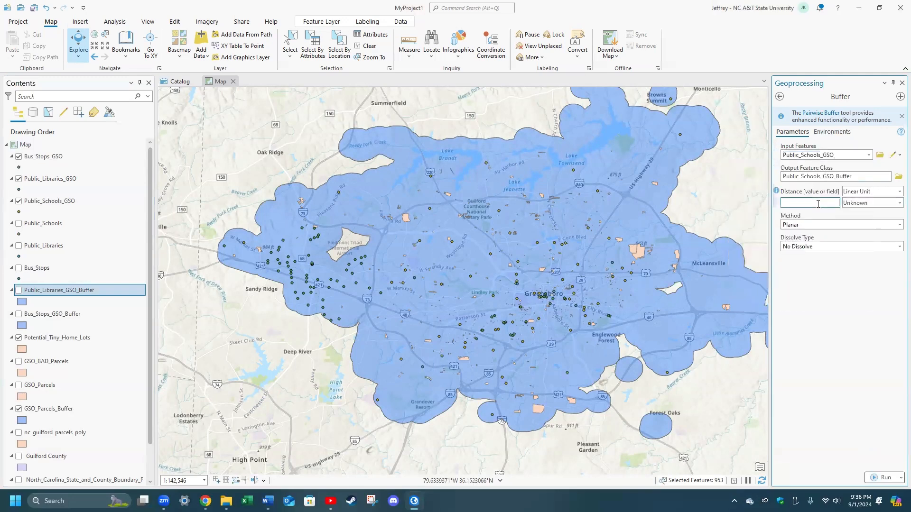
text(0.5)
click(873, 203)
click(860, 316)
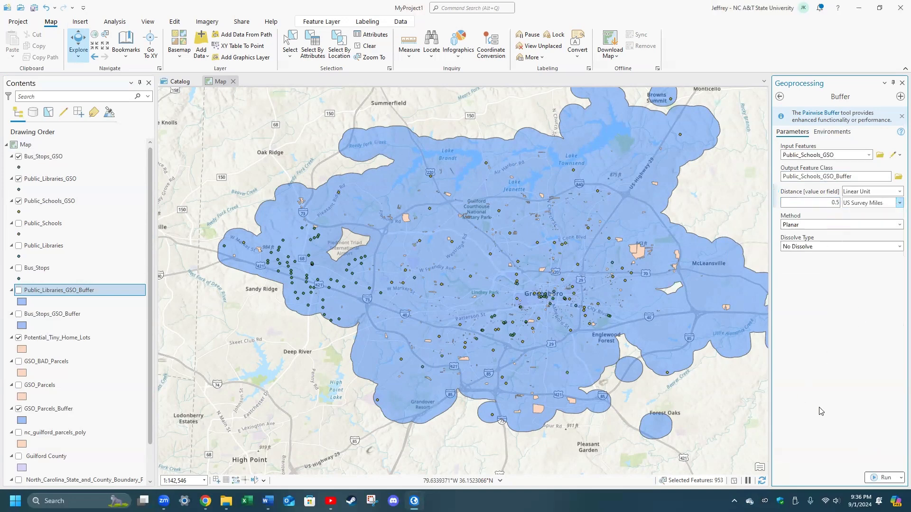
click(898, 246)
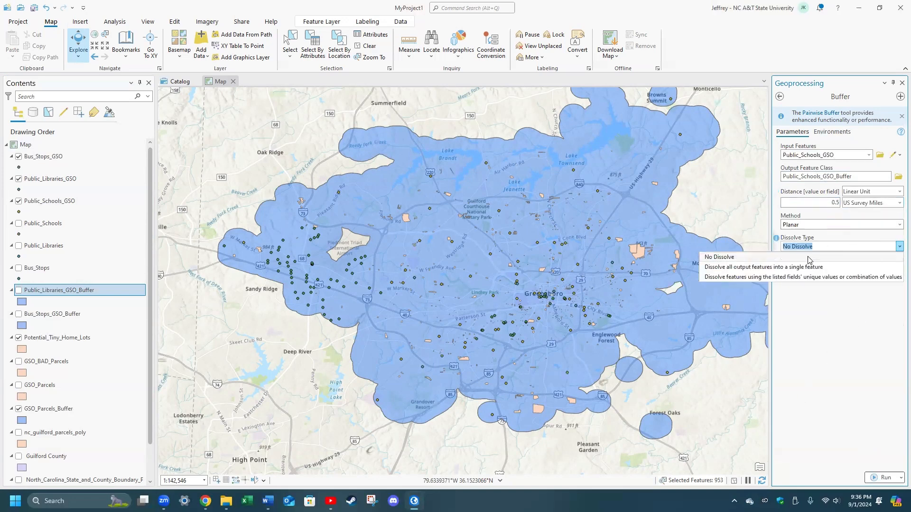
click(801, 267)
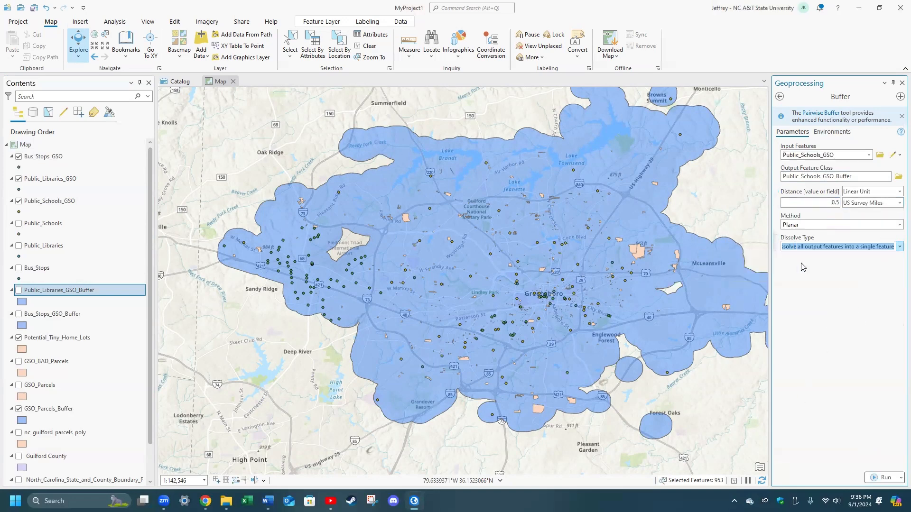
Buffer Public_Schools_GSO by 0.5 US Survey Miles with all output dissolved into a single feature, and display the Bus_Stops_GSO_Buffer layer.
click(875, 477)
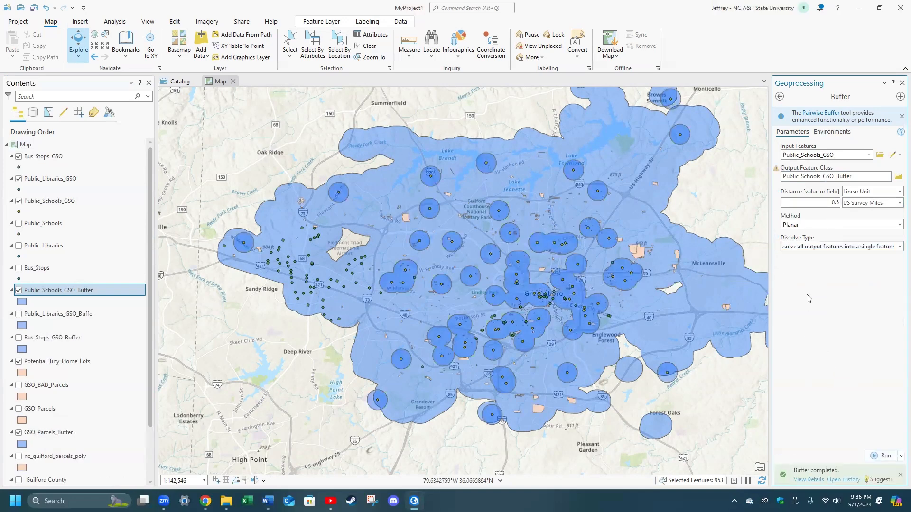
click(38, 315)
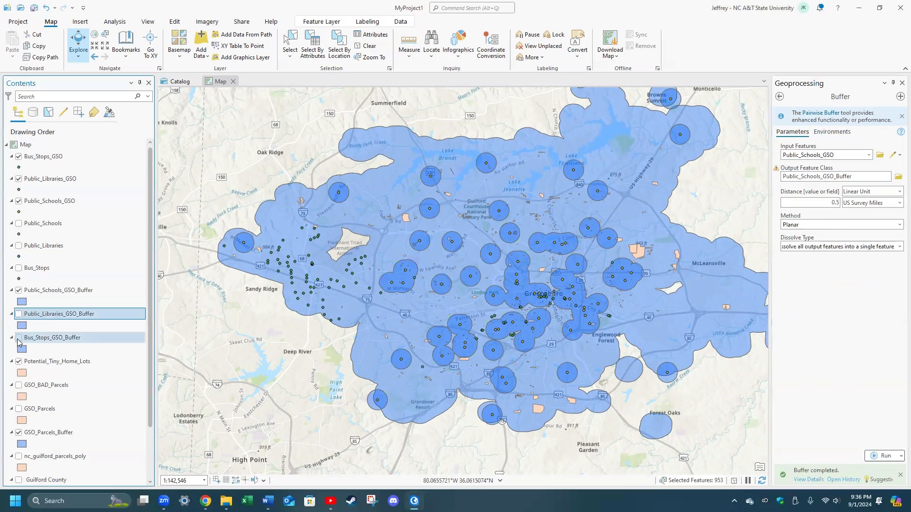
click(19, 338)
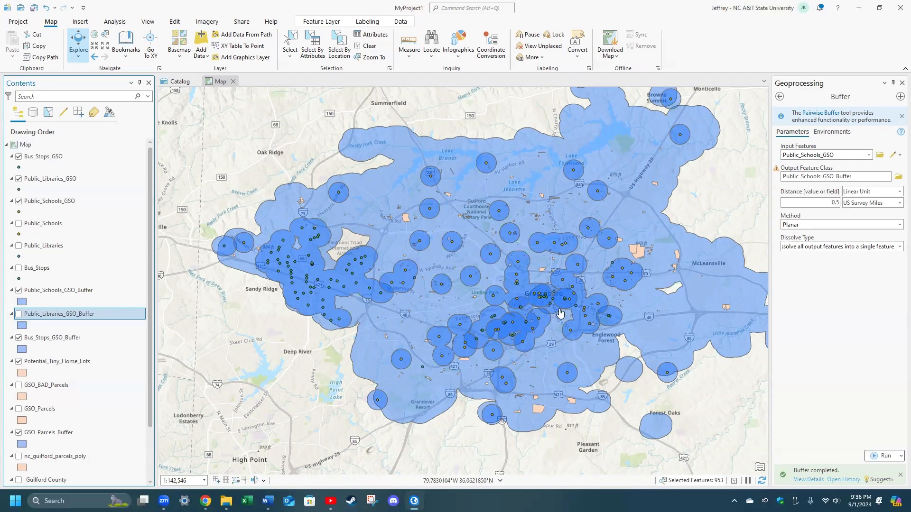
Examine how the school and bus stop buffers overlap each other and the potential lots across Greensboro.
scroll(560, 313, up, 2)
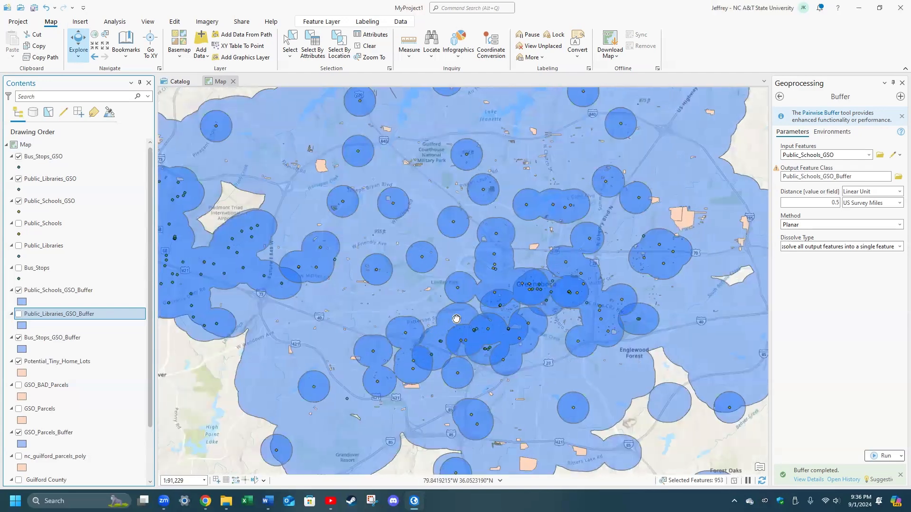
drag(456, 319, 528, 334)
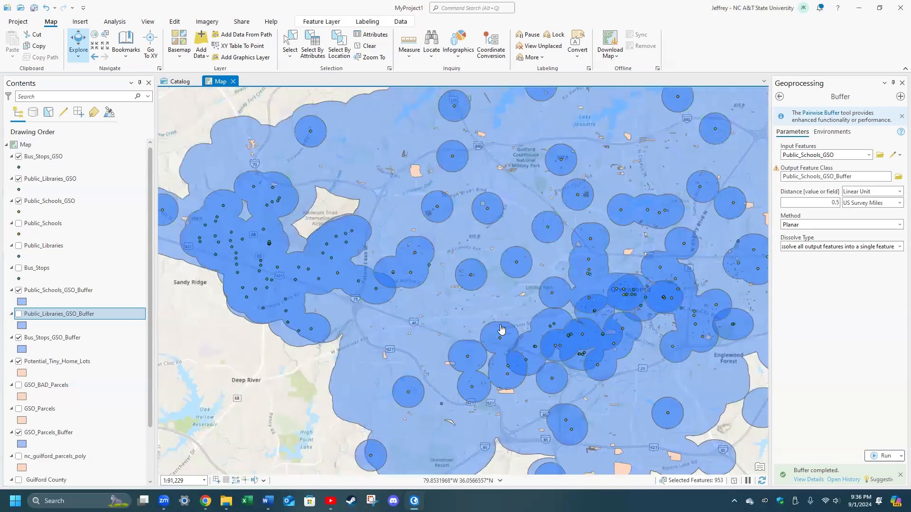
drag(436, 363, 437, 363)
drag(501, 329, 437, 365)
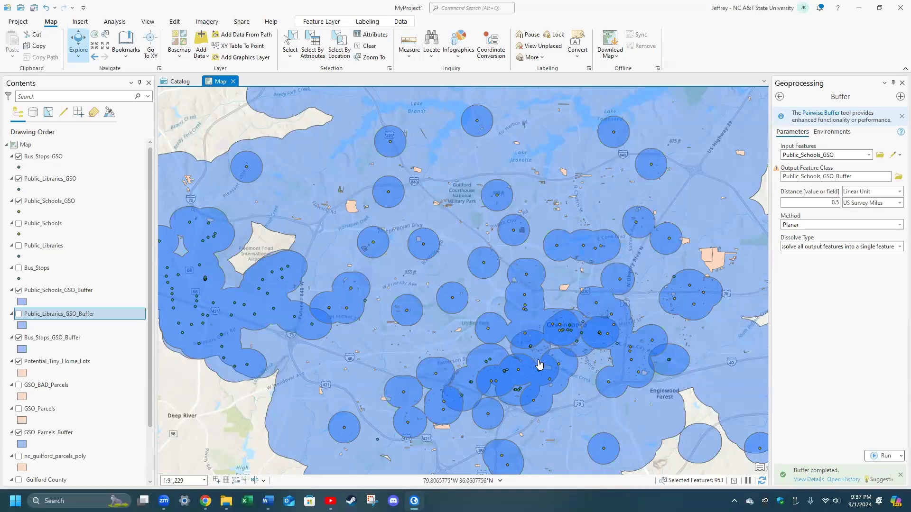
drag(292, 355, 253, 364)
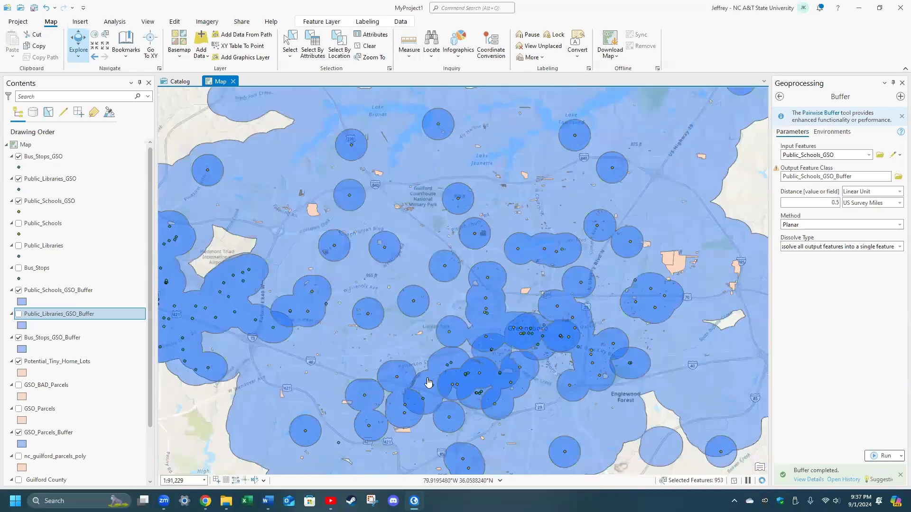
scroll(411, 390, down, 3)
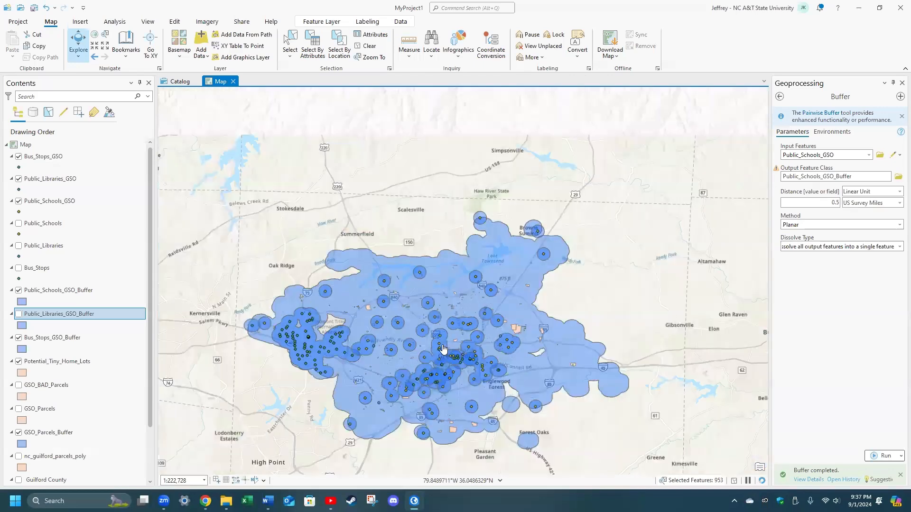
scroll(442, 350, up, 2)
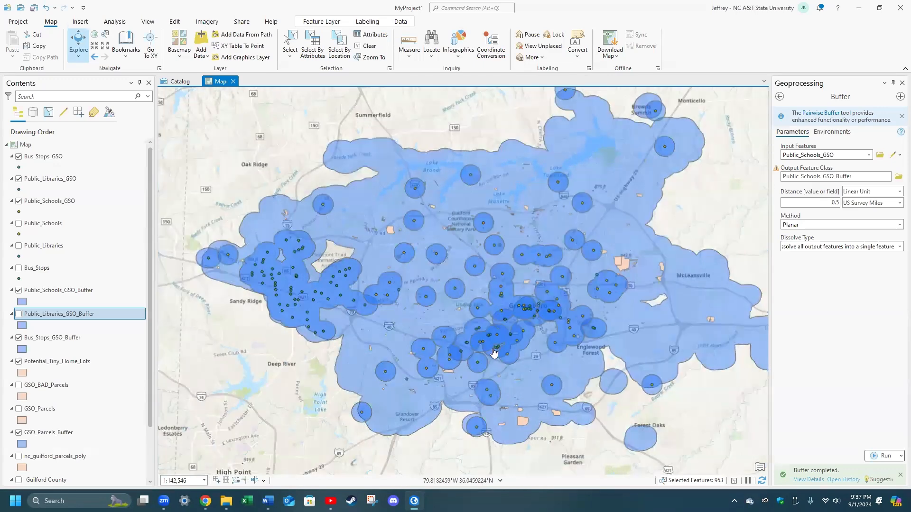
scroll(542, 308, up, 3)
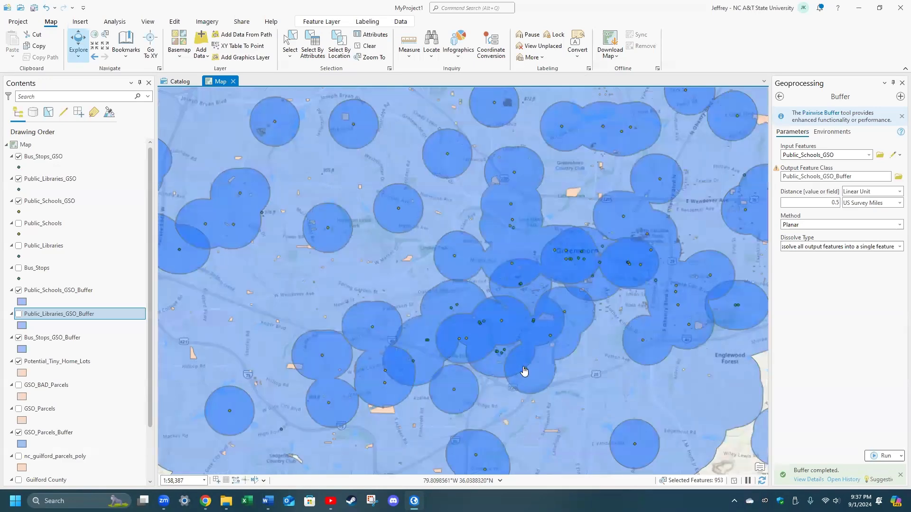
scroll(524, 371, down, 2)
scroll(522, 368, down, 2)
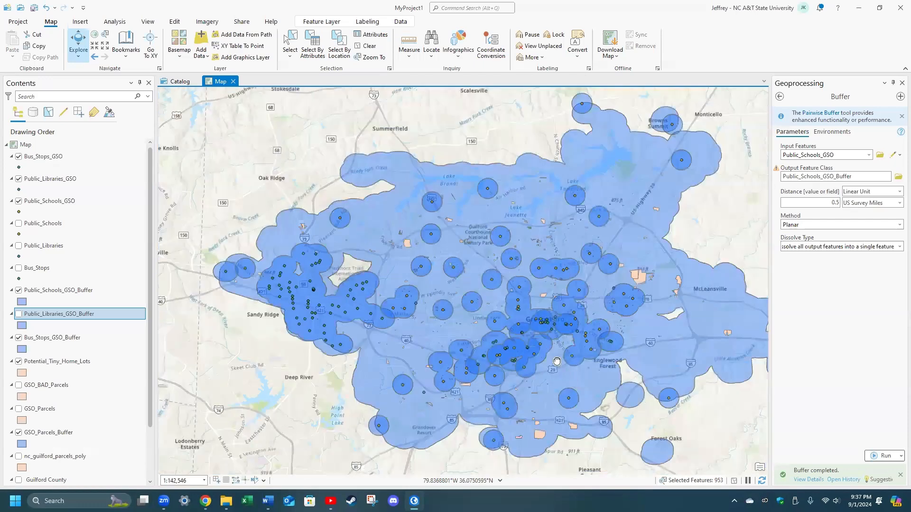
drag(557, 362, 552, 361)
drag(374, 274, 370, 274)
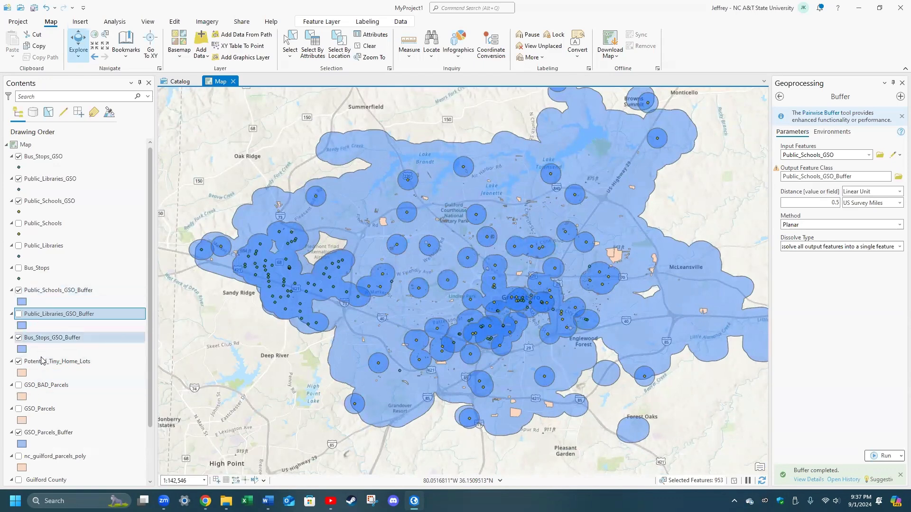
Make Potential_Tiny_Home_Lots the active layer and open the Clip analysis tool.
click(77, 364)
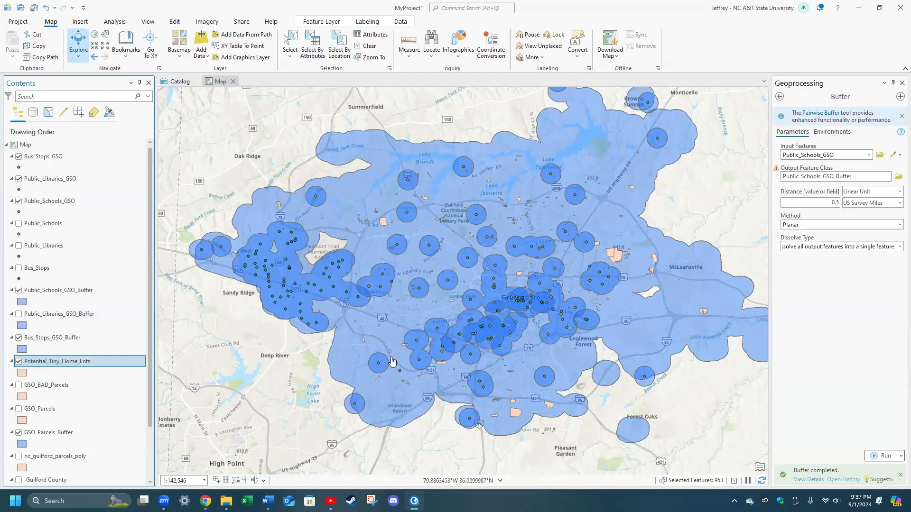
click(780, 97)
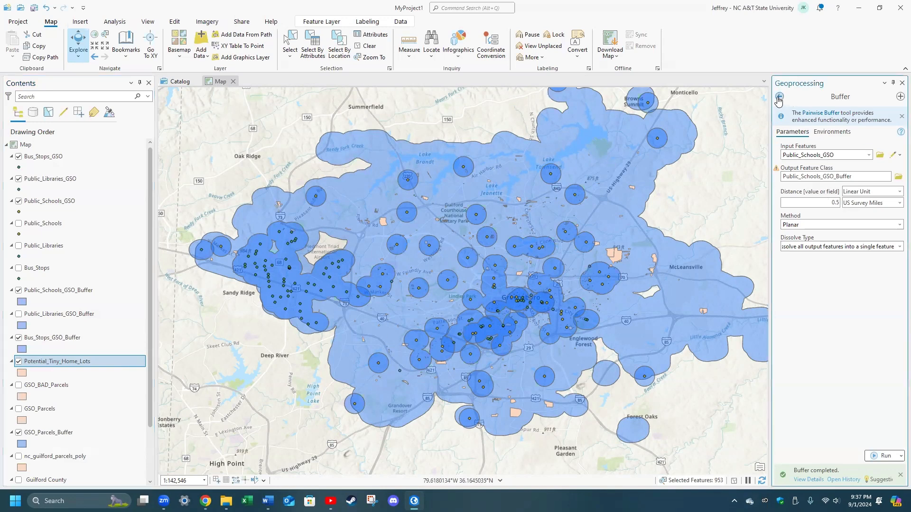
double_click(832, 96)
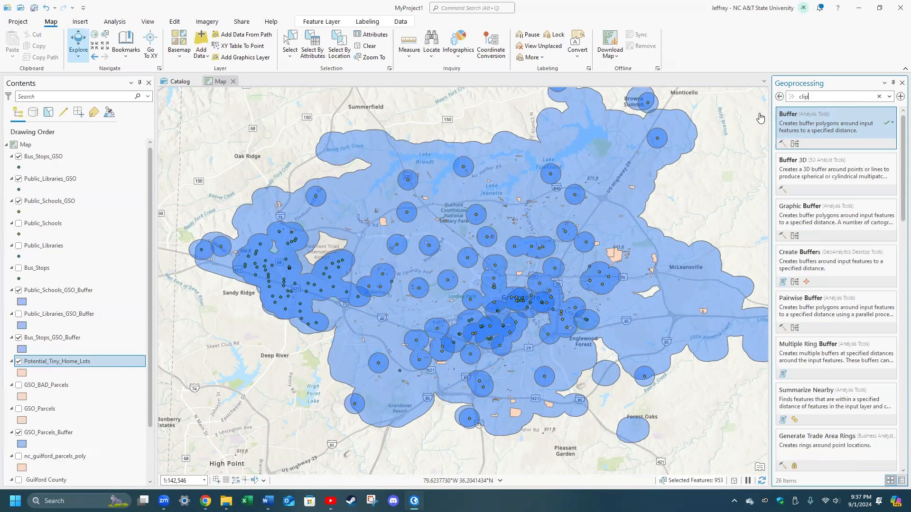
text(clip)
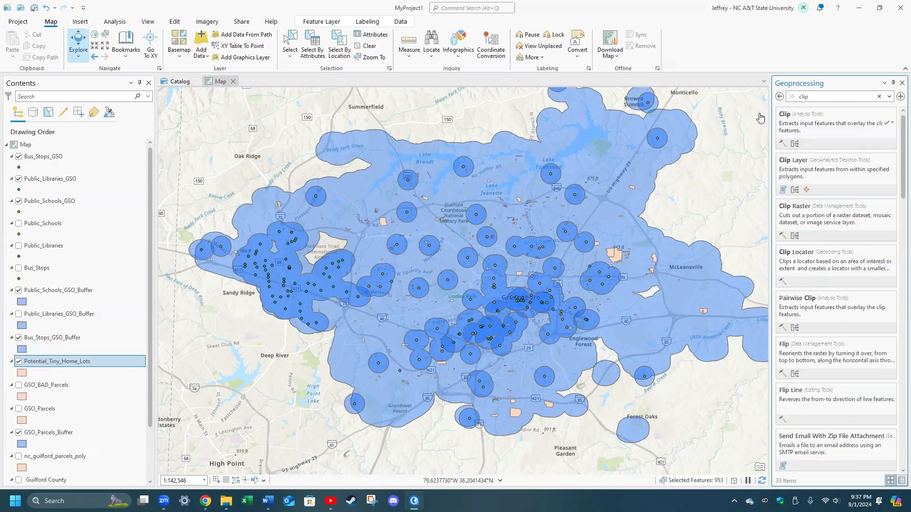
click(837, 128)
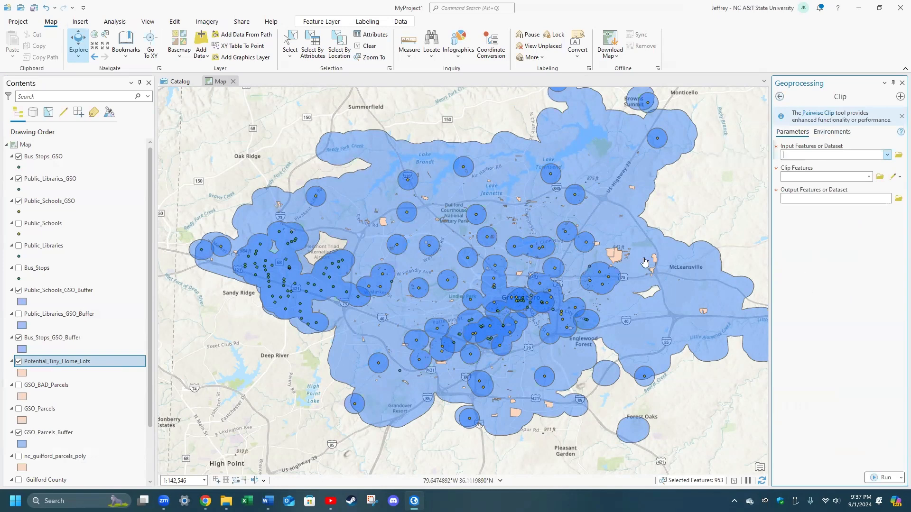
Inspect the potential lots along the edge of the buffer cluster northeast of downtown Greensboro.
scroll(644, 261, up, 3)
scroll(659, 265, up, 3)
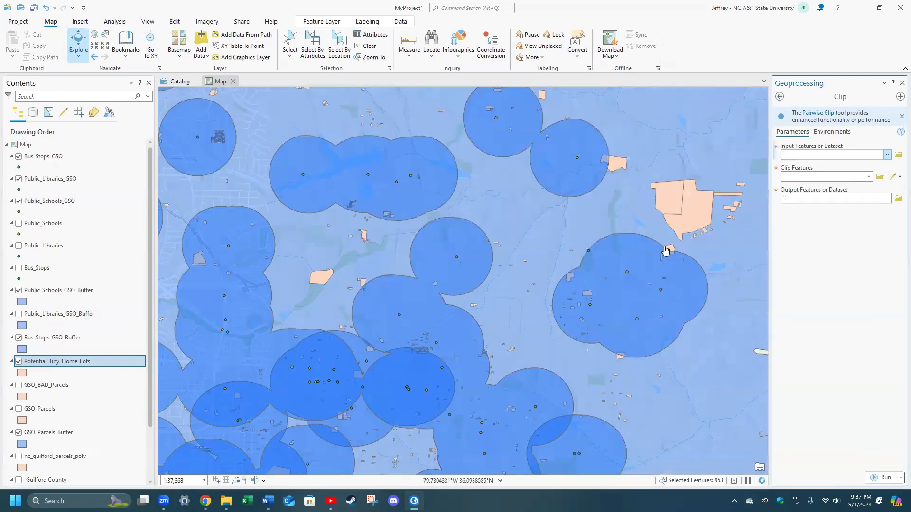
scroll(665, 251, up, 5)
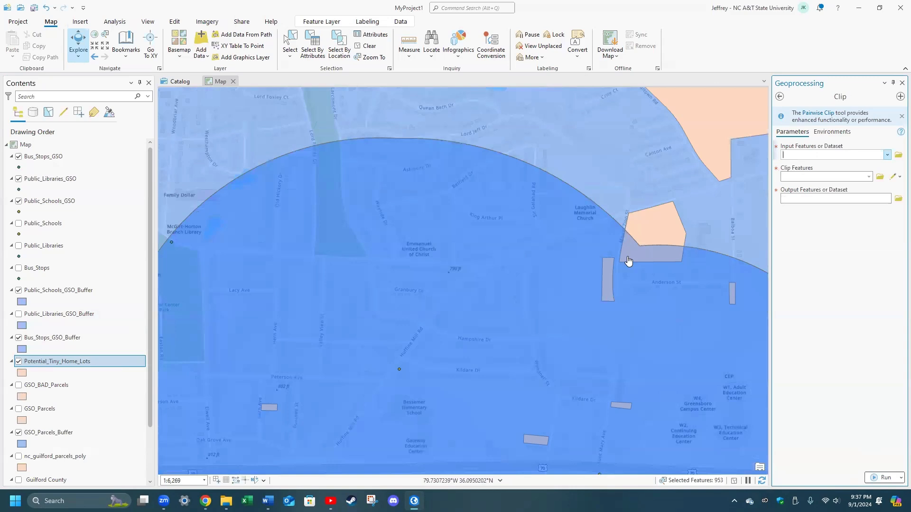
scroll(679, 331, down, 1)
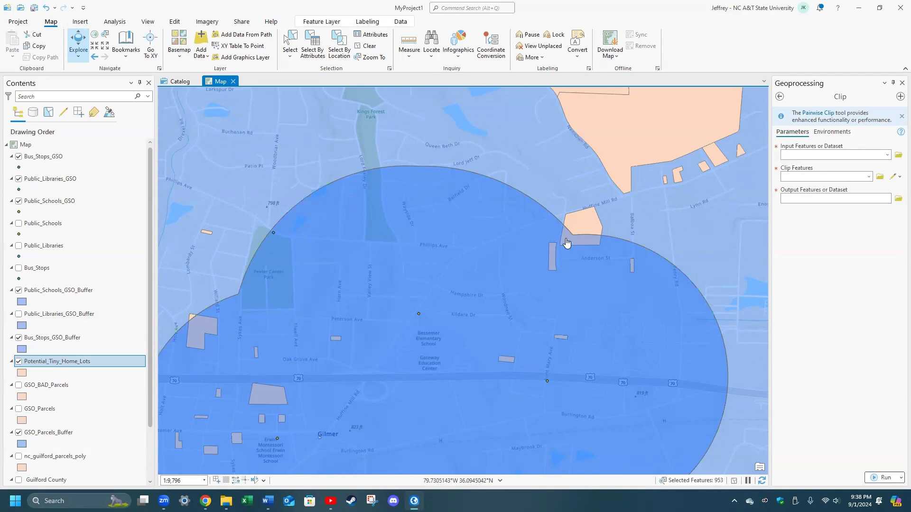
scroll(566, 242, down, 5)
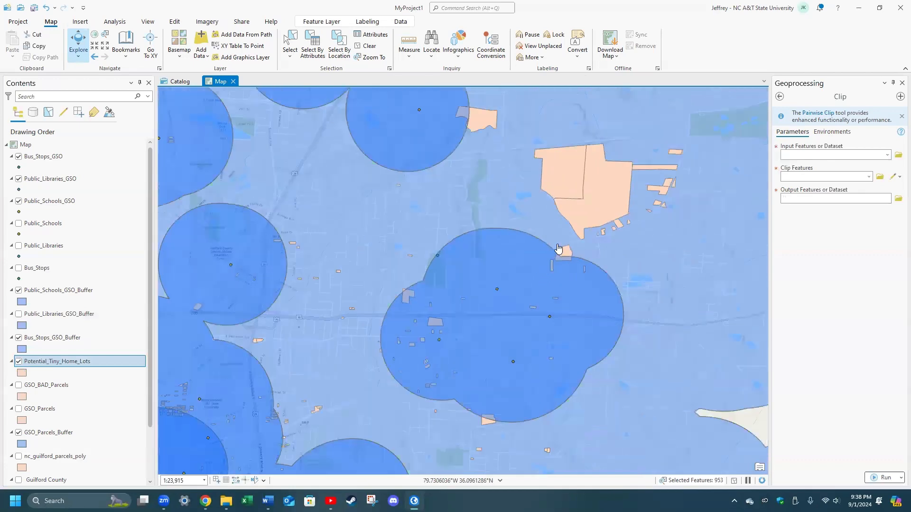
scroll(521, 244, down, 2)
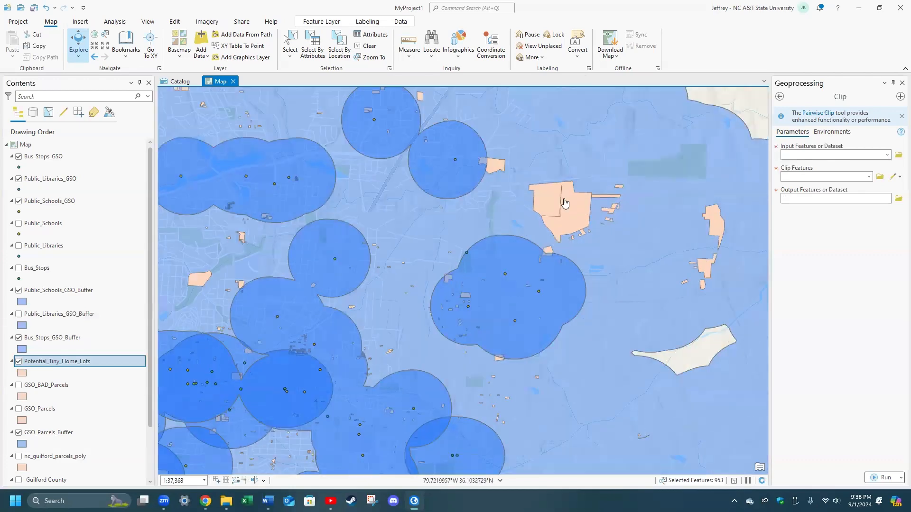
Select by location the Potential_Tiny_Home_Lots within a distance of 0.5 US Survey Miles of Bus_Stops_GSO, as a new selection.
click(339, 48)
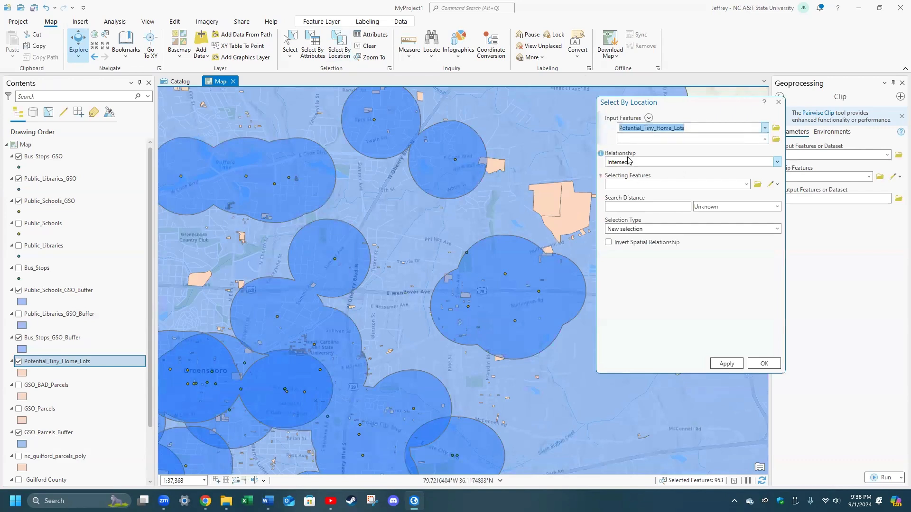
click(777, 163)
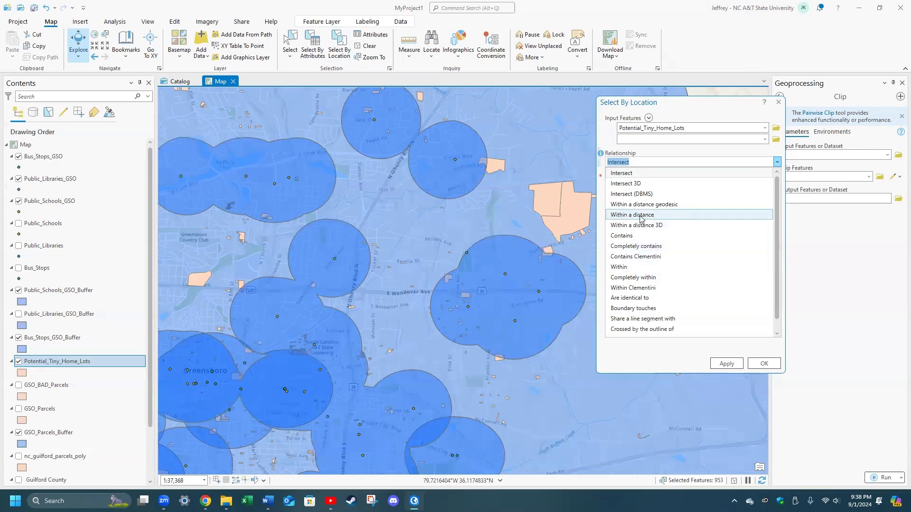
click(629, 215)
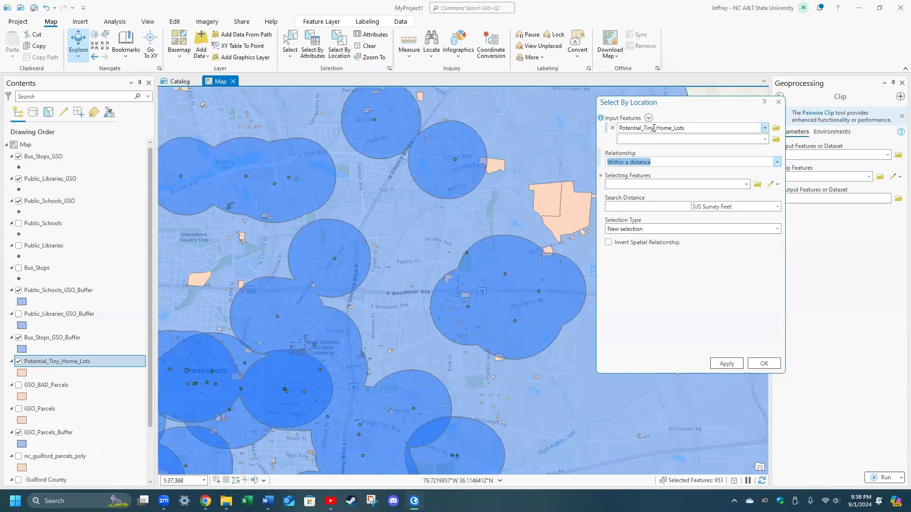
click(651, 184)
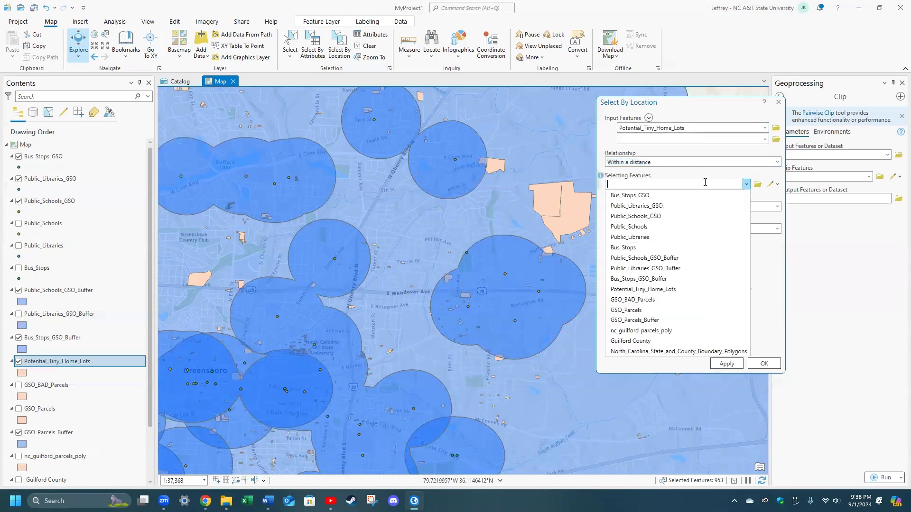
click(663, 196)
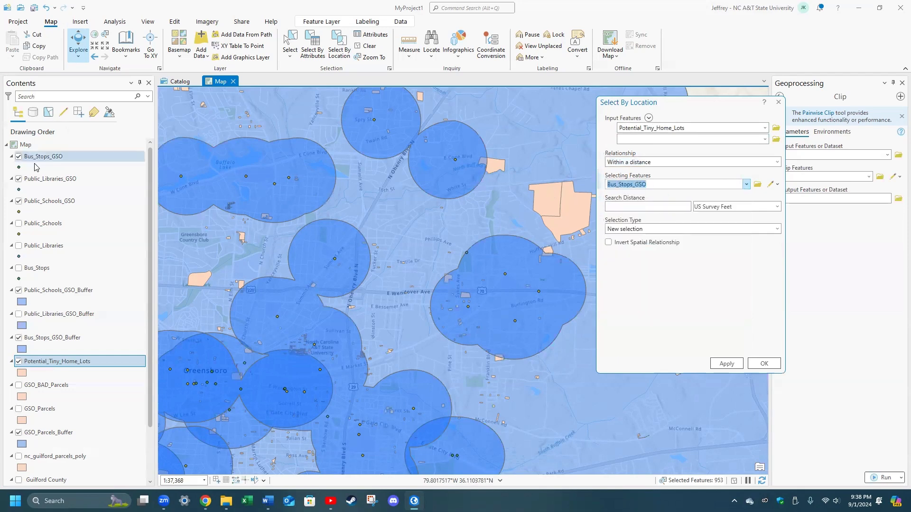
click(654, 209)
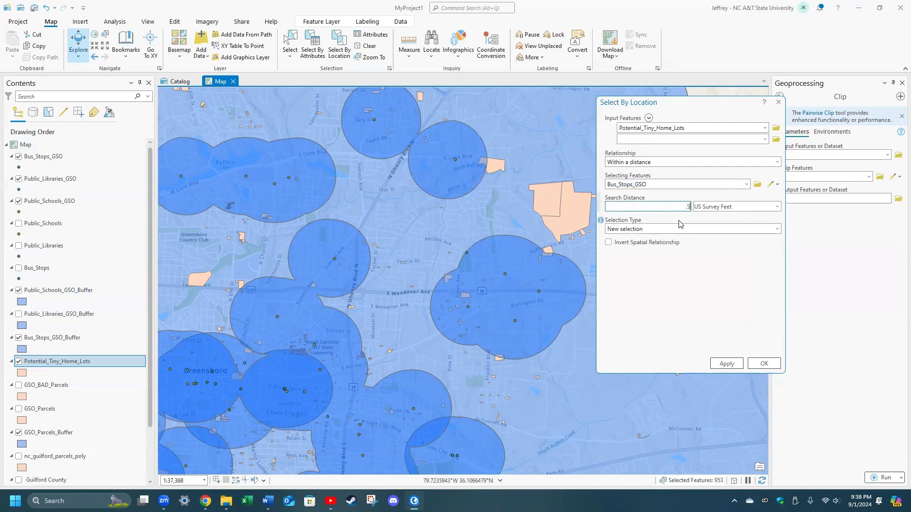
click(777, 206)
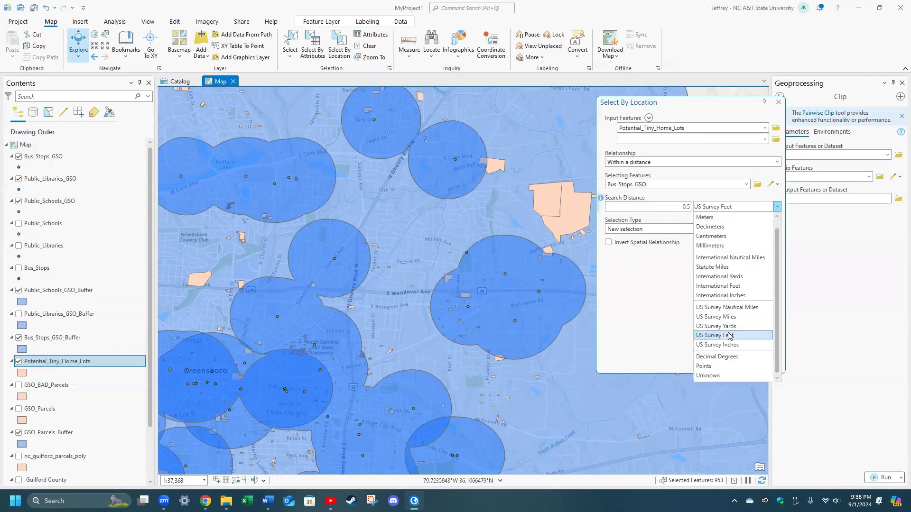
click(730, 317)
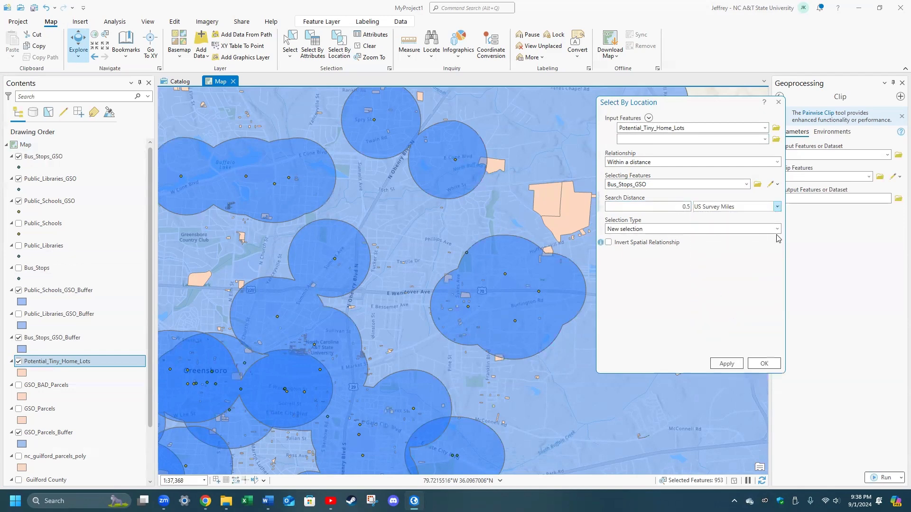
click(737, 366)
Examine the selected lots across Greensboro and up close at the edge of a bus stop buffer.
scroll(408, 349, down, 4)
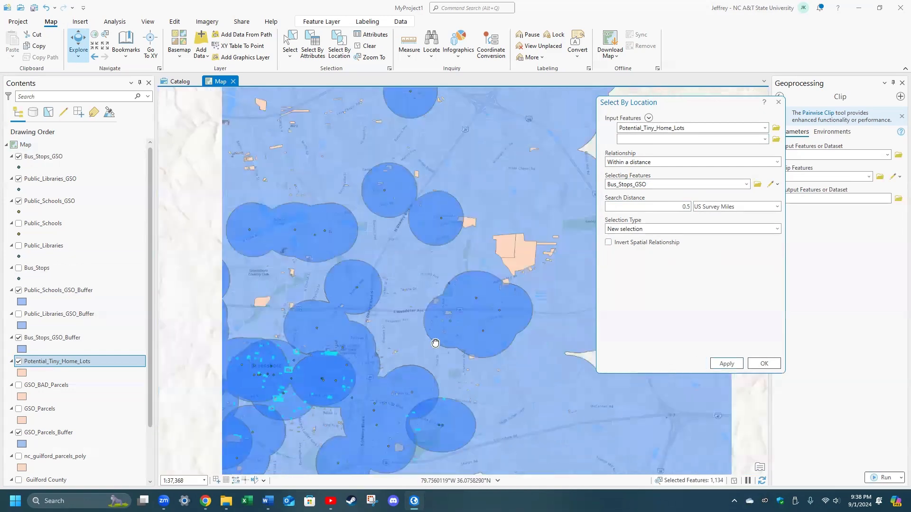
drag(520, 349, 532, 346)
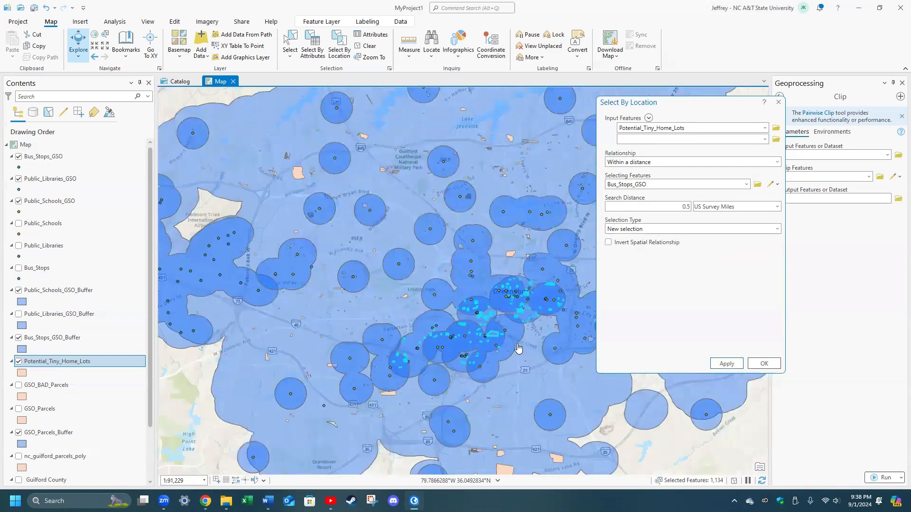
scroll(436, 321, down, 2)
drag(477, 280, 359, 229)
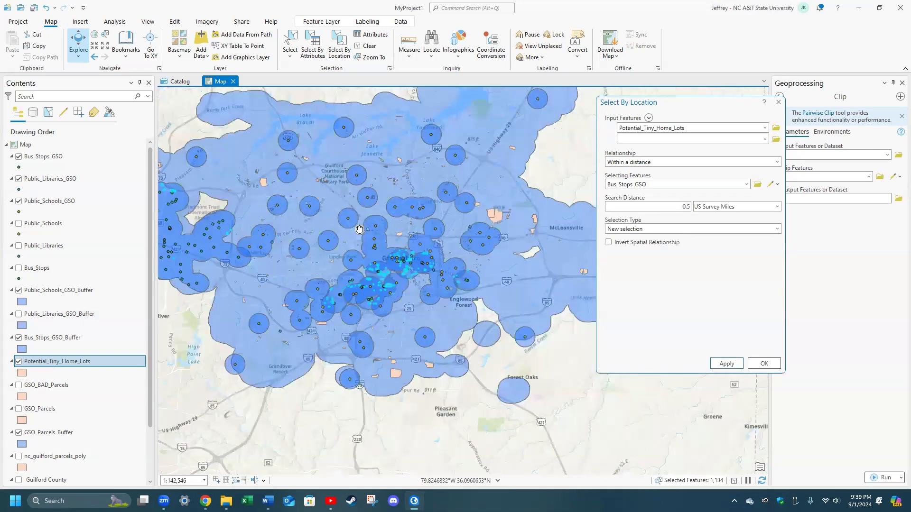
scroll(413, 251, up, 8)
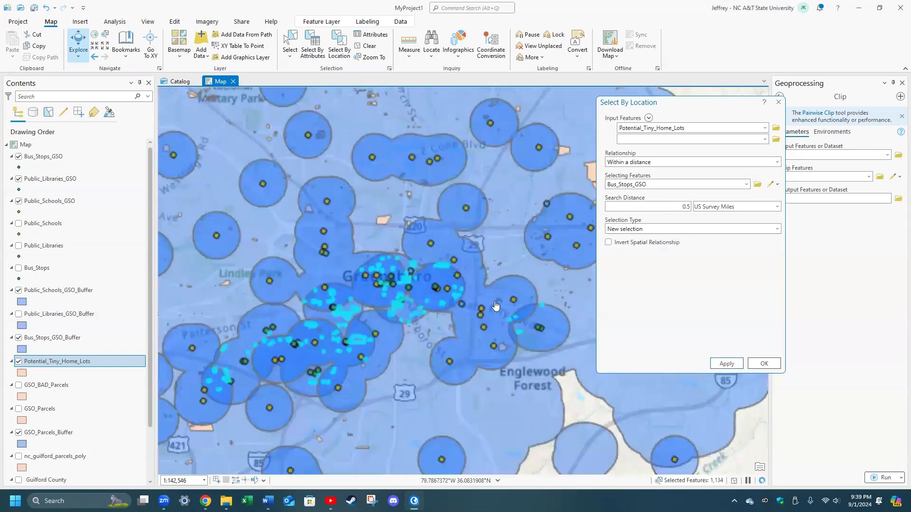
scroll(473, 300, up, 10)
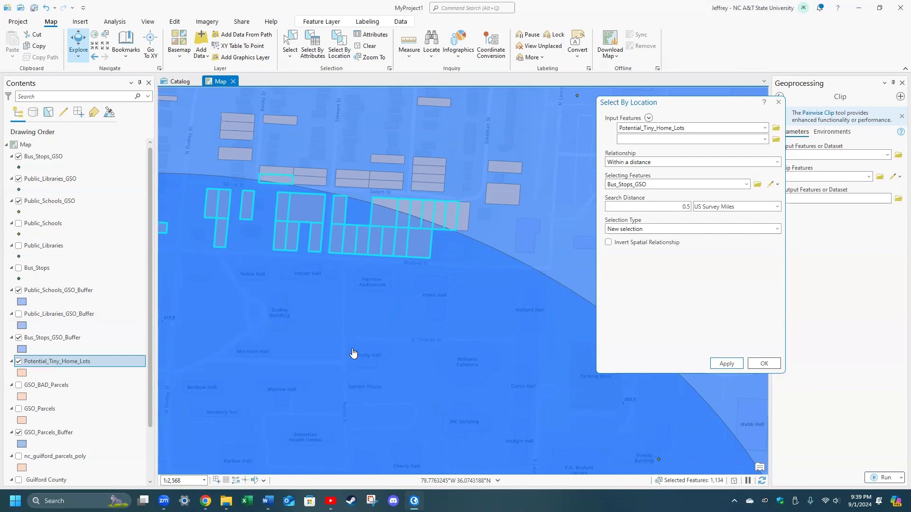
Examine the selected lots within the bus stop buffers around the NC A&T campus, downtown Greensboro and the areas southwest of it.
scroll(353, 354, down, 4)
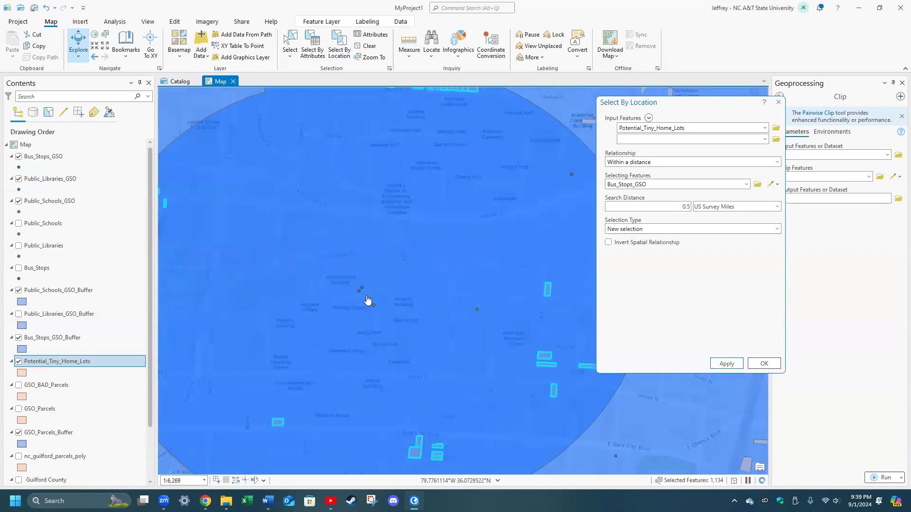
drag(419, 211, 402, 299)
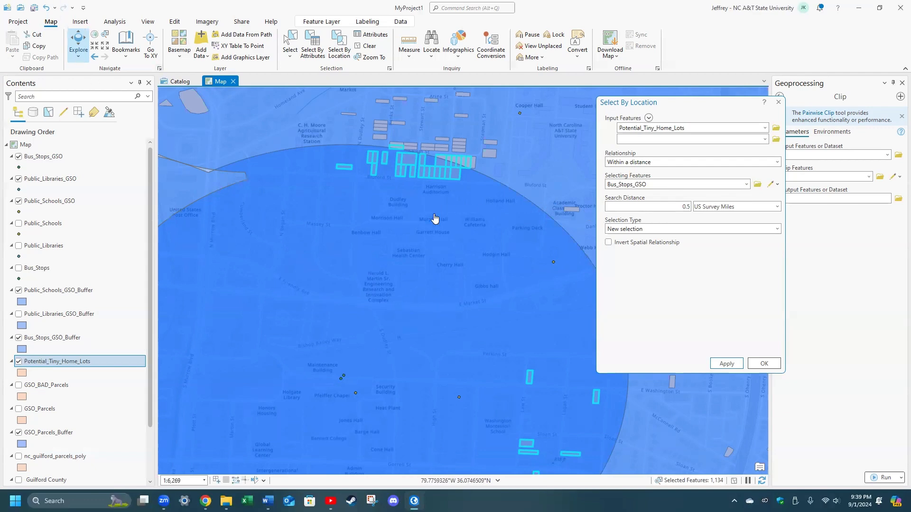
scroll(414, 254, down, 2)
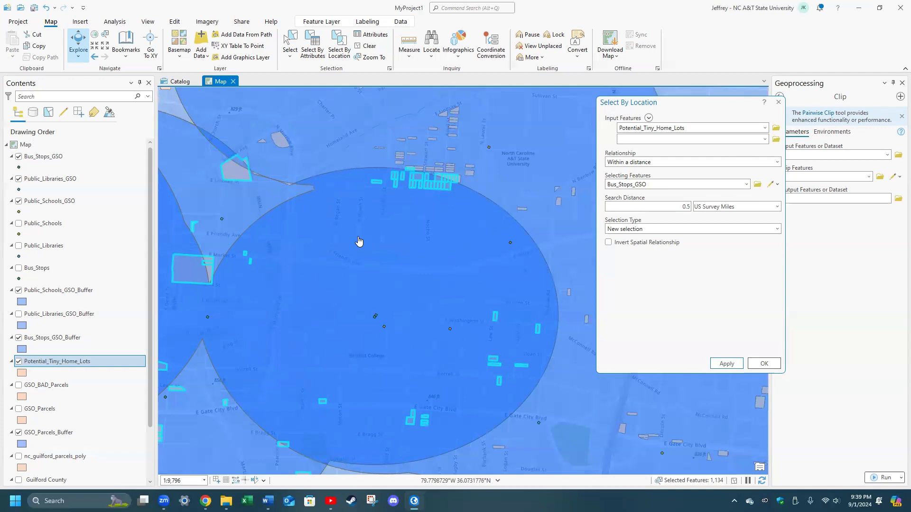
scroll(363, 237, down, 1)
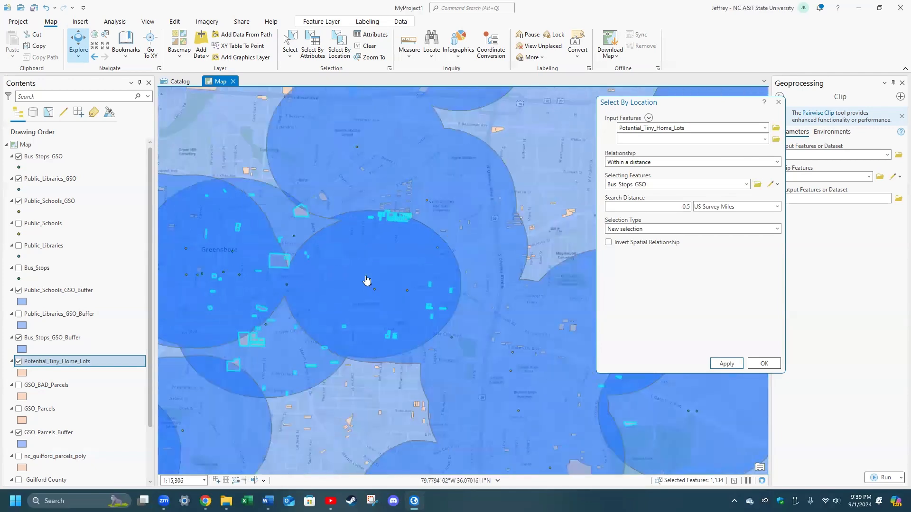
scroll(363, 279, down, 5)
scroll(473, 257, down, 5)
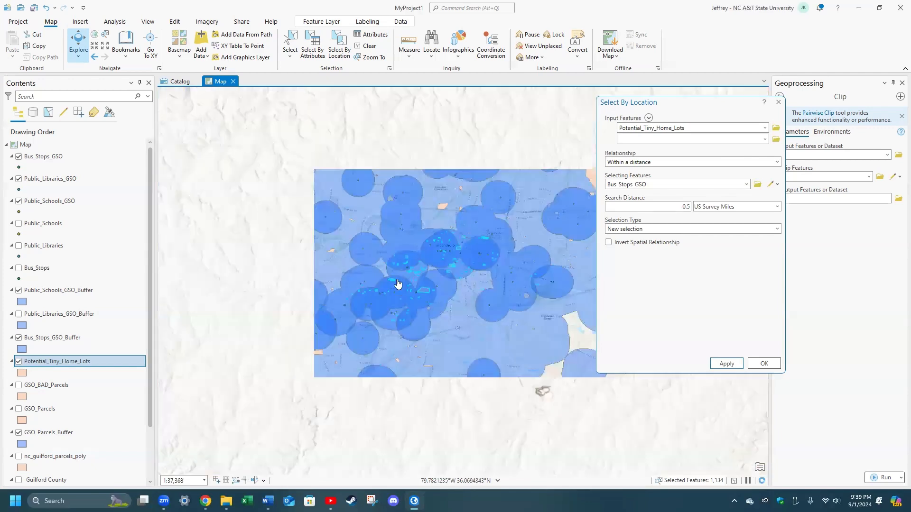
drag(393, 296, 449, 314)
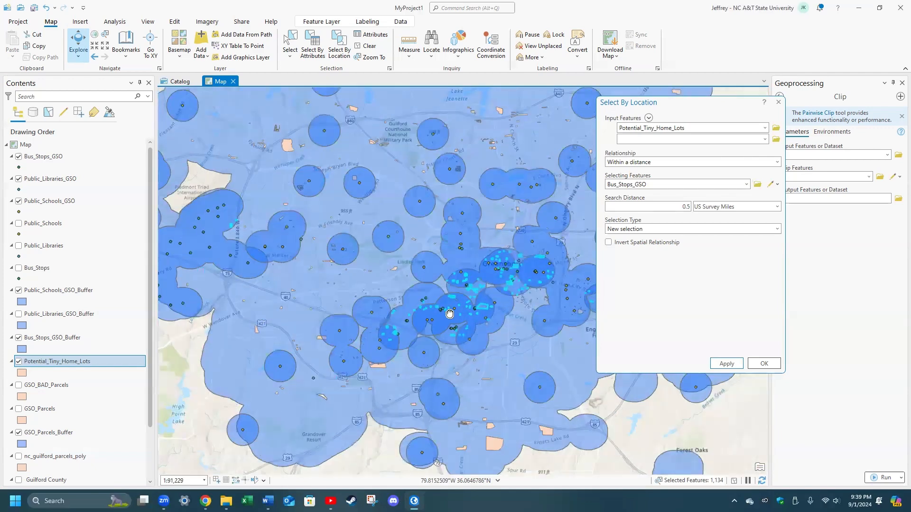
scroll(538, 284, down, 2)
scroll(519, 305, up, 7)
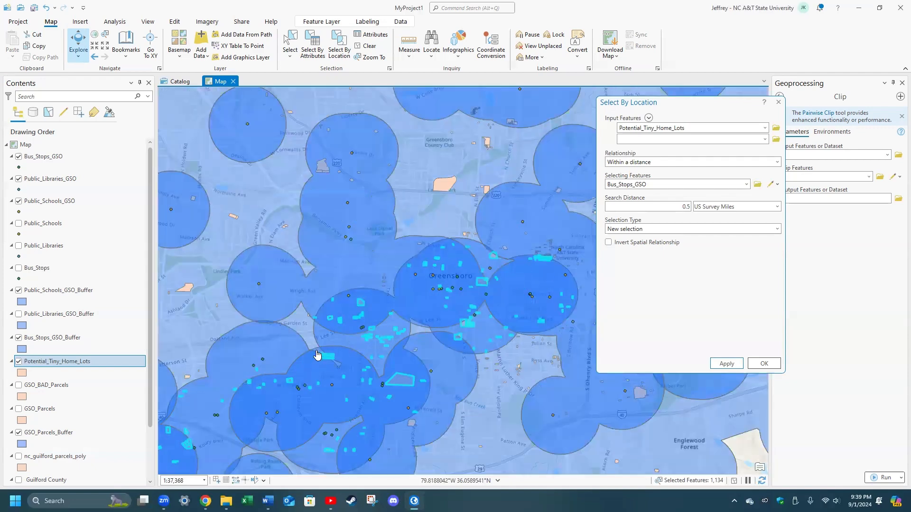
scroll(317, 355, down, 2)
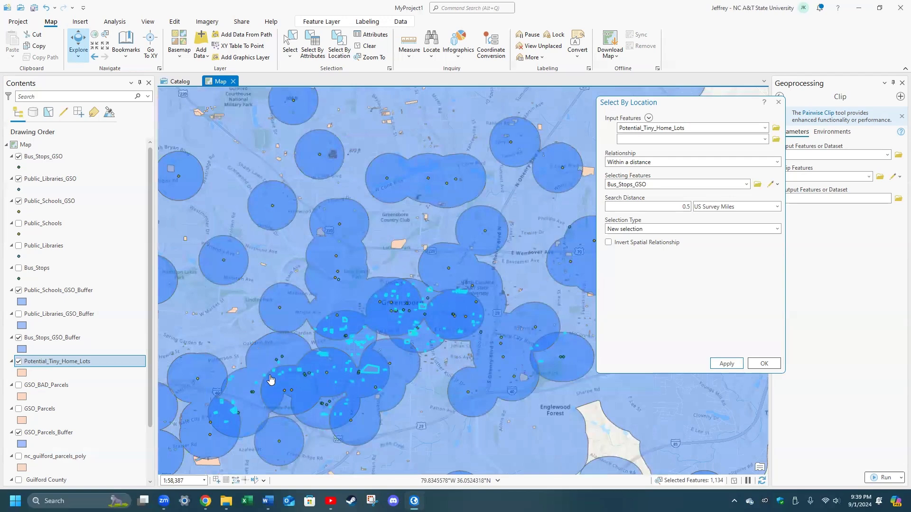
drag(292, 373, 322, 269)
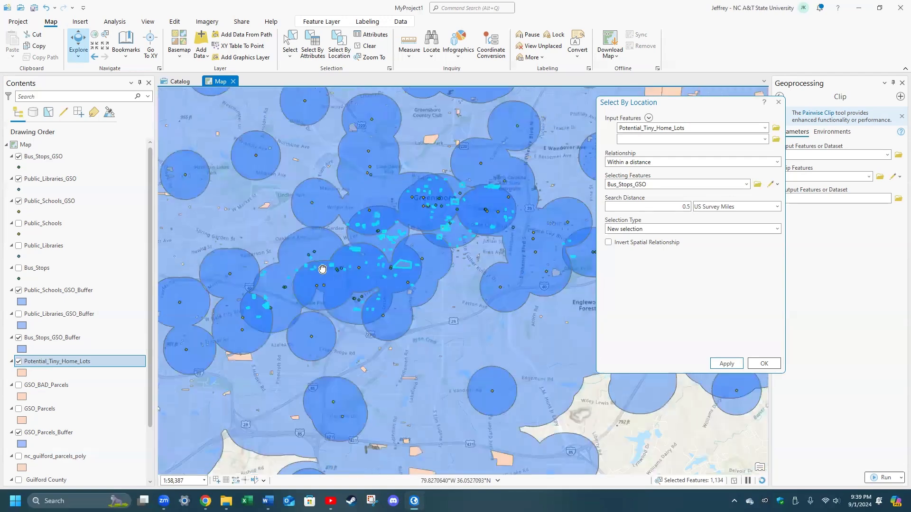
Examine the selected lots east of downtown, near the airport west of Greensboro, and across the whole city.
scroll(481, 203, up, 5)
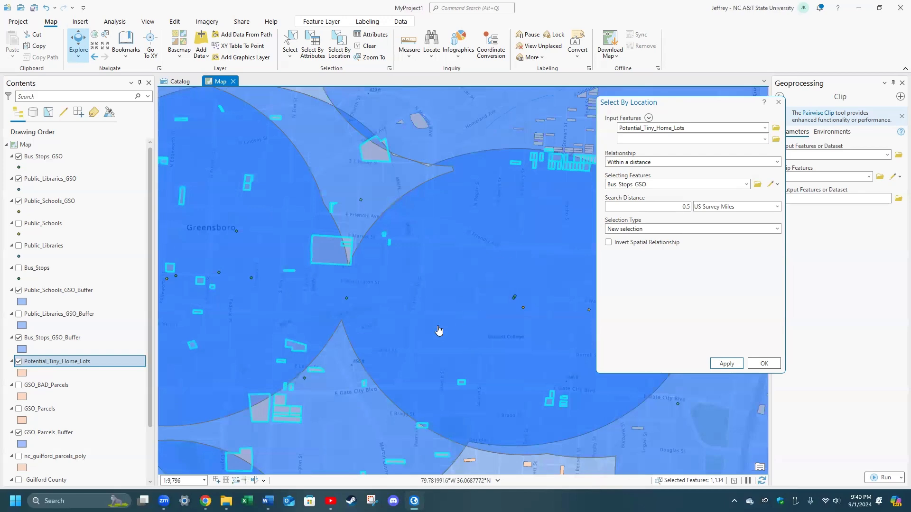
scroll(298, 381, down, 1)
scroll(298, 381, down, 3)
scroll(271, 398, down, 2)
drag(252, 403, 491, 291)
scroll(352, 332, down, 2)
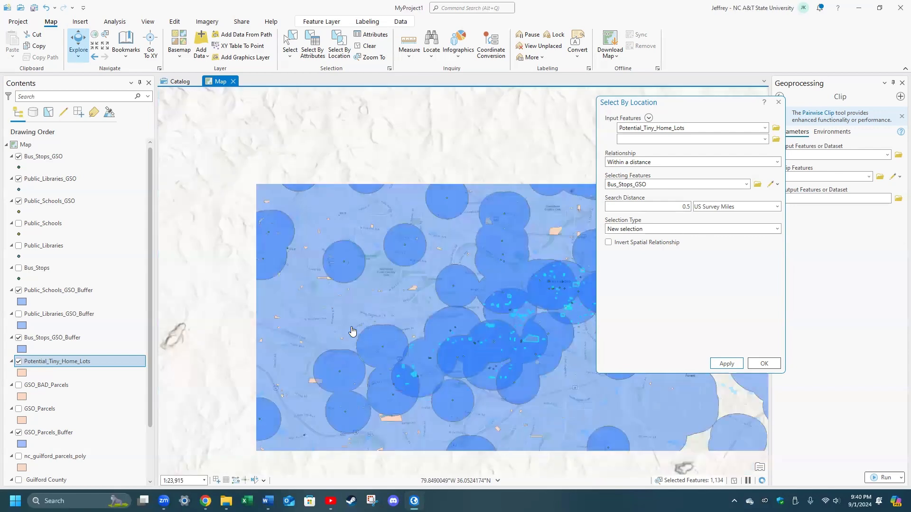
drag(385, 360, 412, 370)
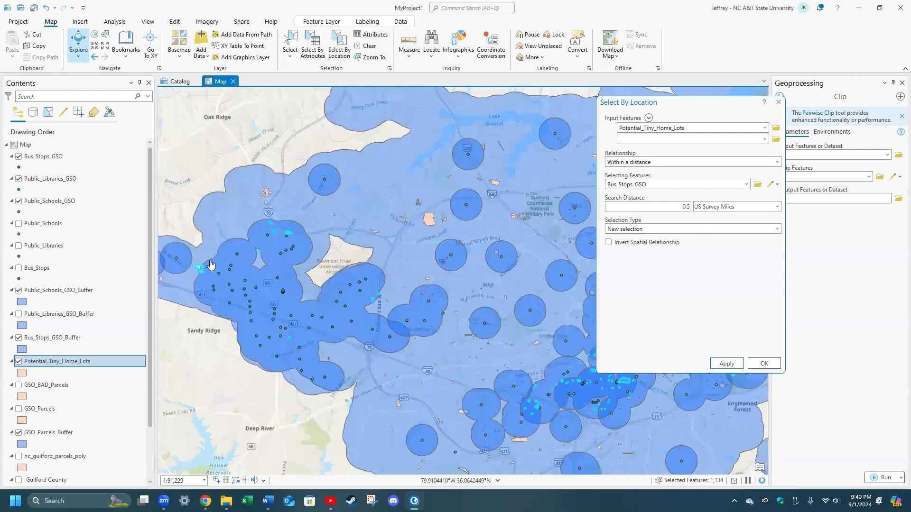
scroll(417, 314, down, 2)
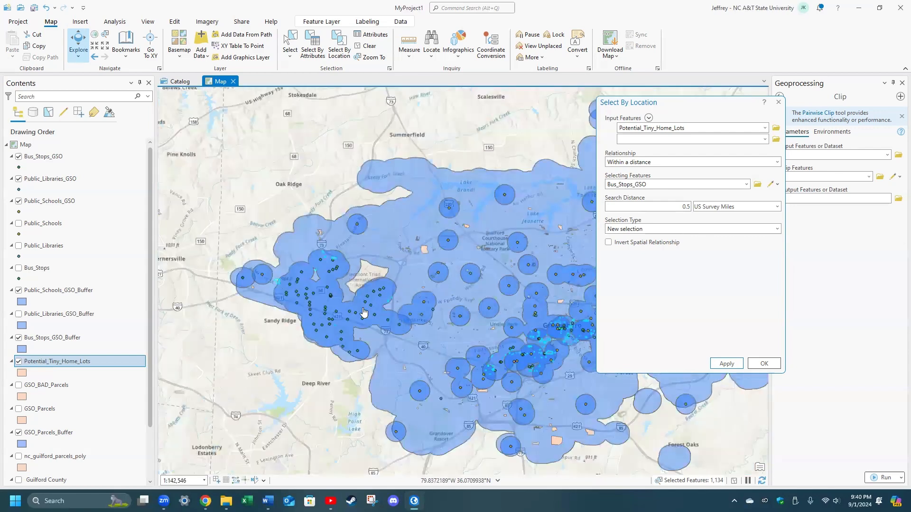
drag(550, 308, 433, 286)
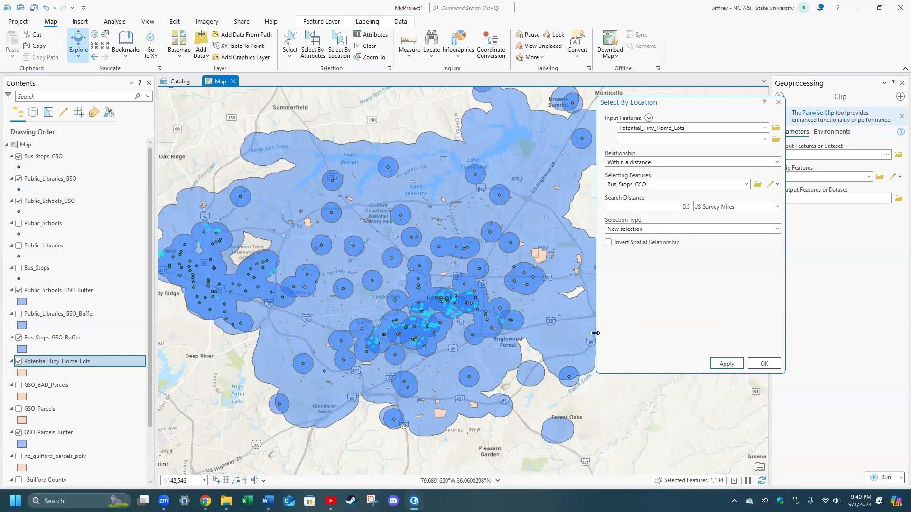
Close the location selection dialog and make a layer from the selected features of Potential_Tiny_Home_Lots.
click(779, 103)
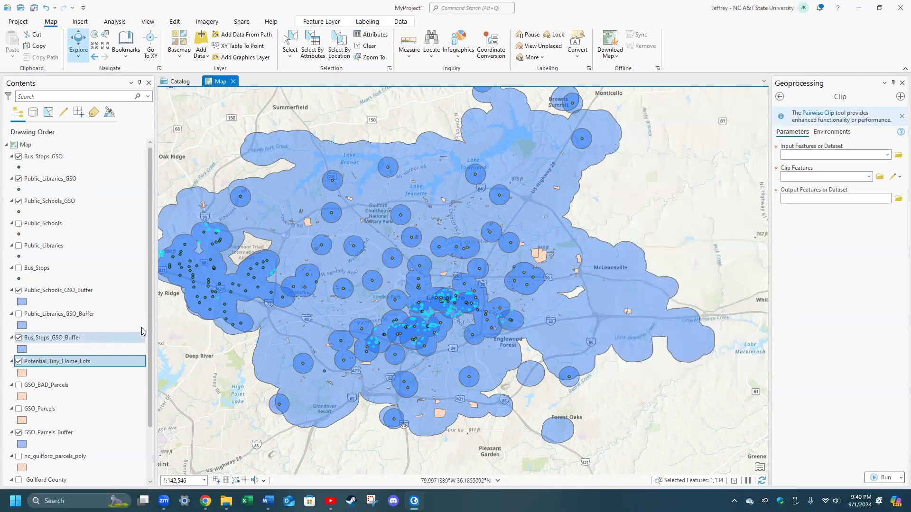
right_click(53, 362)
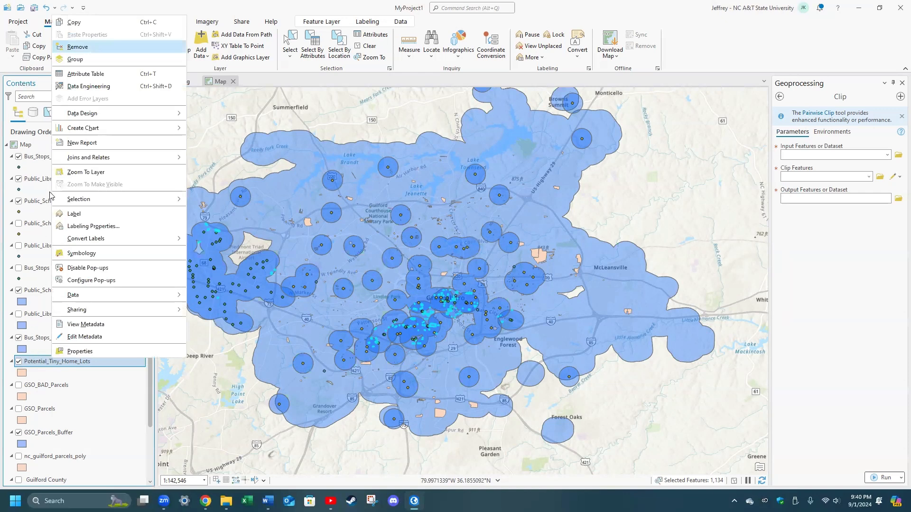
mouse_move(101, 198)
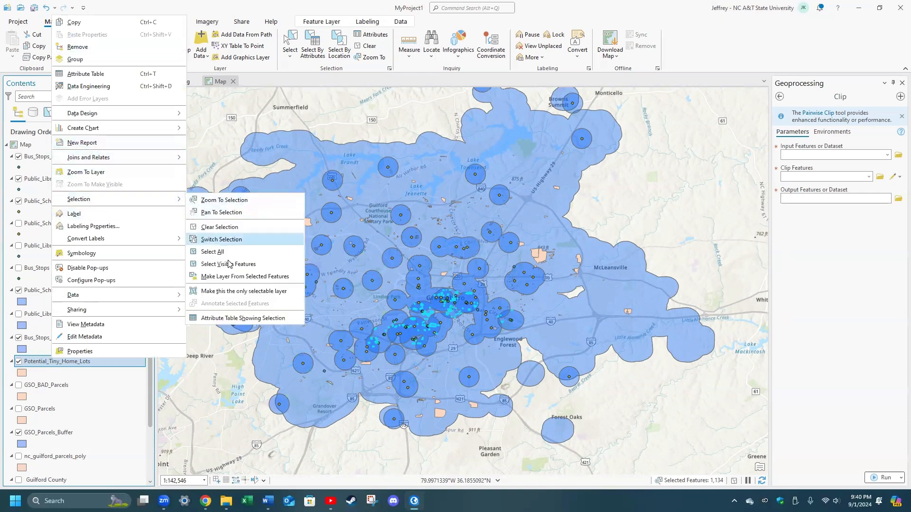
click(245, 276)
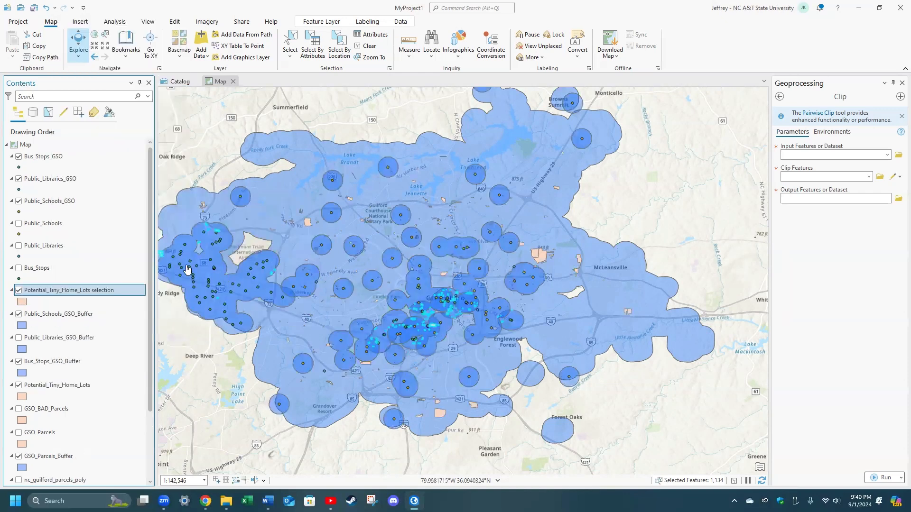
Rename the new selection layer to Potential_Tiny_Home_Lots_Near_Bus_Stop in its layer properties.
double_click(88, 291)
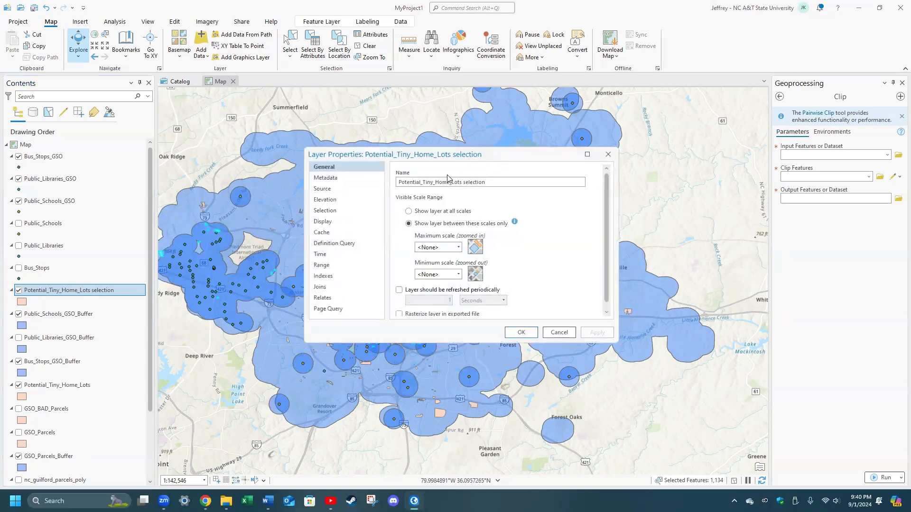
drag(464, 182, 601, 186)
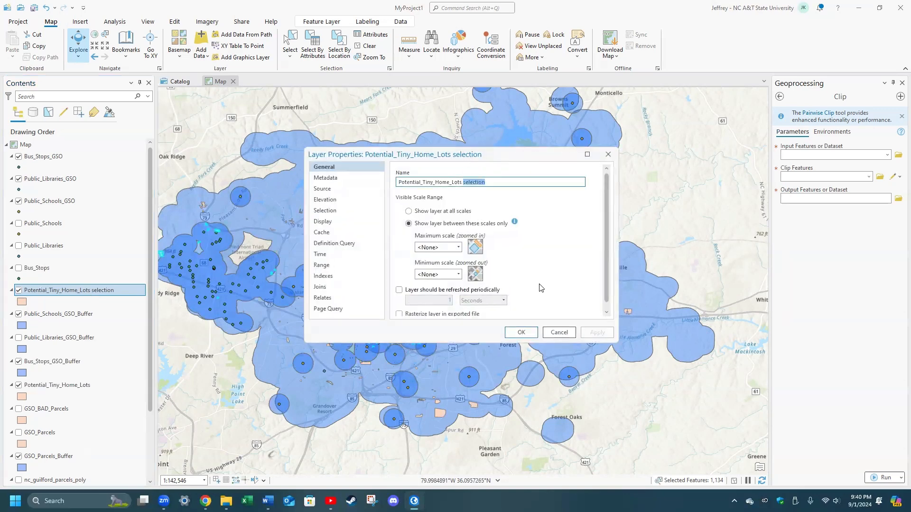
text(N)
text(_Bus_Stop)
click(521, 332)
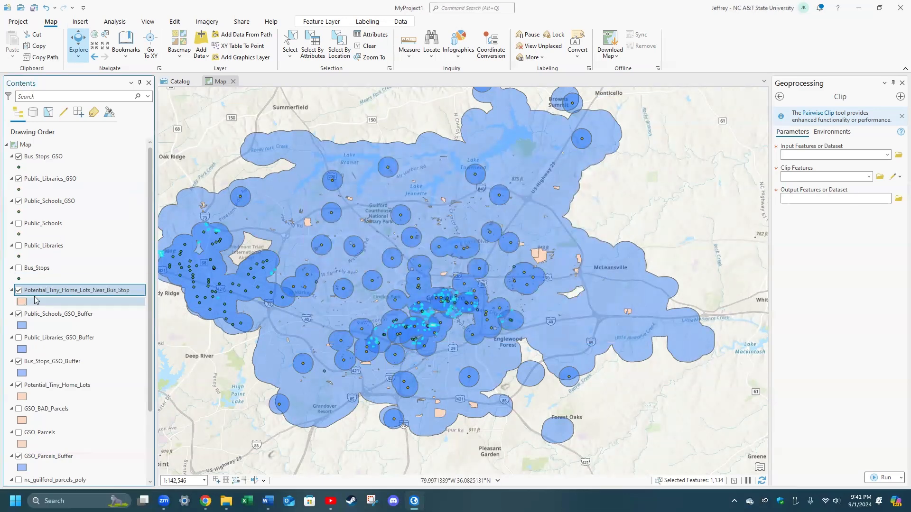
Clear the current selection and select by location the Potential_Tiny_Home_Lots within a distance of 0.5 US Survey Miles of Public_Libraries_GSO.
click(369, 46)
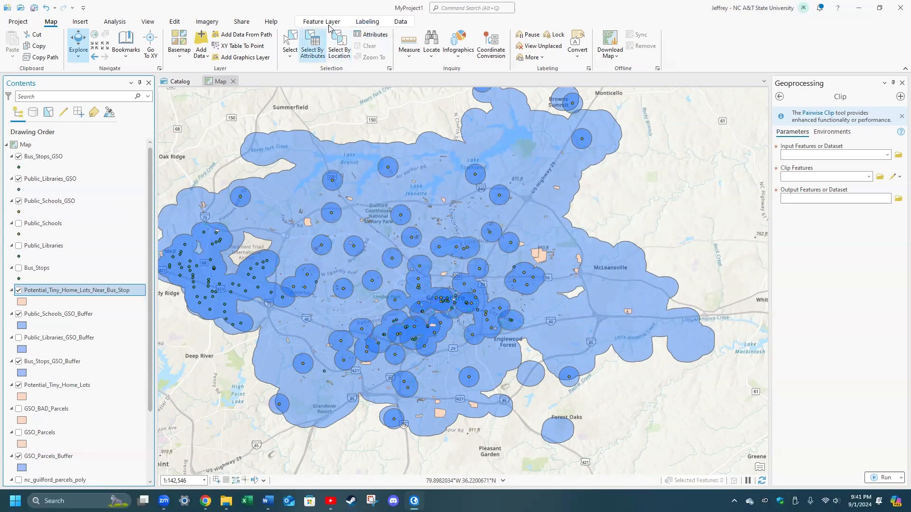
click(338, 46)
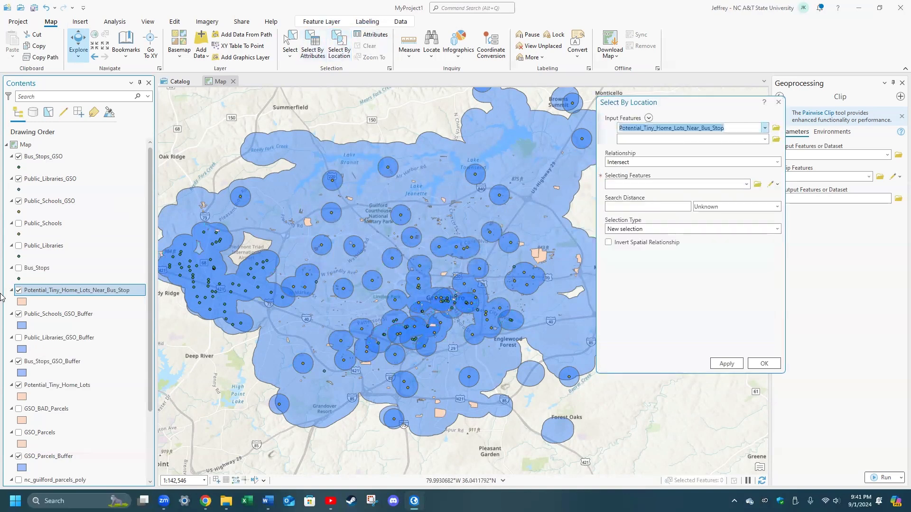
click(763, 129)
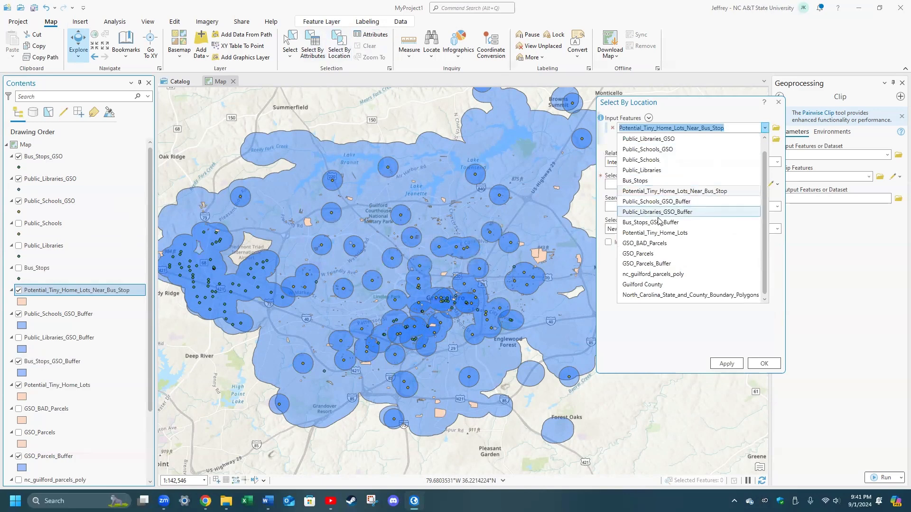
click(660, 232)
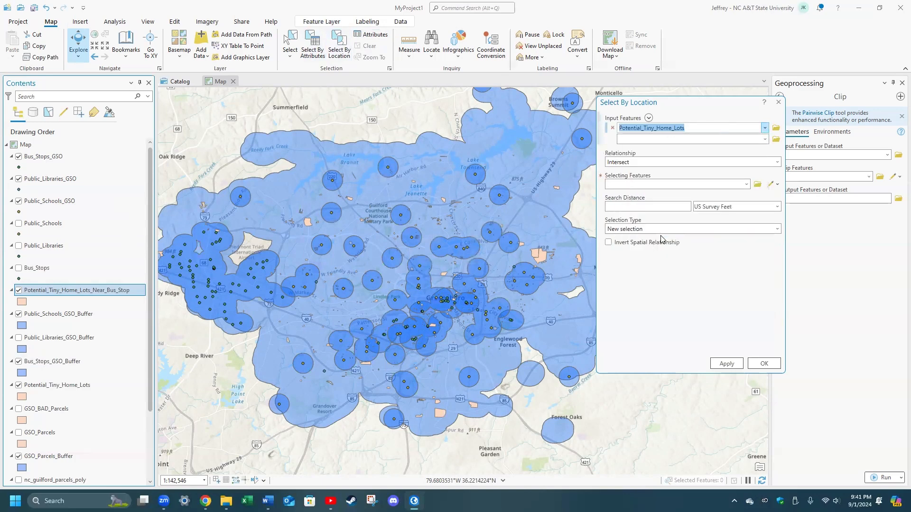
click(778, 163)
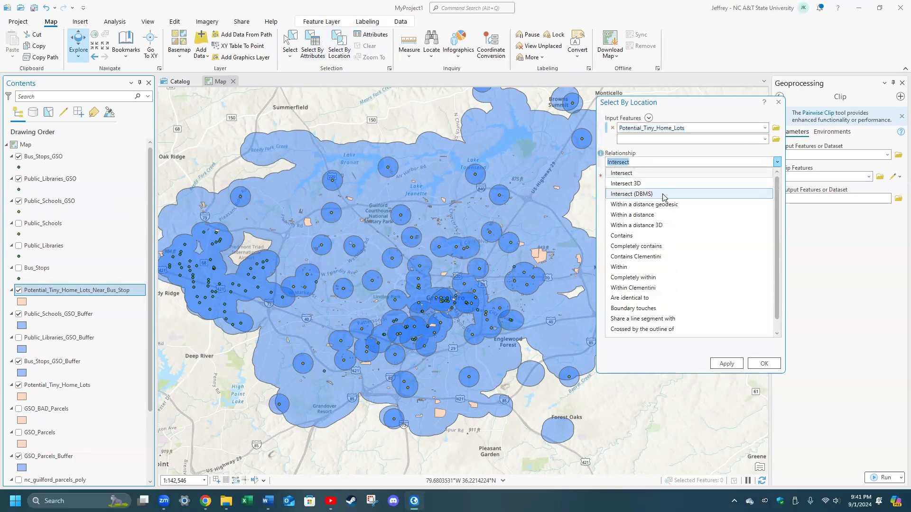
click(636, 218)
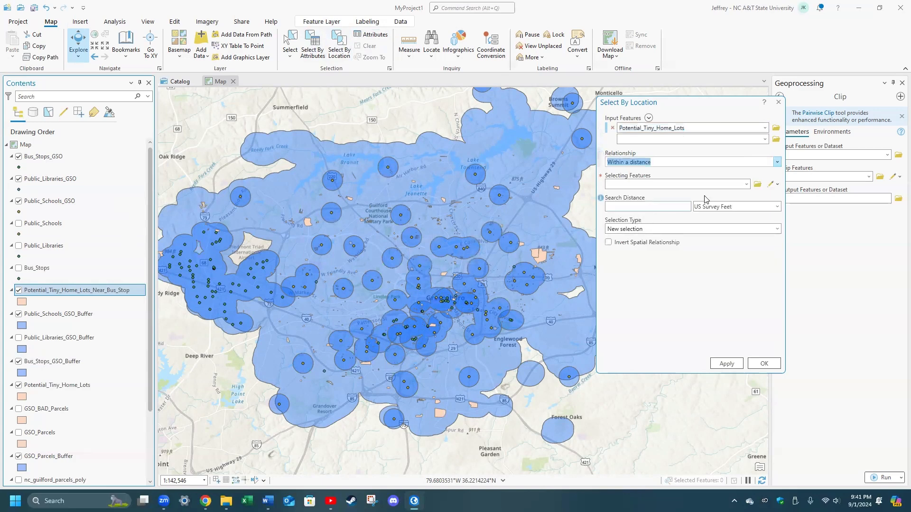
click(747, 184)
click(626, 206)
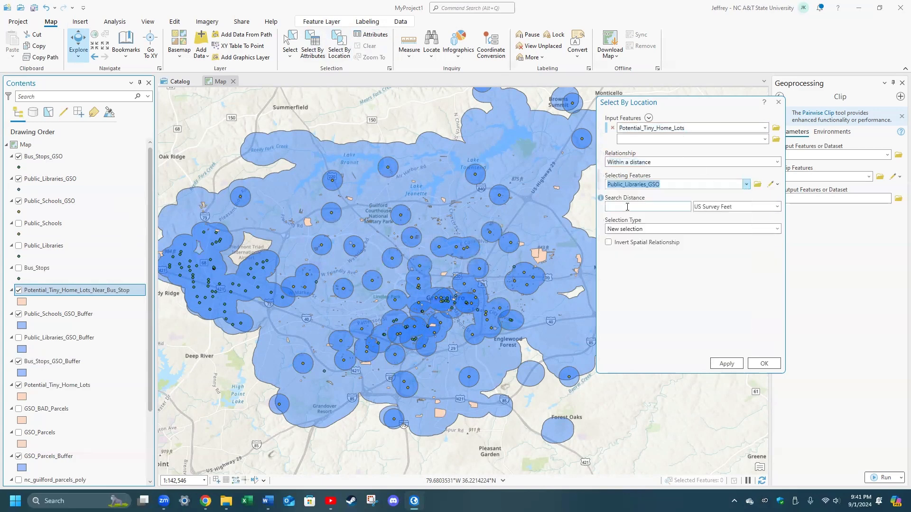
text(0.)
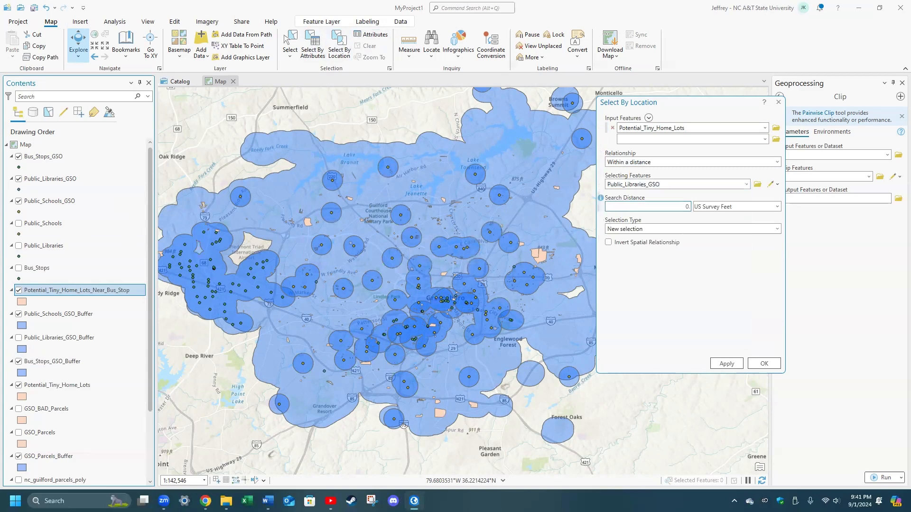
text(5)
click(719, 207)
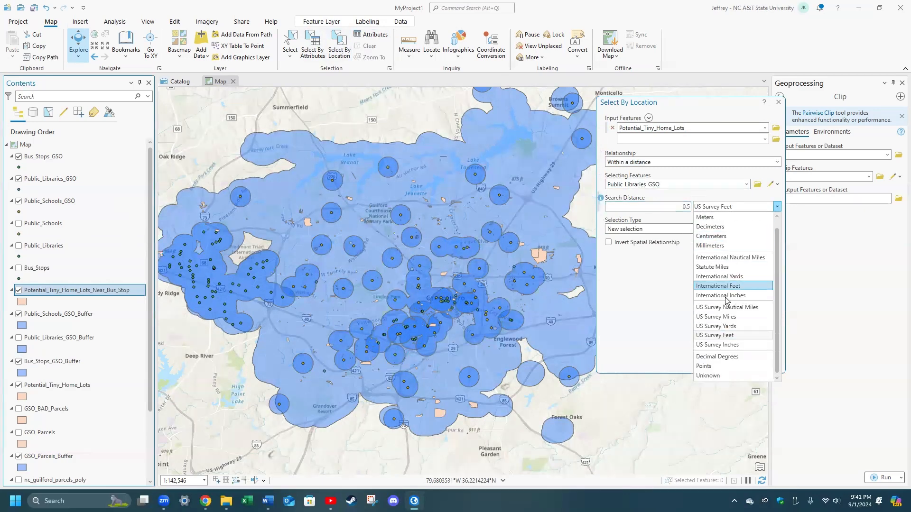
click(716, 316)
click(719, 364)
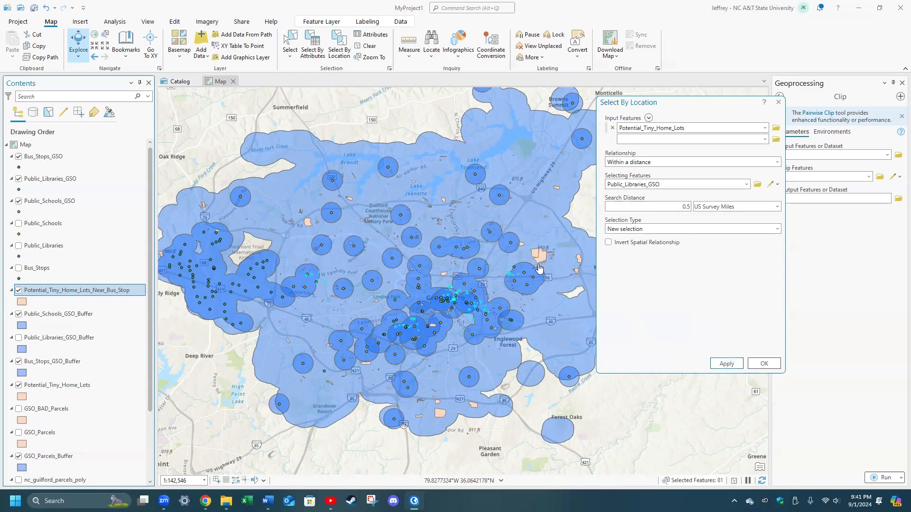
click(763, 364)
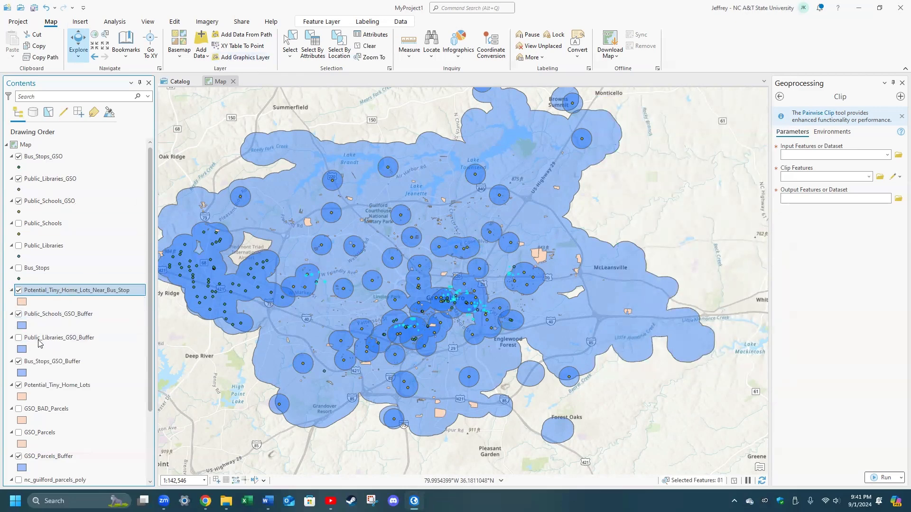
Make a layer from the Potential_Tiny_Home_Lots features selected near public libraries.
right_click(42, 385)
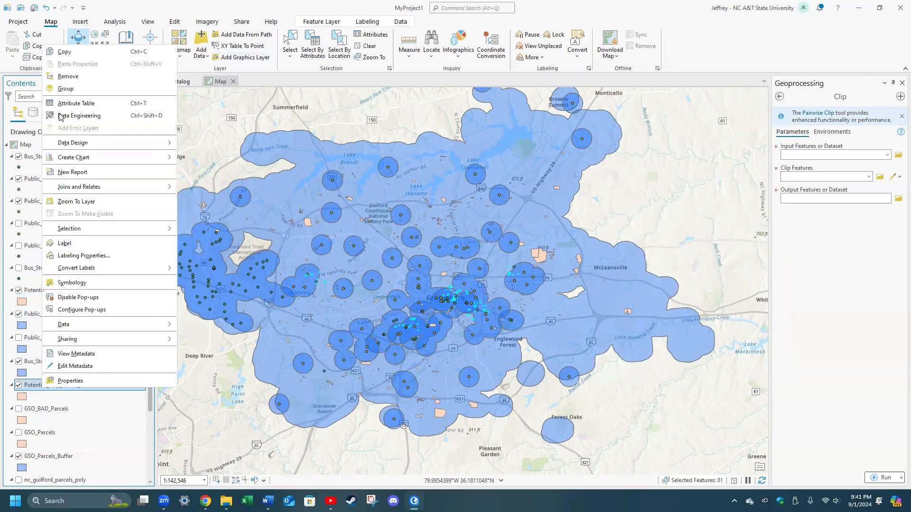
mouse_move(81, 231)
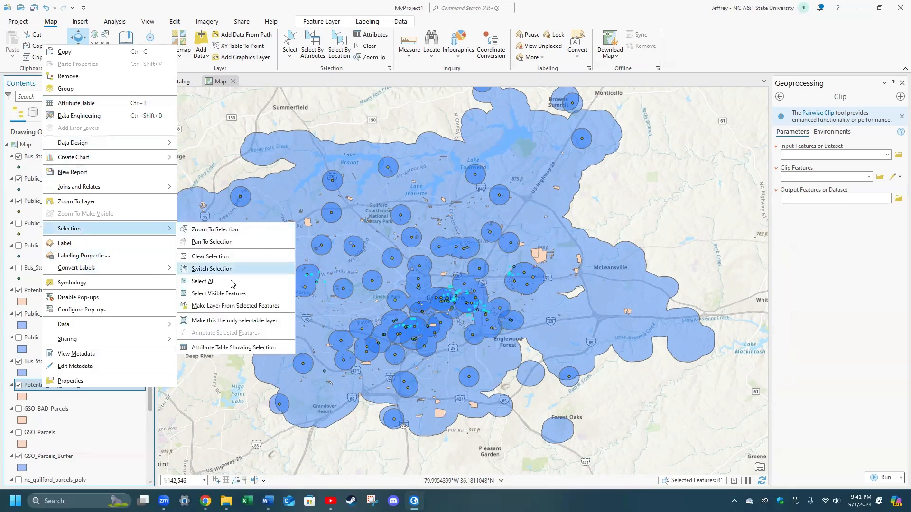
click(232, 305)
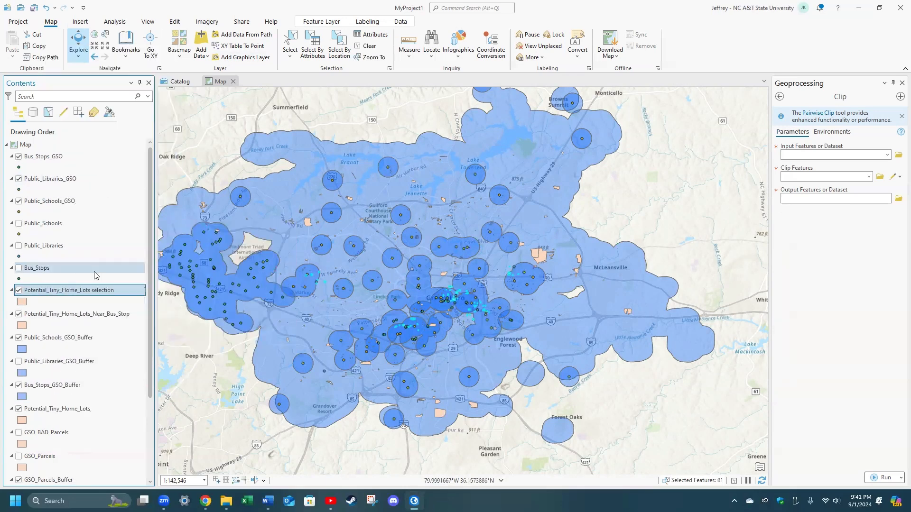
Rename the new selection layer to Potential_Tiny_Home_Lots_Near_Libraries in its layer properties.
double_click(98, 290)
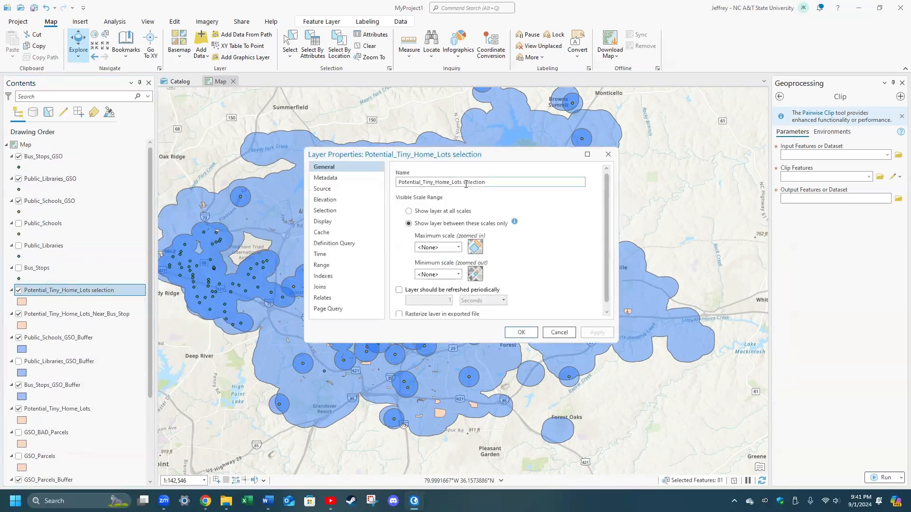
drag(463, 183, 529, 209)
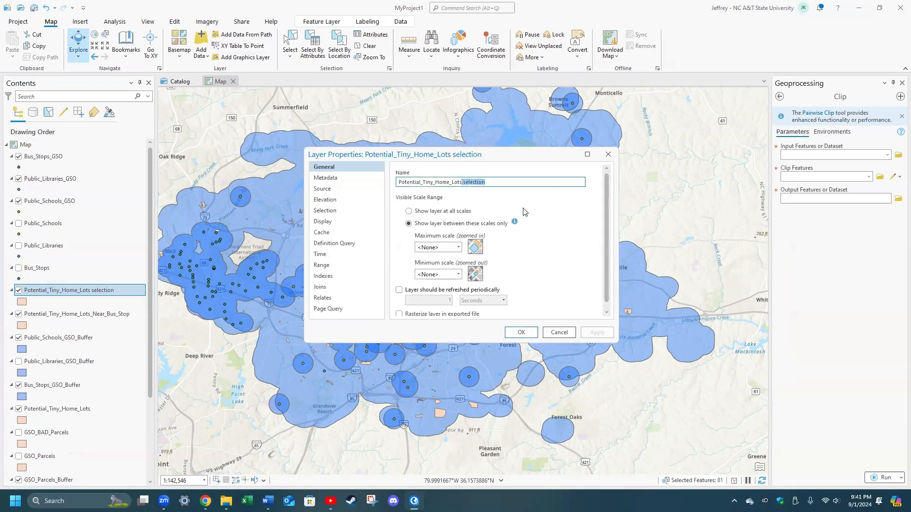
text(_Near_Librarie)
click(521, 332)
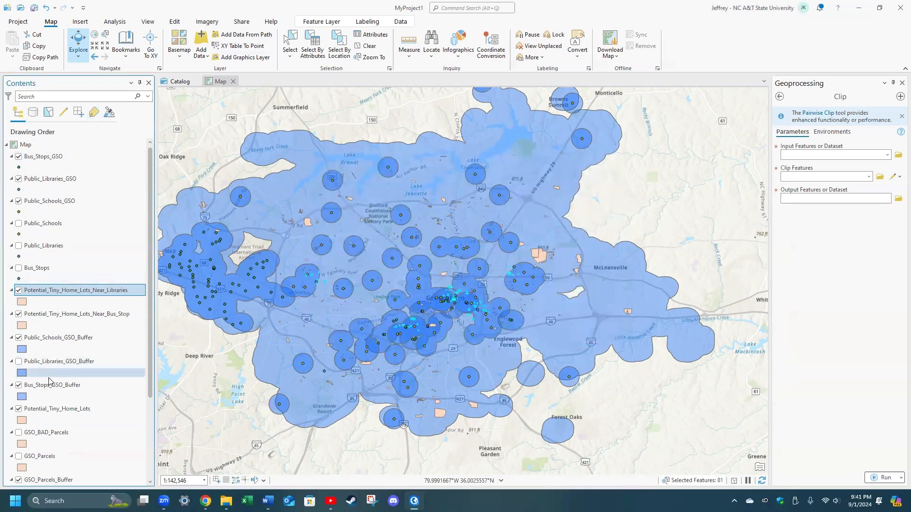
Clear the current selection and select by location the Potential_Tiny_Home_Lots within a distance of 0.5 US Survey Miles of Public_Schools_GSO.
click(367, 46)
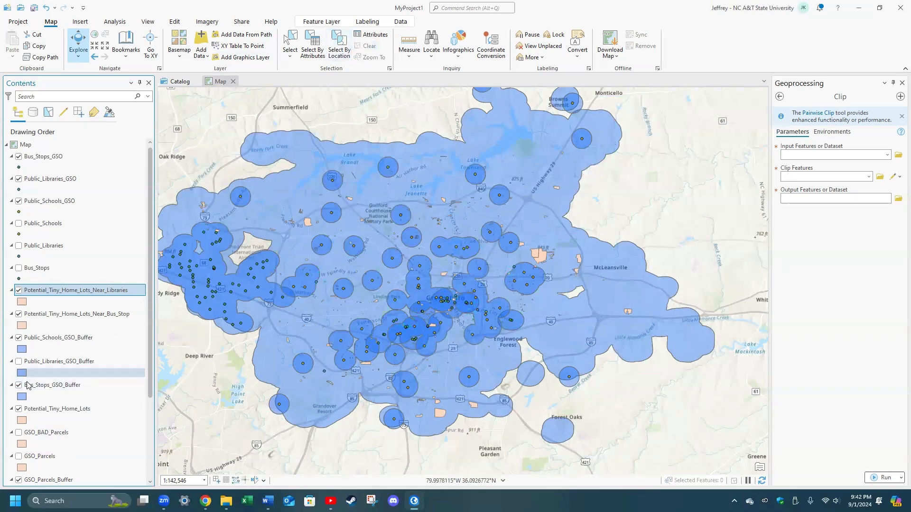
click(47, 409)
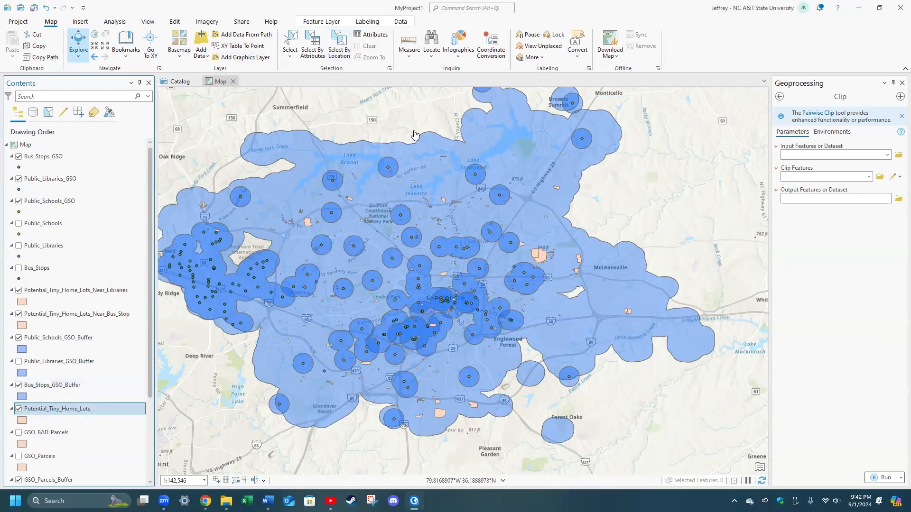
click(335, 46)
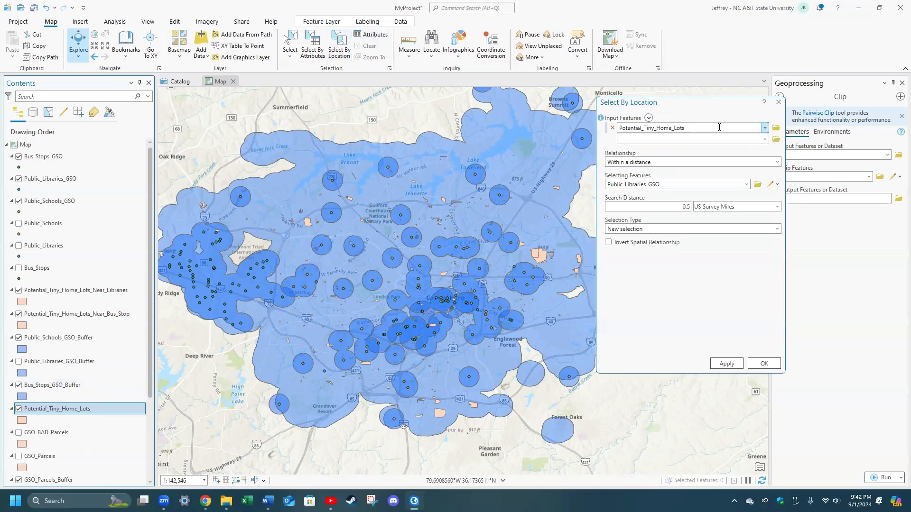
click(747, 185)
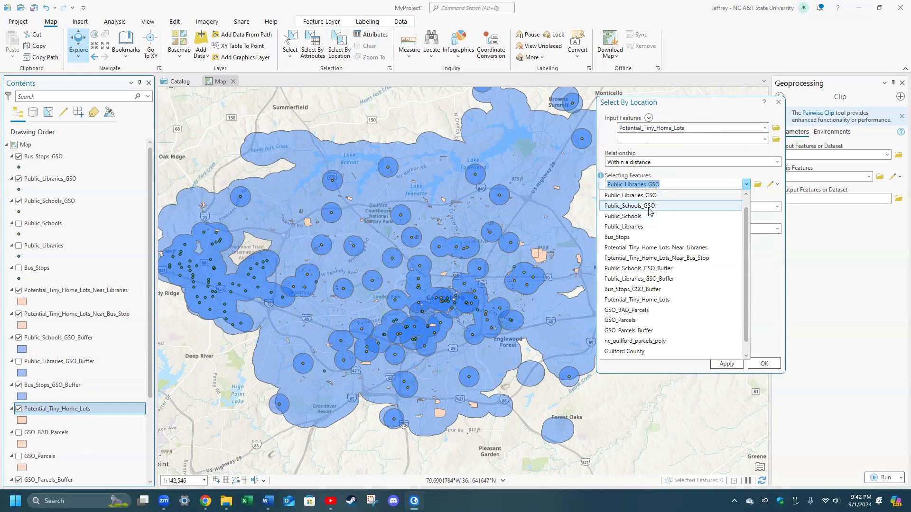
click(649, 206)
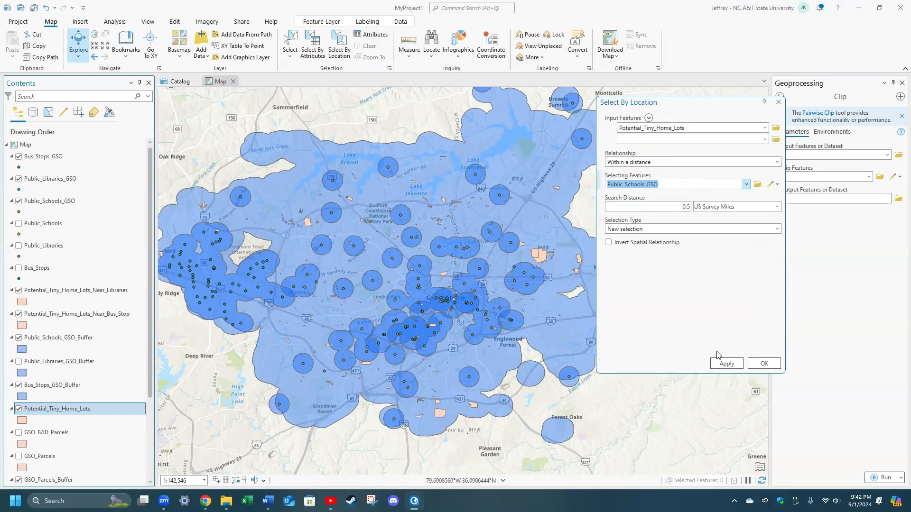
click(724, 364)
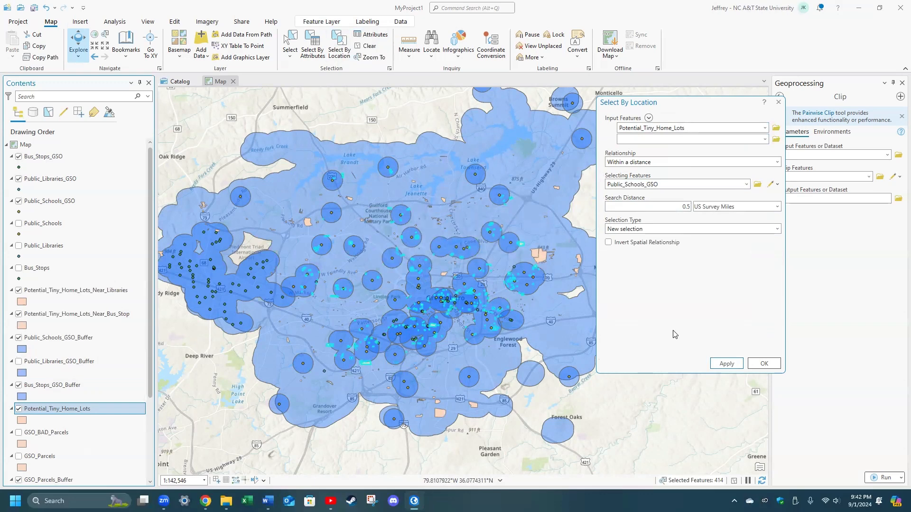
click(764, 364)
Examine the lots selected near public schools against the school buffers across the Greensboro map.
scroll(407, 214, up, 5)
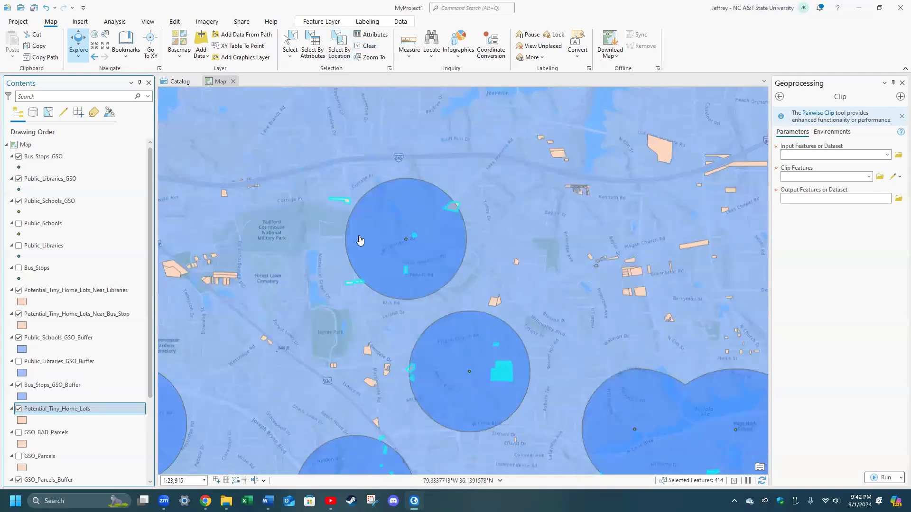
scroll(360, 240, up, 4)
scroll(371, 269, down, 5)
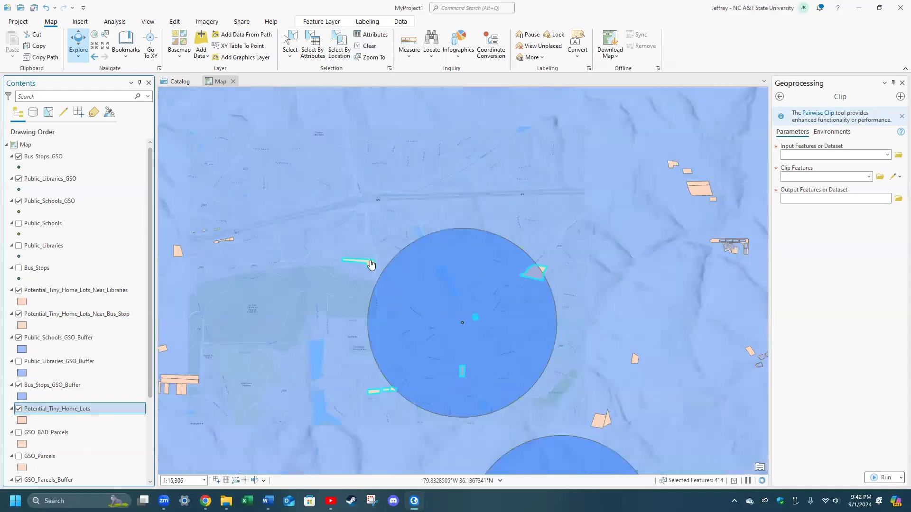
scroll(394, 308, down, 1)
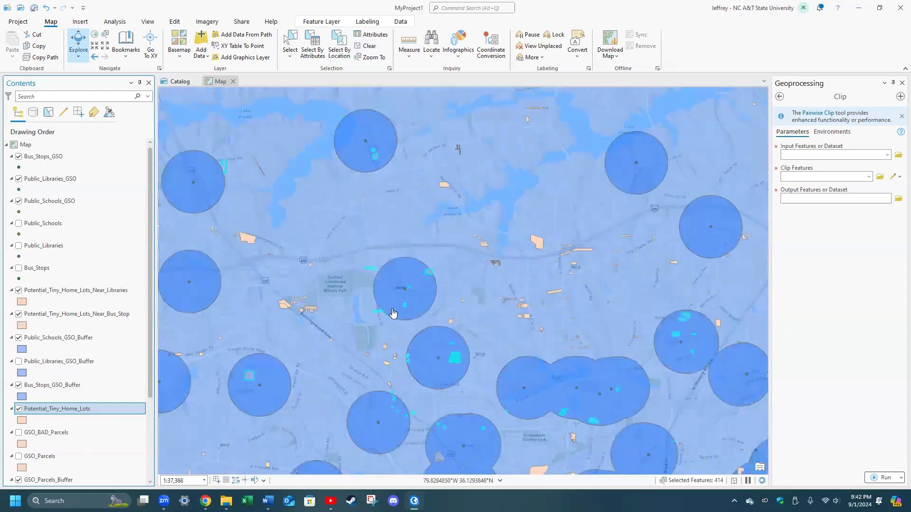
drag(431, 395, 479, 347)
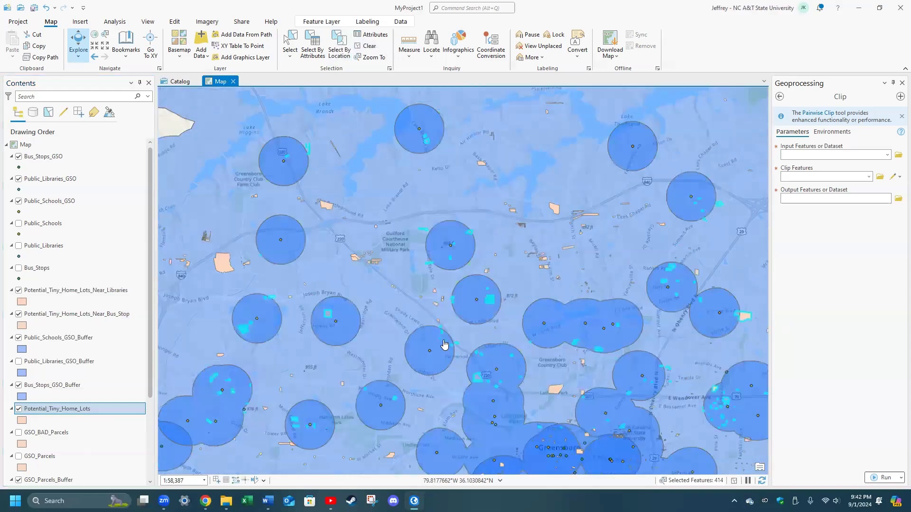
scroll(444, 345, up, 4)
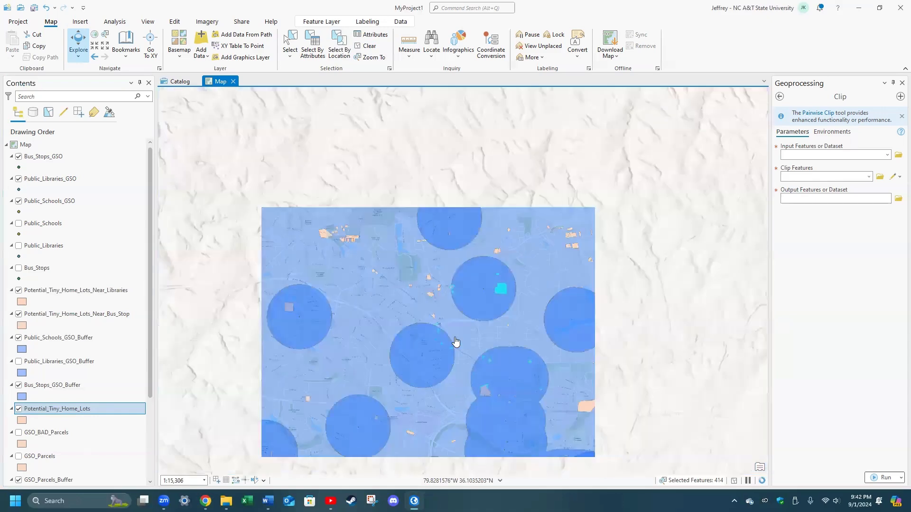
scroll(456, 342, down, 4)
drag(672, 384, 450, 358)
scroll(439, 216, up, 8)
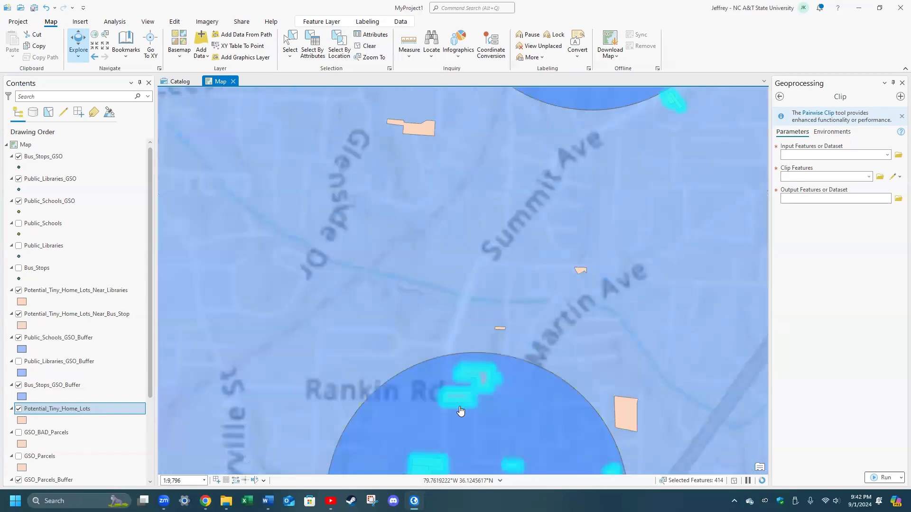
scroll(459, 410, down, 4)
drag(478, 398, 478, 276)
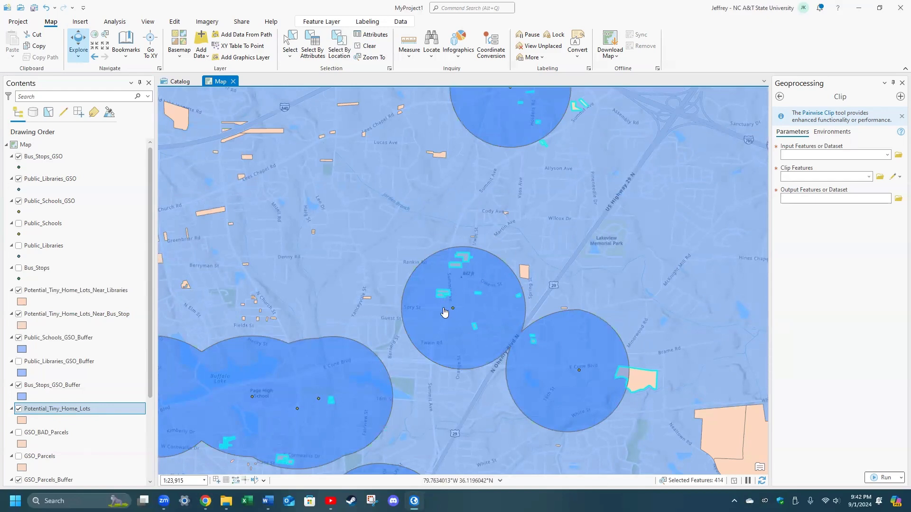
drag(508, 159, 481, 309)
drag(553, 420, 546, 277)
scroll(351, 411, down, 4)
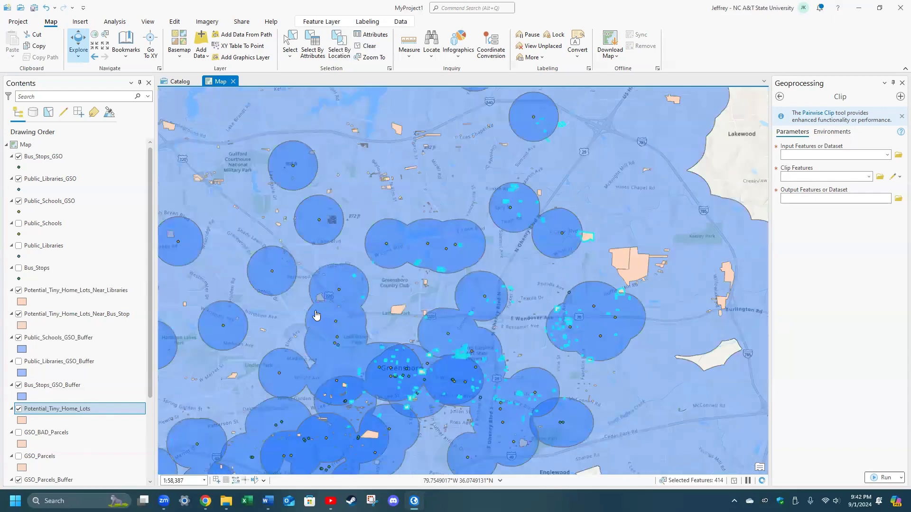
scroll(248, 322, down, 2)
drag(249, 321, 311, 305)
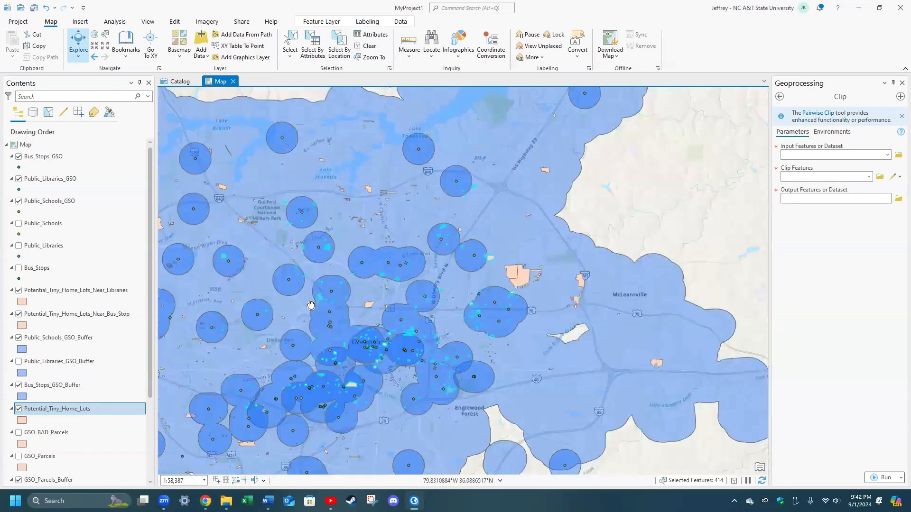
scroll(317, 329, down, 2)
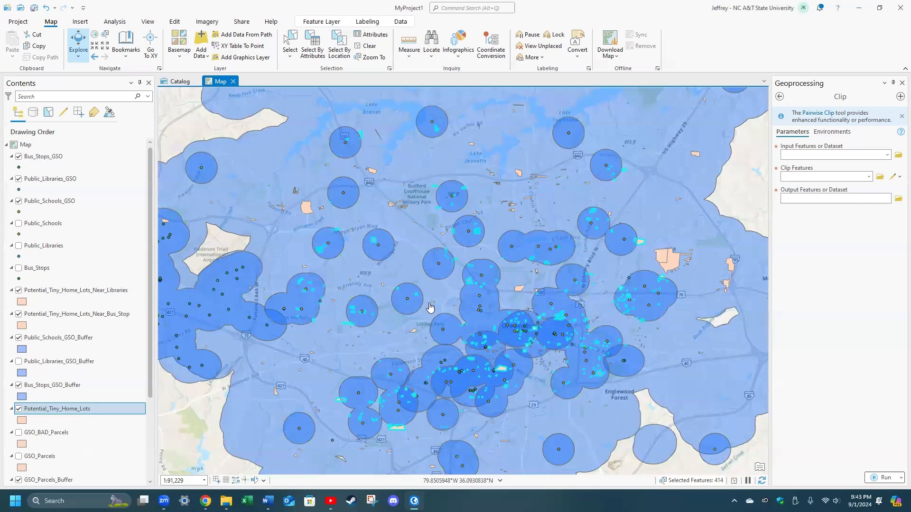
scroll(334, 302, down, 2)
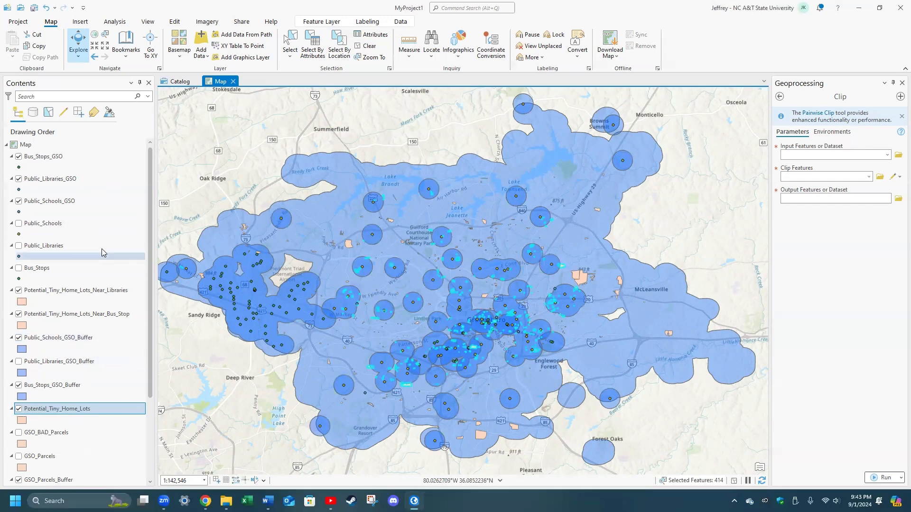
Make a layer from the Potential_Tiny_Home_Lots features selected near public schools.
right_click(77, 412)
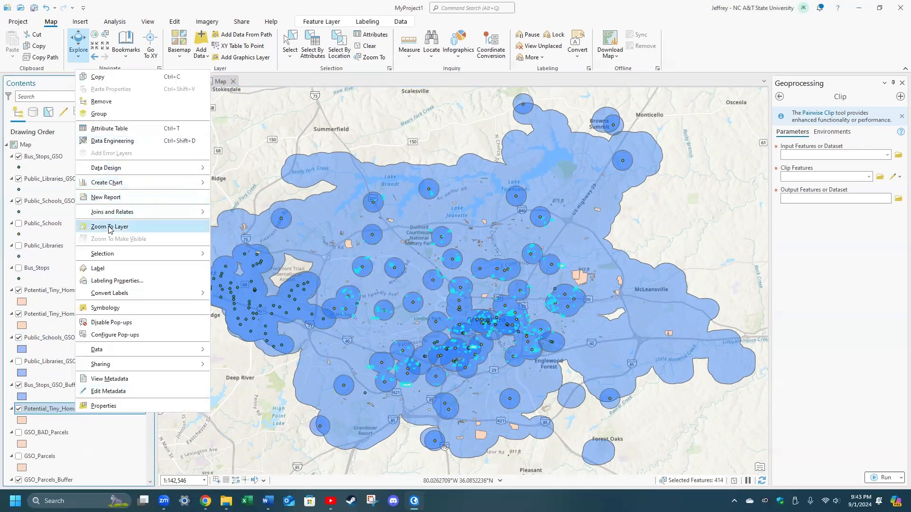
mouse_move(111, 254)
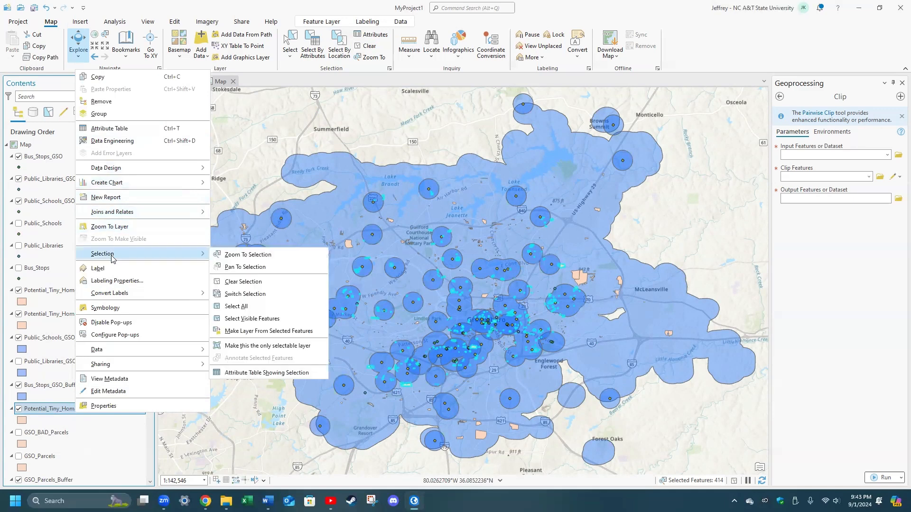
click(269, 331)
Rename the new selection layer to Potential_Tiny_Home_Lots_Near_Schools in its layer properties.
double_click(106, 292)
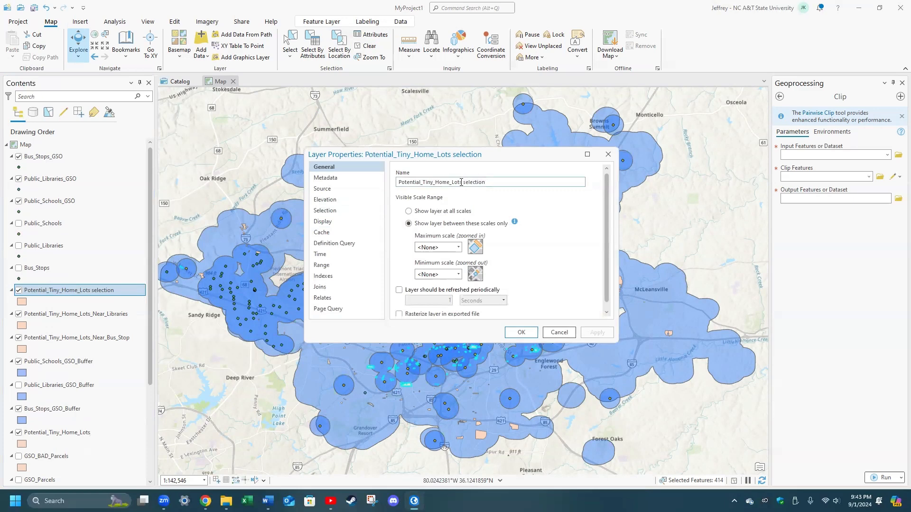
drag(461, 183, 544, 194)
text(_Near_School)
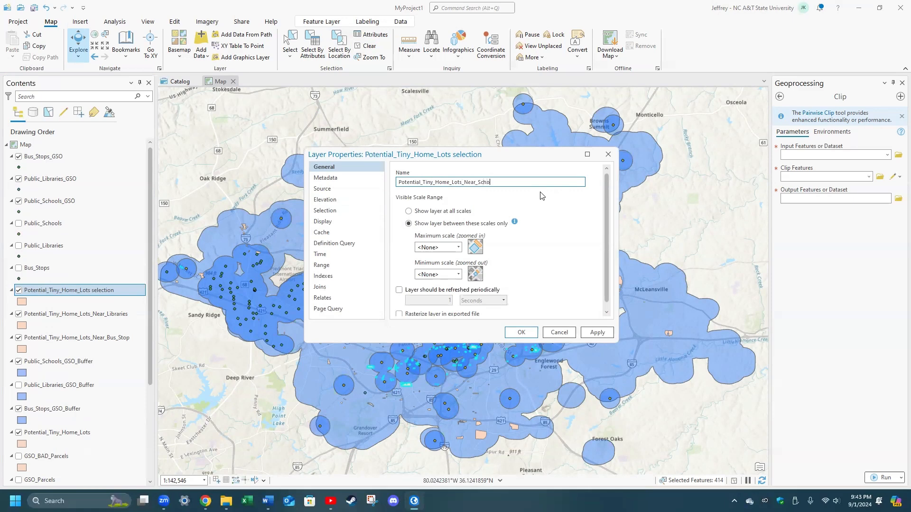
click(521, 332)
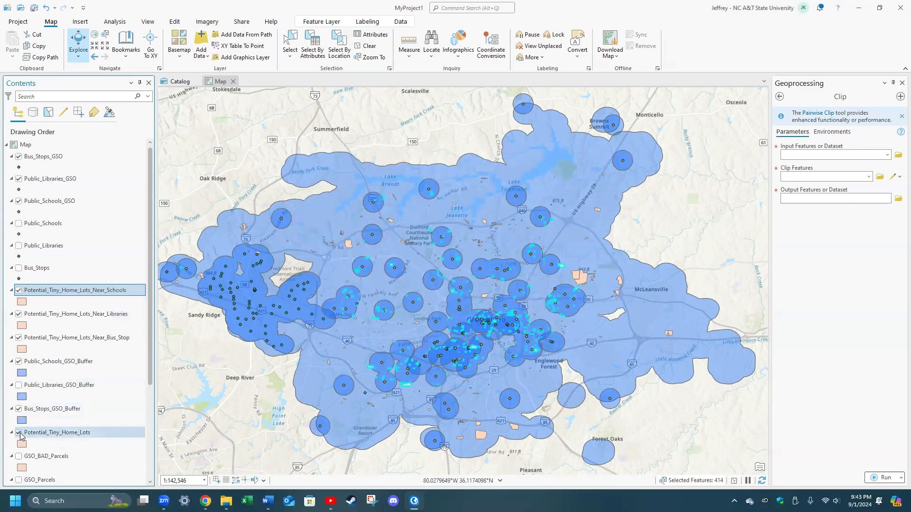
Hide the Potential_Tiny_Home_Lots, Public_Schools_GSO_Buffer and Bus_Stops_GSO_Buffer layers on the map.
click(19, 432)
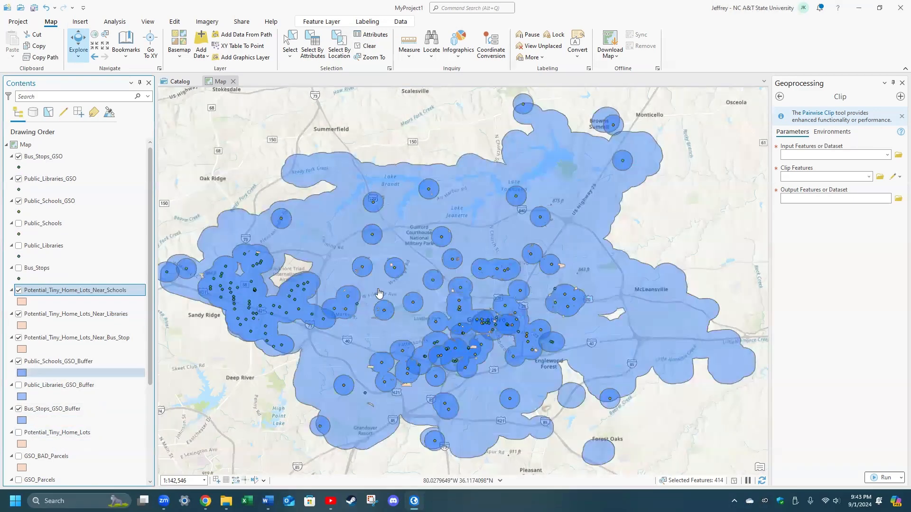
drag(401, 377, 466, 315)
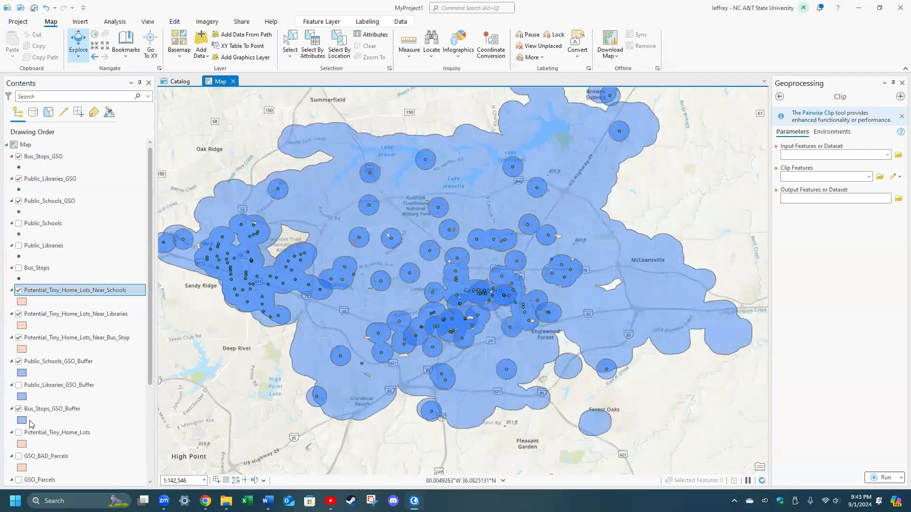
click(19, 410)
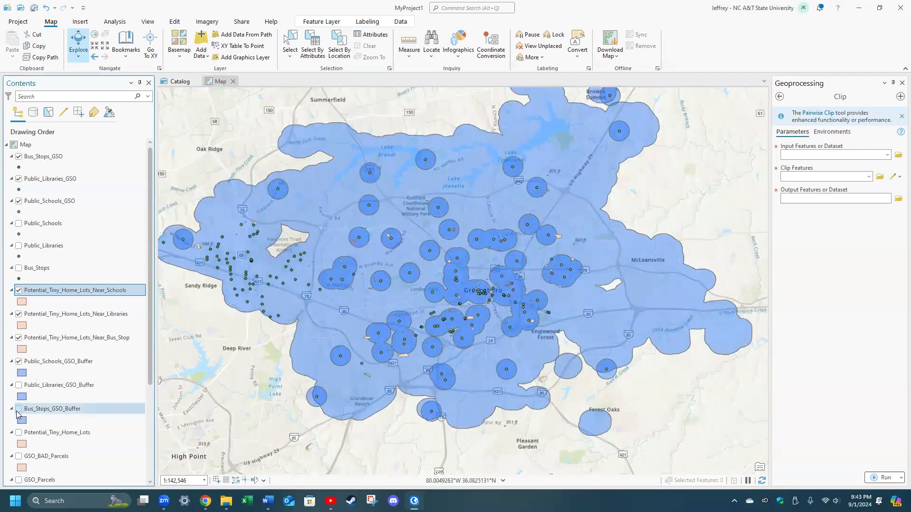
click(18, 408)
scroll(19, 422, down, 3)
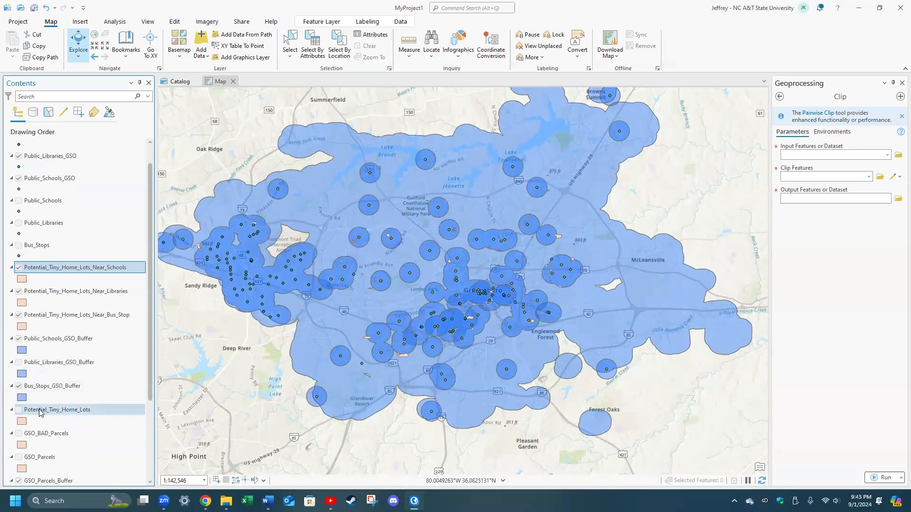
click(19, 435)
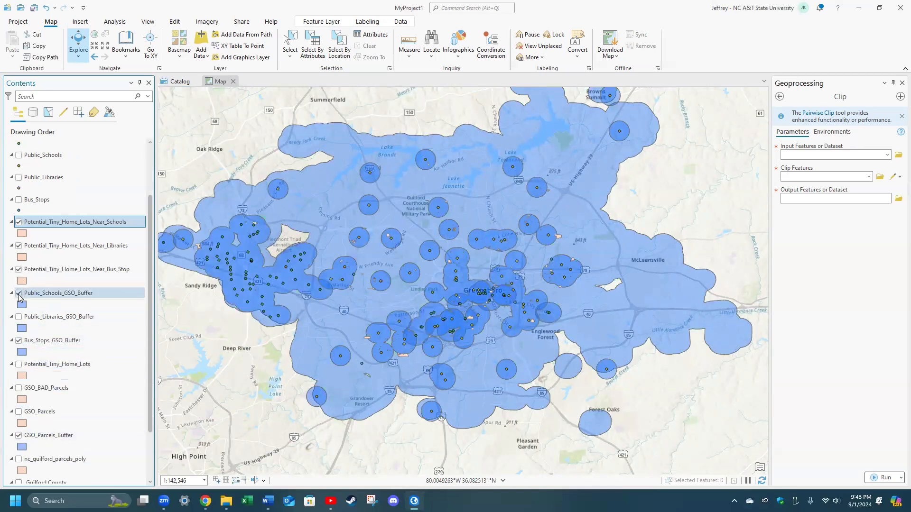
click(18, 293)
click(23, 341)
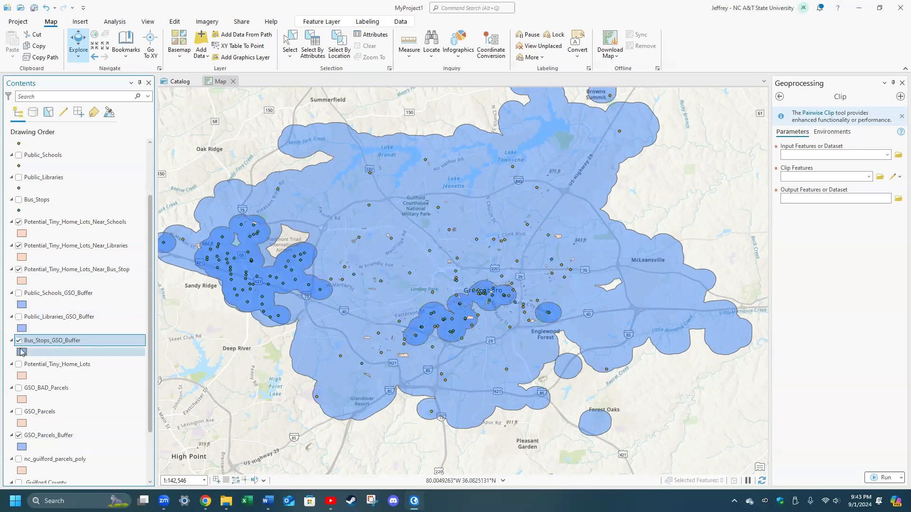
click(19, 341)
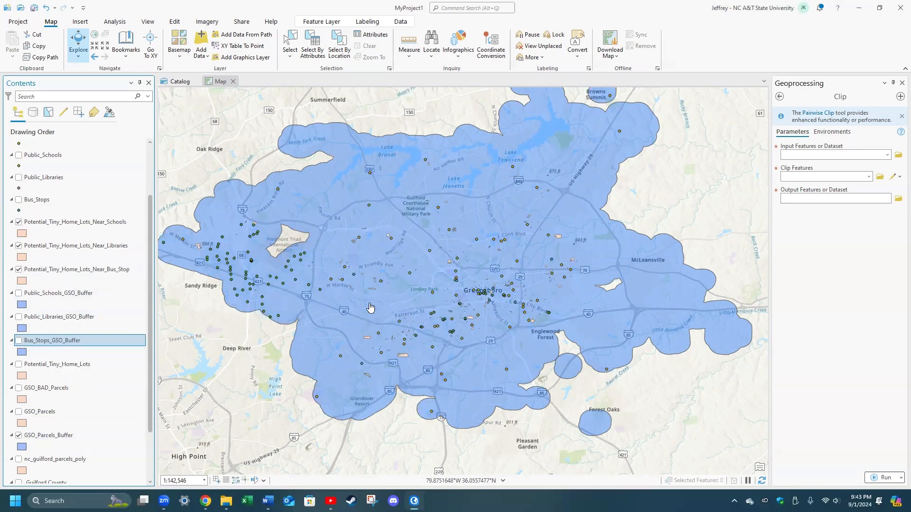
Hide the Bus_Stops_GSO, Public_Libraries_GSO and Public_Schools_GSO point layers on the map.
scroll(29, 283, up, 3)
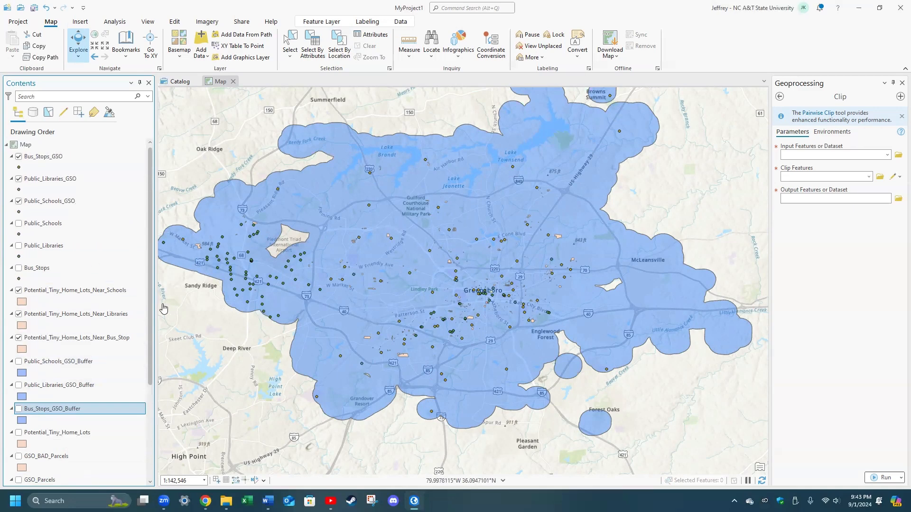
click(19, 157)
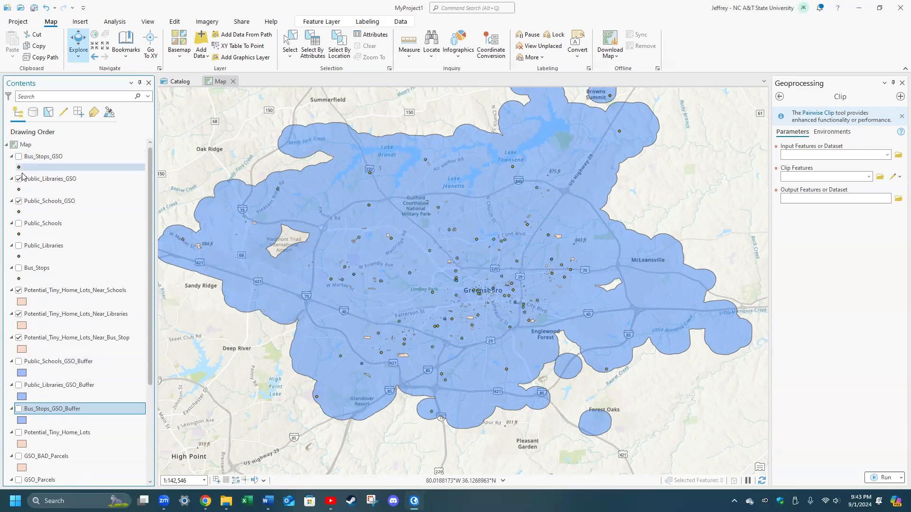
click(19, 179)
click(19, 201)
click(18, 202)
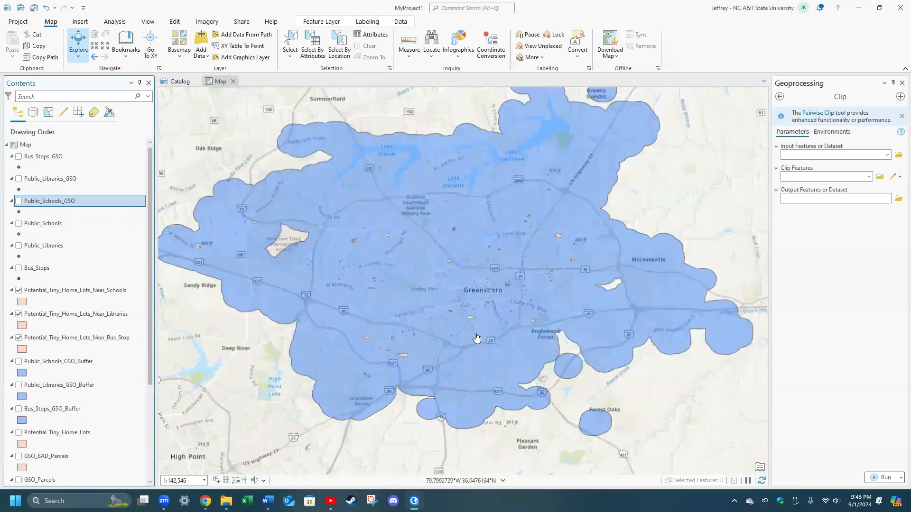
scroll(477, 332, up, 2)
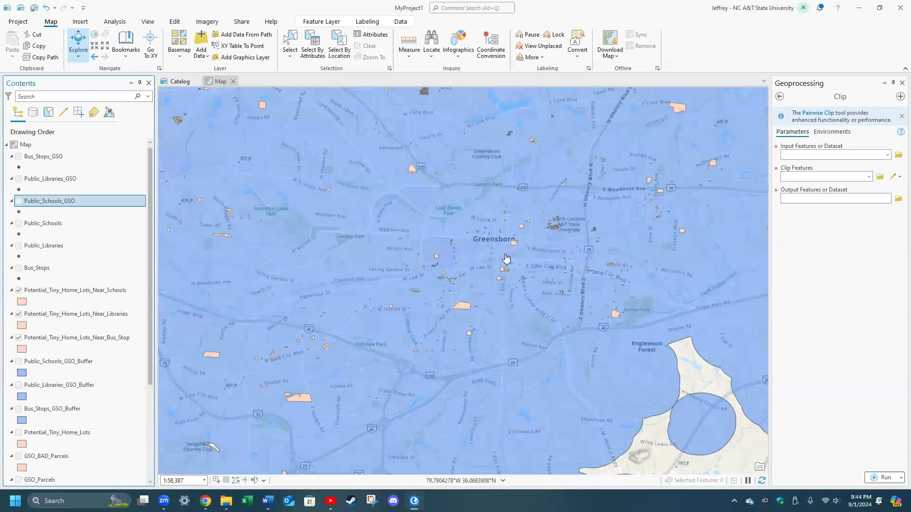
scroll(437, 327, down, 2)
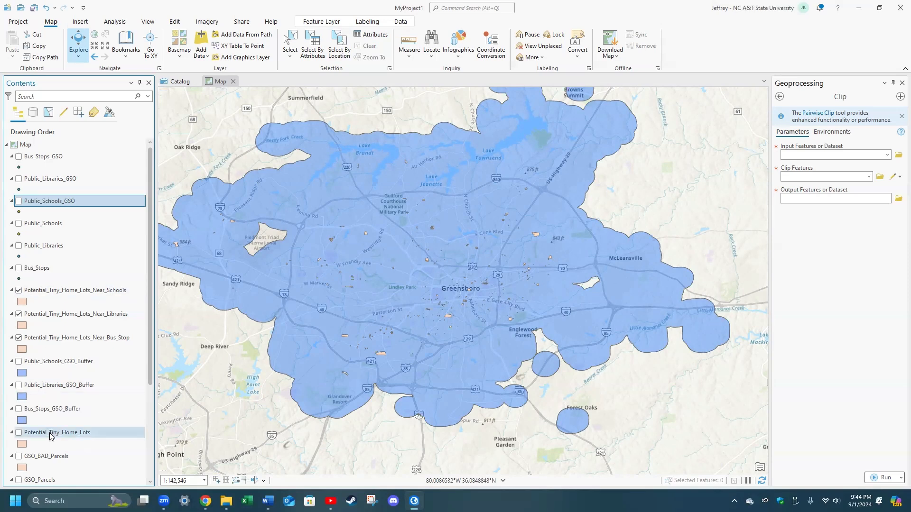
double_click(50, 290)
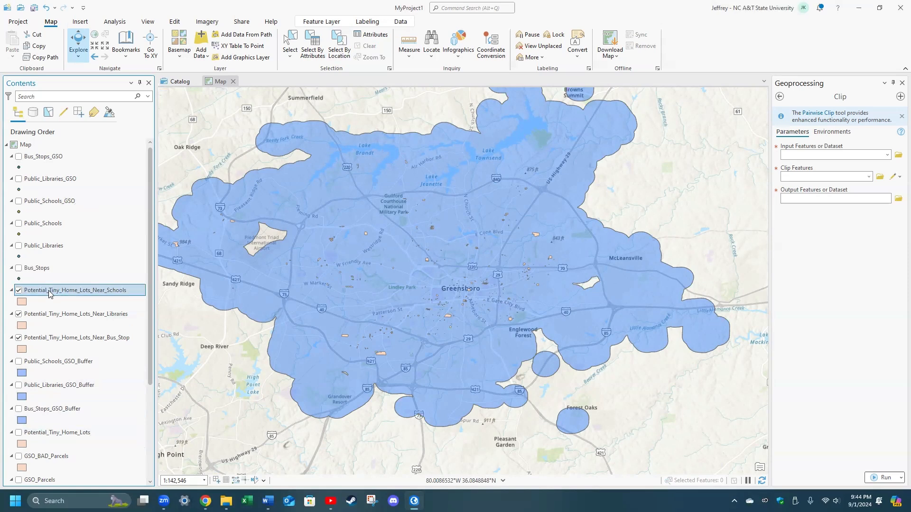
click(608, 154)
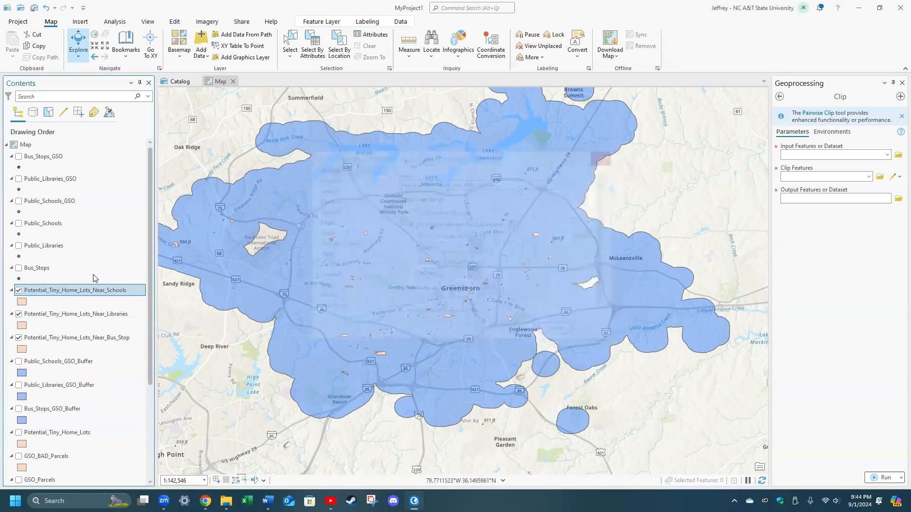
Try to add a School_Score field to the attribute table of Potential_Tiny_Home_Lots_Near_Schools.
right_click(48, 290)
click(78, 59)
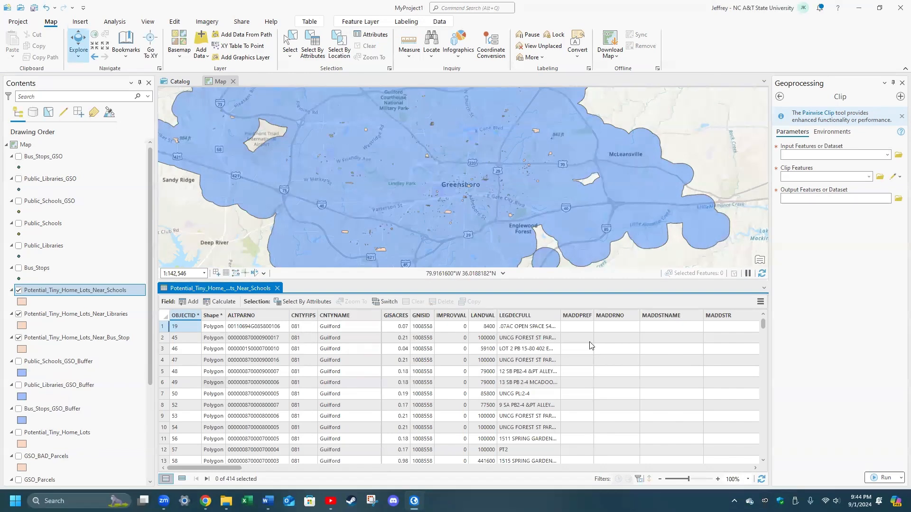
click(184, 301)
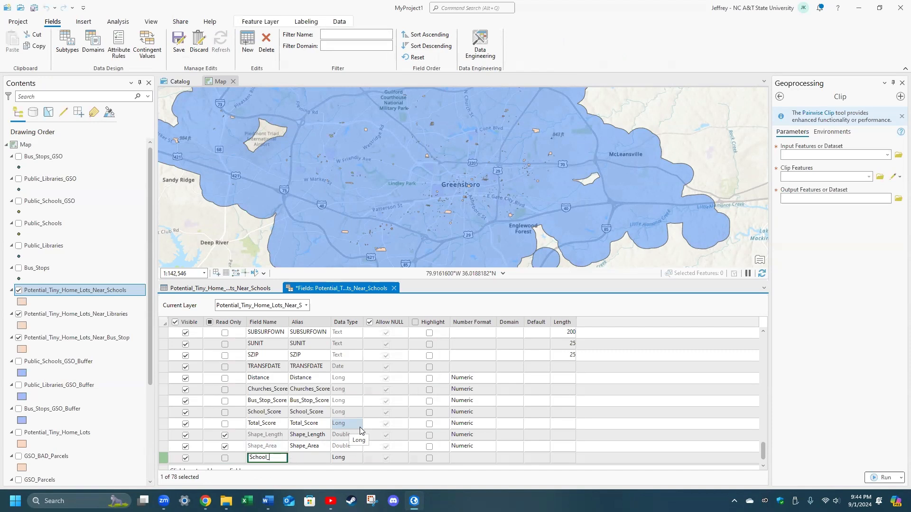
text(e)
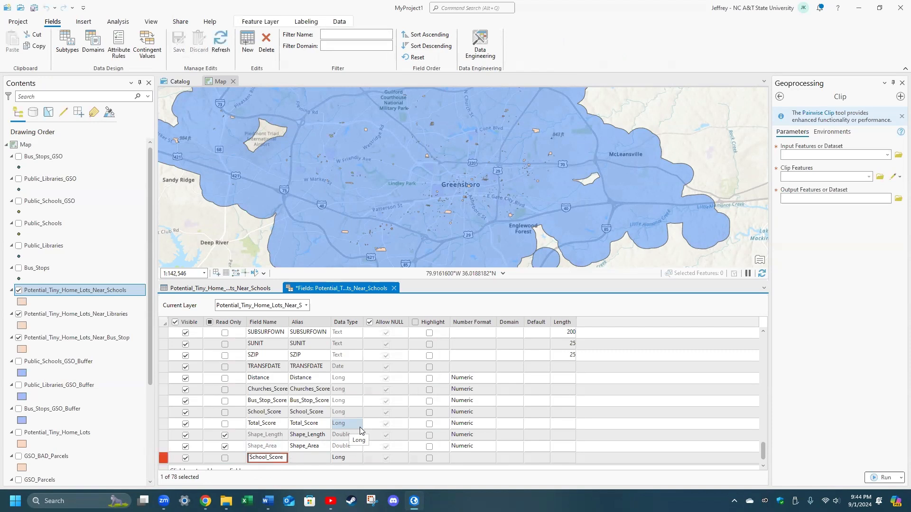
scroll(342, 427, down, 1)
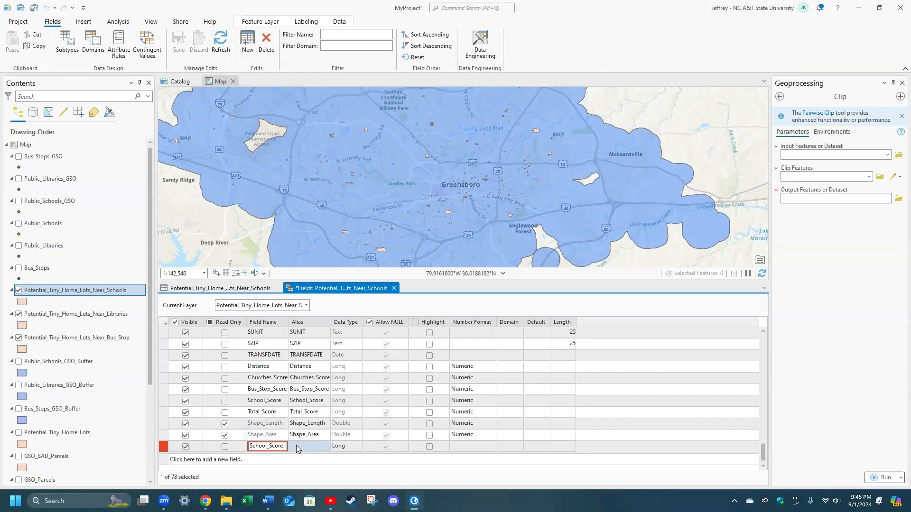
Clear the new field's name and close the fields view of Potential_Tiny_Home_Lots_Near_Schools without saving the changes.
key(BackSpace)
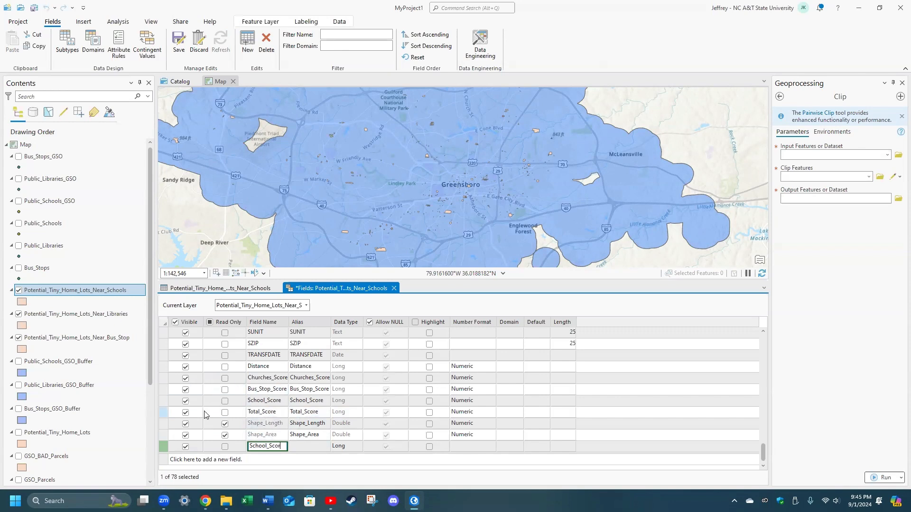
key(BackSpace)
key(BackSpace)
key(BackSpace)
key(BackSpace)
key(BackSpace)
key(BackSpace)
key(BackSpace)
key(BackSpace)
key(BackSpace)
key(BackSpace)
key(BackSpace)
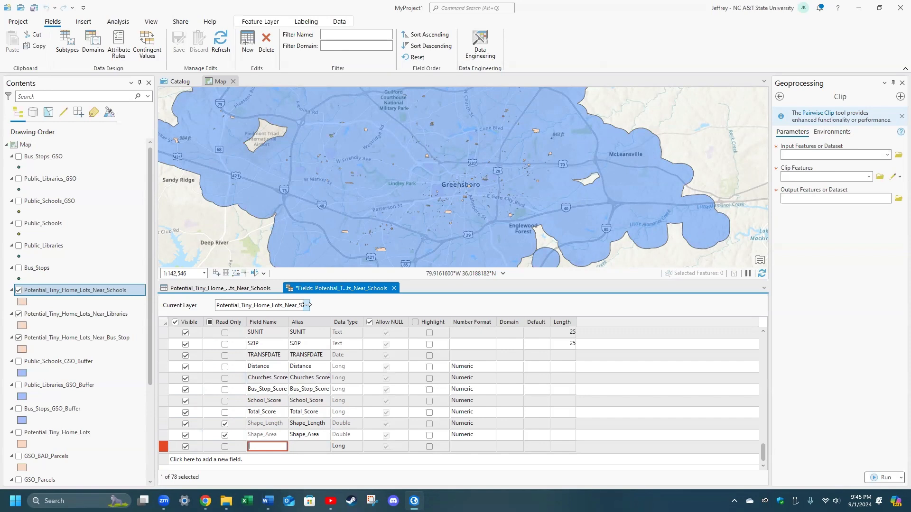
click(393, 288)
click(486, 267)
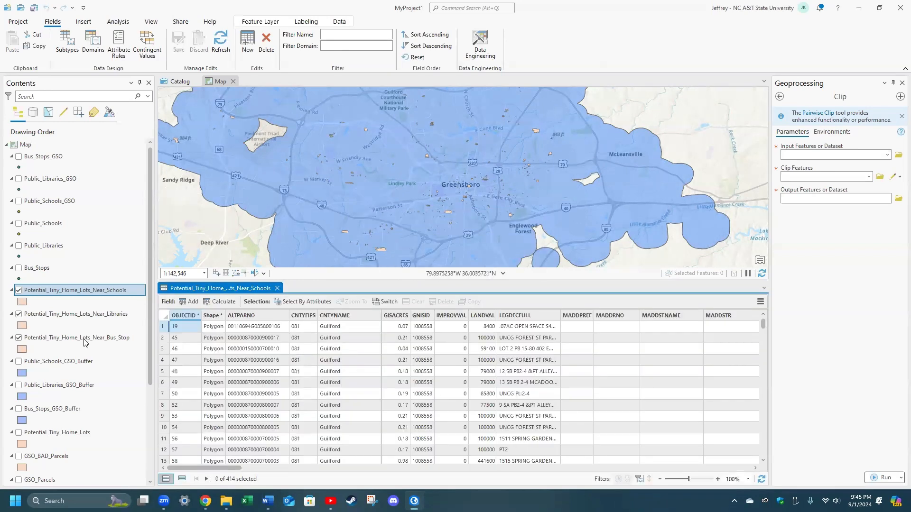
Delete the Total_Score field from the attribute table of the Potential_Tiny_Home_Lots layer.
right_click(53, 437)
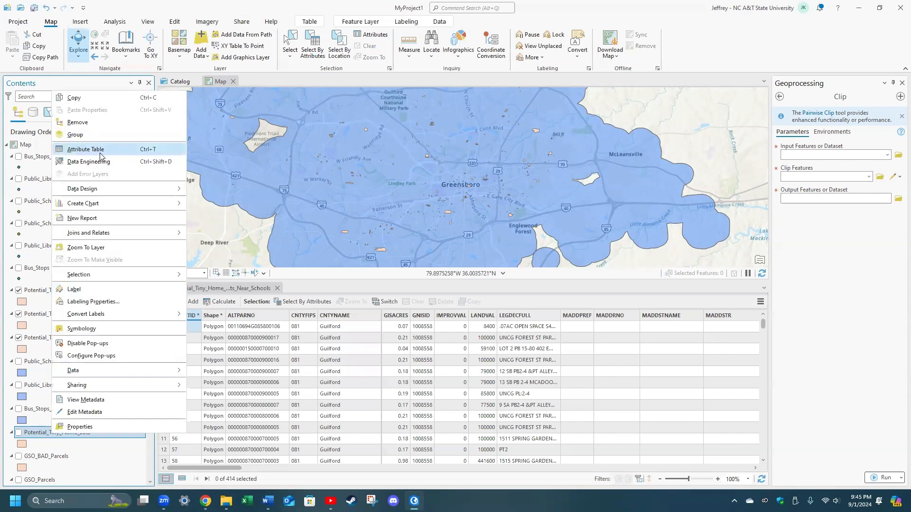
click(86, 150)
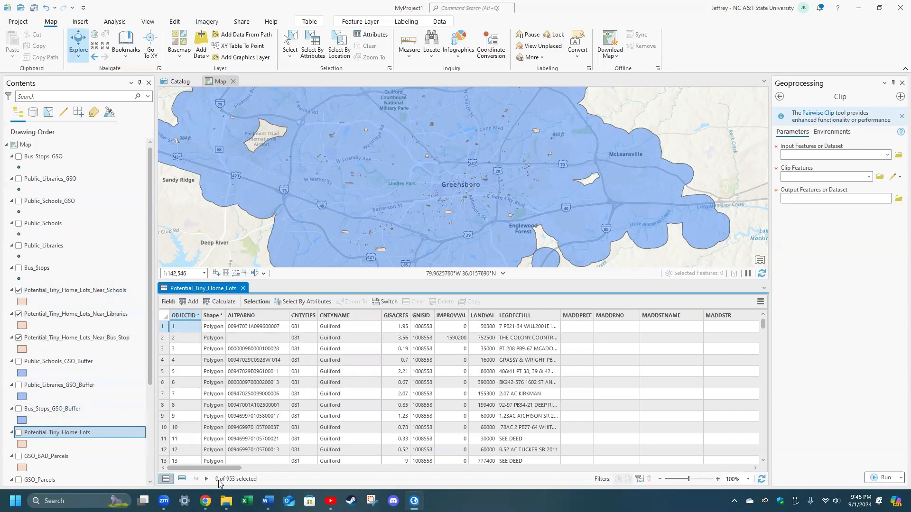
drag(223, 469, 815, 468)
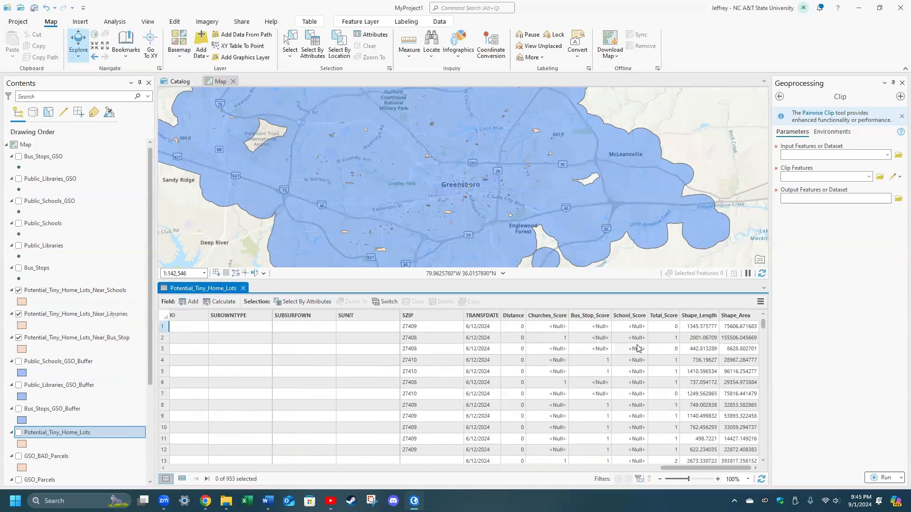
right_click(663, 316)
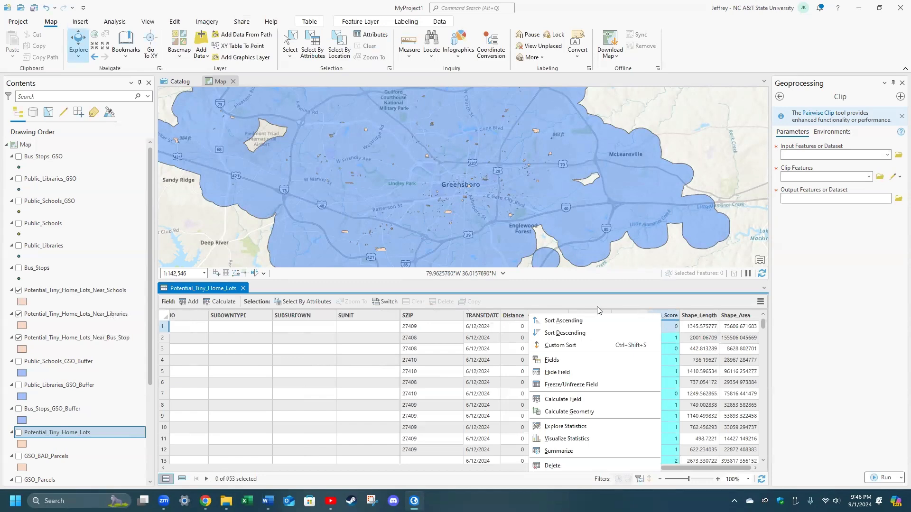
click(552, 466)
click(485, 265)
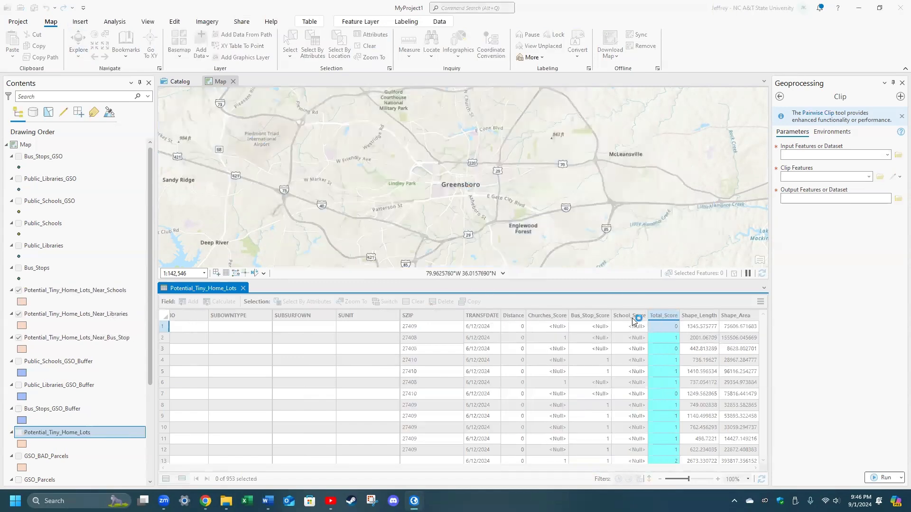
Delete the old School_Score field from the Potential_Tiny_Home_Lots attribute table.
drag(610, 470, 706, 470)
click(619, 317)
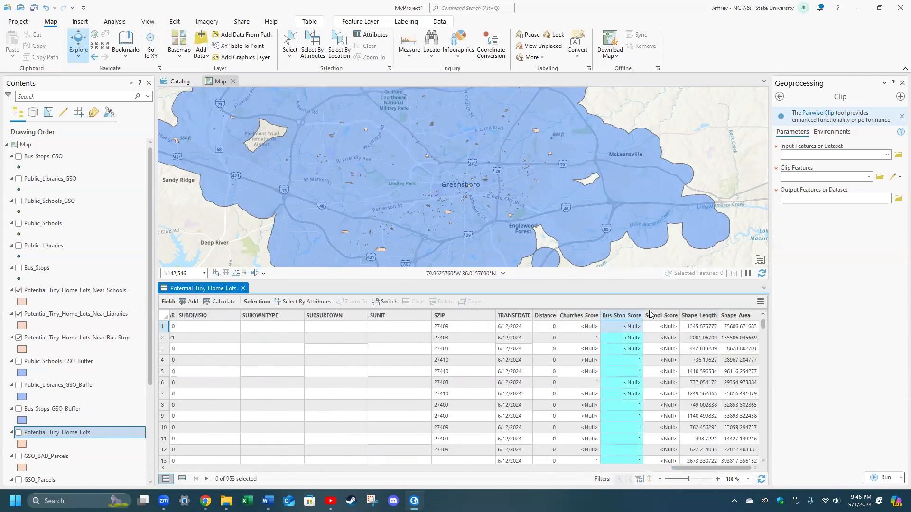
click(649, 317)
right_click(649, 316)
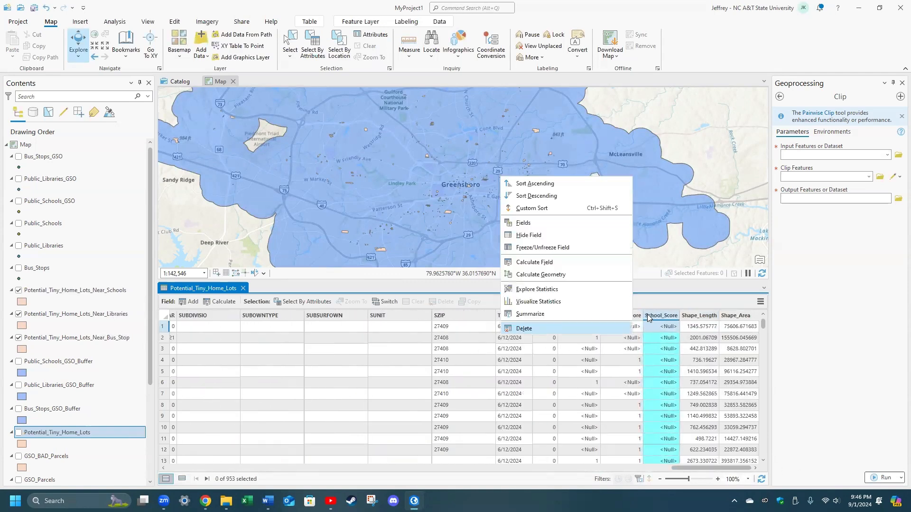
click(587, 324)
click(485, 265)
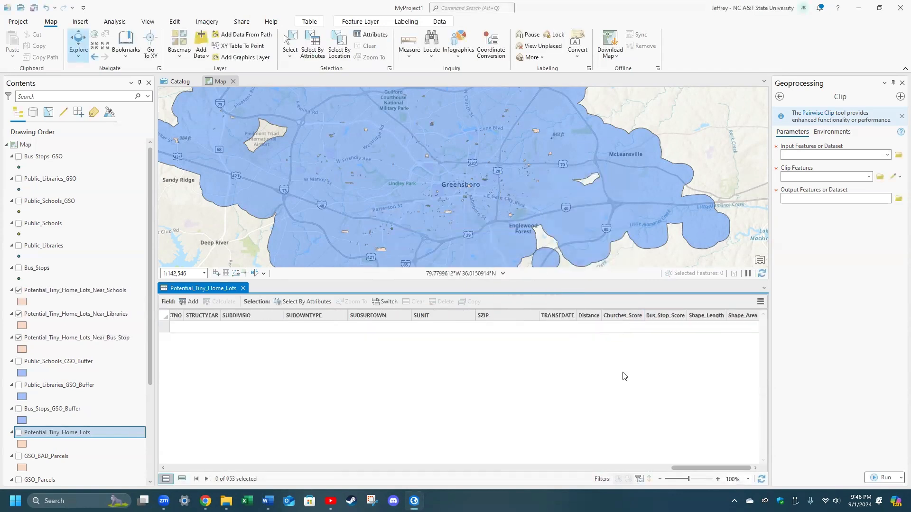
Delete the Bus_Stop_Score and Churches_Score fields from the Potential_Tiny_Home_Lots attribute table.
click(661, 316)
right_click(647, 318)
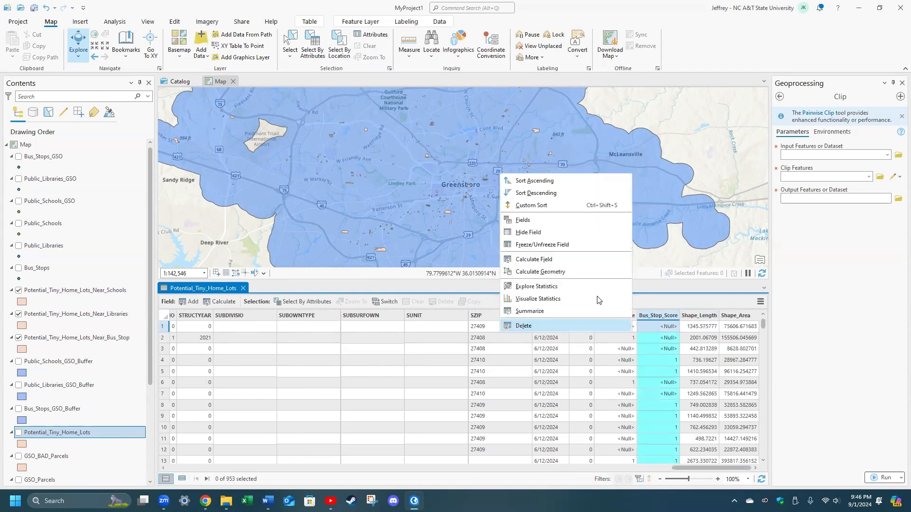
click(522, 326)
click(487, 267)
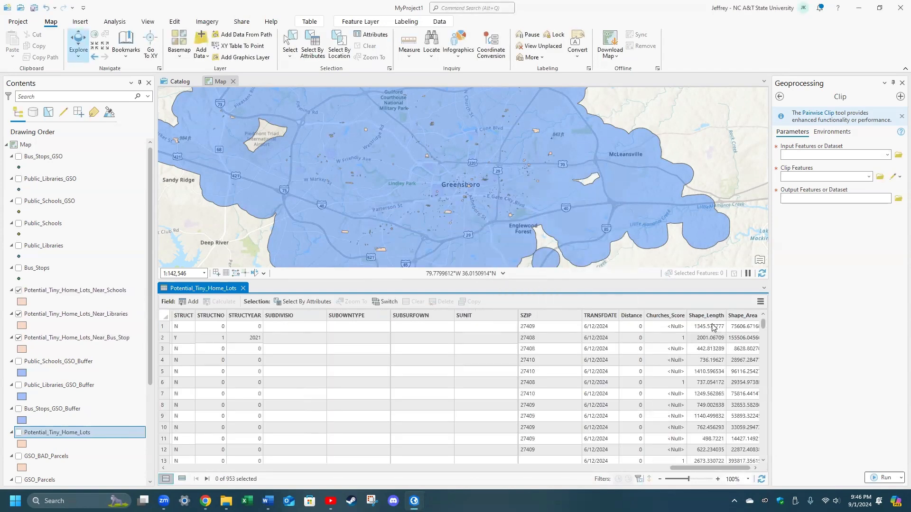
click(661, 314)
right_click(659, 310)
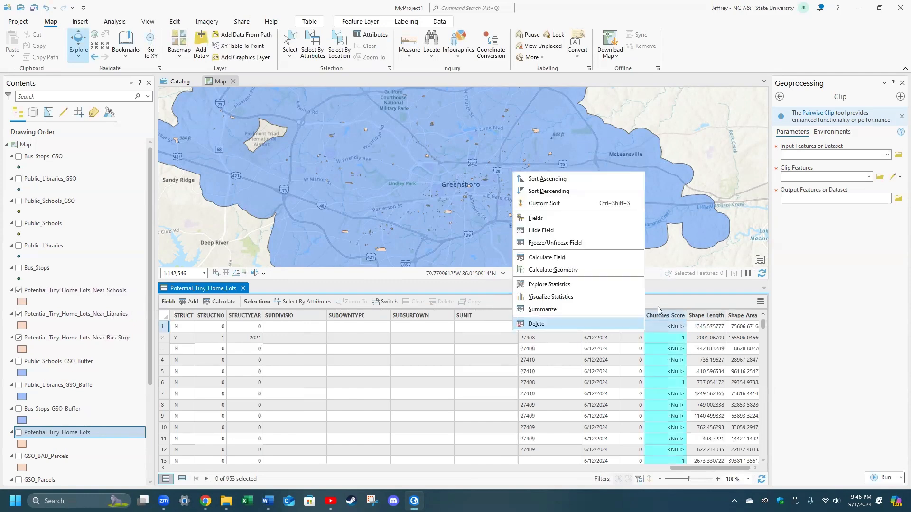
click(543, 323)
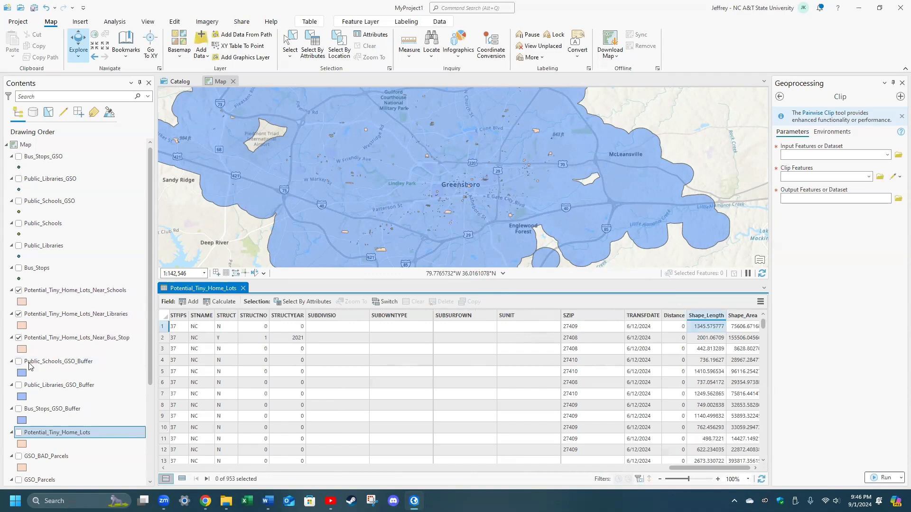
Add and save a Long field named School_Score in the Potential_Tiny_Home_Lots_Near_Schools attribute table, and close the open tables.
right_click(57, 292)
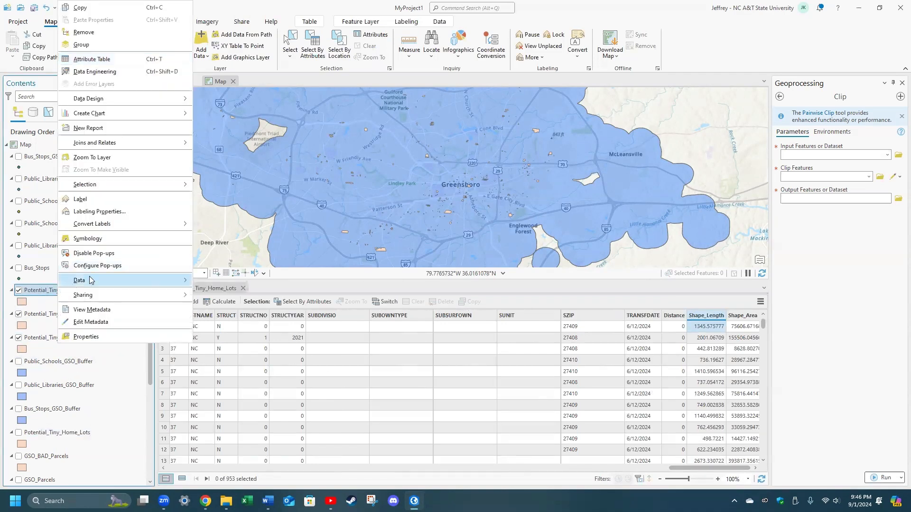
click(84, 59)
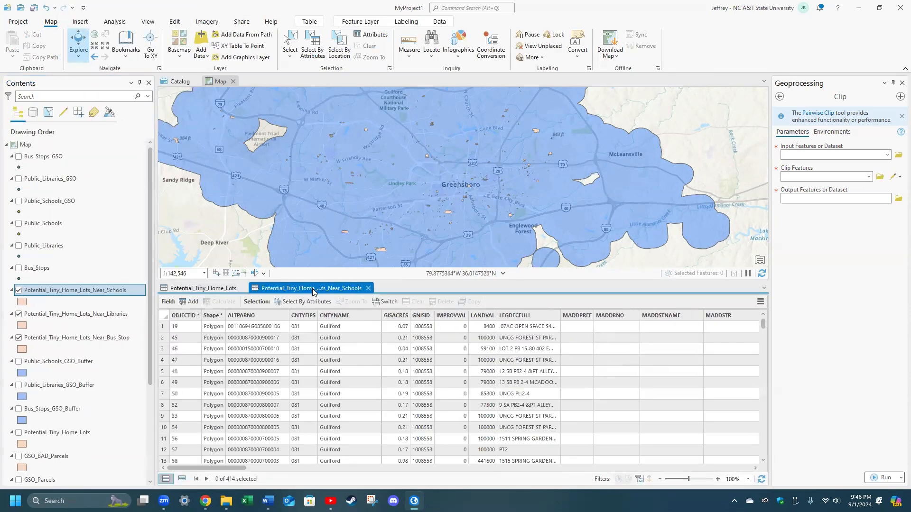
drag(218, 469, 780, 478)
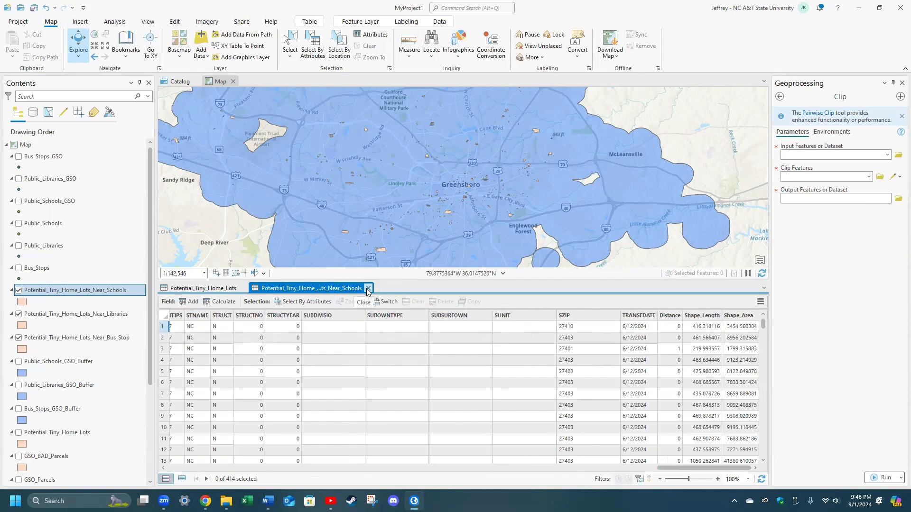
click(189, 303)
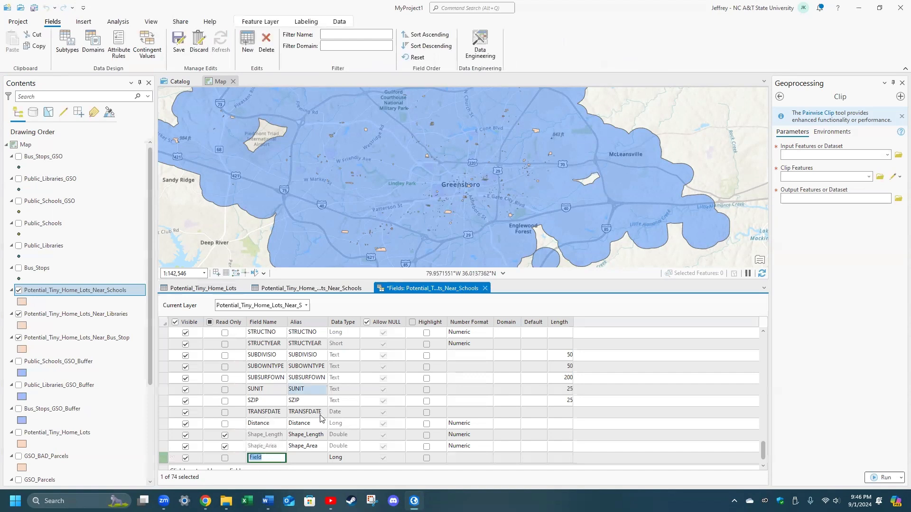
double_click(269, 446)
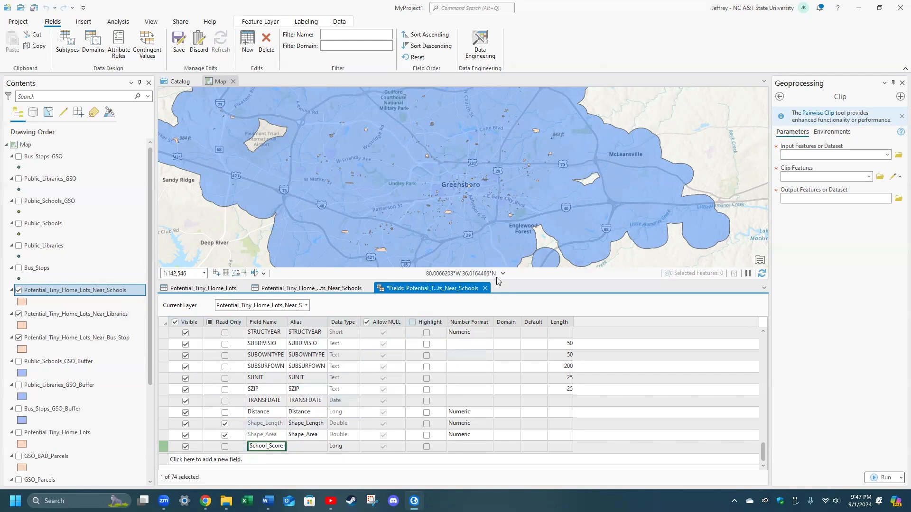
click(484, 288)
click(443, 264)
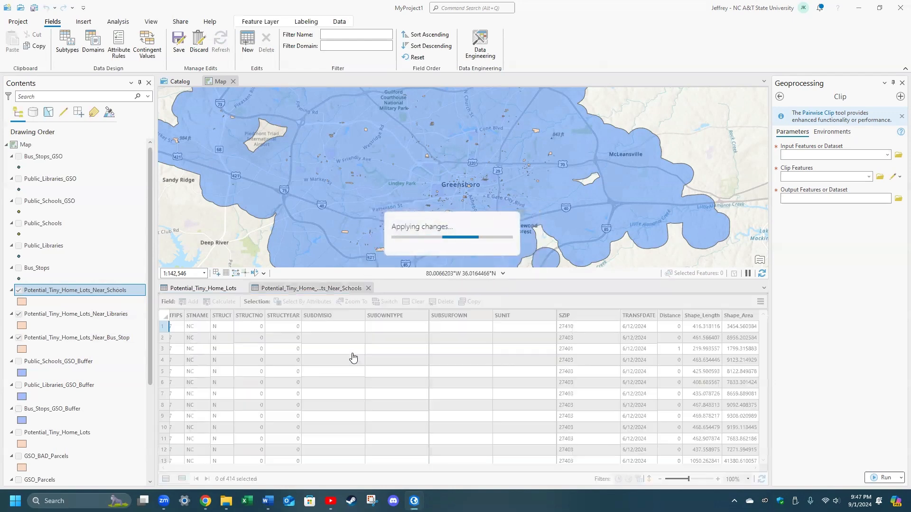
click(368, 288)
click(243, 288)
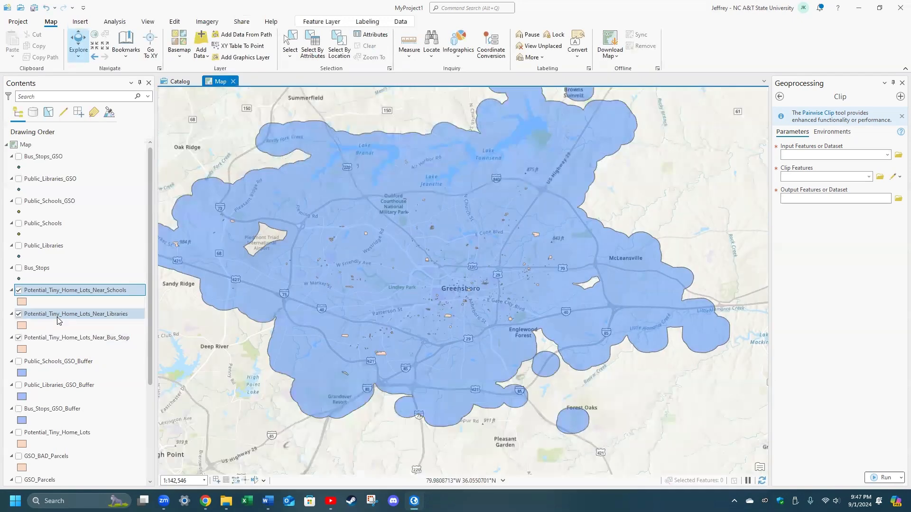
Add and save a Long field named Library_Score in the Potential_Tiny_Home_Lots_Near_Libraries attribute table, and close the table.
click(58, 319)
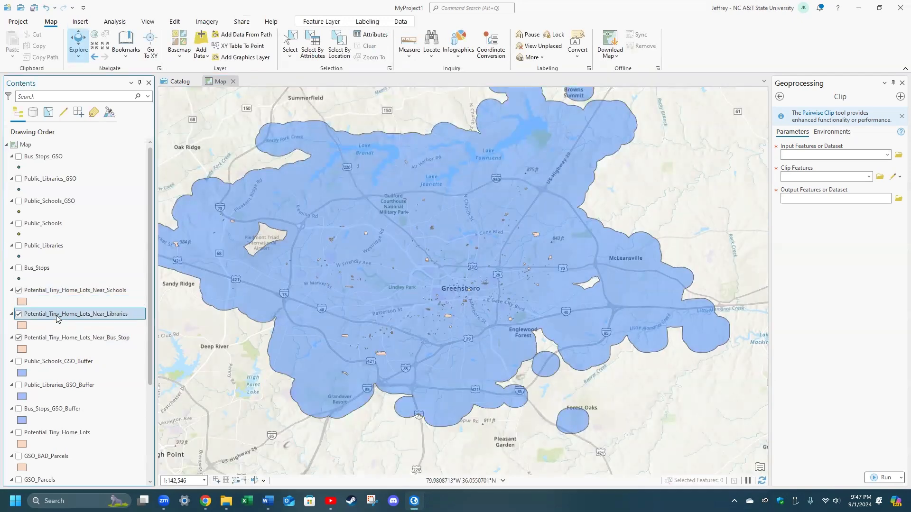
right_click(58, 319)
click(81, 58)
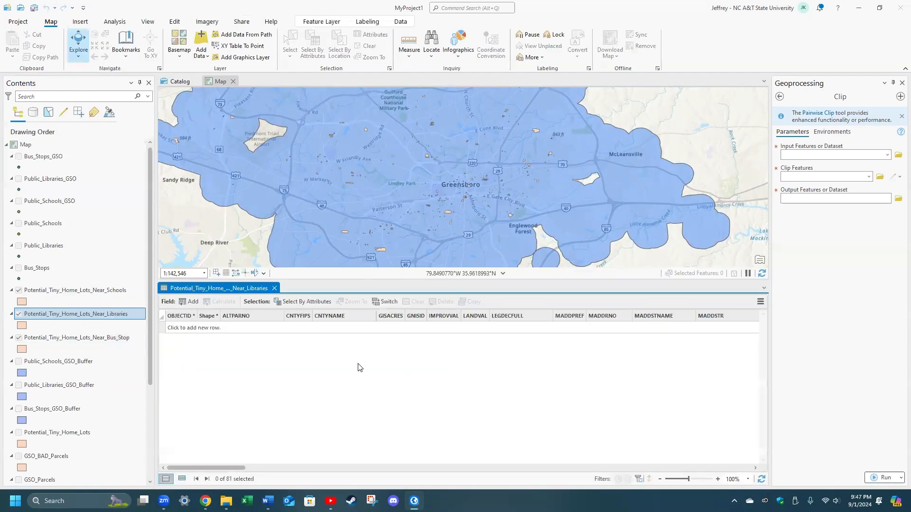
drag(213, 467, 707, 467)
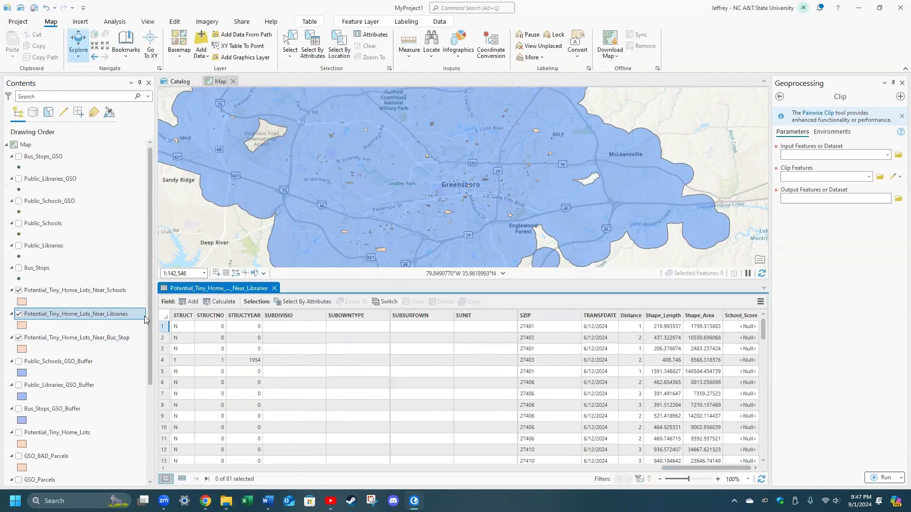
click(190, 302)
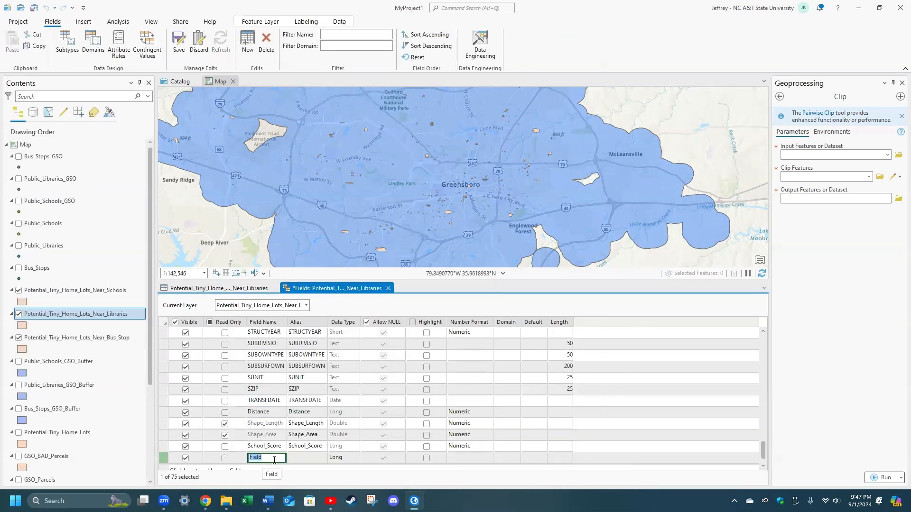
text(Library_Score)
click(388, 288)
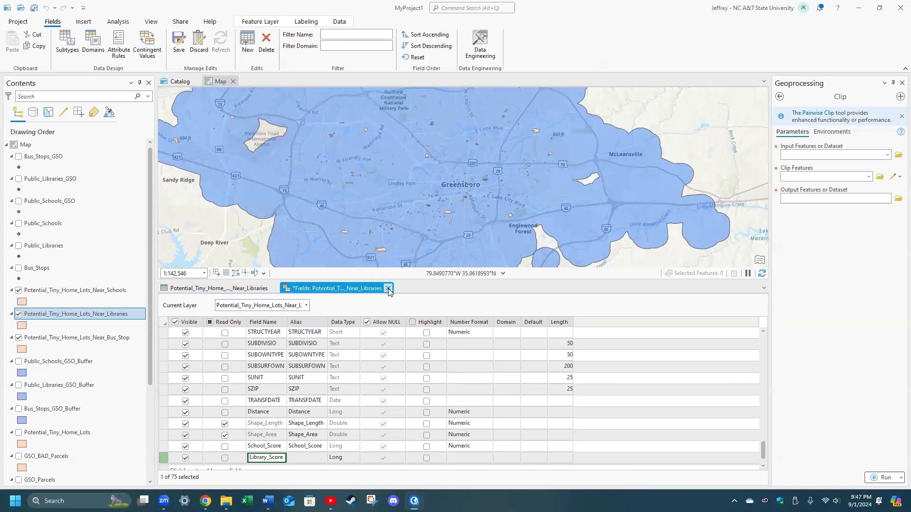
click(448, 267)
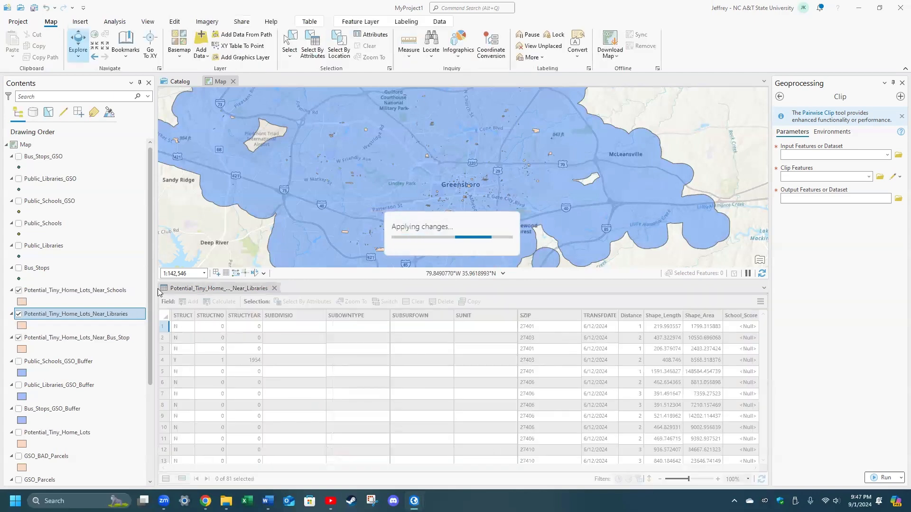
click(275, 288)
Add and save a Long field named Bus_Stop_Score in the Potential_Tiny_Home_Lots_Near_Bus_Stop attribute table, and close the table.
right_click(79, 338)
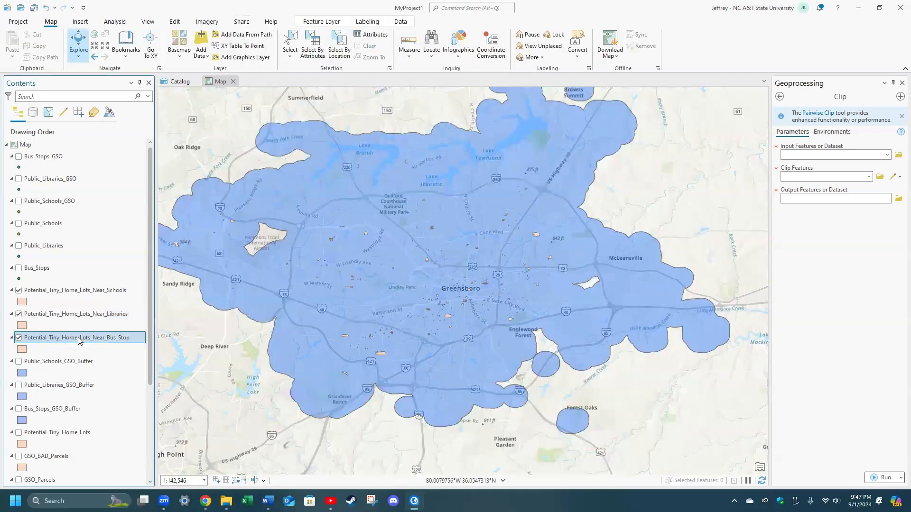
click(113, 59)
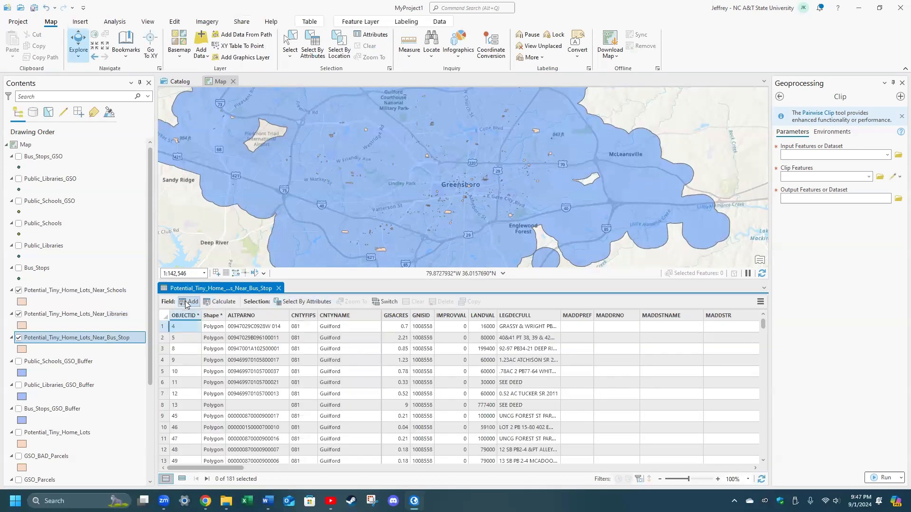
click(188, 302)
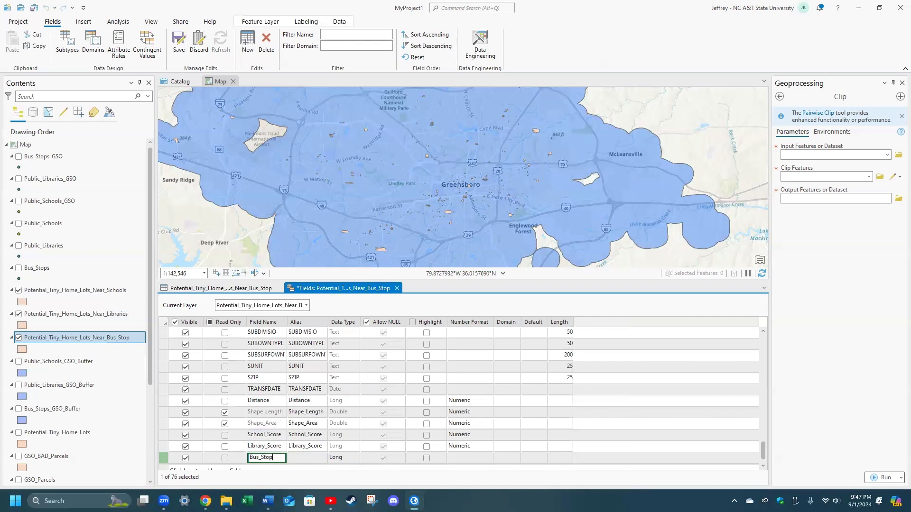
text(Bus_Stop_Score)
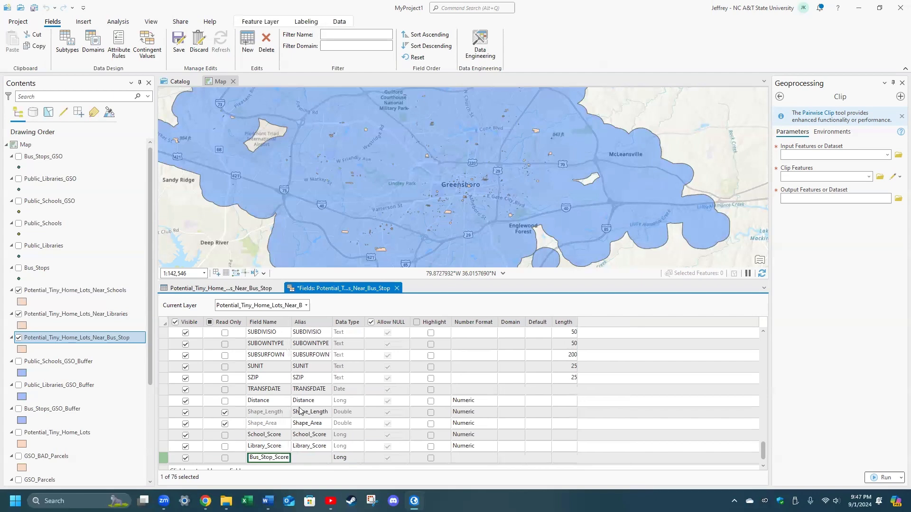
click(396, 288)
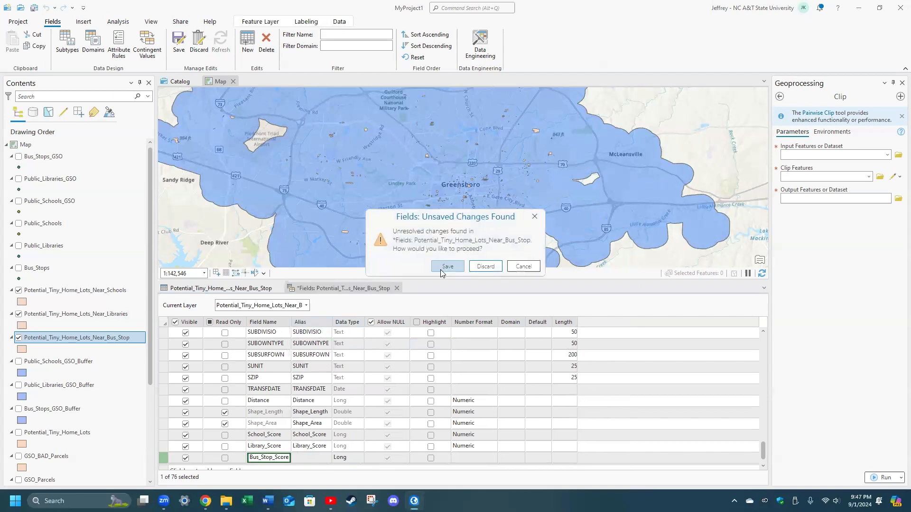
click(446, 267)
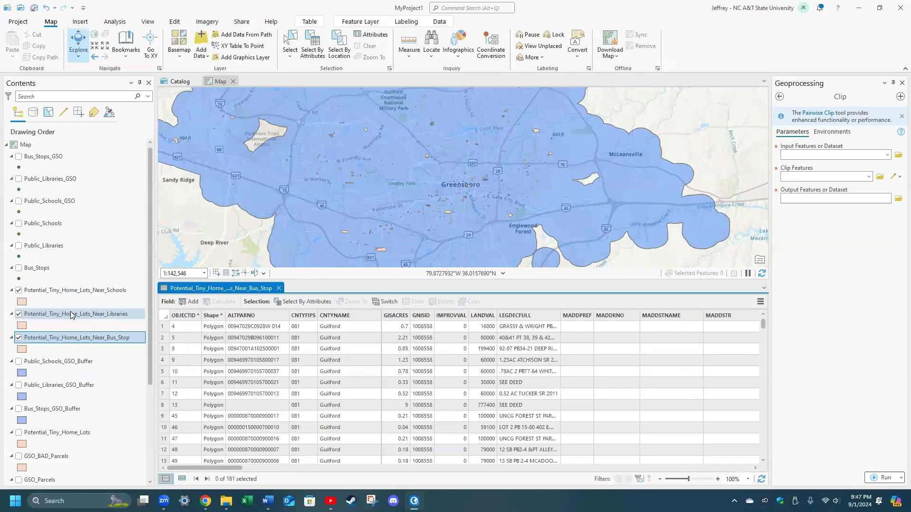
click(278, 288)
Examine the score fields in the attribute tables of the Potential_Tiny_Home_Lots and GSO_Parcels layers, closing each table.
right_click(48, 433)
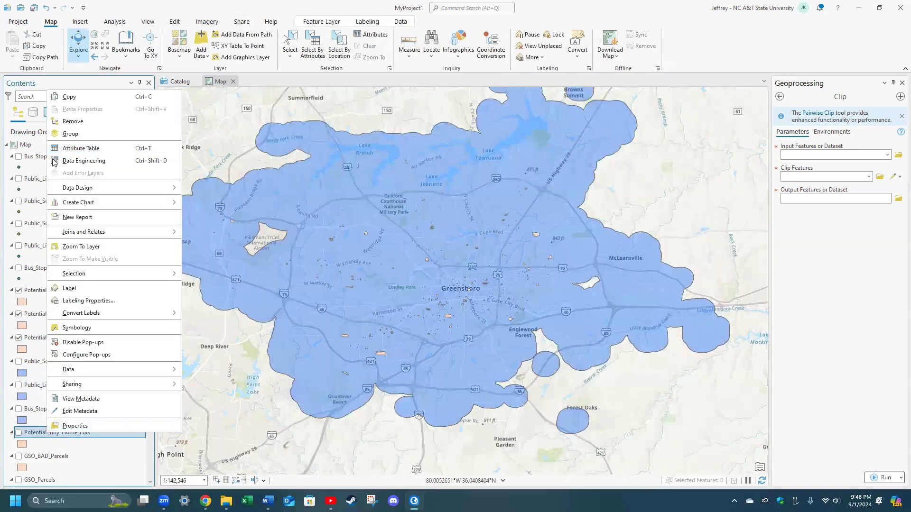
click(71, 149)
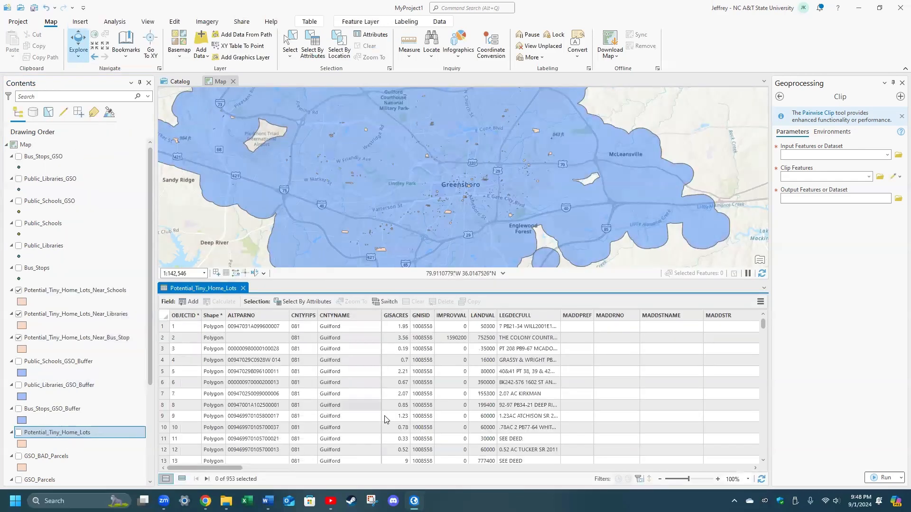
drag(205, 468, 800, 454)
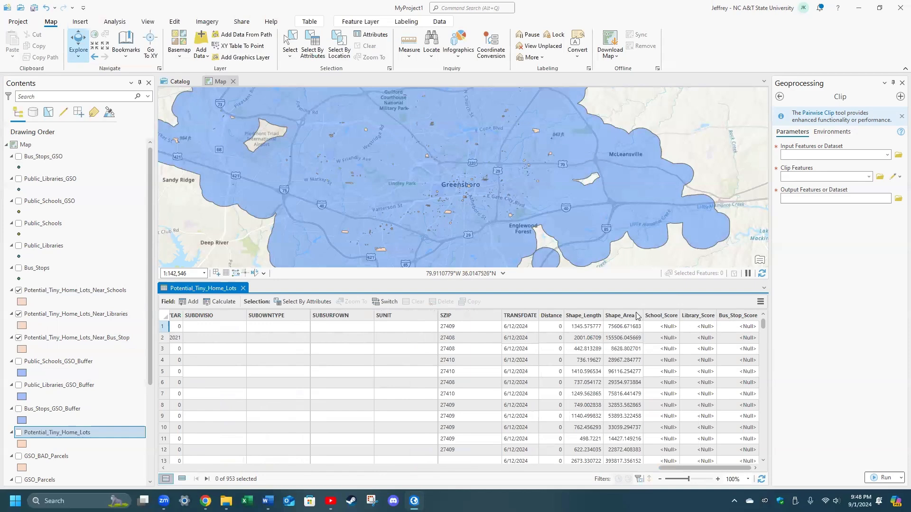
click(242, 288)
scroll(90, 416, down, 2)
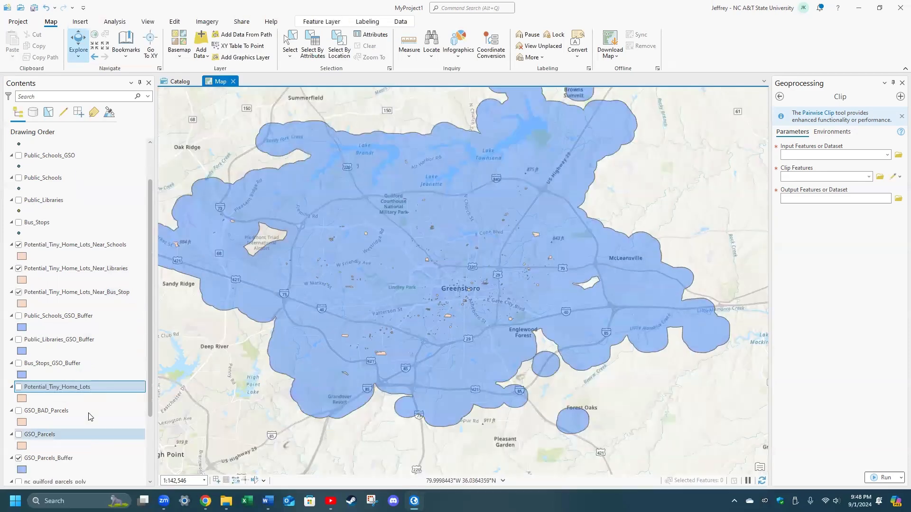
right_click(40, 436)
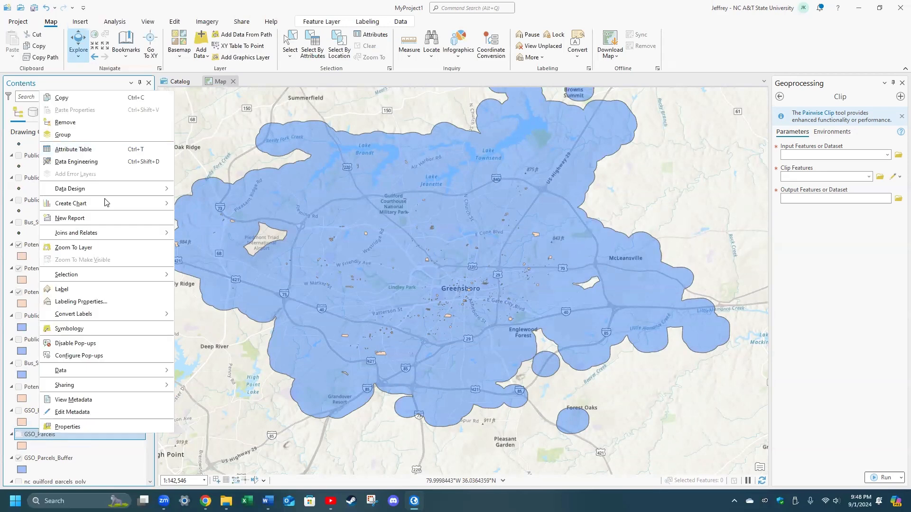
click(66, 150)
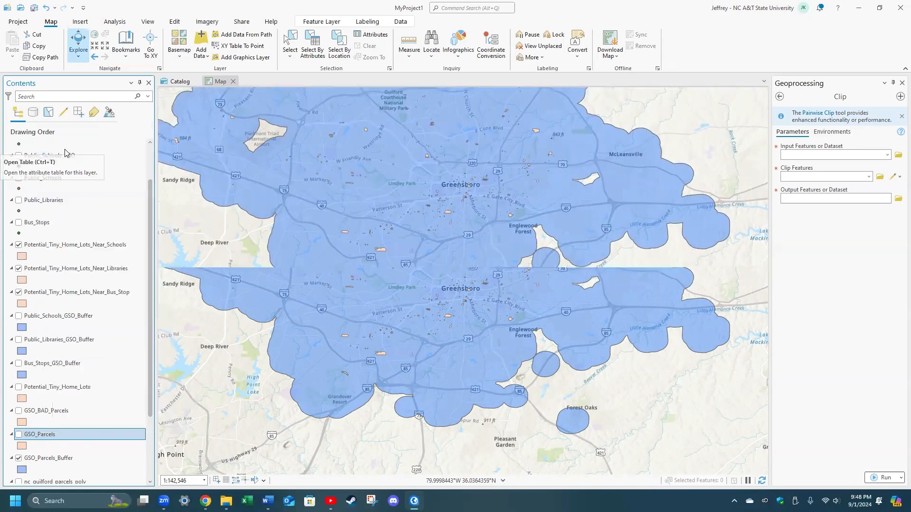
scroll(537, 463, right, 10)
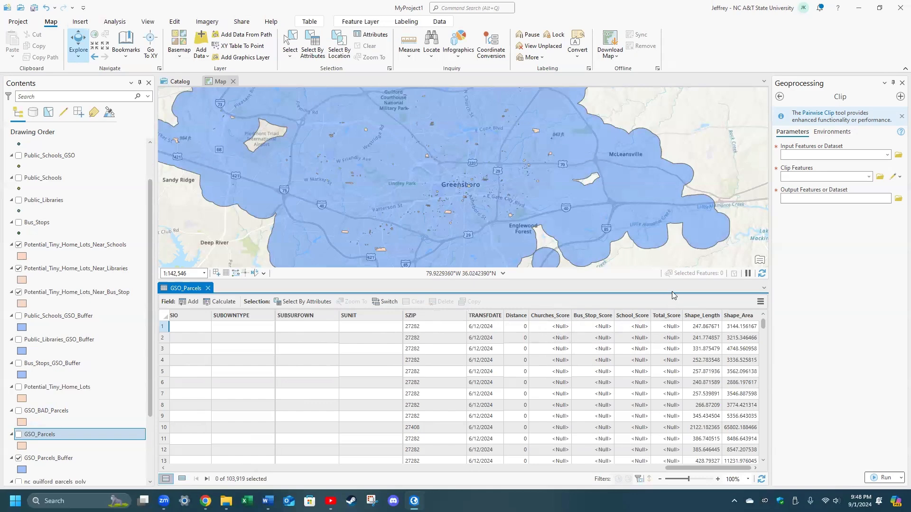
click(208, 288)
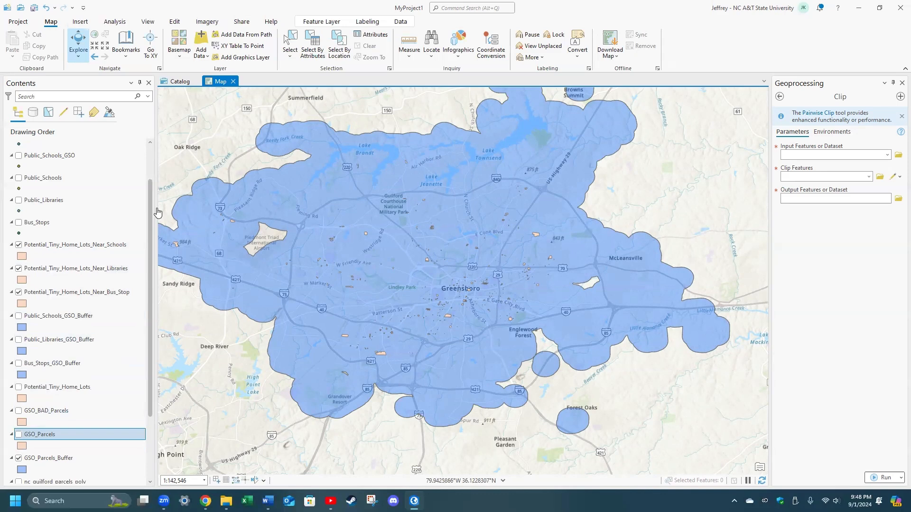
Calculate School_Score as 1 for all lots in the Potential_Tiny_Home_Lots_Near_Schools attribute table, and close the table.
click(54, 246)
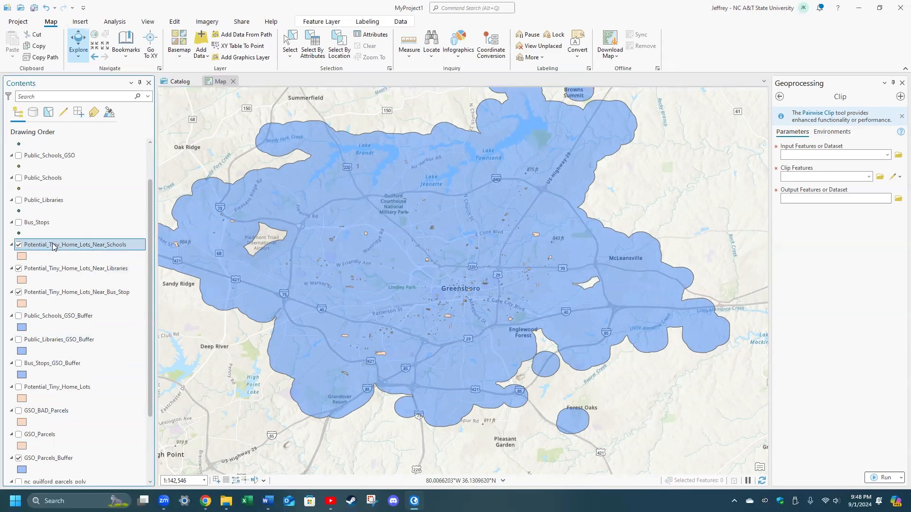
right_click(53, 246)
click(85, 203)
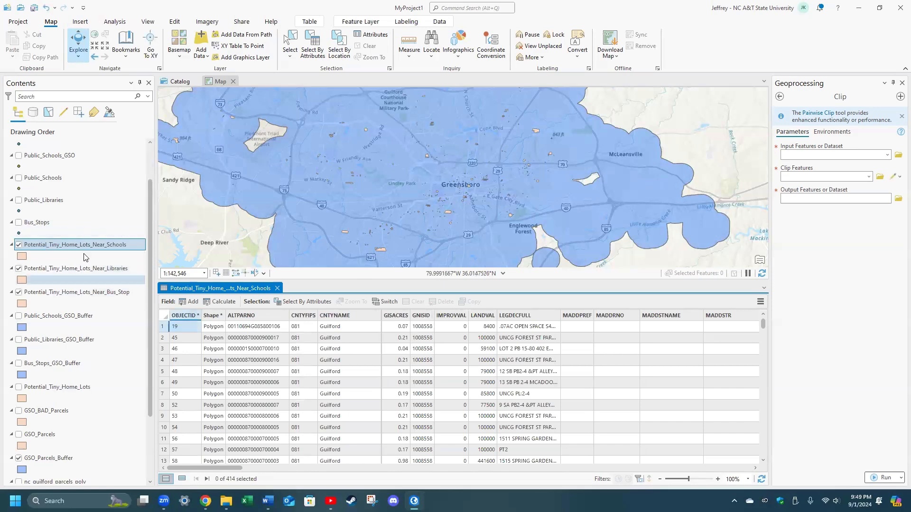
drag(210, 468, 771, 476)
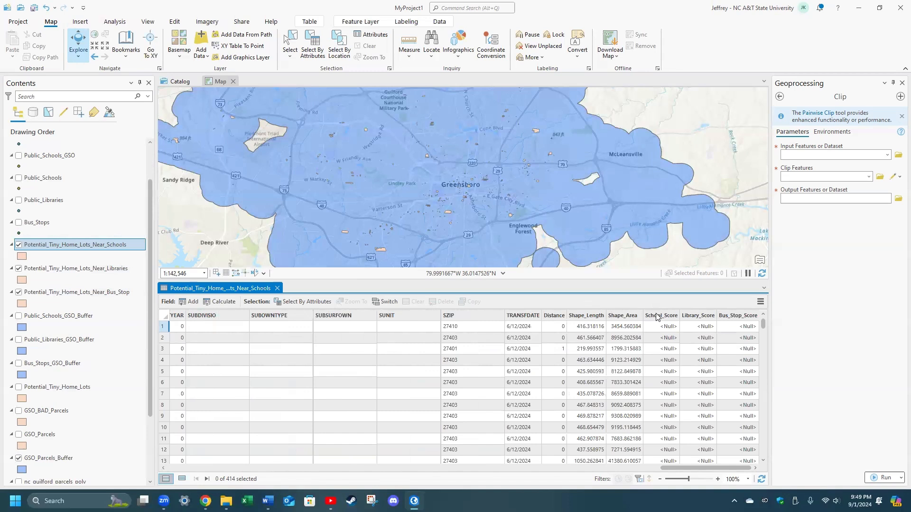
click(657, 316)
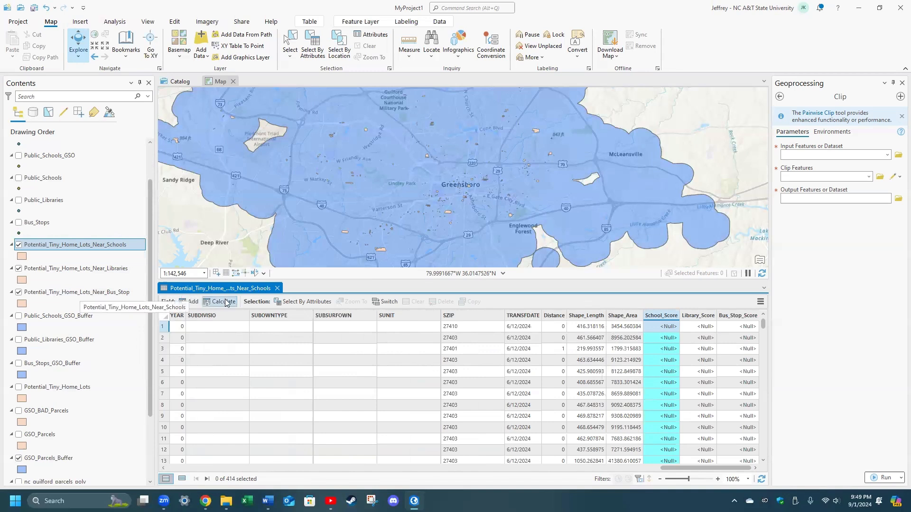
click(223, 302)
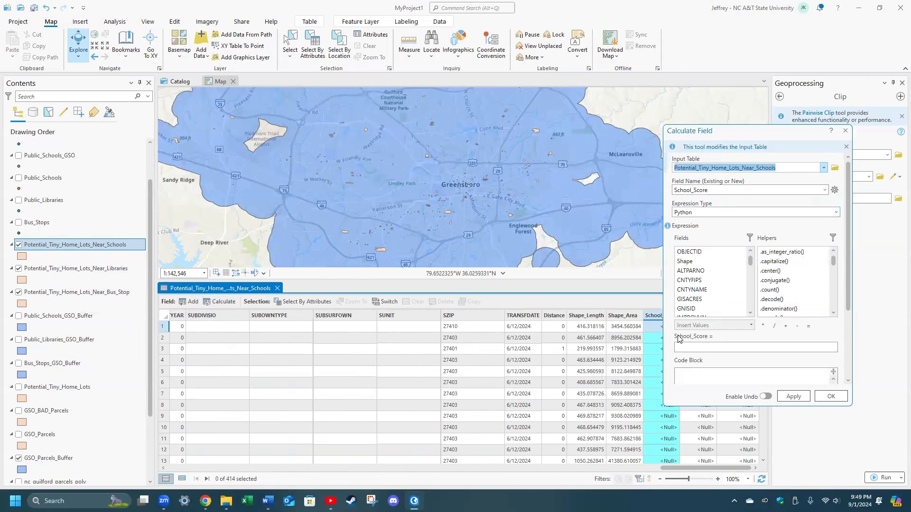
click(686, 348)
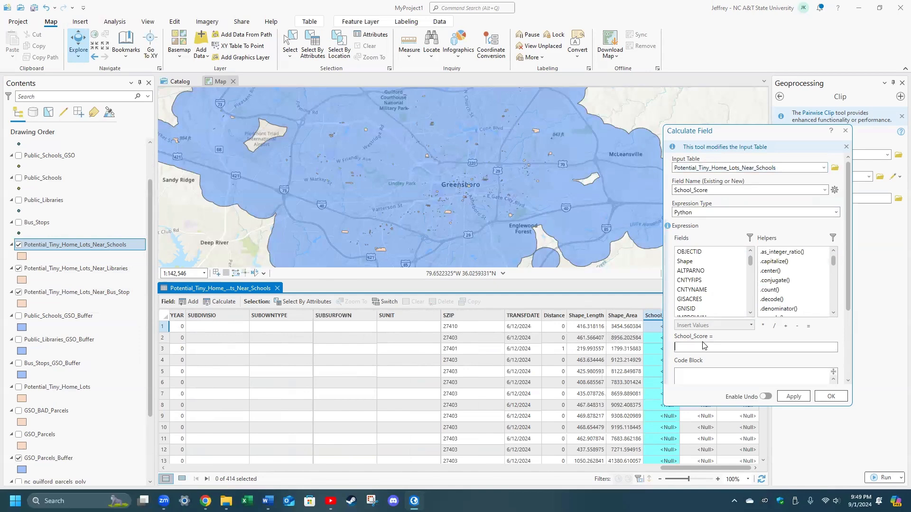
text(1)
click(830, 398)
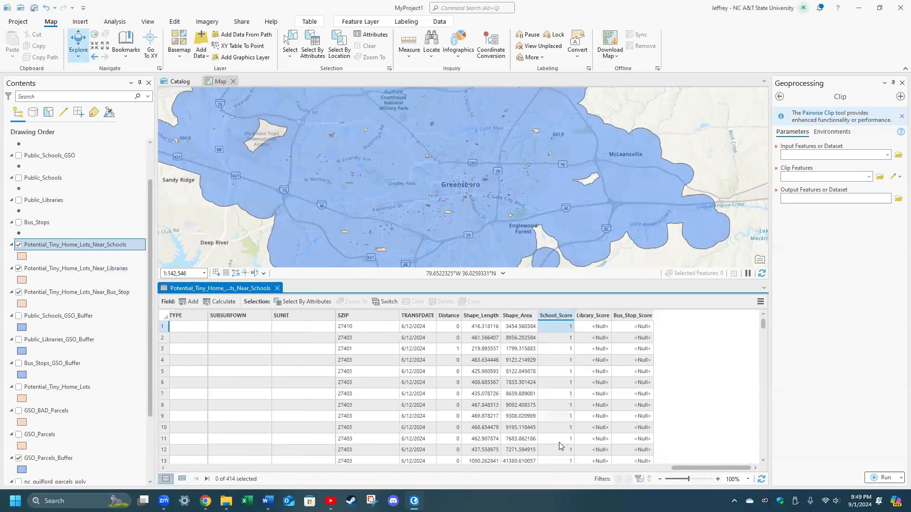
click(278, 289)
Calculate Library_Score as 1 for all lots in the Potential_Tiny_Home_Lots_Near_Libraries attribute table, and close the table.
click(68, 269)
right_click(69, 269)
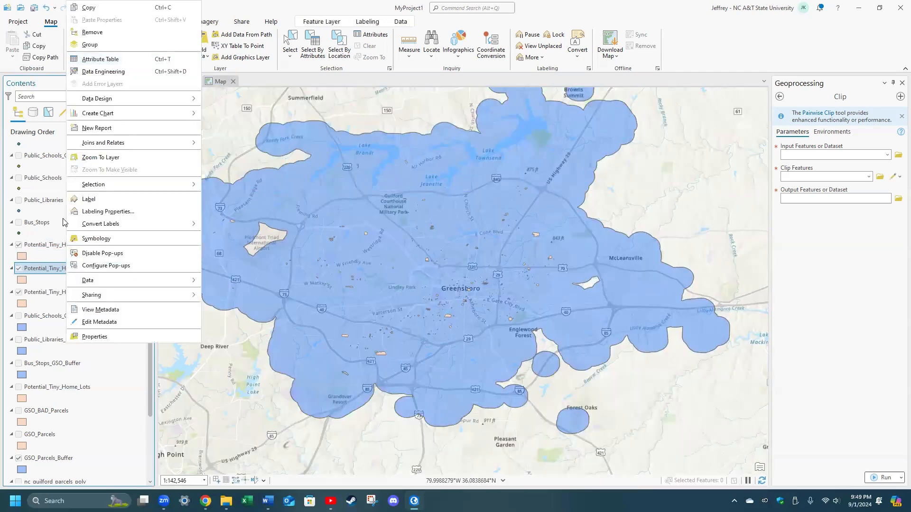
click(101, 59)
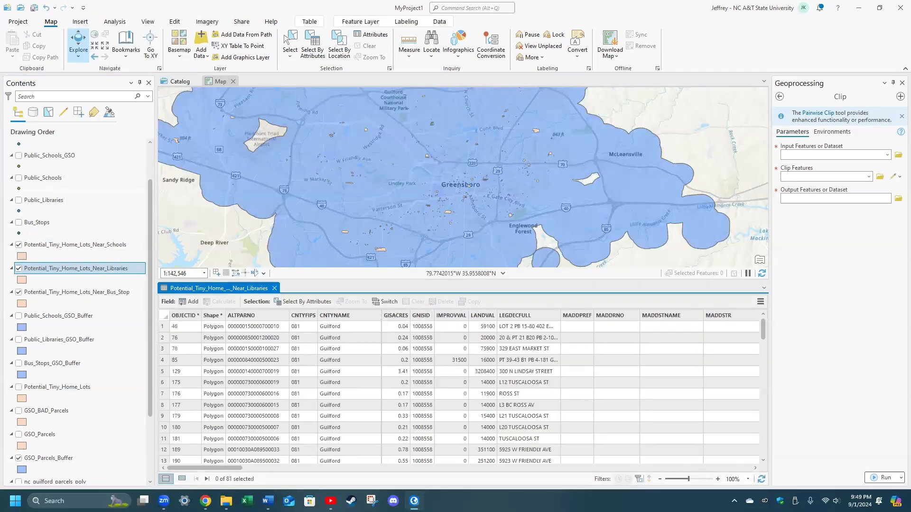
drag(223, 468, 845, 483)
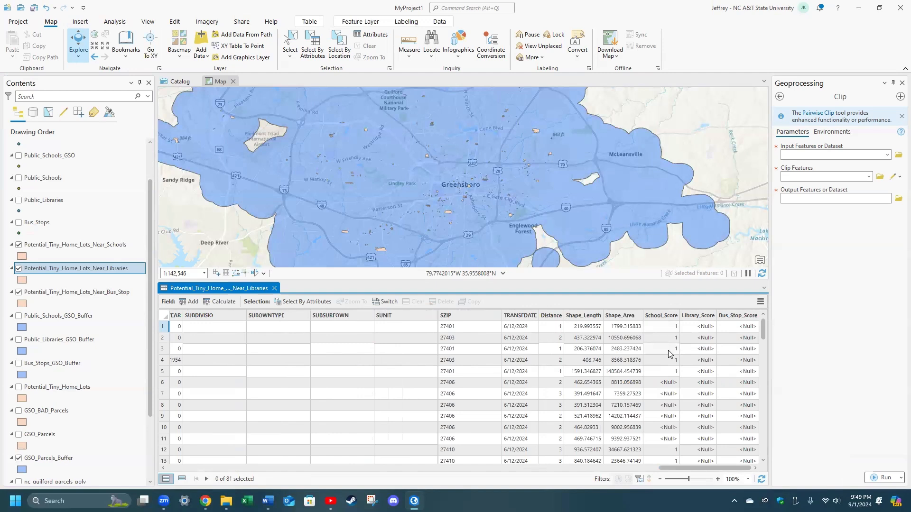
click(694, 316)
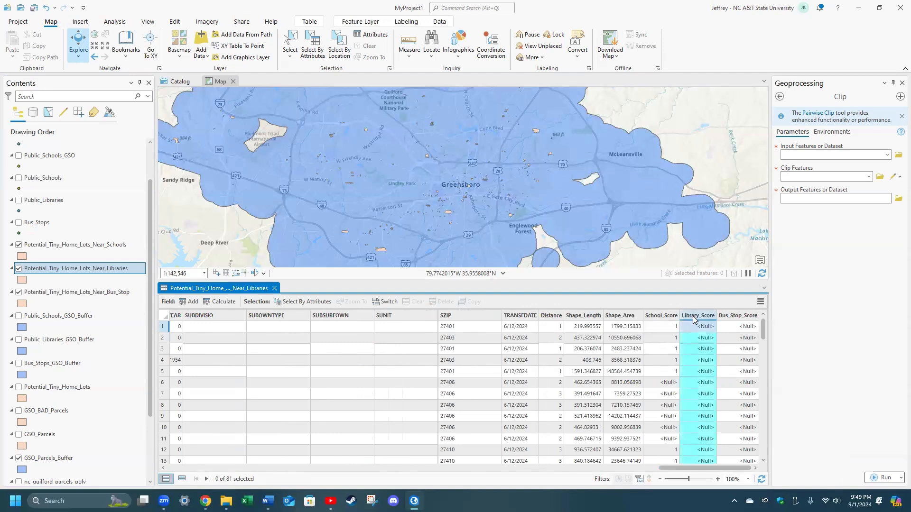
click(213, 302)
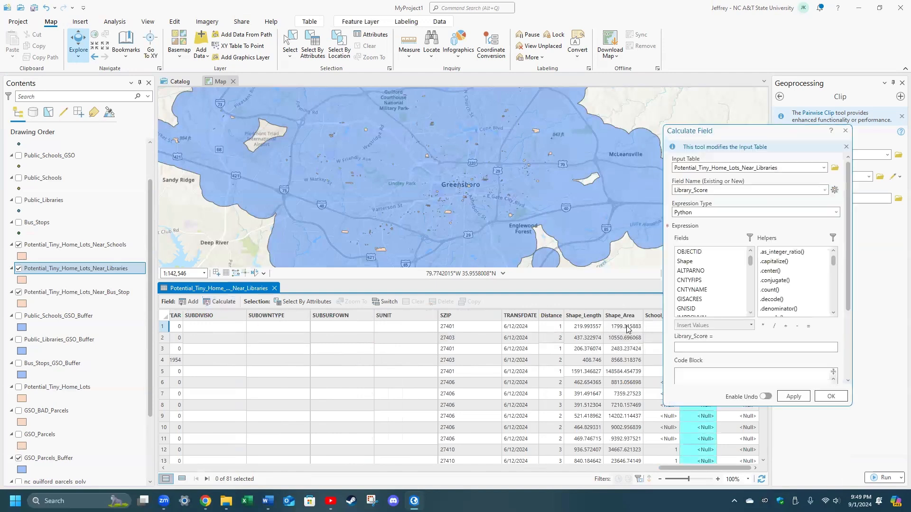
click(704, 348)
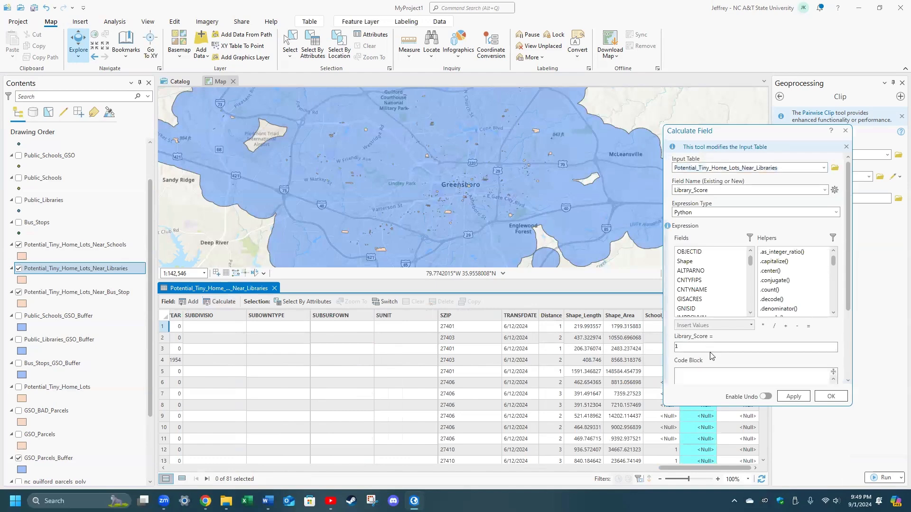
click(824, 395)
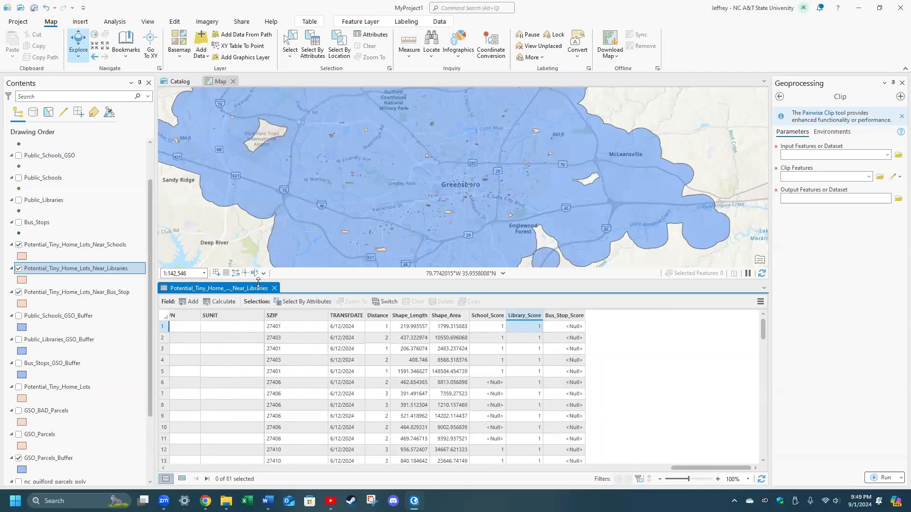
click(274, 288)
Calculate Bus_Stop_Score as 1 for all lots in the Potential_Tiny_Home_Lots_Near_Bus_Stop attribute table, and close the table.
right_click(96, 294)
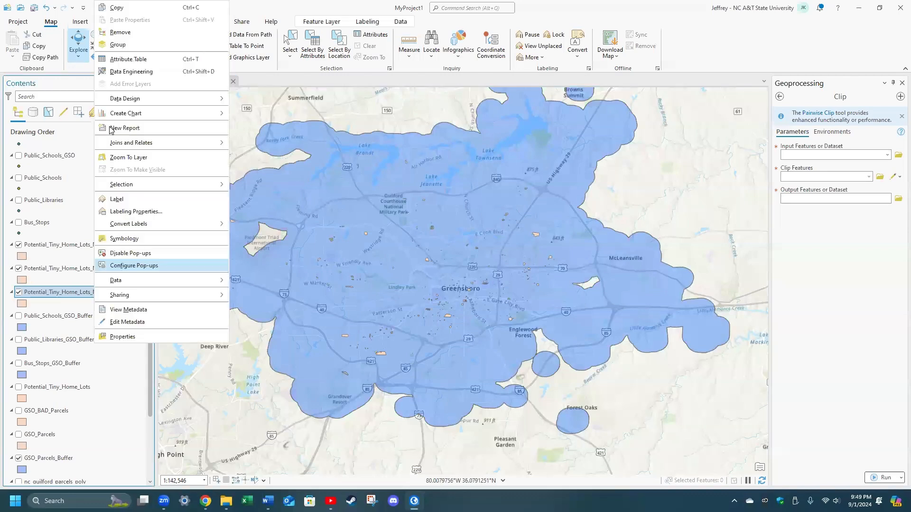
click(137, 116)
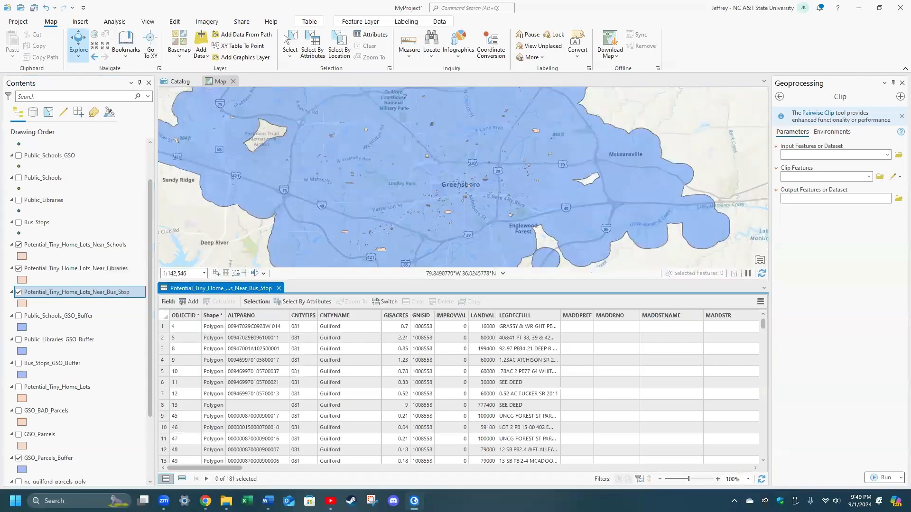
drag(209, 468, 736, 468)
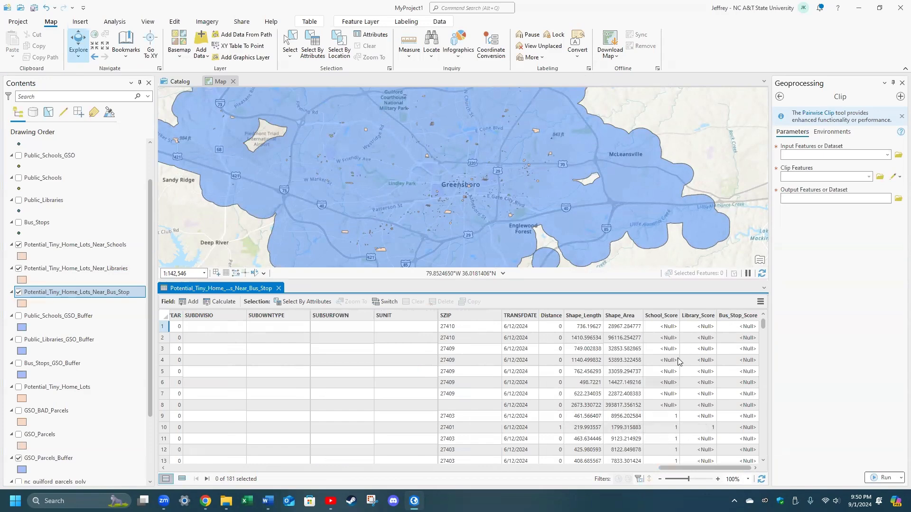
scroll(685, 426, down, 4)
scroll(685, 432, up, 4)
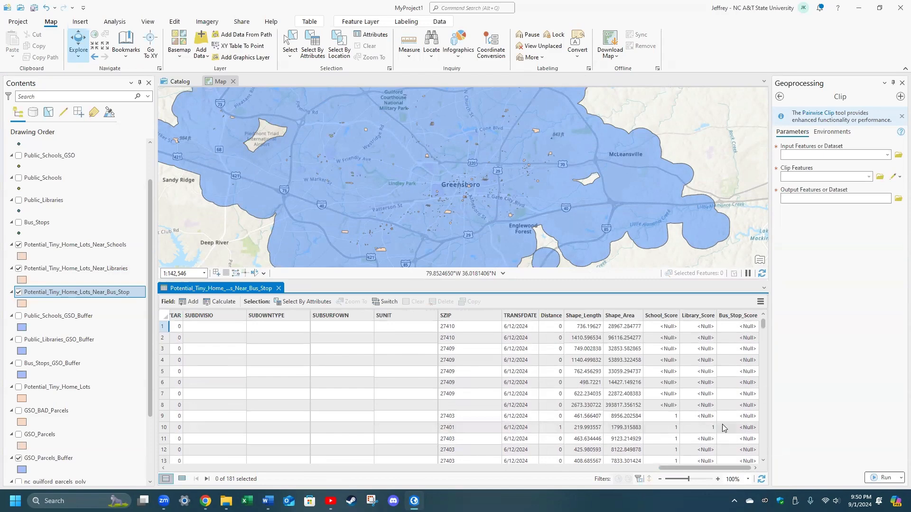
click(729, 316)
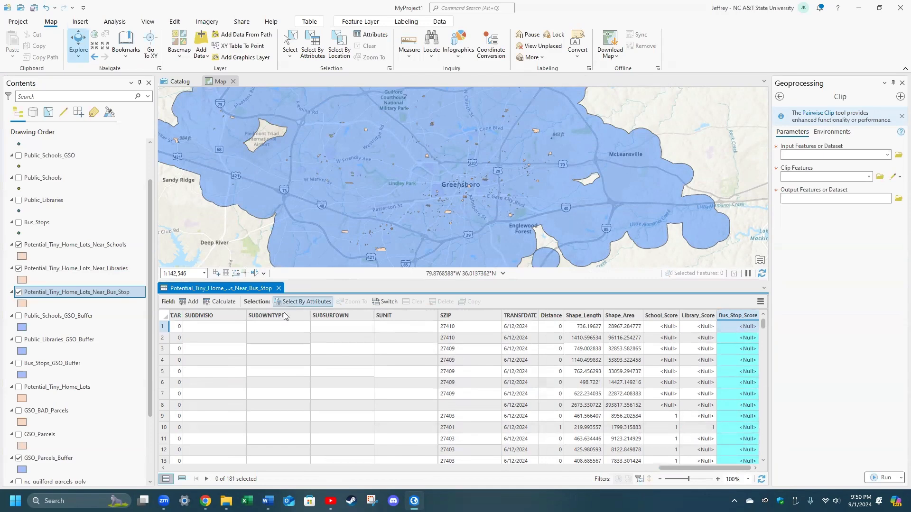
click(221, 302)
click(697, 347)
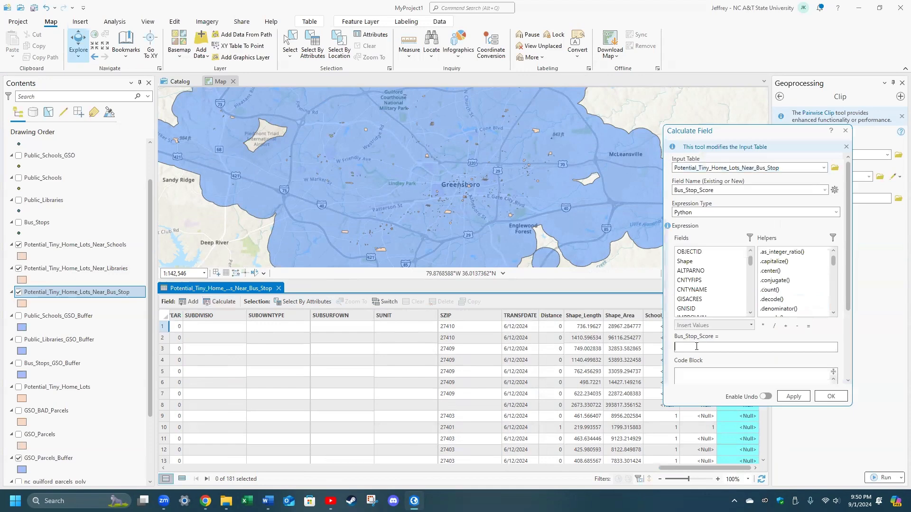
click(831, 396)
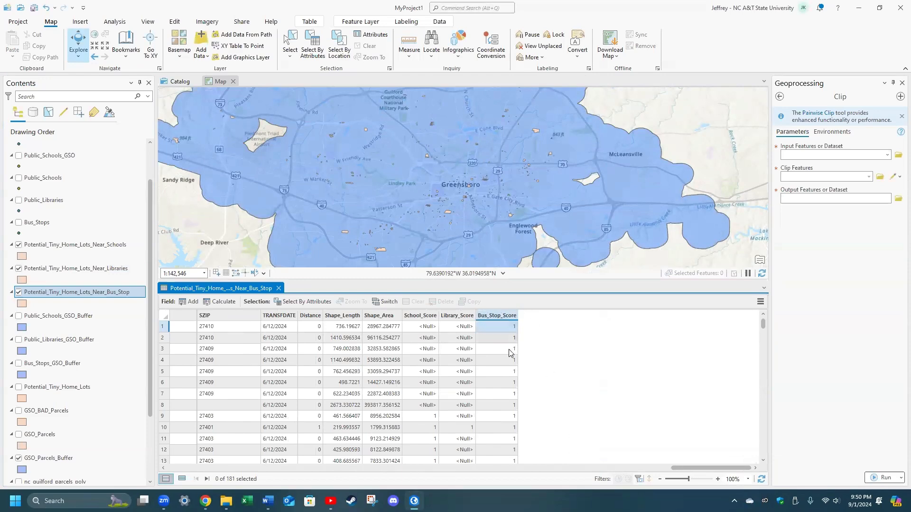
click(278, 288)
Add and save a Long field named Total_Score in the Potential_Tiny_Home_Lots attribute table.
click(37, 439)
click(60, 292)
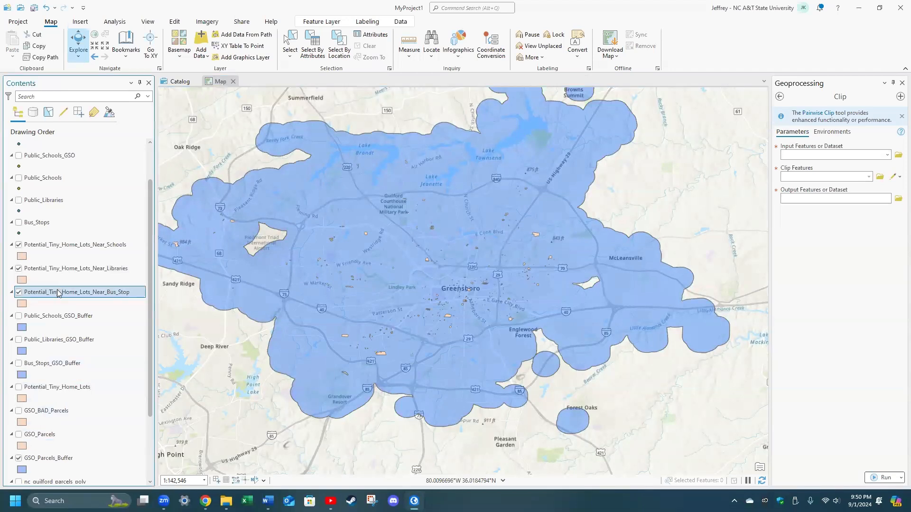
click(63, 387)
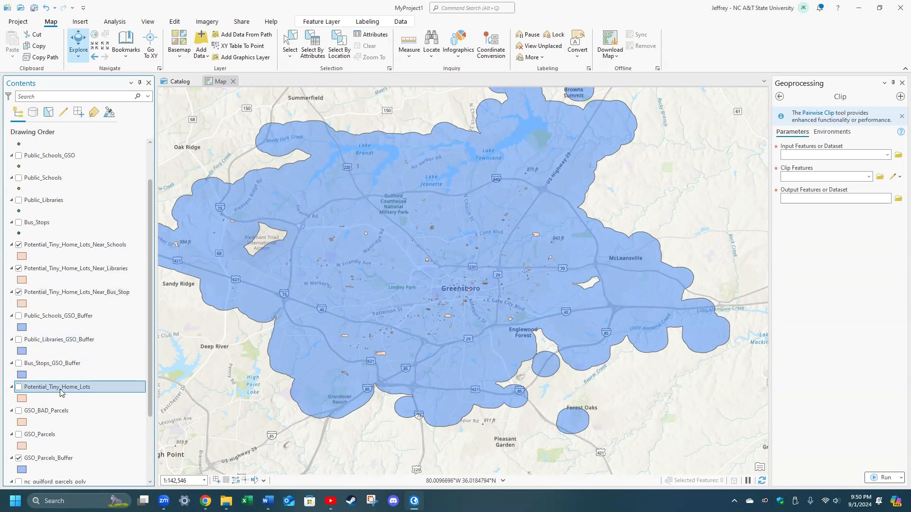
right_click(62, 390)
click(77, 104)
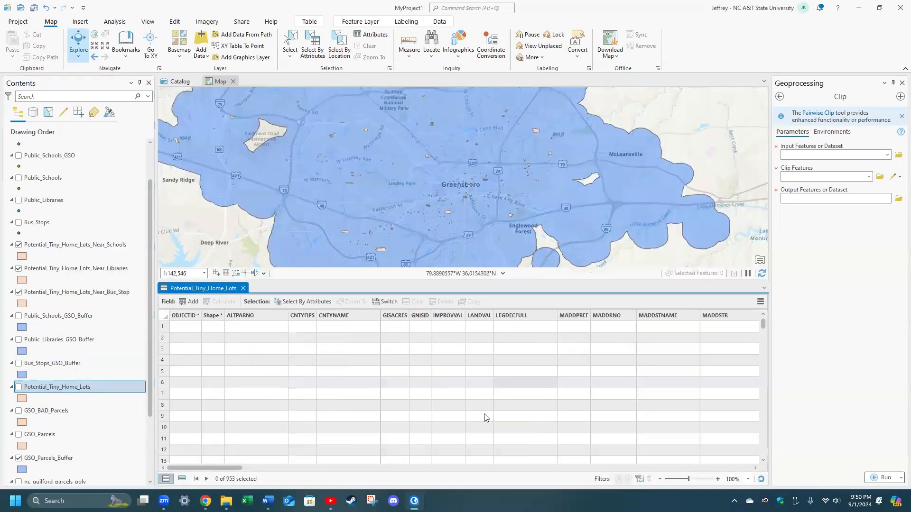
drag(235, 469, 740, 467)
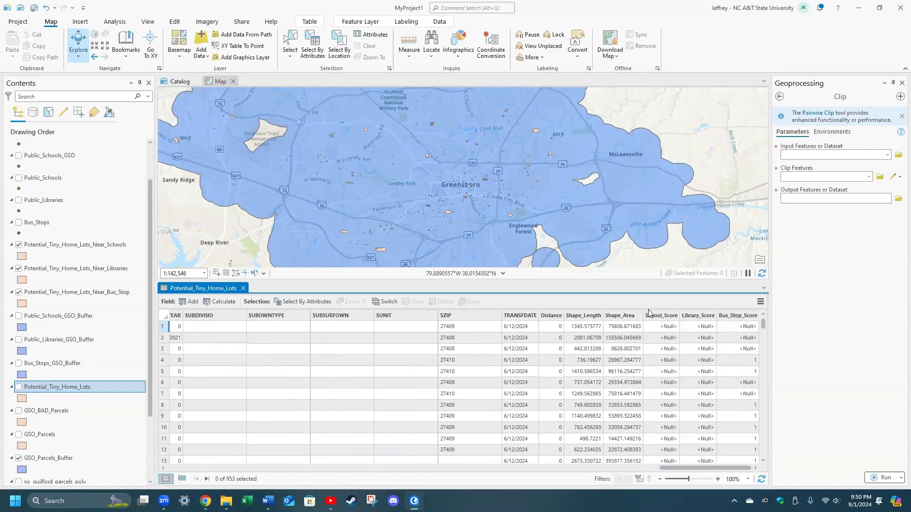
click(189, 302)
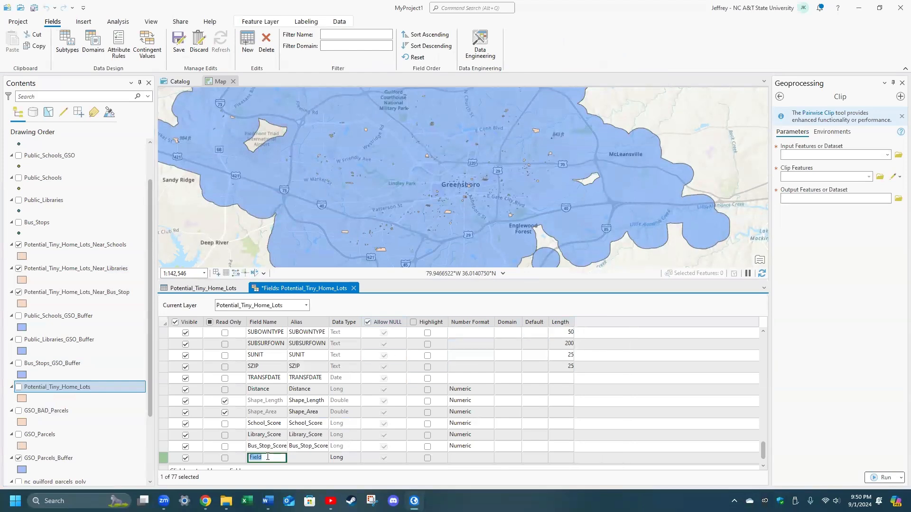
text(Total_Score)
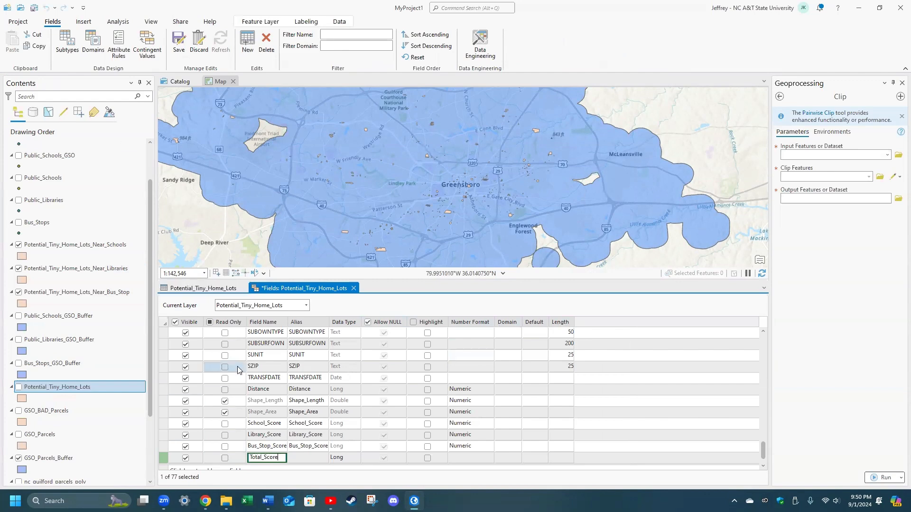
click(353, 288)
click(448, 268)
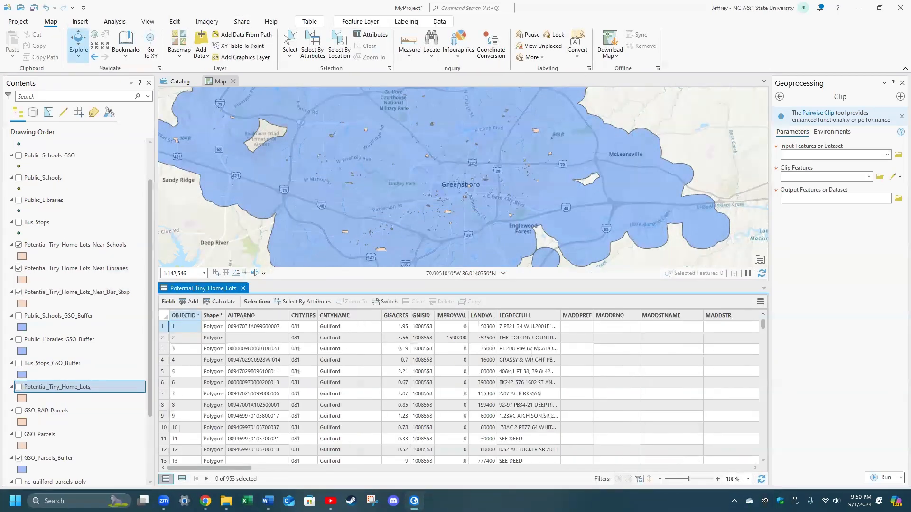
Try to calculate Total_Score for all potential lots with the Python expression !School_Score! + !Library_Score! + !Bus_Stop_Score!
drag(211, 468, 435, 468)
click(667, 467)
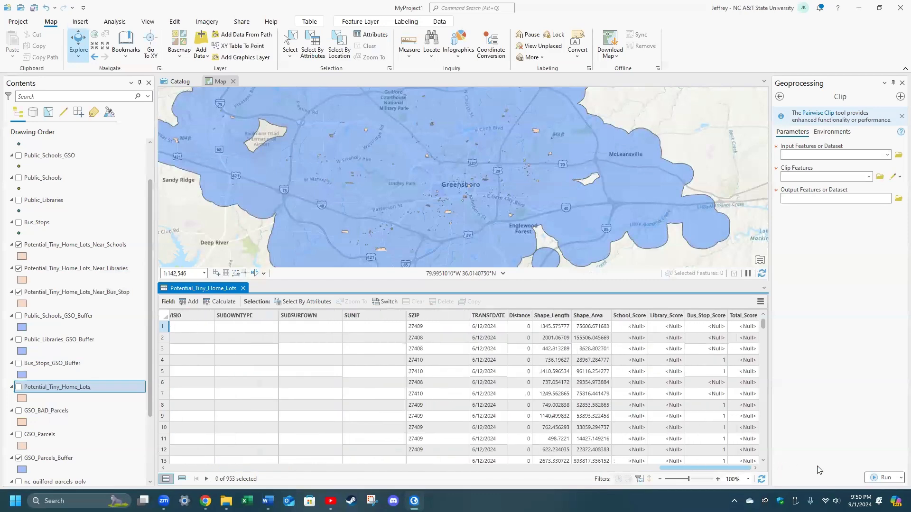
click(744, 317)
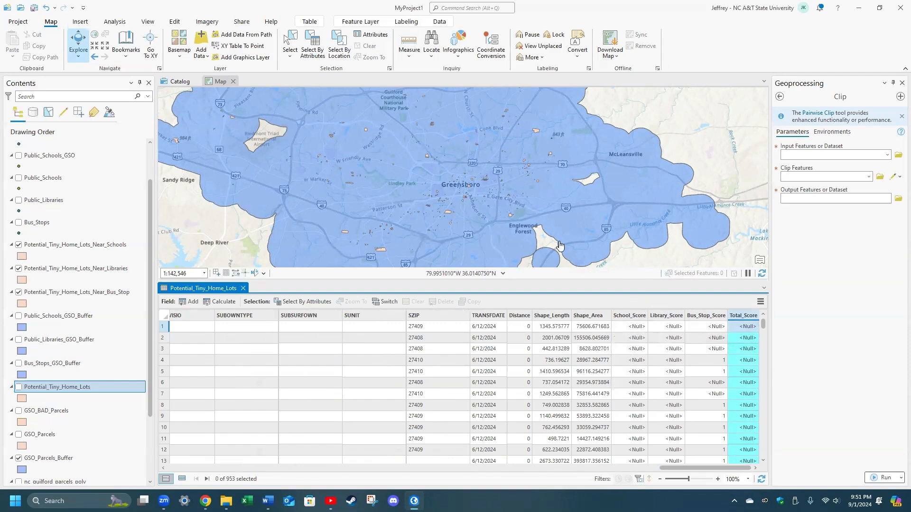
click(220, 302)
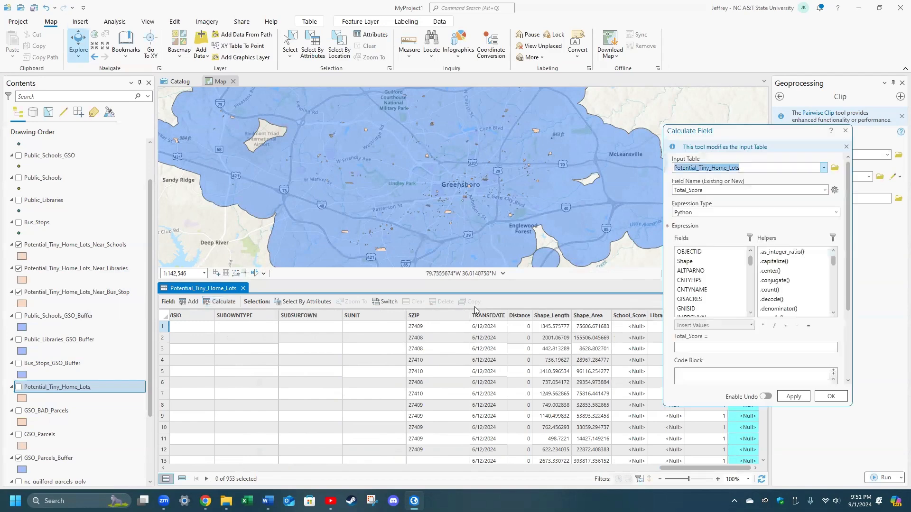
drag(763, 136, 678, 136)
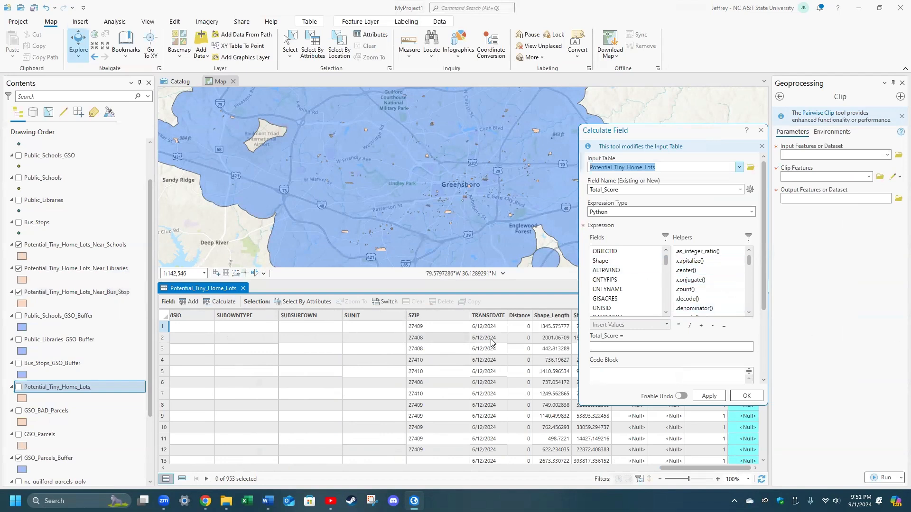
drag(666, 261, 665, 315)
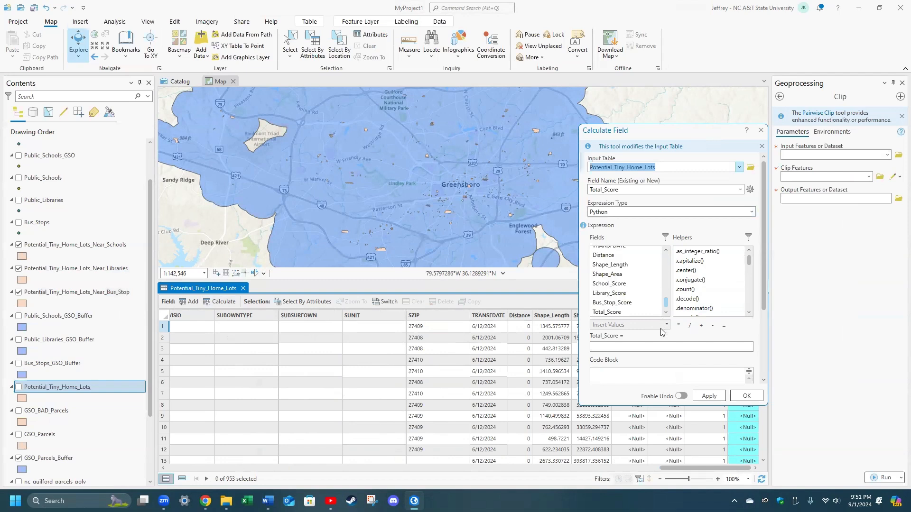
double_click(611, 286)
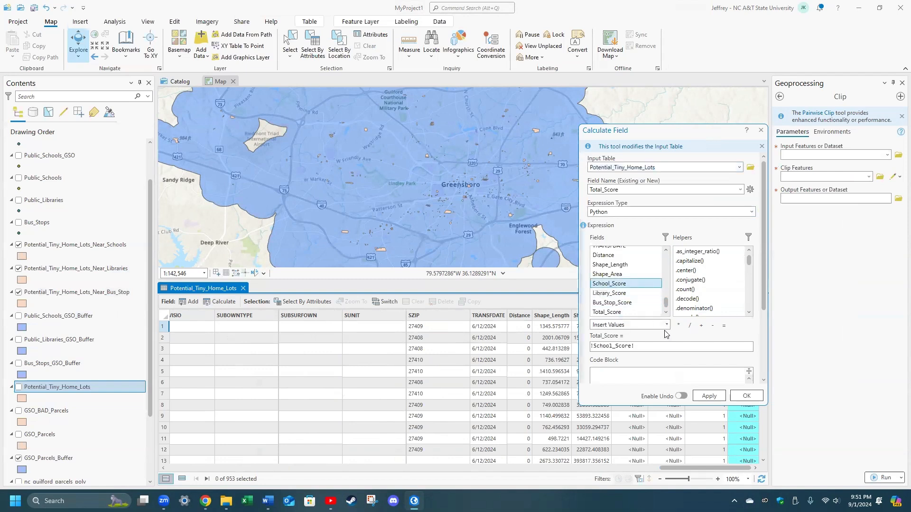
click(701, 327)
double_click(608, 294)
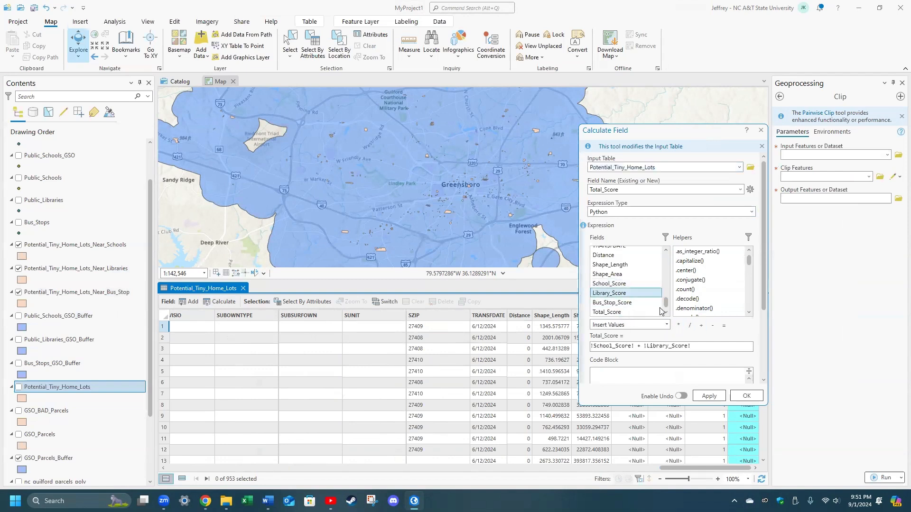
click(701, 326)
double_click(612, 303)
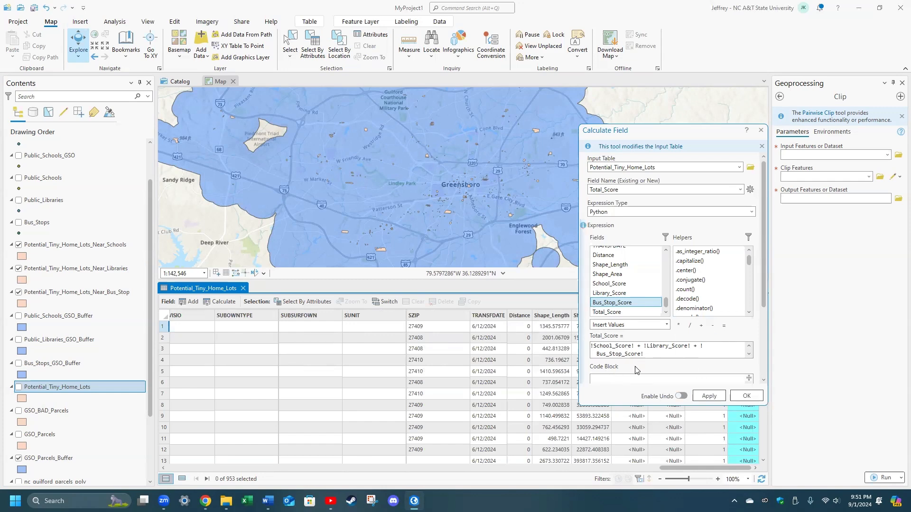
click(747, 396)
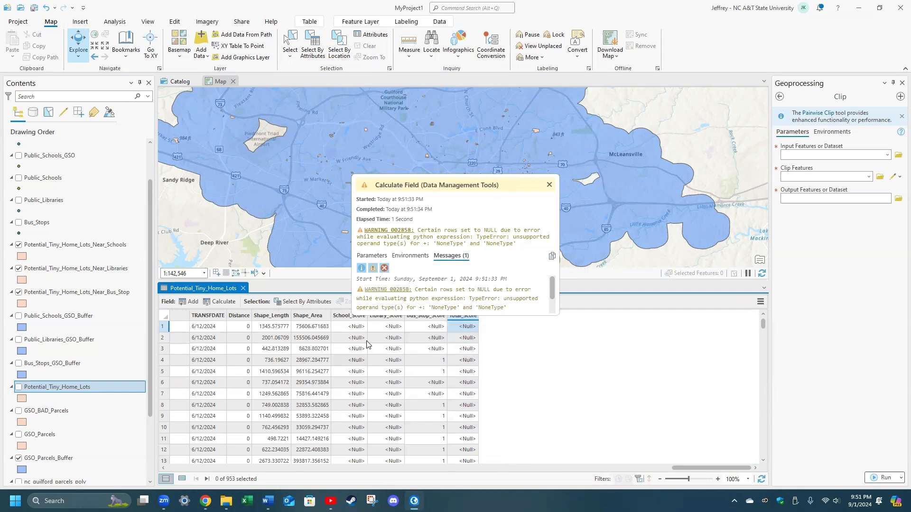
click(549, 185)
Calculate Total_Score in Python as the sum of Bus_Stop_Score, Library_Score and School_Score, wrapping each as (0 if !field! is None else !field!).
click(462, 315)
click(223, 302)
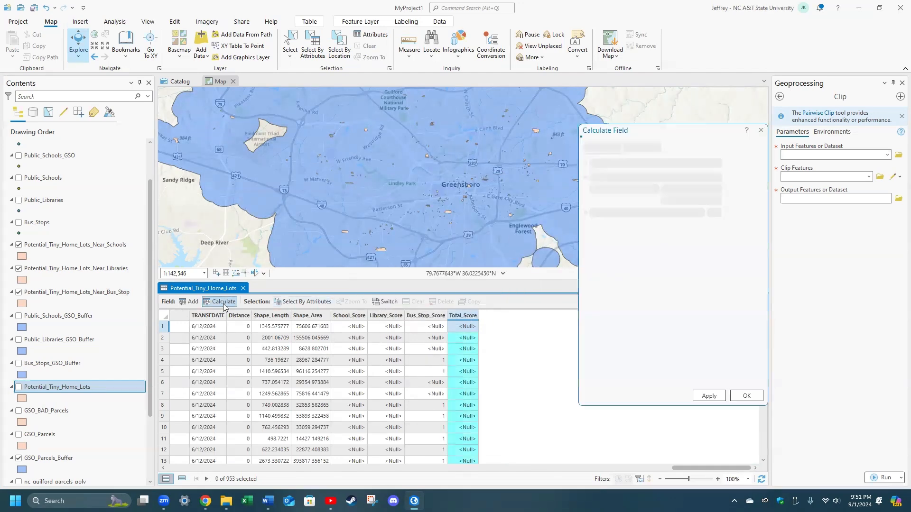
drag(650, 131, 577, 117)
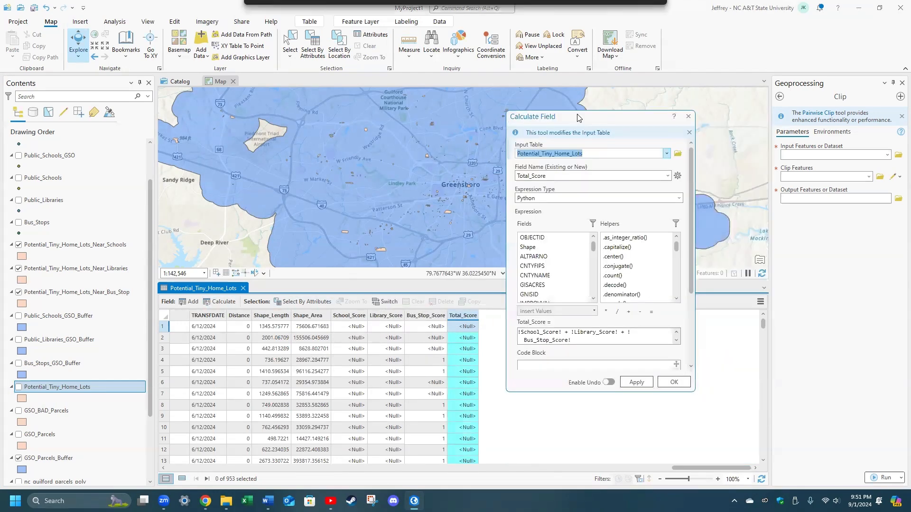
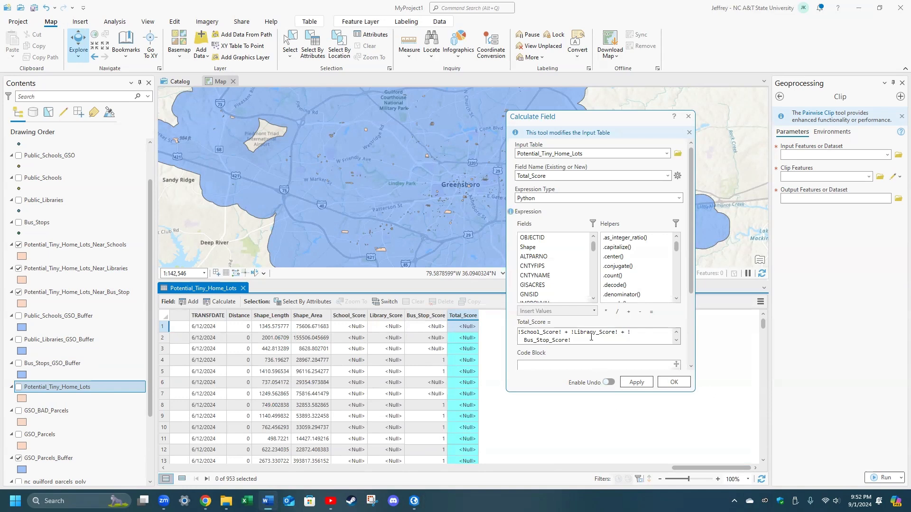
drag(581, 342, 520, 331)
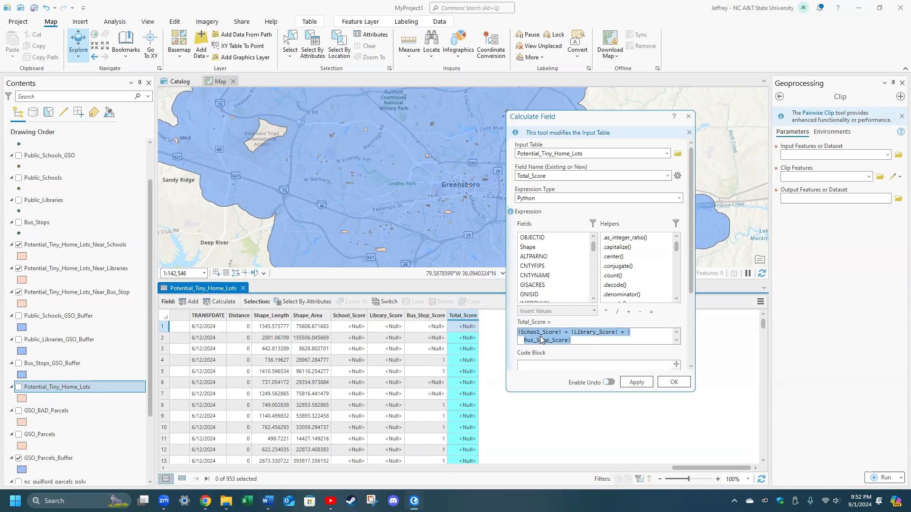
text(2.    (0 if !Bus_Stop_Score! is None else !Bus_Stop_Score!) + (0 if !Library_Score! is None else !Library_Score!) + (0 if !School_Score! is None else !School_Score!))
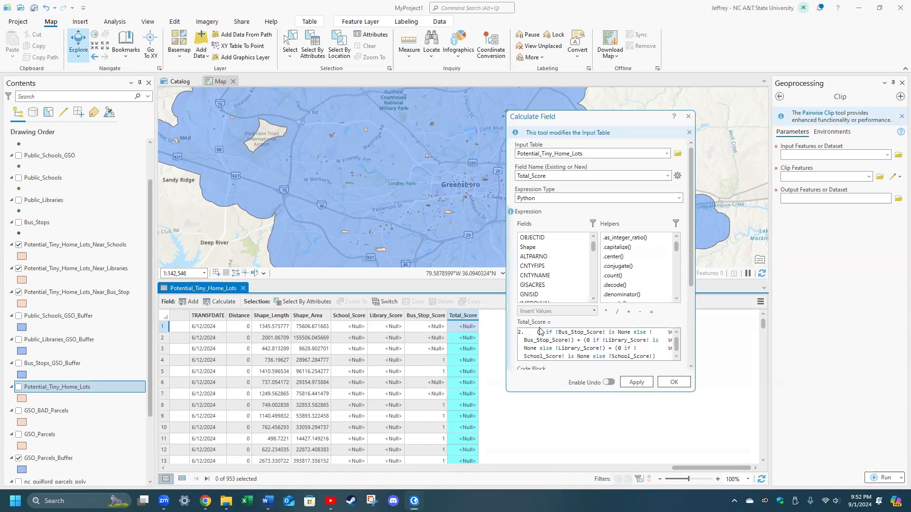
drag(537, 334, 503, 331)
key(BackSpace)
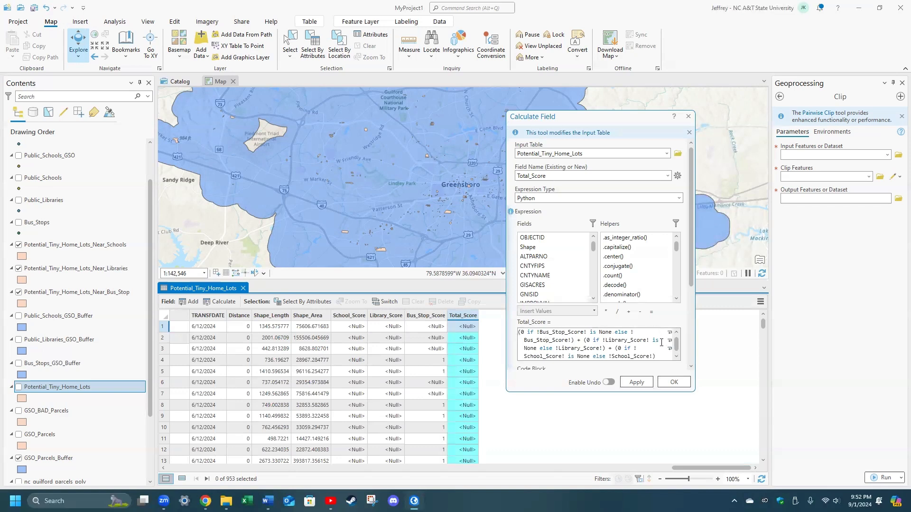
scroll(661, 343, down, 1)
scroll(662, 343, up, 1)
click(672, 382)
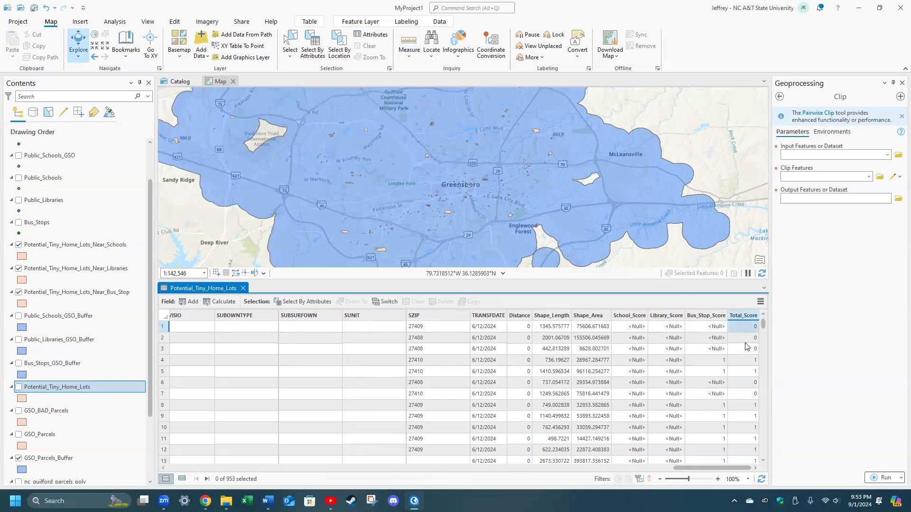
scroll(729, 396, down, 1)
scroll(730, 397, down, 15)
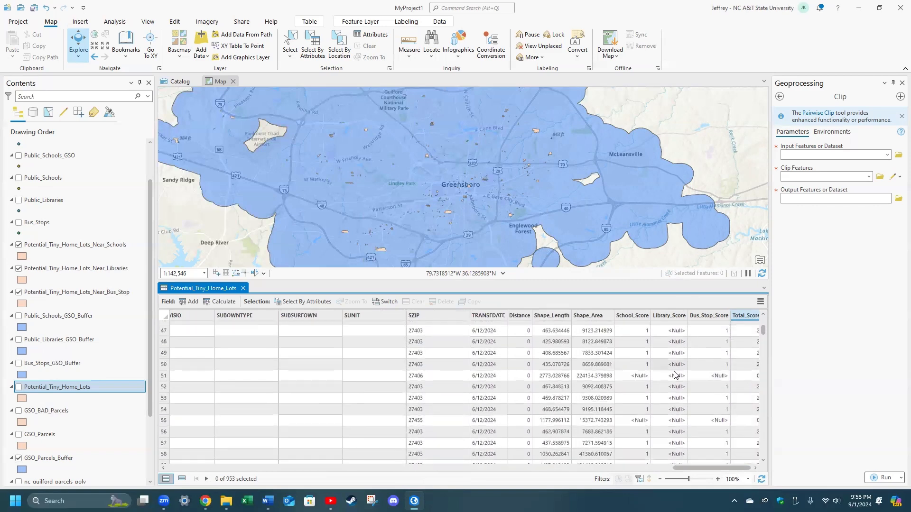
scroll(753, 406, down, 8)
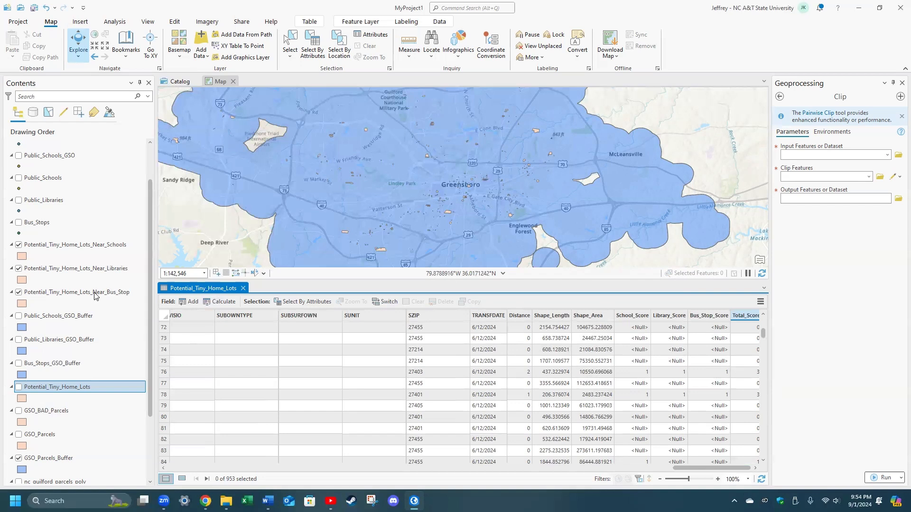
Hide the lots layers near schools, libraries and bus stops, and show the Potential_Tiny_Home_Lots layer on the map.
click(19, 245)
click(19, 268)
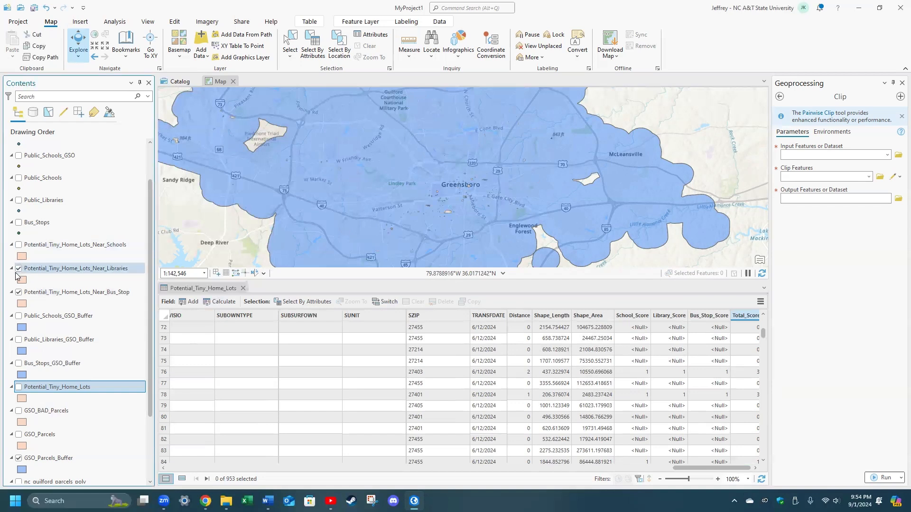
click(19, 292)
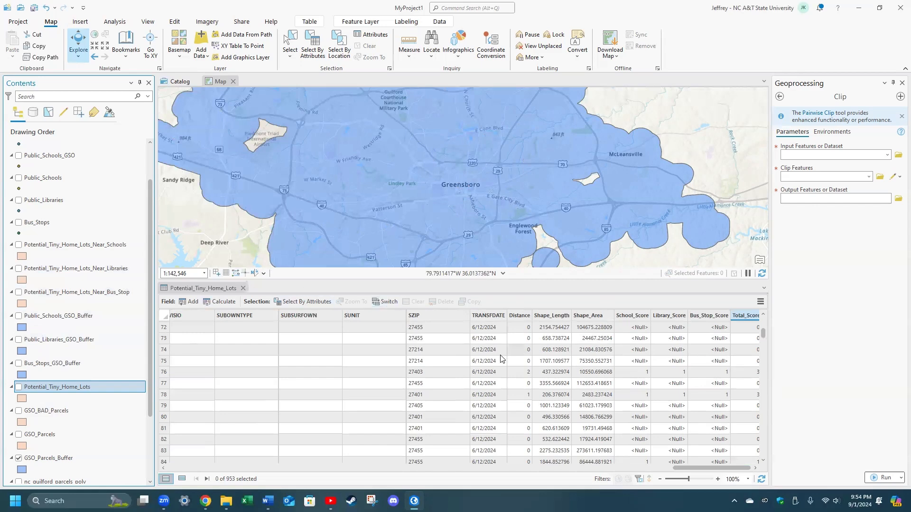
click(19, 387)
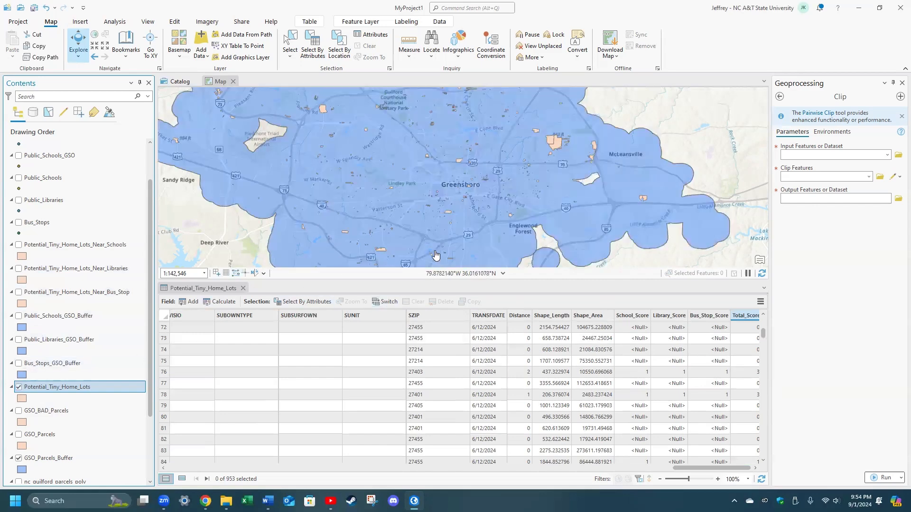
Close the attribute table and symbolize Potential_Tiny_Home_Lots with Unique Values based on the Total_Score field.
drag(386, 141, 411, 177)
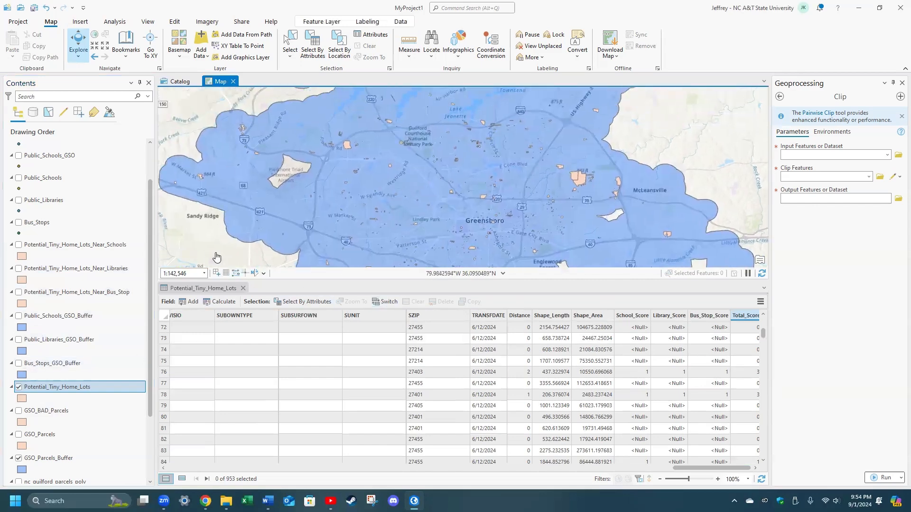
click(243, 288)
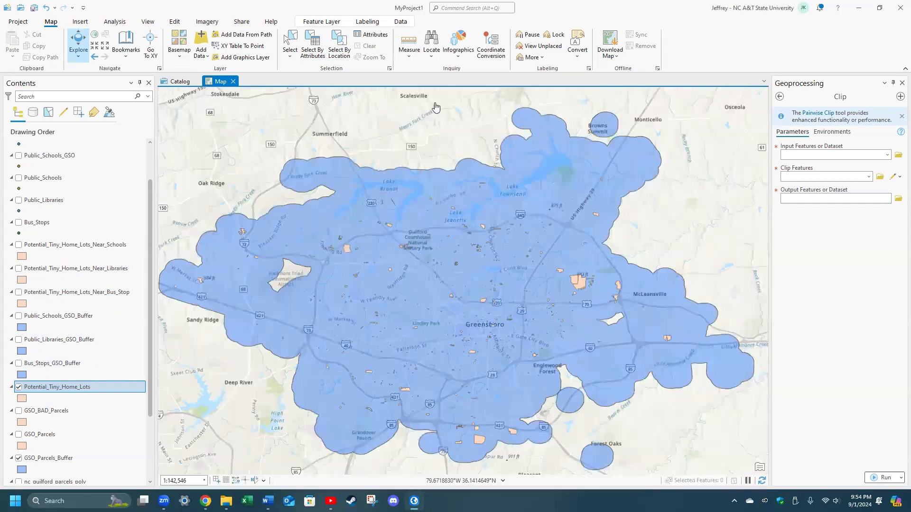
right_click(53, 390)
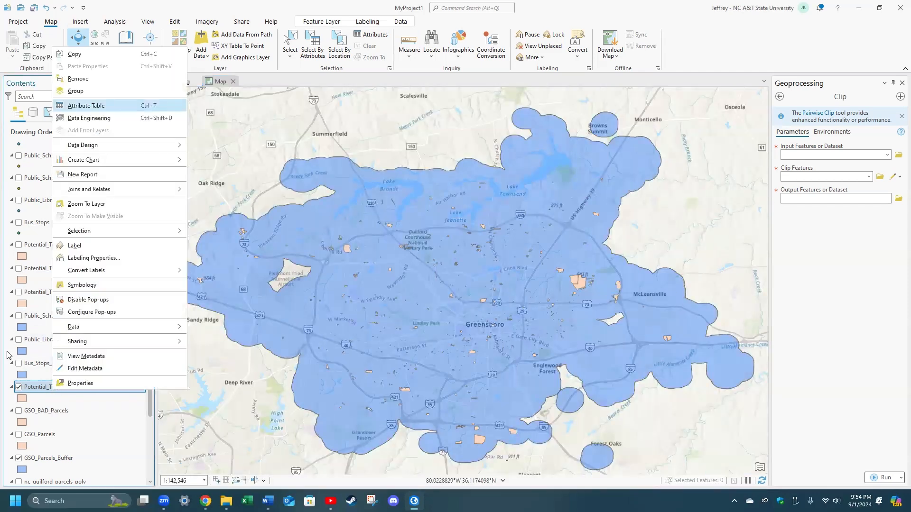
click(80, 285)
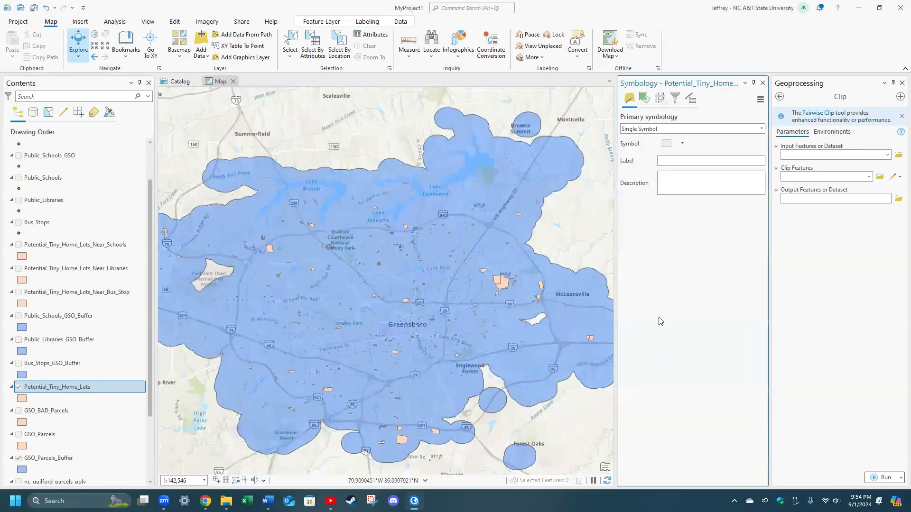
click(762, 129)
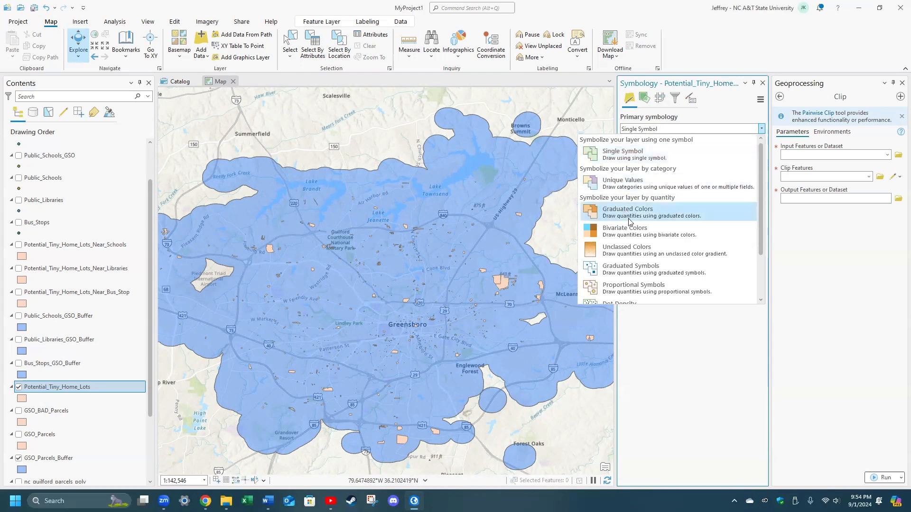
click(631, 184)
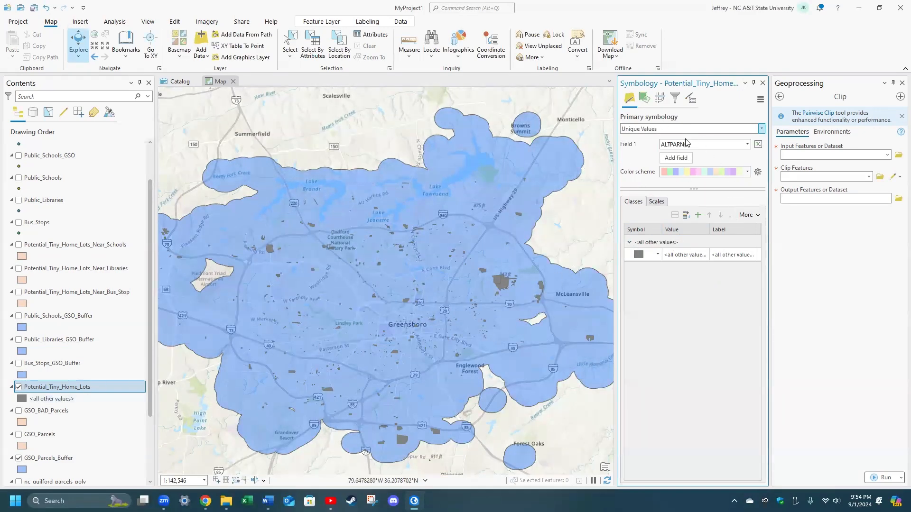
click(747, 144)
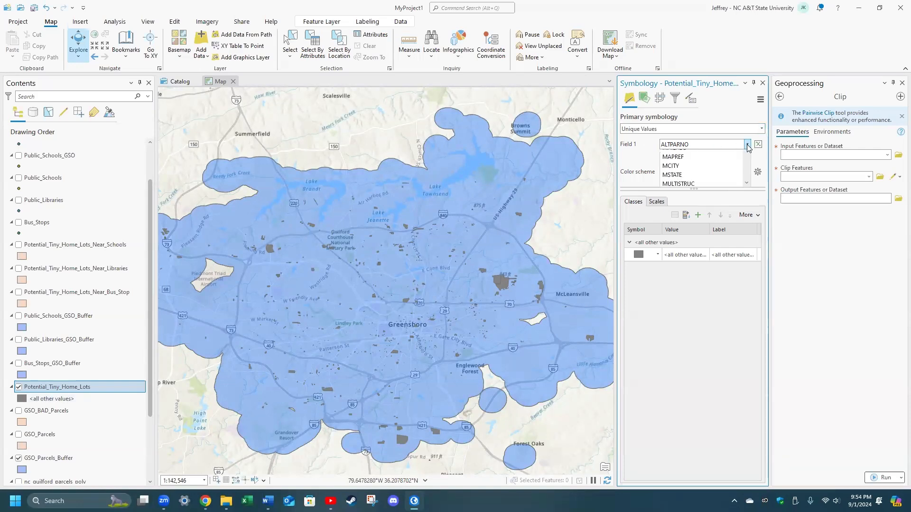
scroll(725, 268, down, 5)
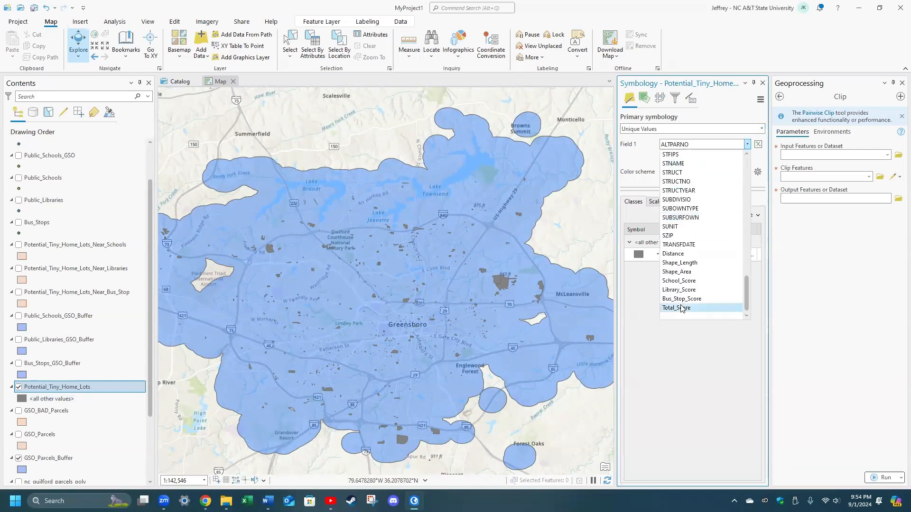
click(681, 307)
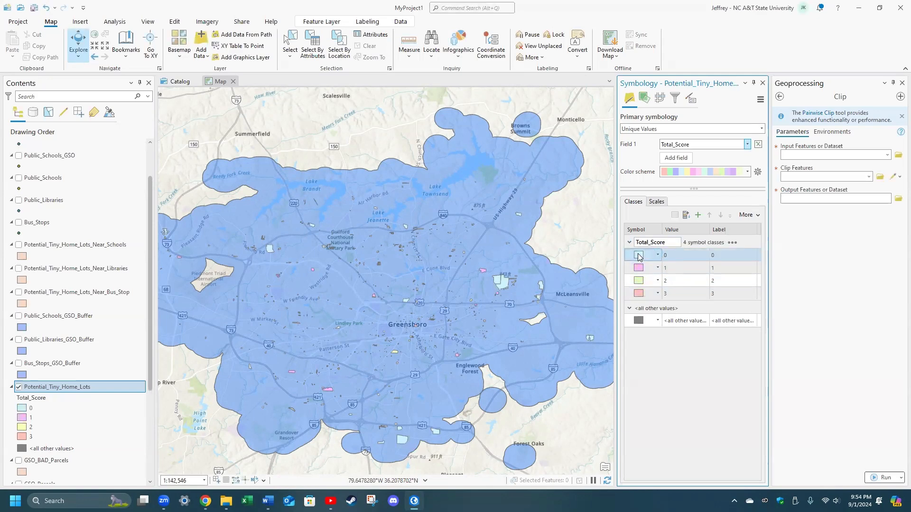
Give Total_Score class 0 the off-white ArcGIS 2D Airport symbol and class 1 the pale pink Commercial symbol.
click(656, 257)
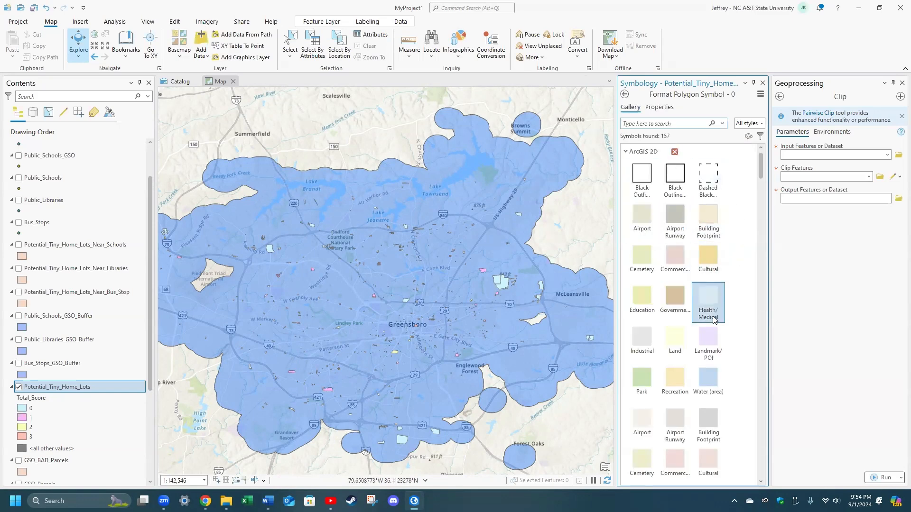
click(642, 424)
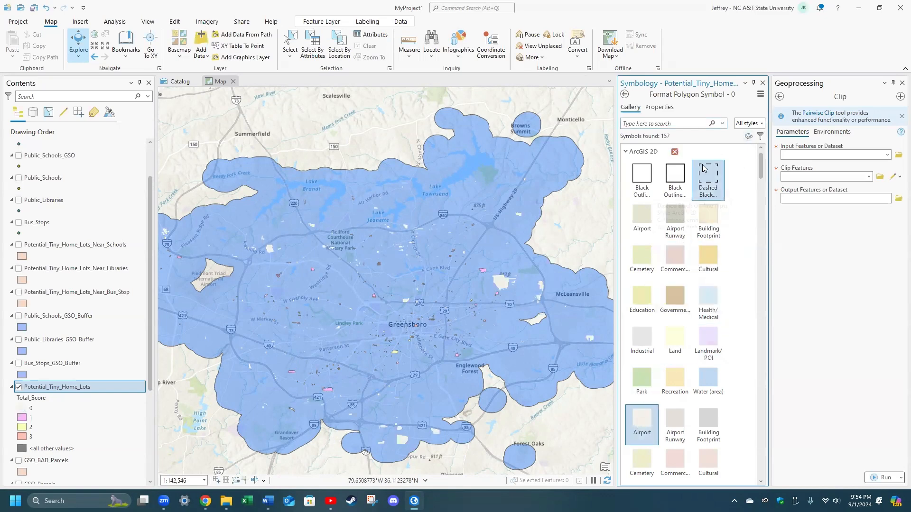
click(625, 95)
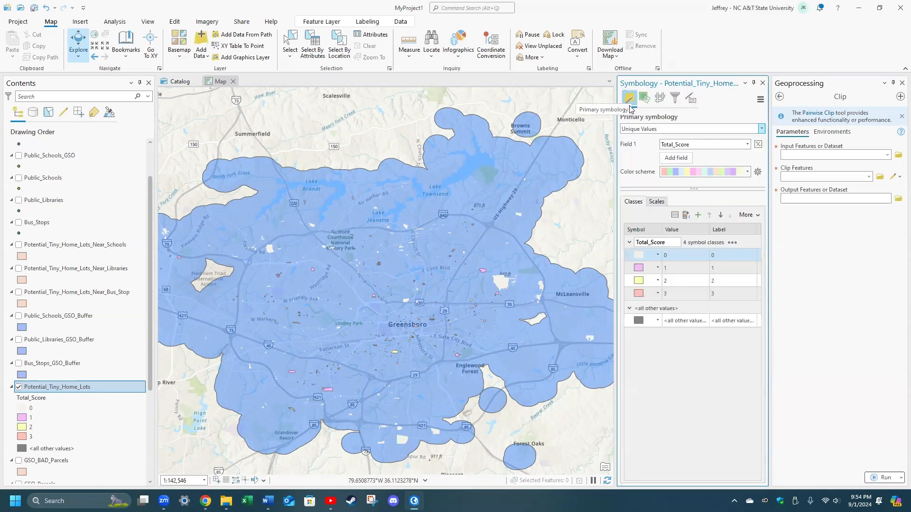
click(639, 268)
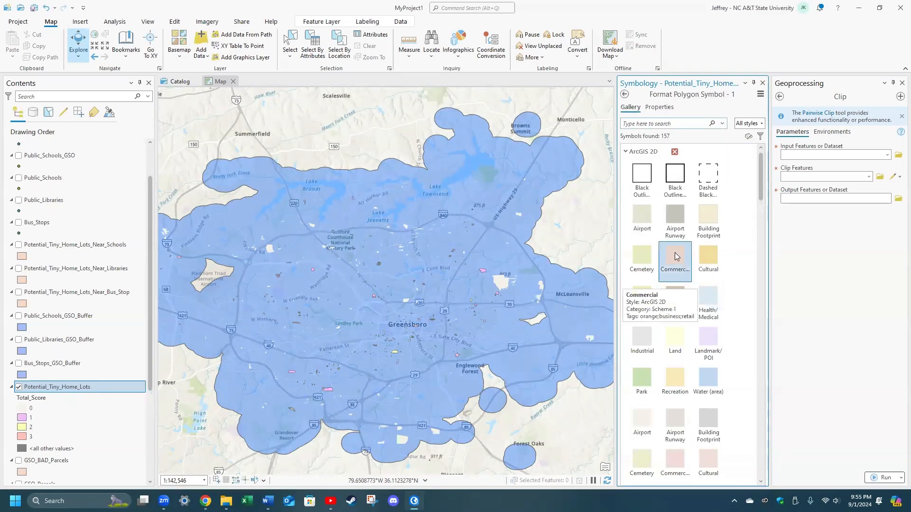
click(675, 260)
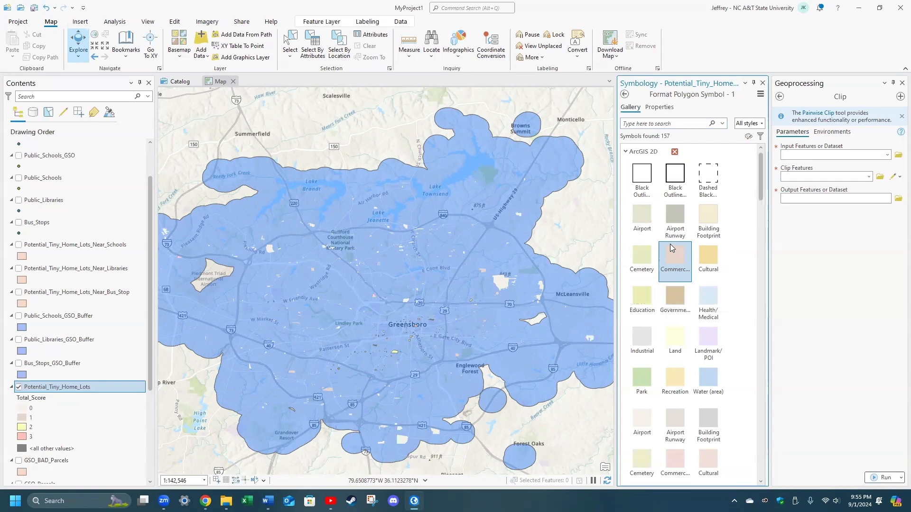
click(625, 94)
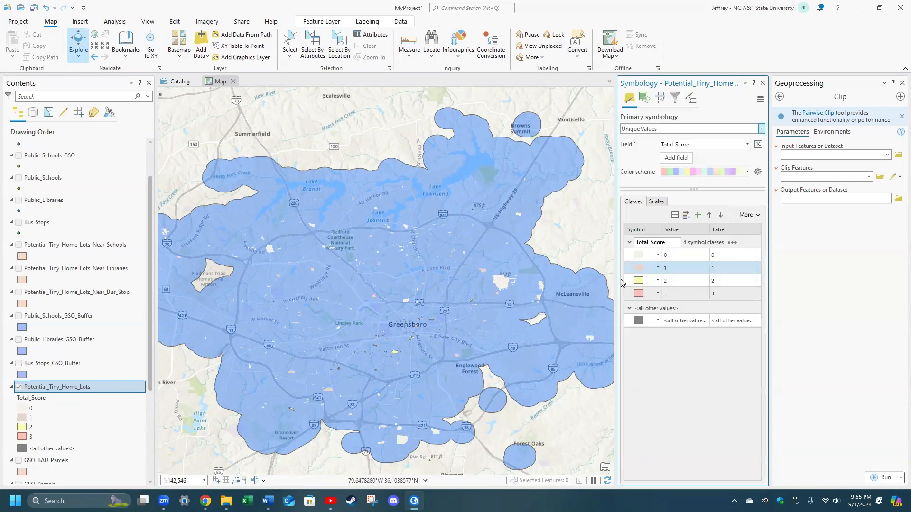
Give Total_Score class 2 the pale yellow ArcGIS 2D Land symbol.
click(639, 280)
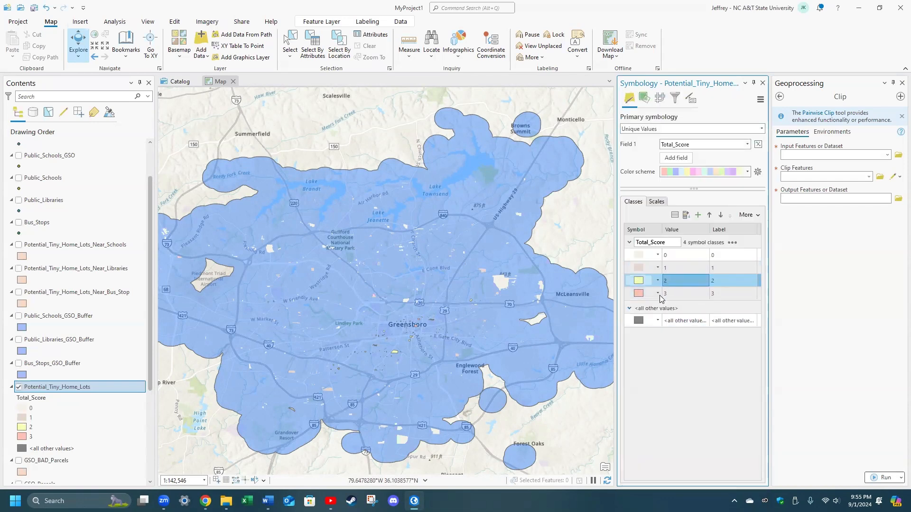
click(639, 280)
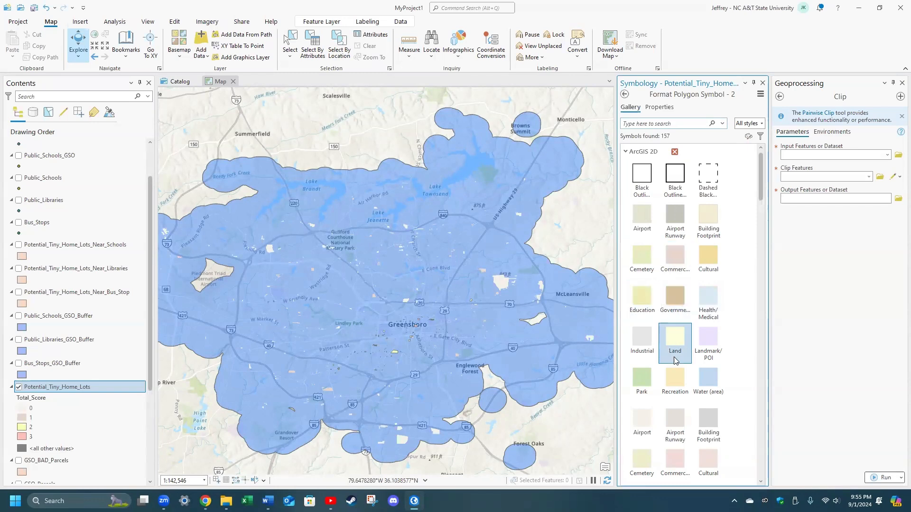
click(676, 339)
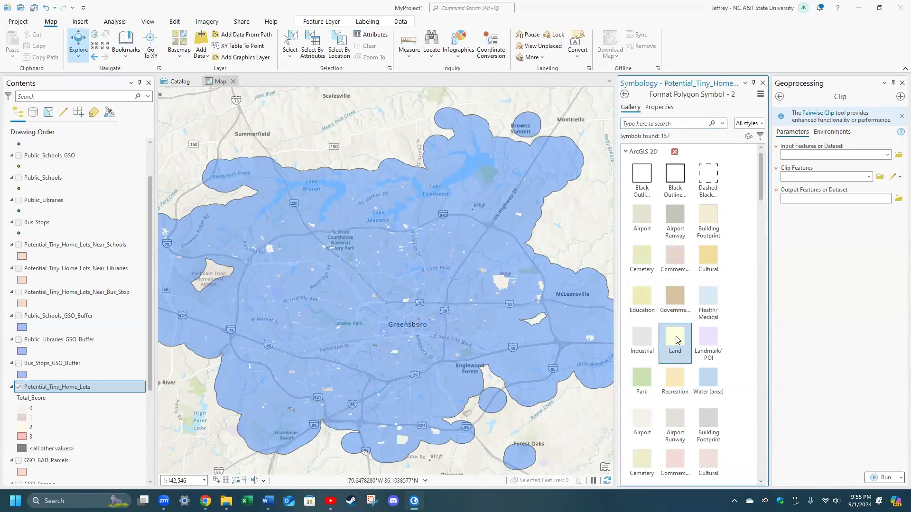
click(624, 94)
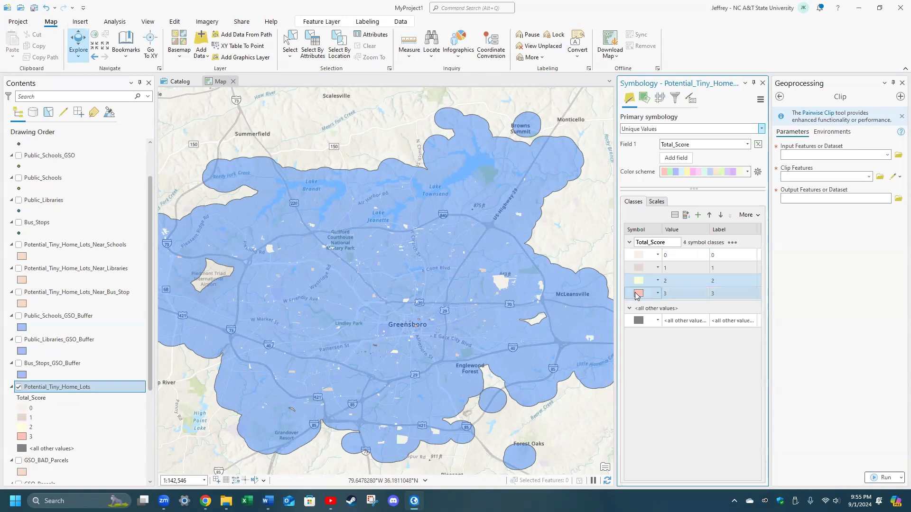
Give Total_Score class 3 the Green (Bright) symbol and close the symbology settings.
click(638, 294)
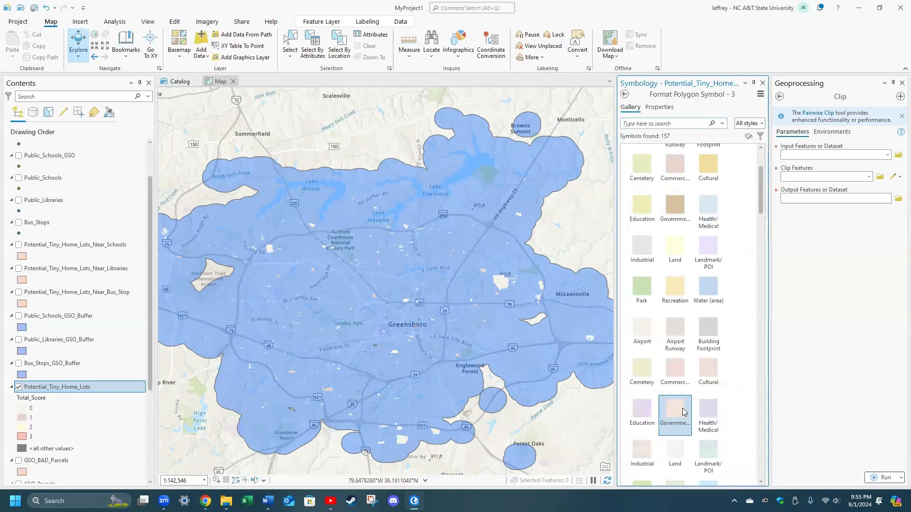
scroll(684, 412, down, 3)
scroll(681, 410, down, 6)
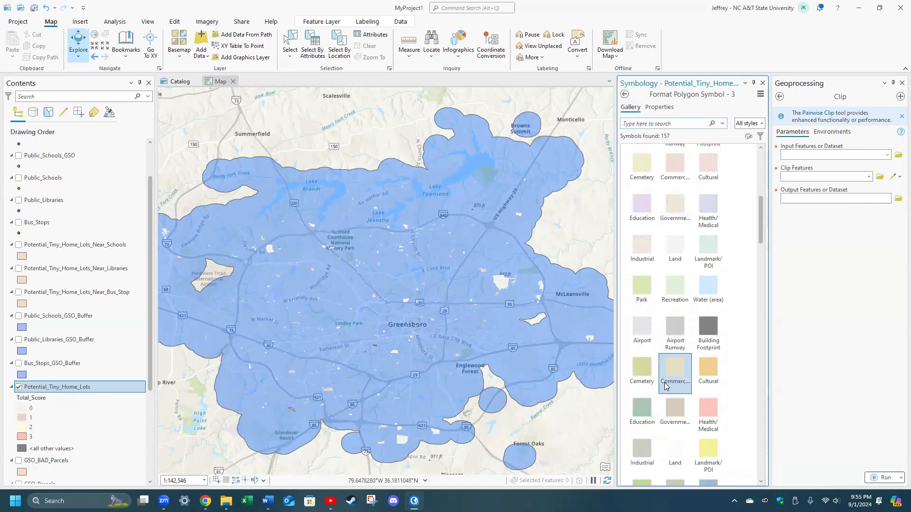
scroll(664, 382, down, 6)
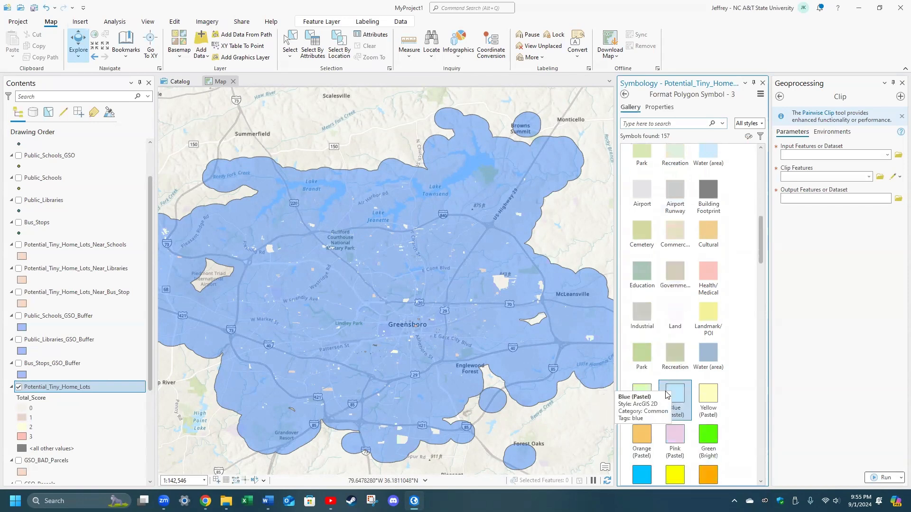
click(709, 434)
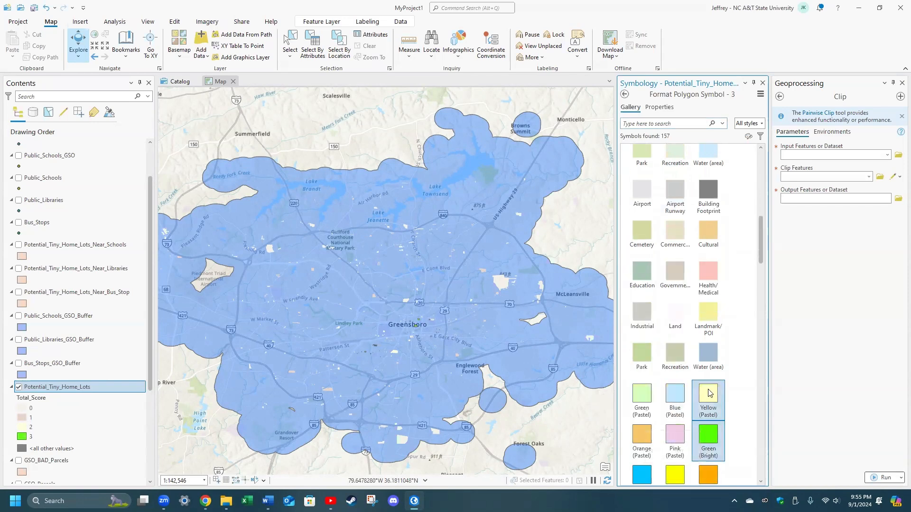
click(626, 97)
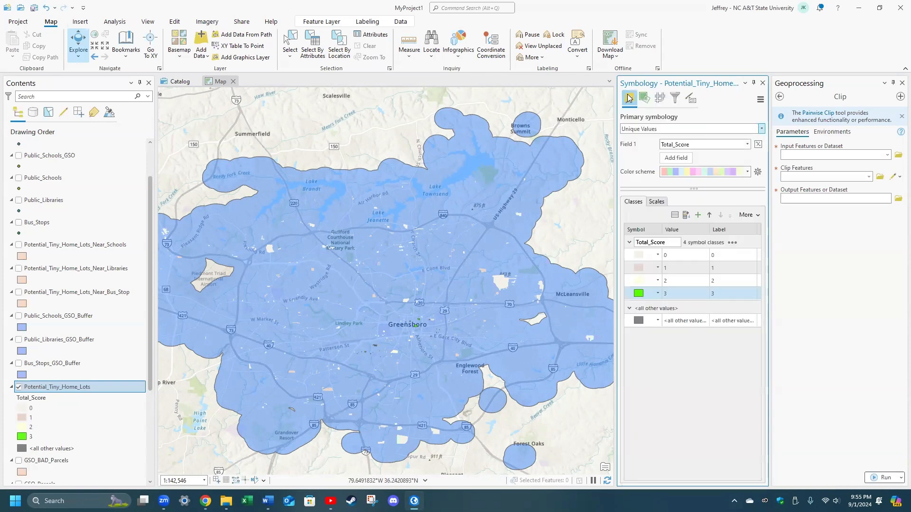
click(762, 83)
Examine on the map where the bright green lots with a total score of 3 lie around central Greensboro.
scroll(492, 376, up, 2)
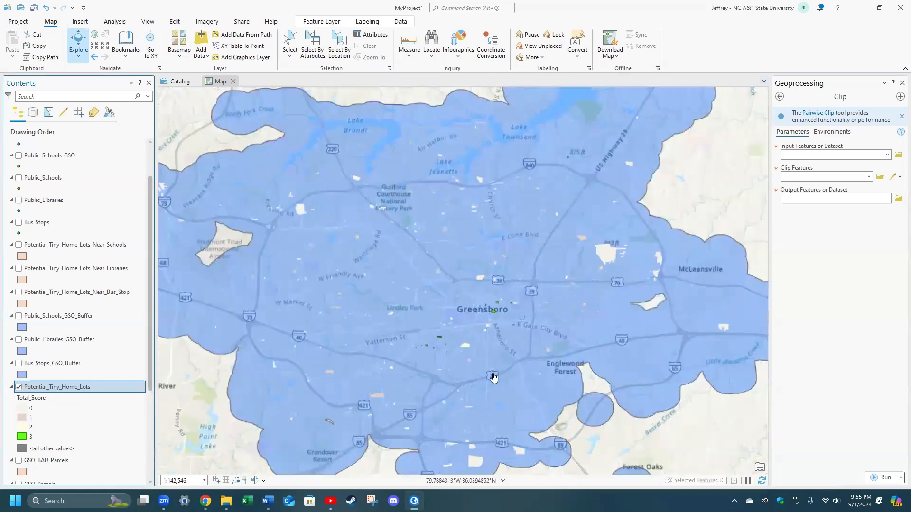
drag(536, 371, 490, 379)
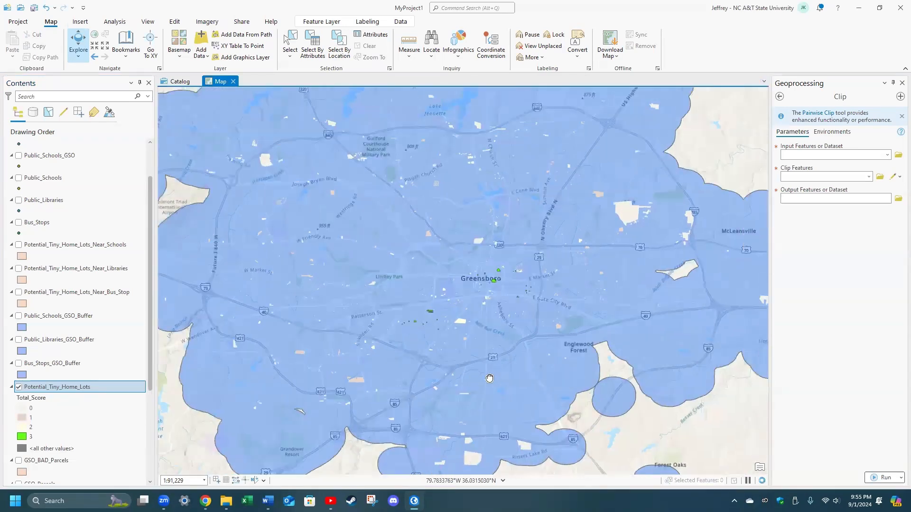
scroll(461, 327, up, 1)
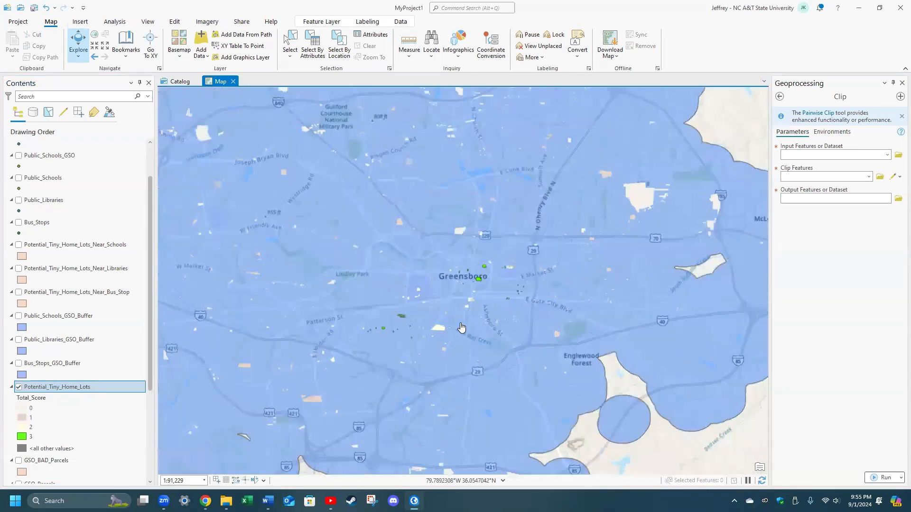
scroll(461, 327, up, 5)
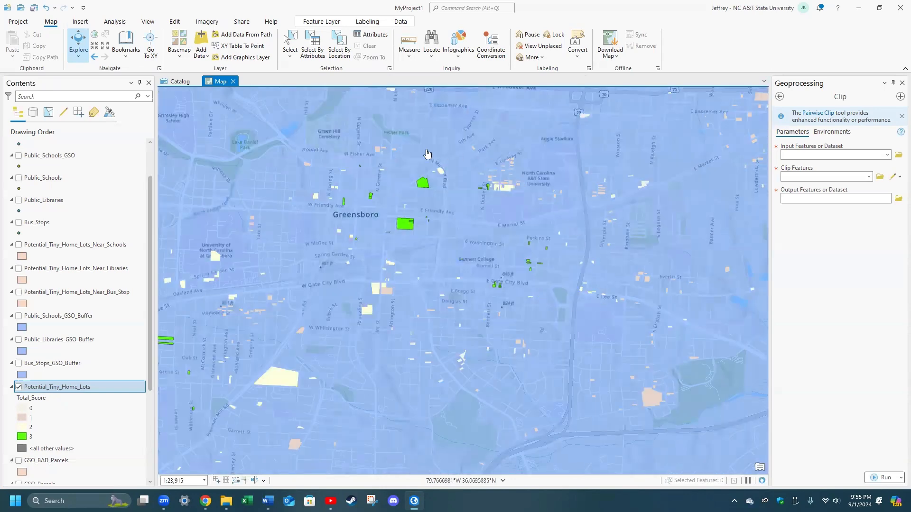
drag(370, 294, 504, 281)
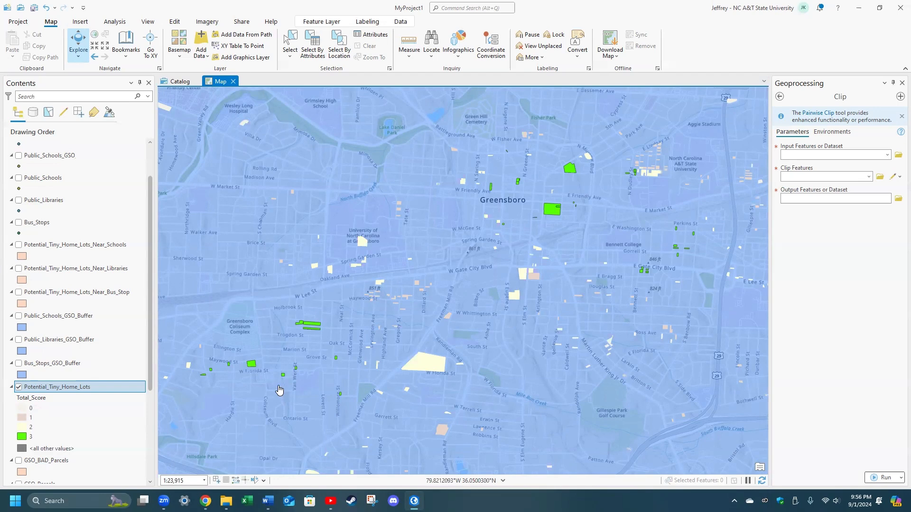
scroll(326, 361, down, 3)
scroll(372, 329, down, 2)
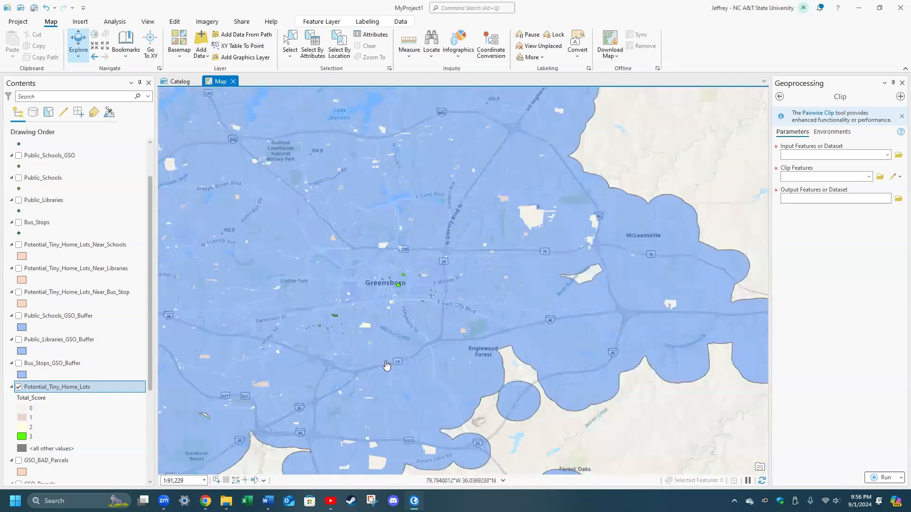
drag(390, 364, 496, 354)
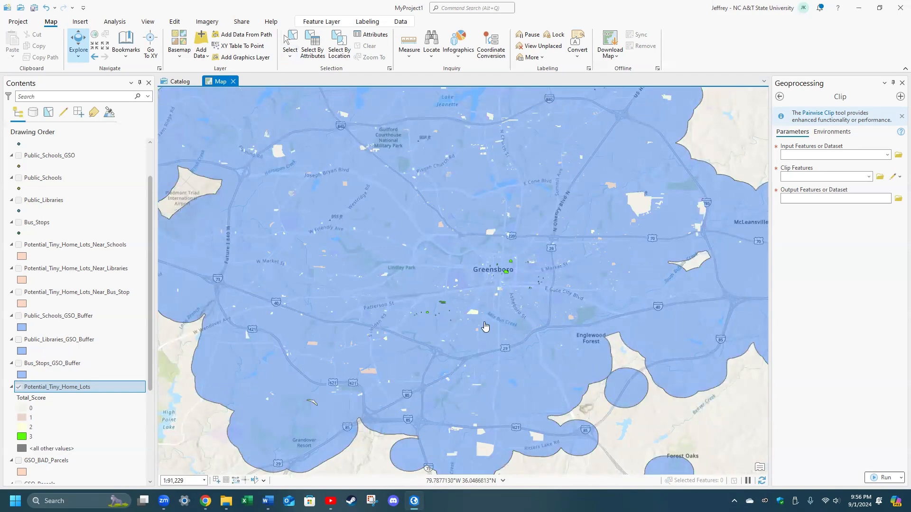
scroll(427, 311, up, 2)
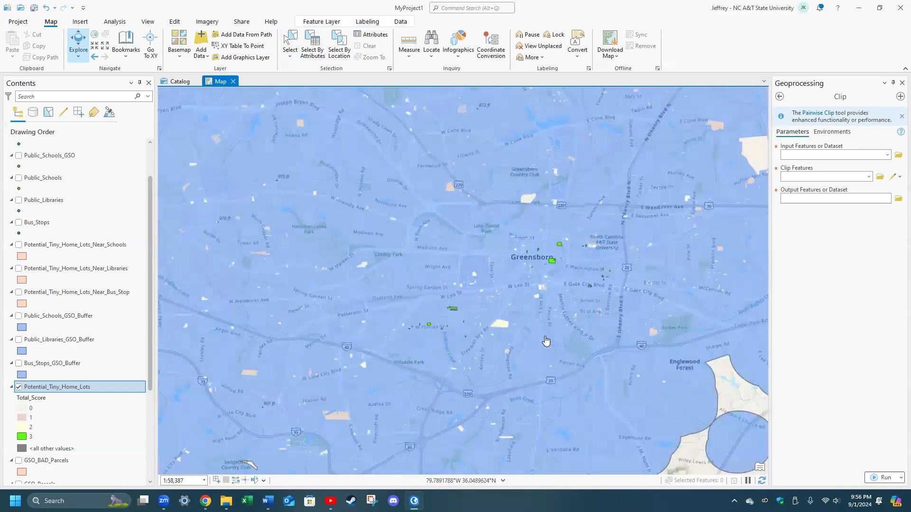
scroll(605, 309, up, 2)
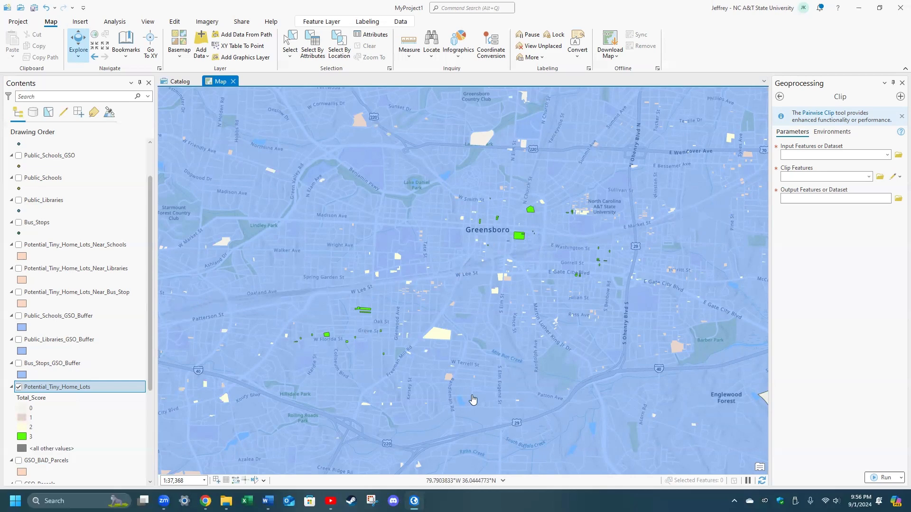
scroll(532, 304, down, 2)
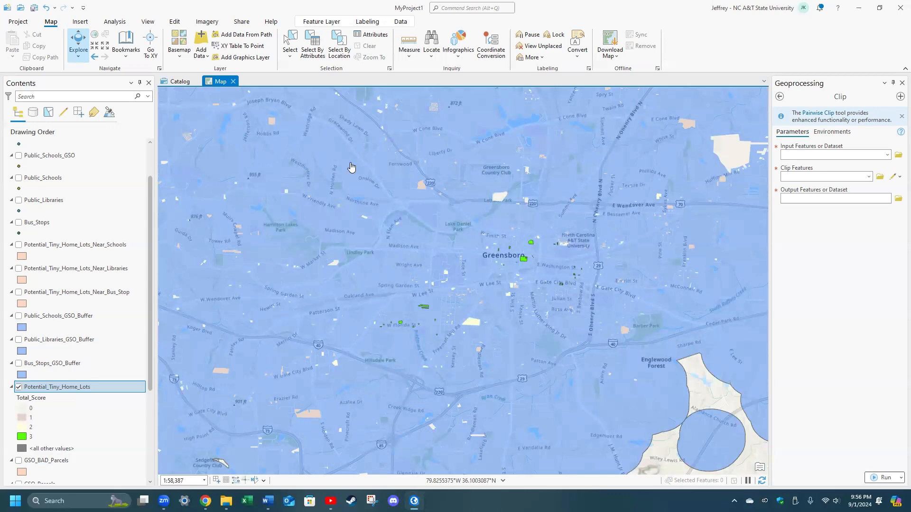
Show the Public_Schools_GSO_Buffer, Public_Libraries_GSO_Buffer and Bus_Stops_GSO_Buffer layers on the map.
click(19, 316)
click(19, 340)
click(19, 364)
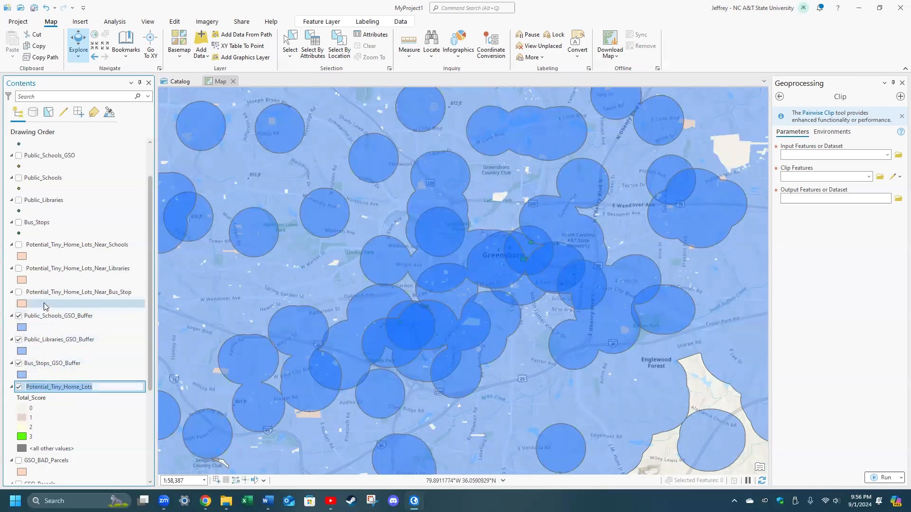
Move the Potential_Tiny_Home_Lots layer above the Public_Schools_GSO_Buffer layer in the drawing order.
click(115, 387)
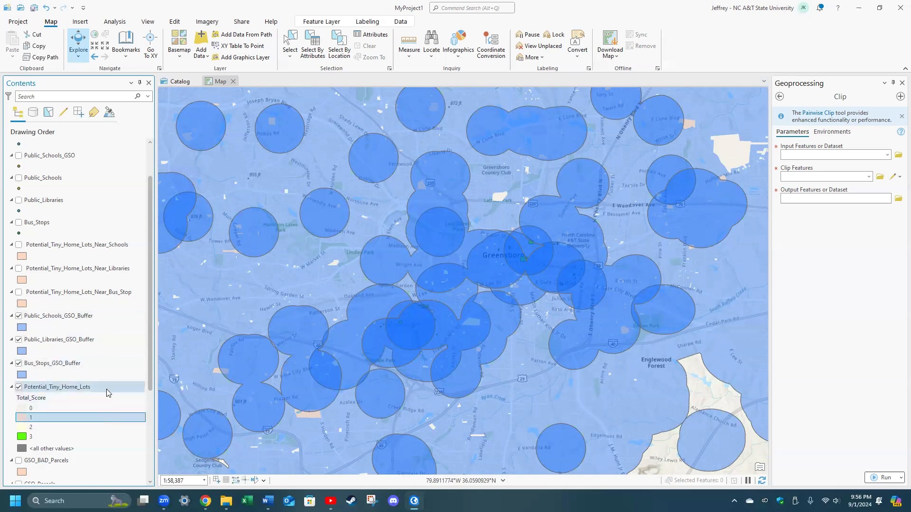
mouse_move(105, 388)
mouse_down()
mouse_move(95, 317)
mouse_move(130, 299)
mouse_up()
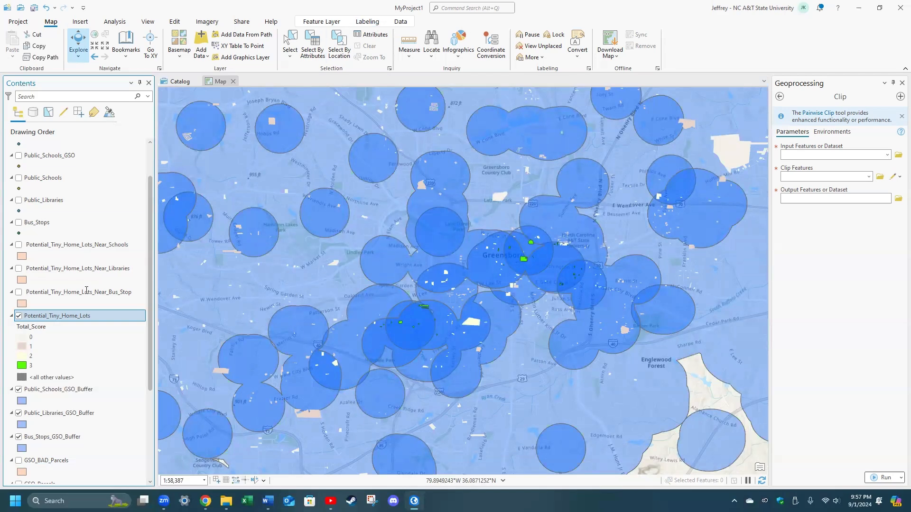
scroll(393, 350, down, 1)
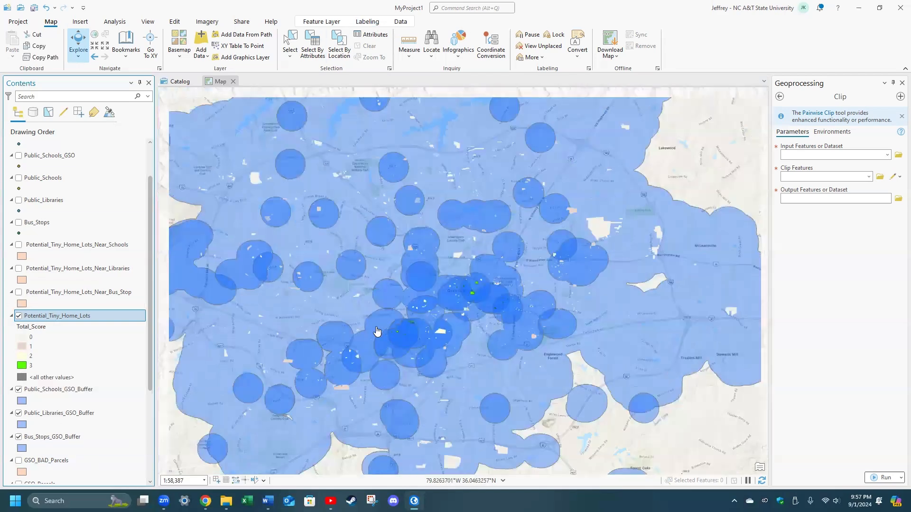
Show the Guilford County layer beneath the buffers and hide it again.
scroll(377, 331, down, 2)
scroll(47, 446, down, 6)
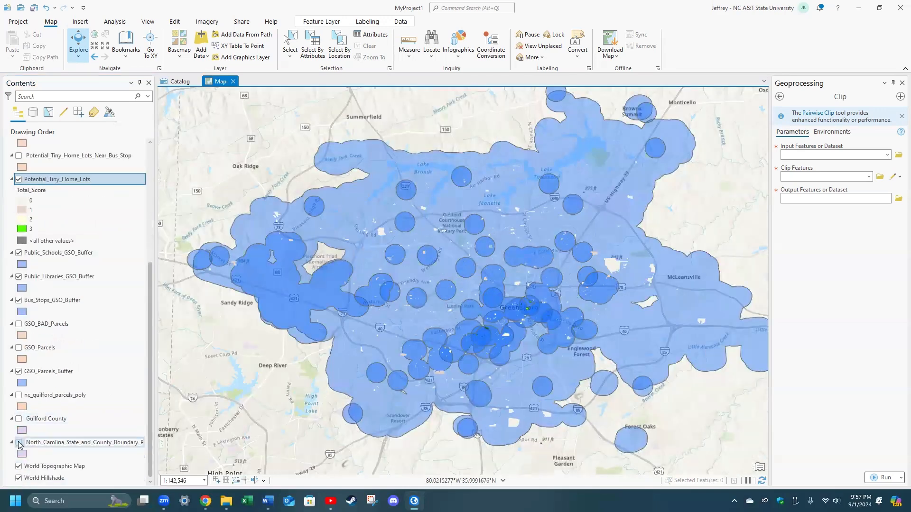
click(19, 418)
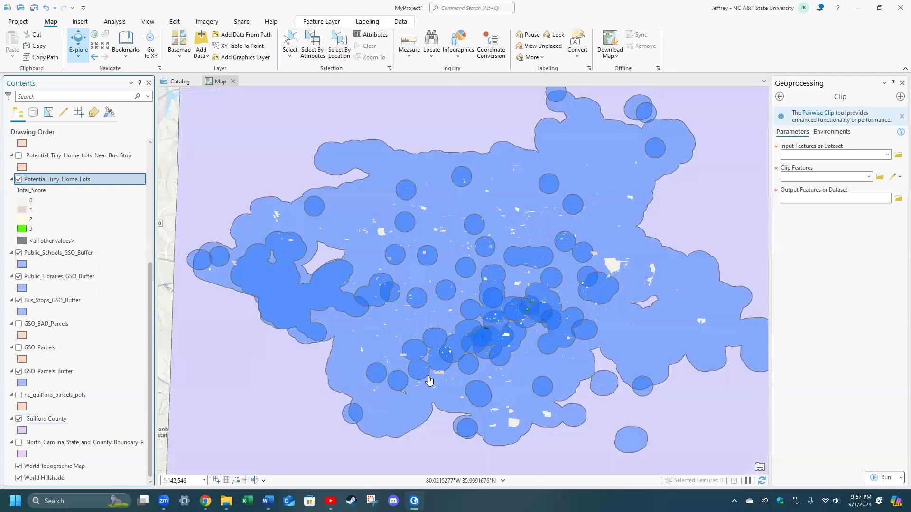
scroll(397, 394, down, 2)
click(19, 418)
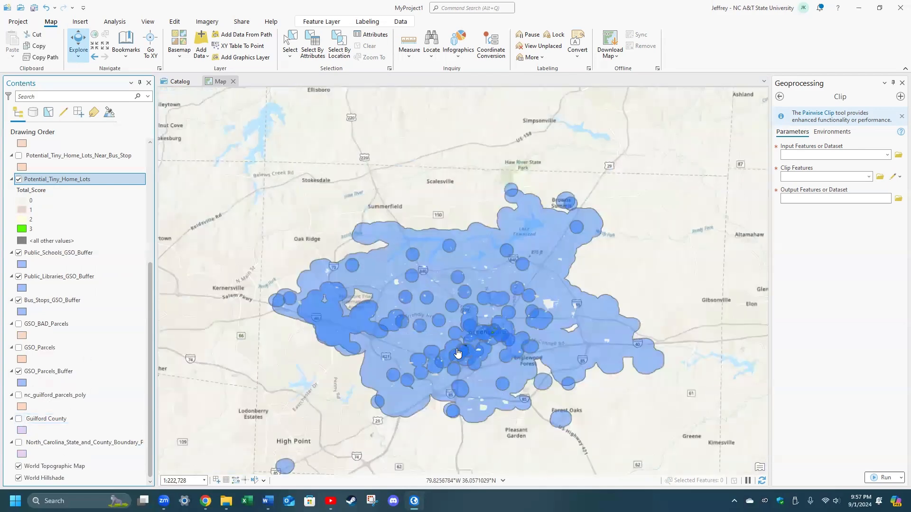
Hide the Potential_Tiny_Home_Lots, Public_Libraries_GSO_Buffer and Bus_Stops_GSO_Buffer layers on the map.
scroll(458, 350, up, 4)
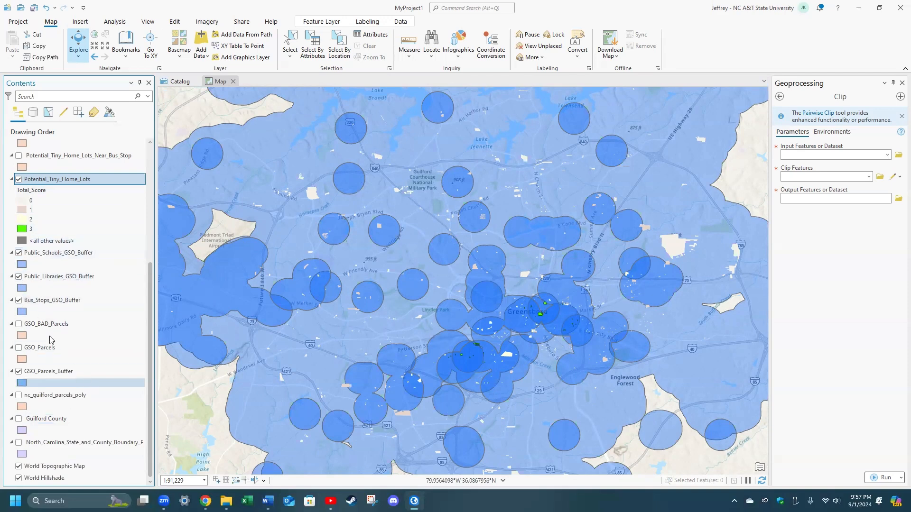
scroll(50, 256, up, 5)
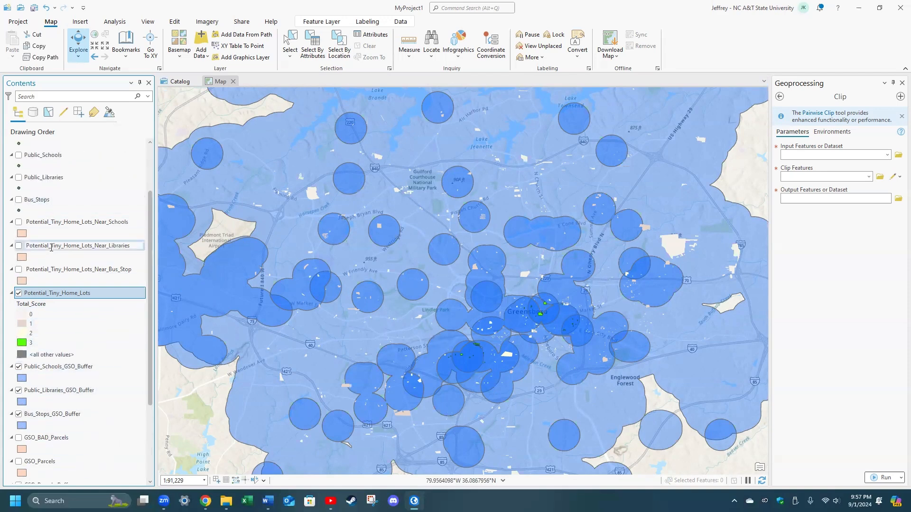
click(19, 294)
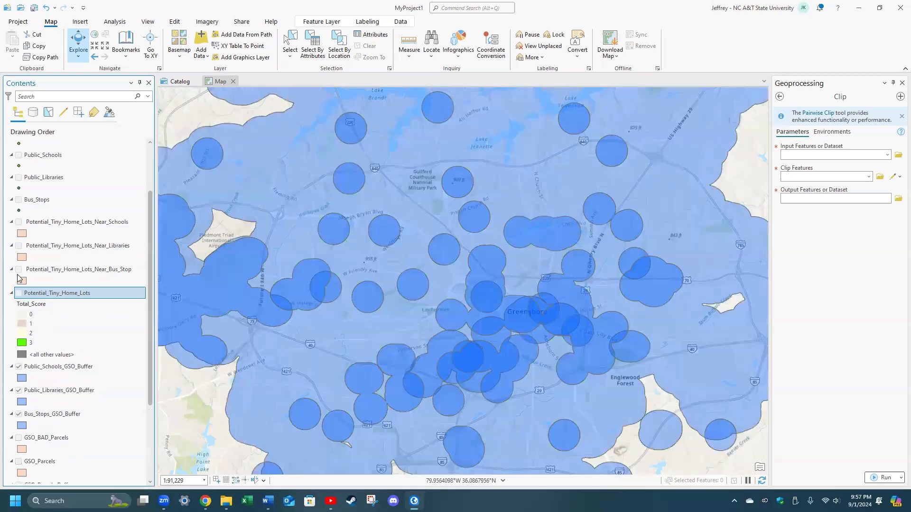
click(18, 390)
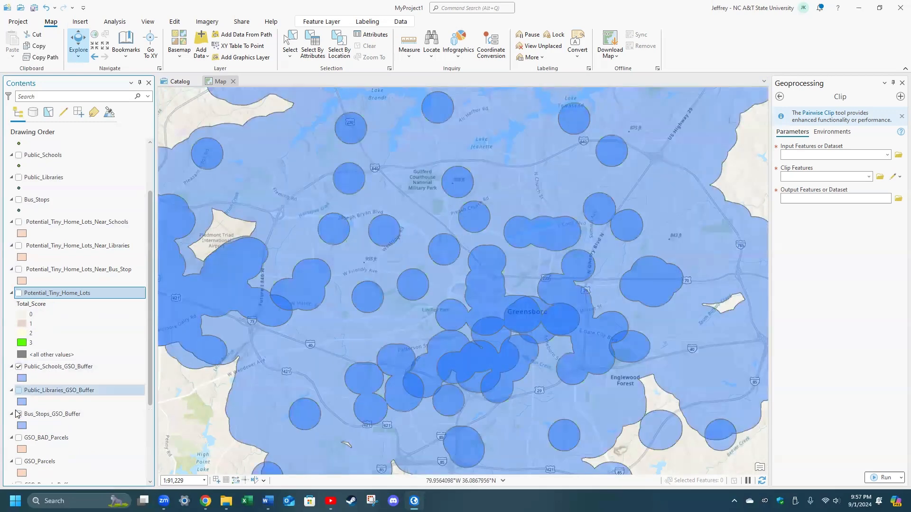
click(19, 414)
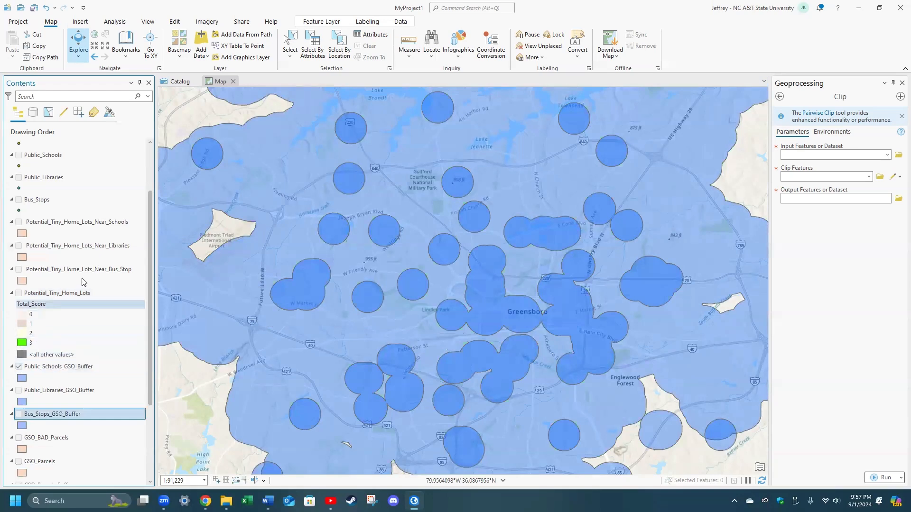
Show the Potential_Tiny_Home_Lots_Near_Schools layer and hide GSO_Parcels_Buffer so only the school buffers lie behind the lots.
click(20, 223)
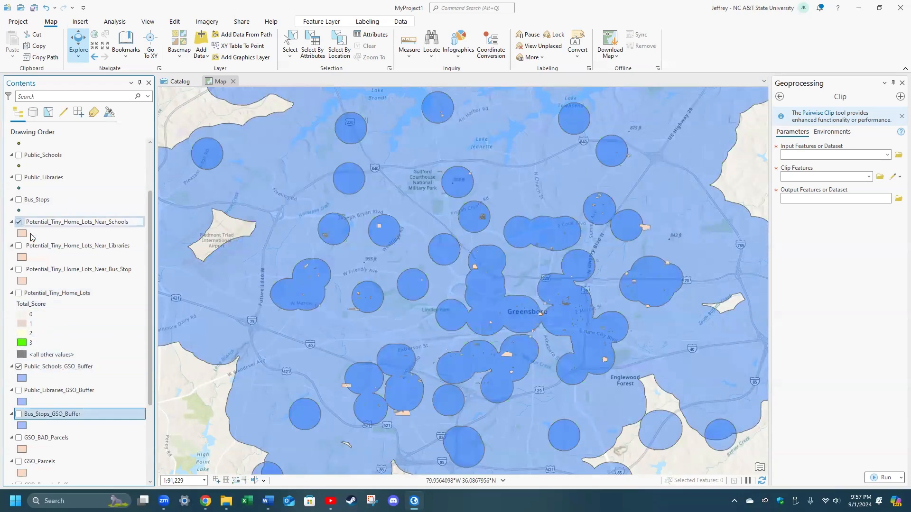
scroll(17, 427, down, 3)
click(20, 417)
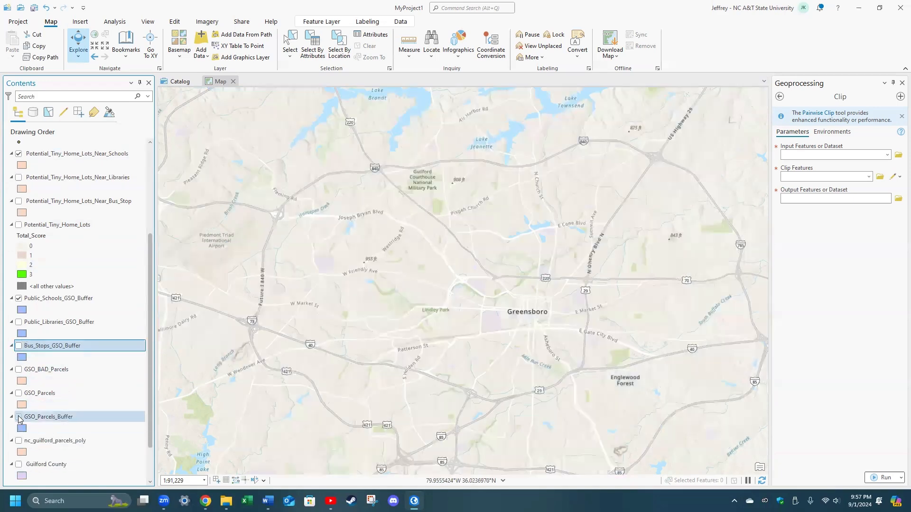
drag(407, 375, 404, 289)
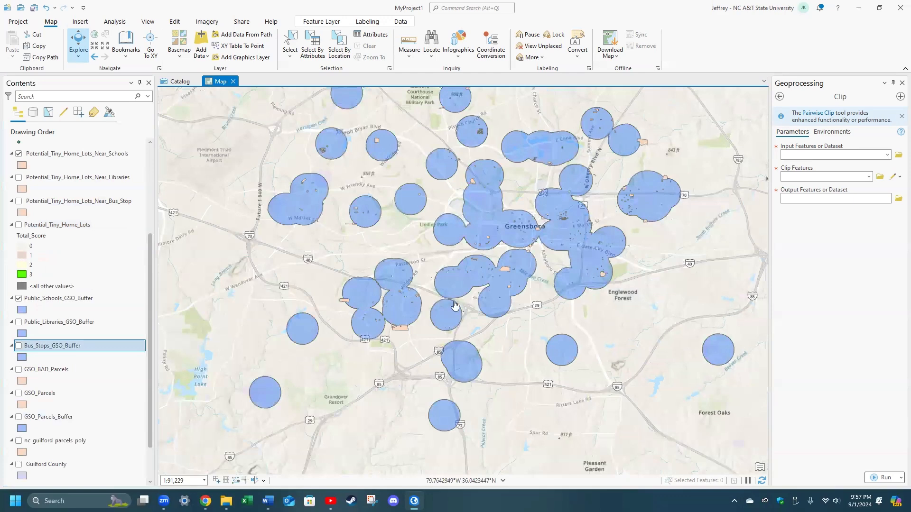
Give the Potential_Tiny_Home_Lots_Near_Schools layer the Green (Bright) symbol and close the symbology settings.
click(22, 166)
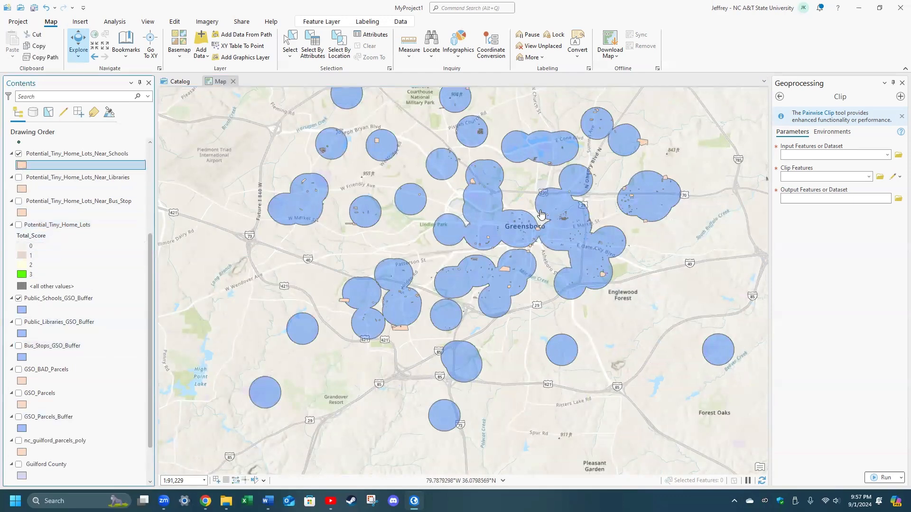
drag(389, 189, 312, 187)
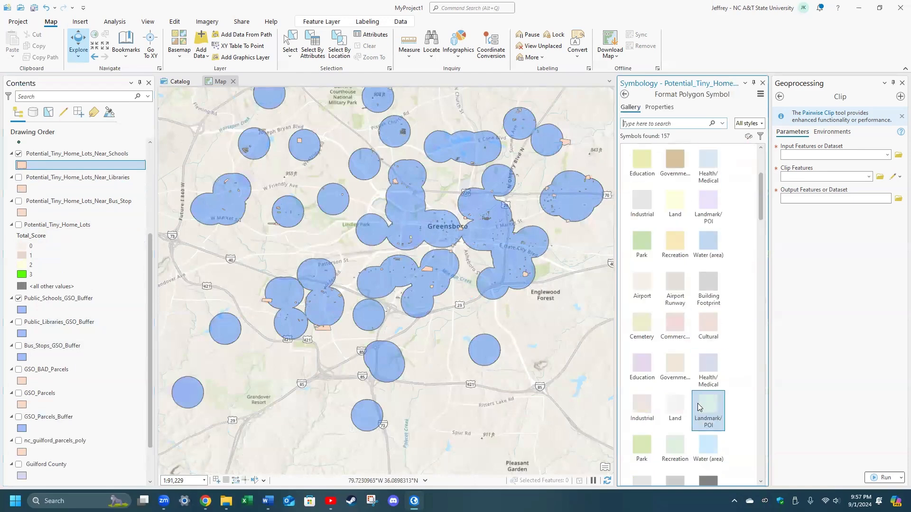
scroll(697, 403, down, 5)
scroll(702, 424, down, 2)
click(708, 458)
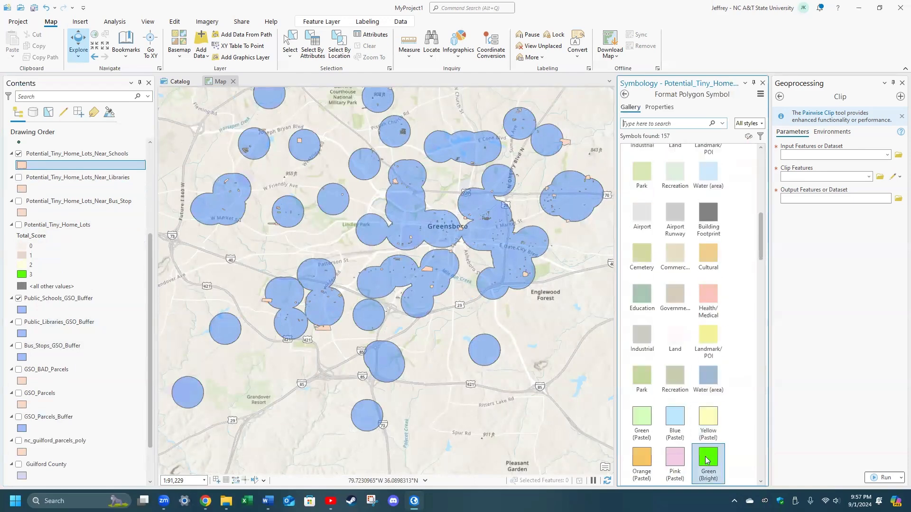
click(624, 94)
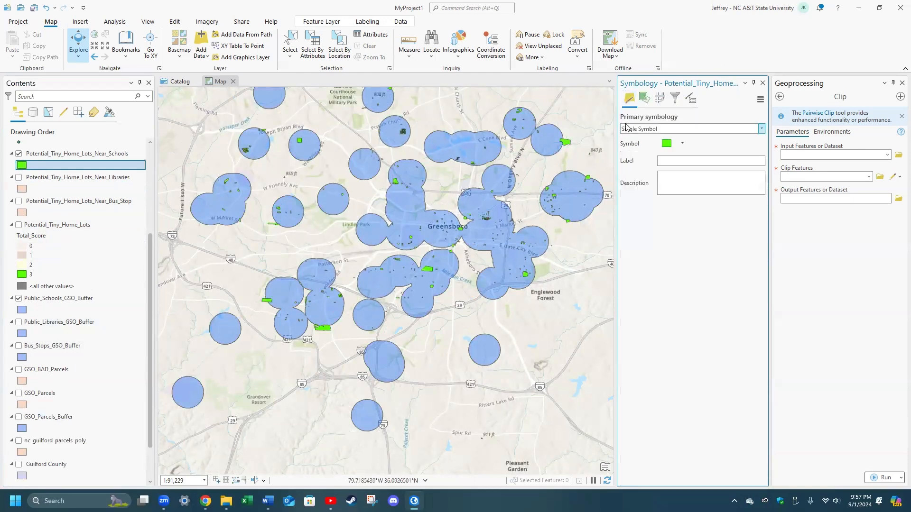
click(763, 84)
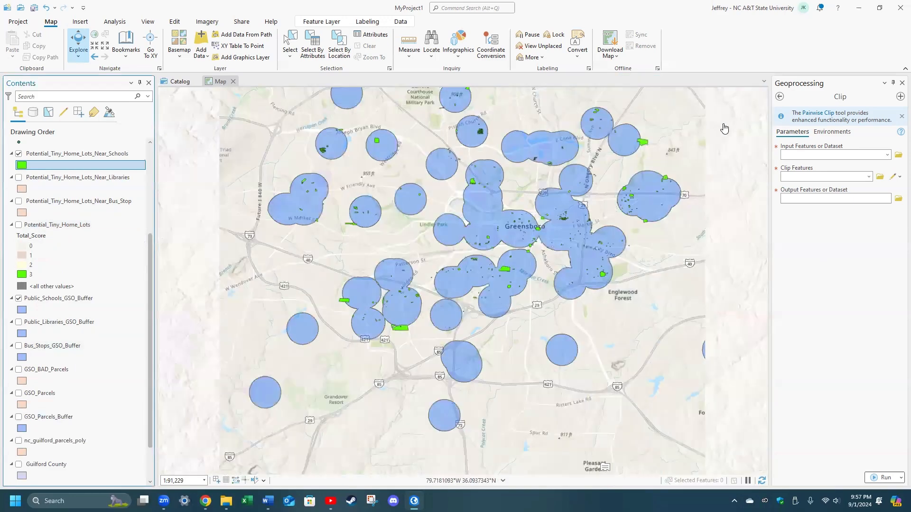
drag(557, 281, 545, 293)
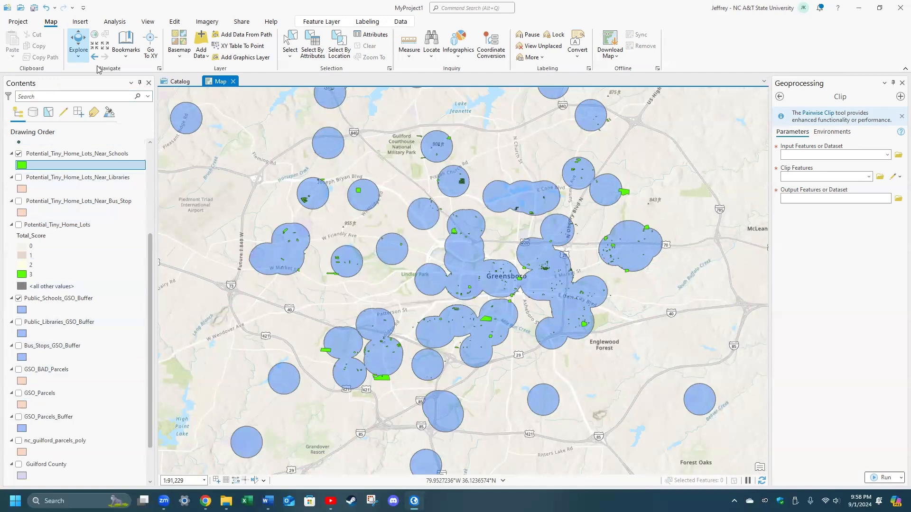
click(242, 21)
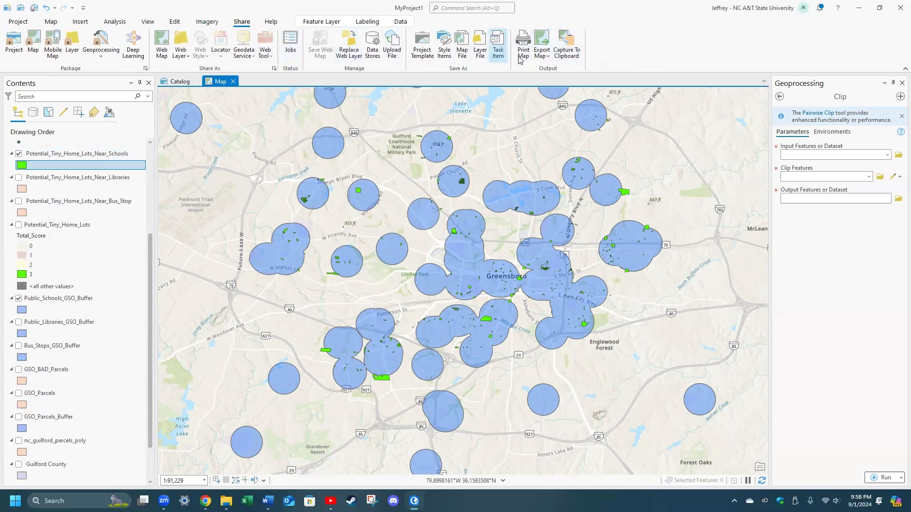
click(546, 56)
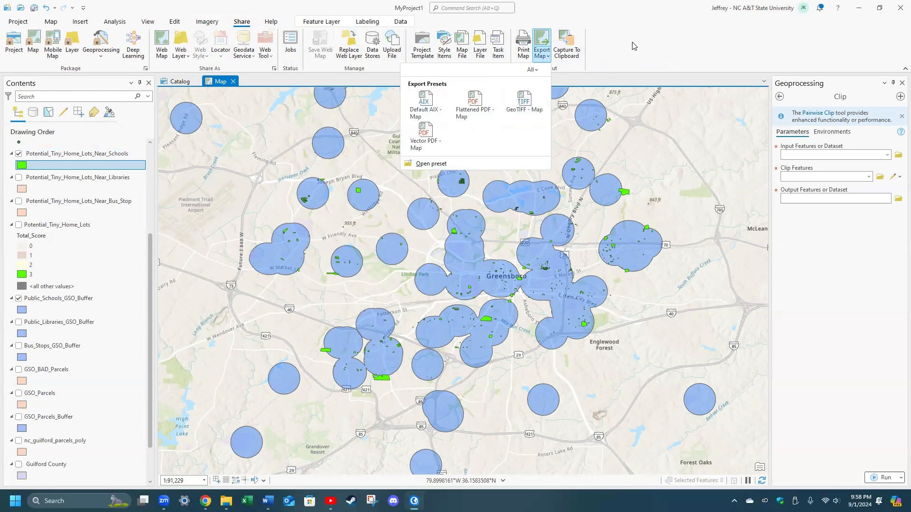
click(634, 46)
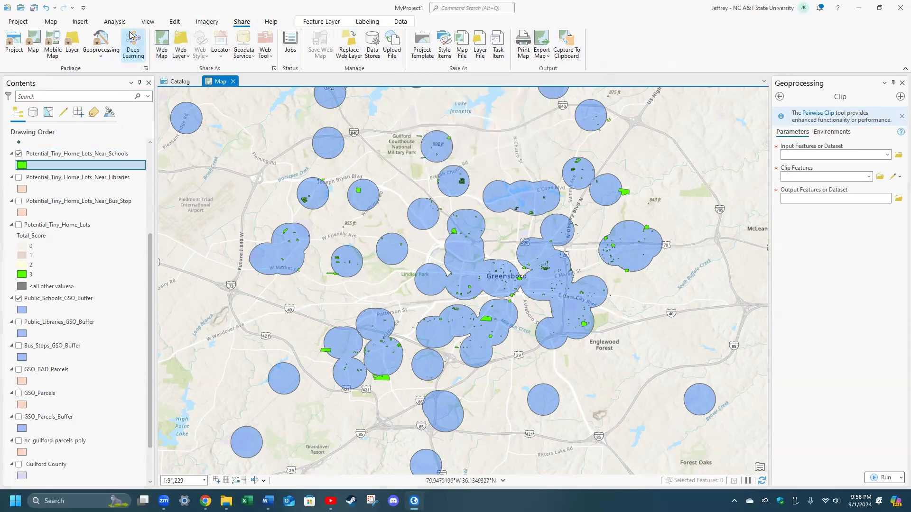
click(148, 21)
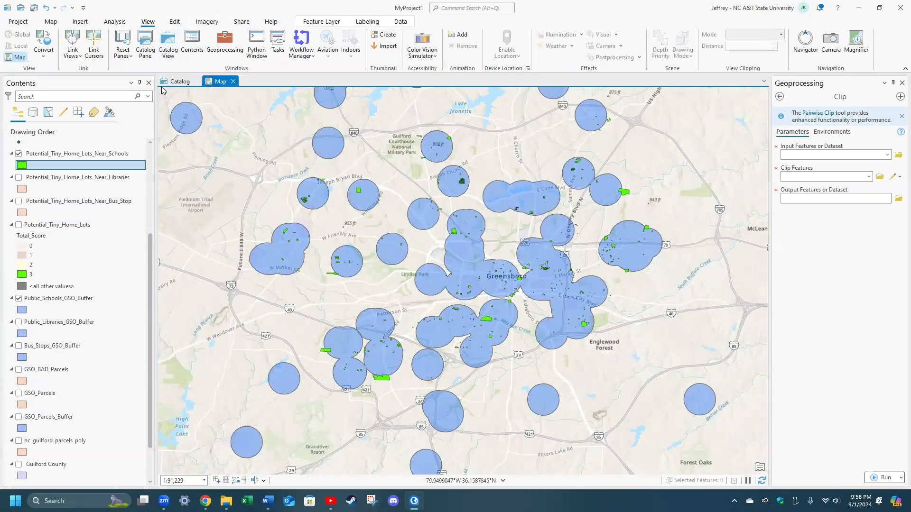
Create a new layout with the ANSI landscape Tabloid 11" x 17" page size.
click(79, 22)
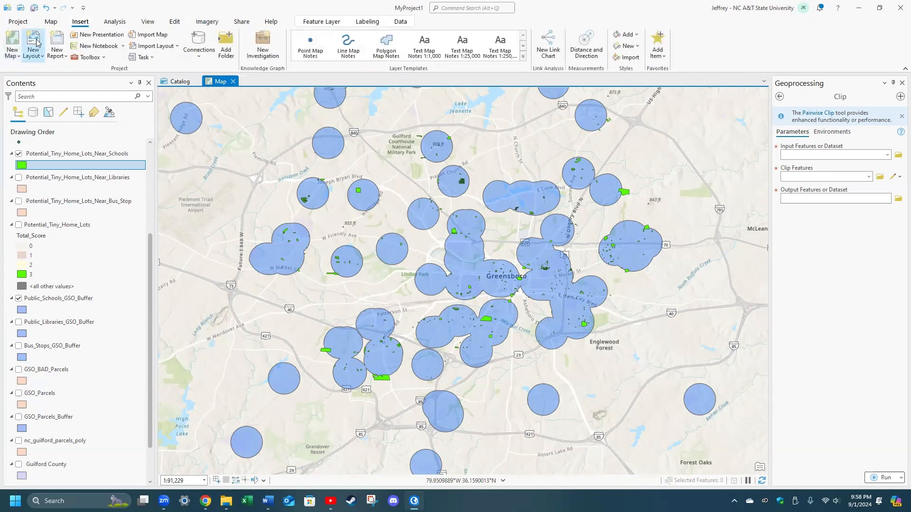
click(36, 48)
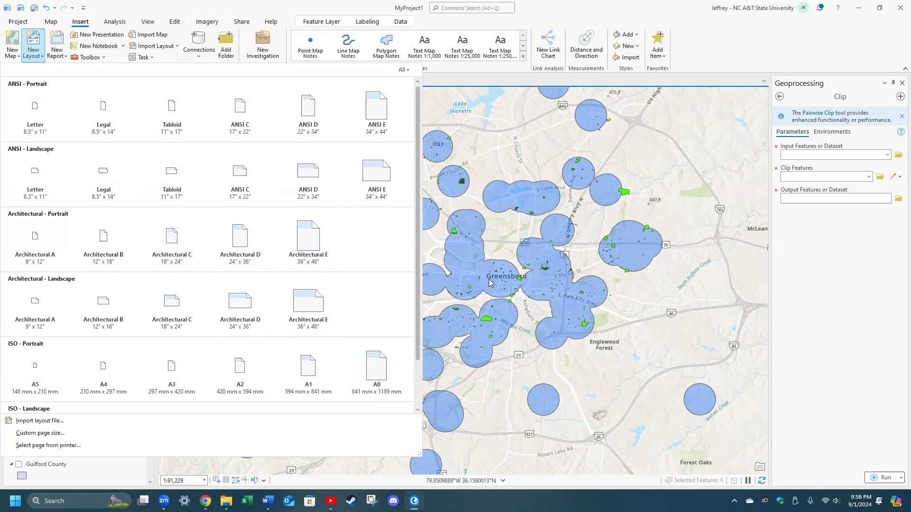
click(174, 182)
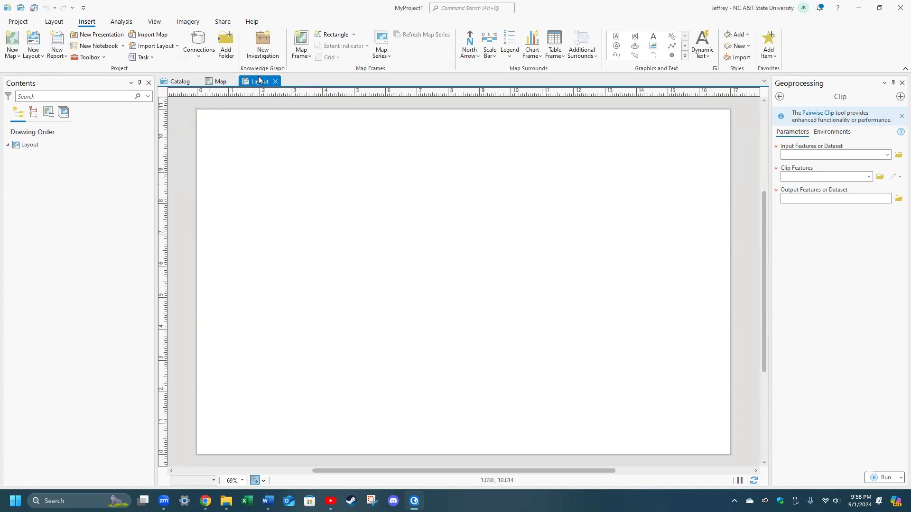
Add a map frame of the current 1:91,229 map view that nearly fills the layout page, with a slight margin at its edges.
click(297, 37)
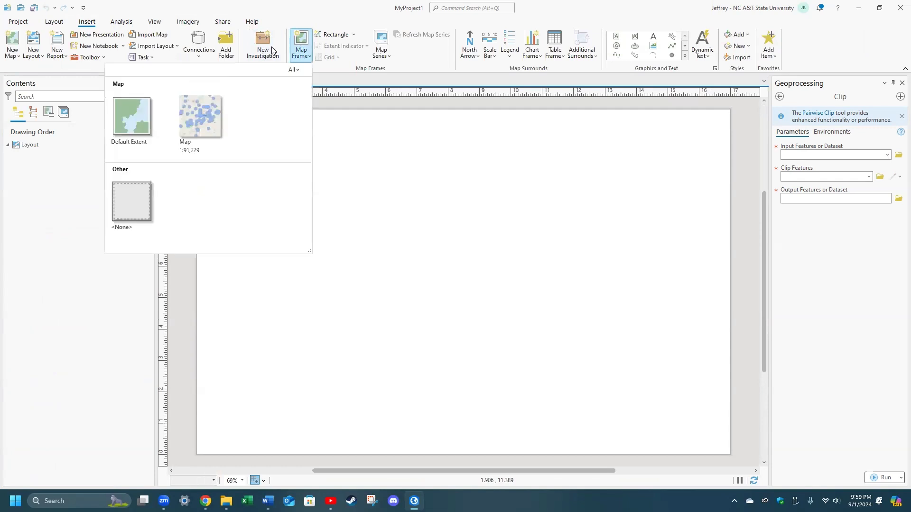
click(180, 136)
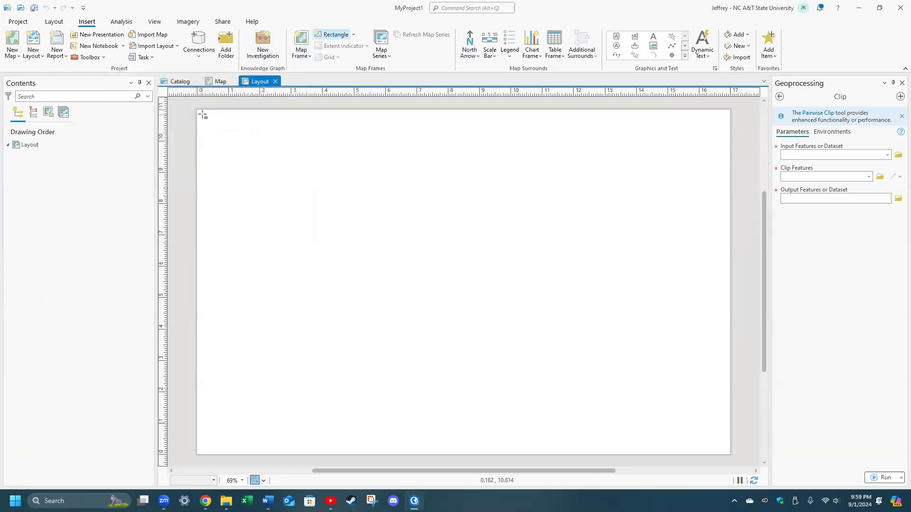
drag(202, 114, 728, 454)
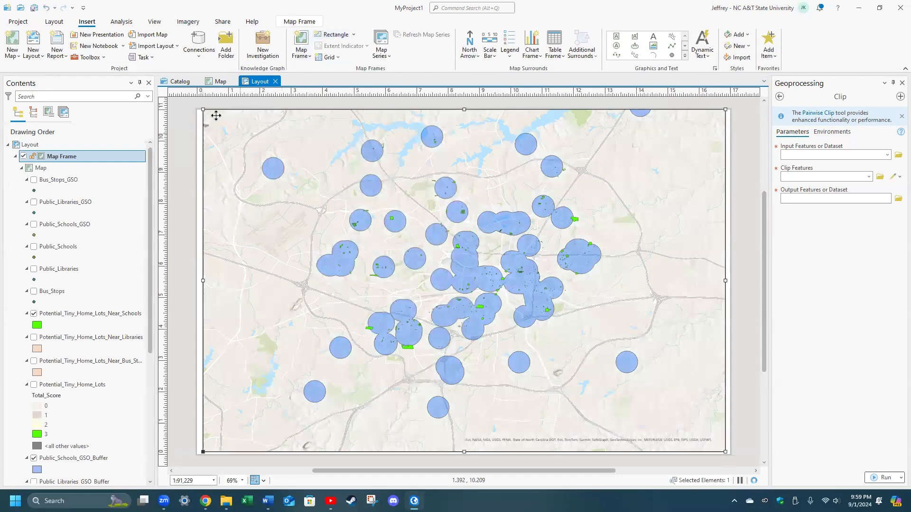
drag(203, 109, 201, 113)
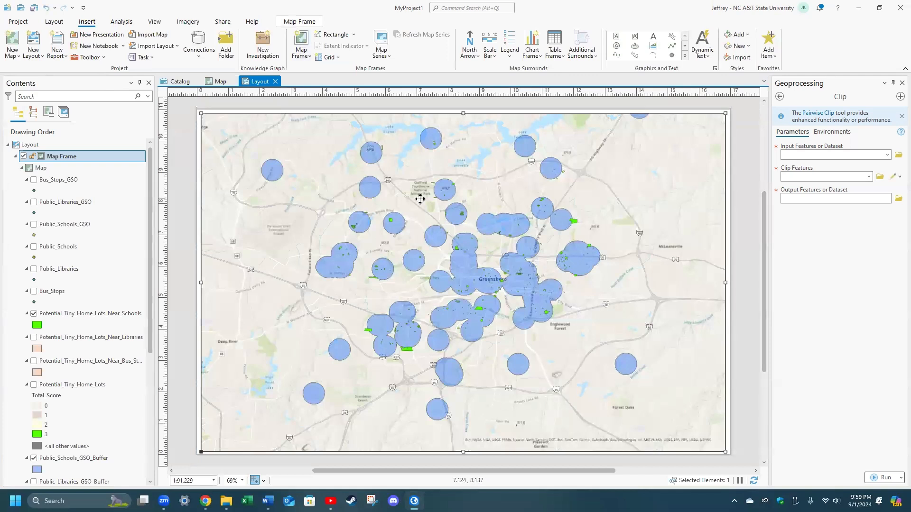
Place a bold double-shafted ArcGIS north arrow inside the map frame near its lower-right corner.
click(471, 40)
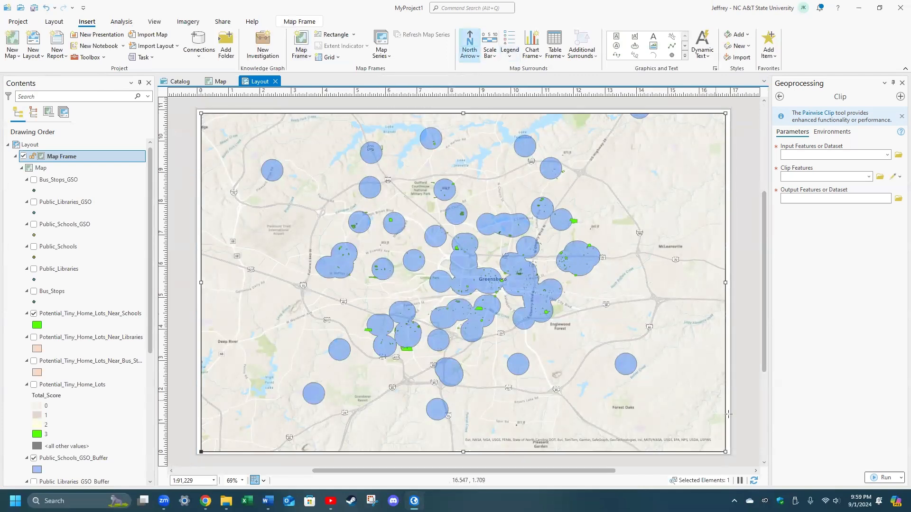
click(476, 53)
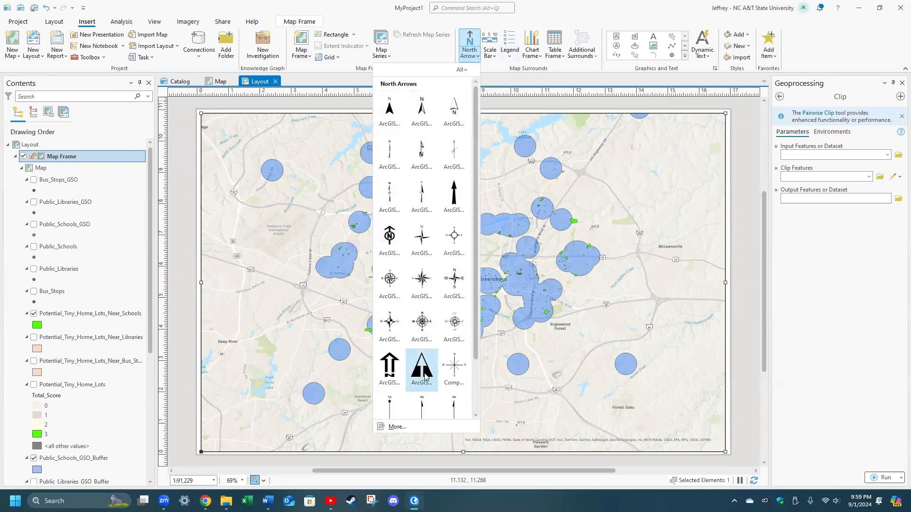
click(390, 370)
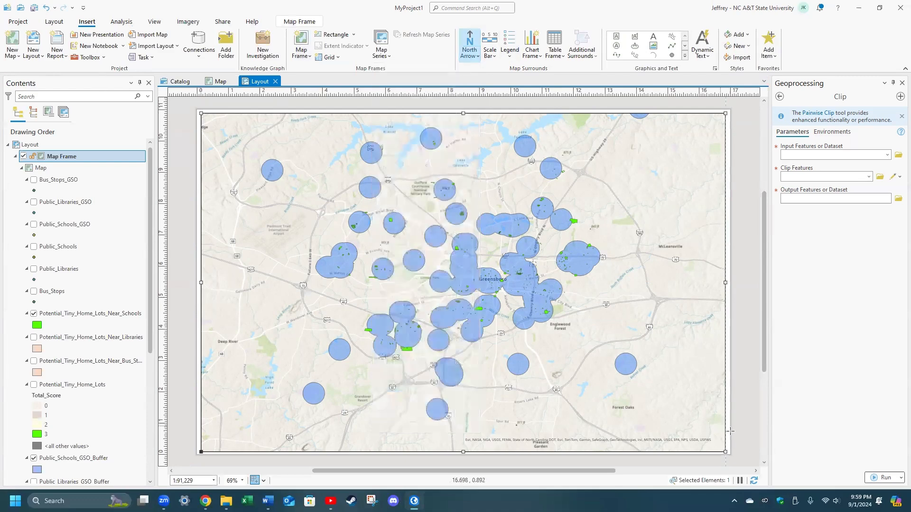
drag(731, 412, 694, 404)
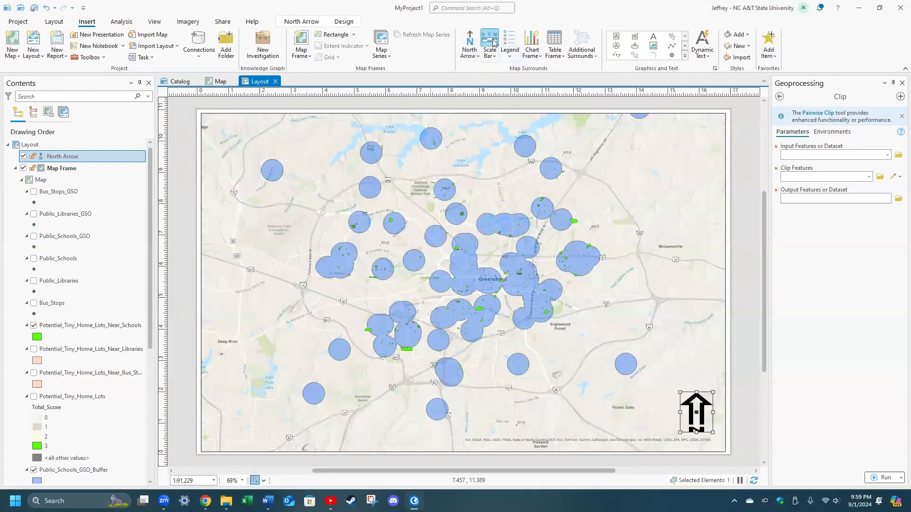
Place a Scale Line 2 imperial scale bar just beside the north arrow and resize it to span 0 to 4 miles.
click(493, 55)
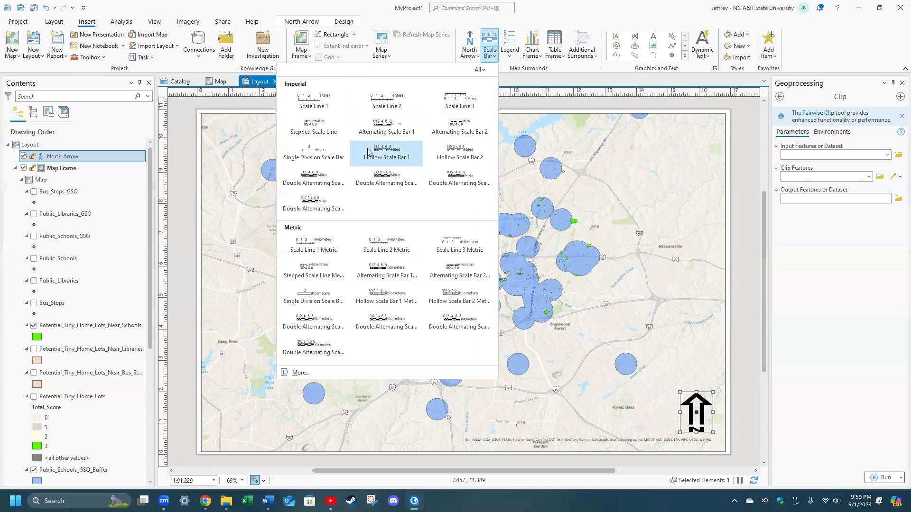
click(387, 100)
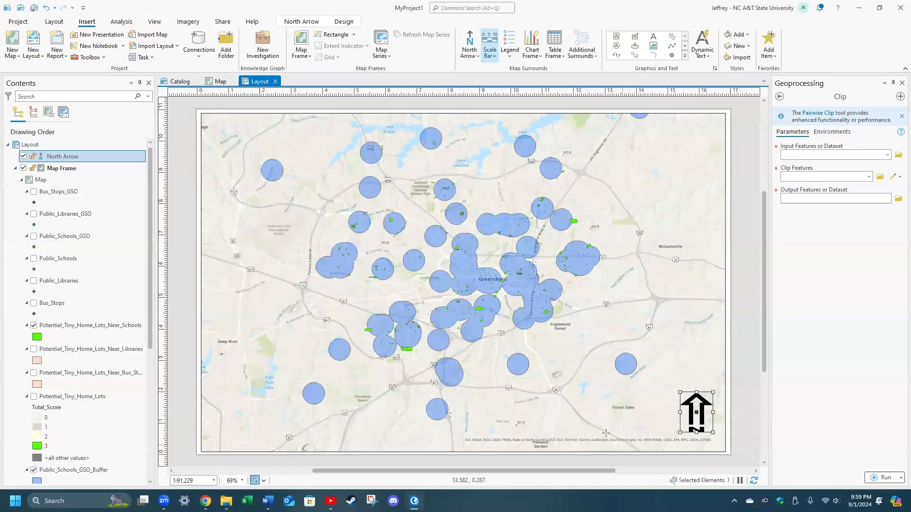
drag(640, 427, 671, 426)
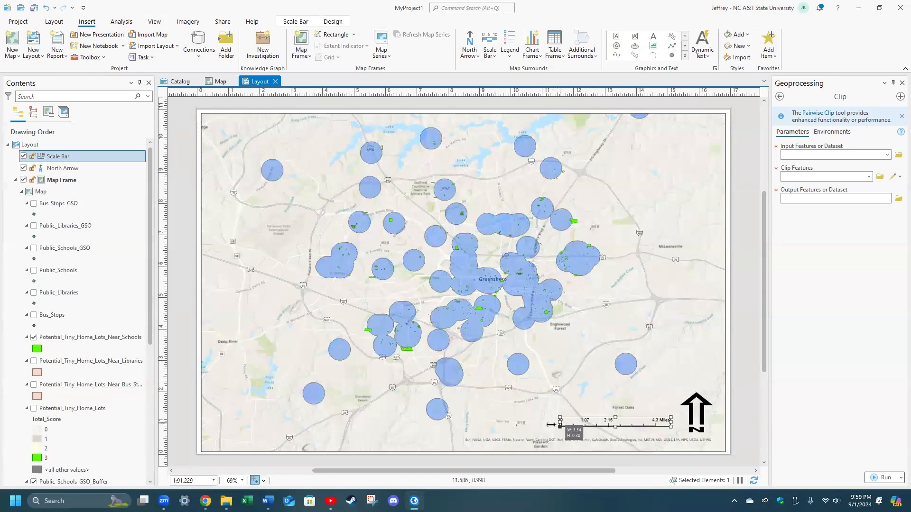
drag(550, 425, 538, 425)
drag(535, 422, 566, 421)
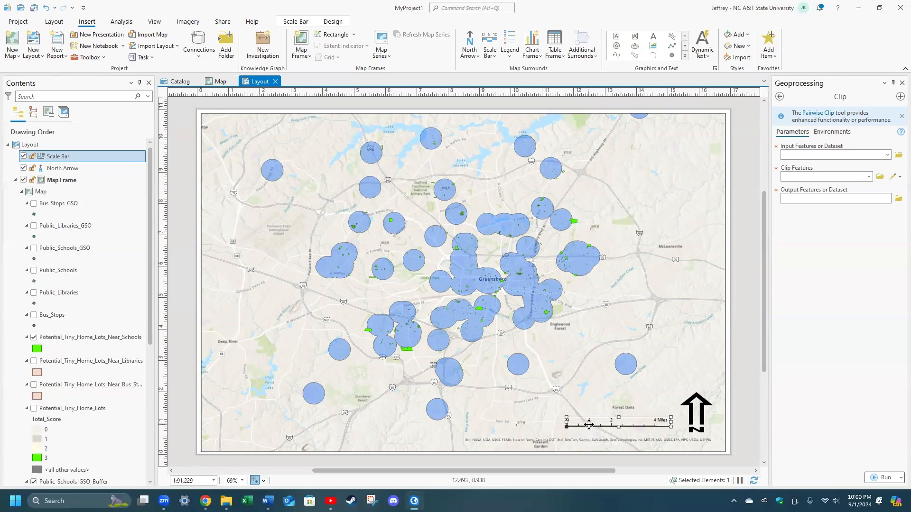
Review the scale bar's general, division and number properties, and deselect it.
double_click(635, 423)
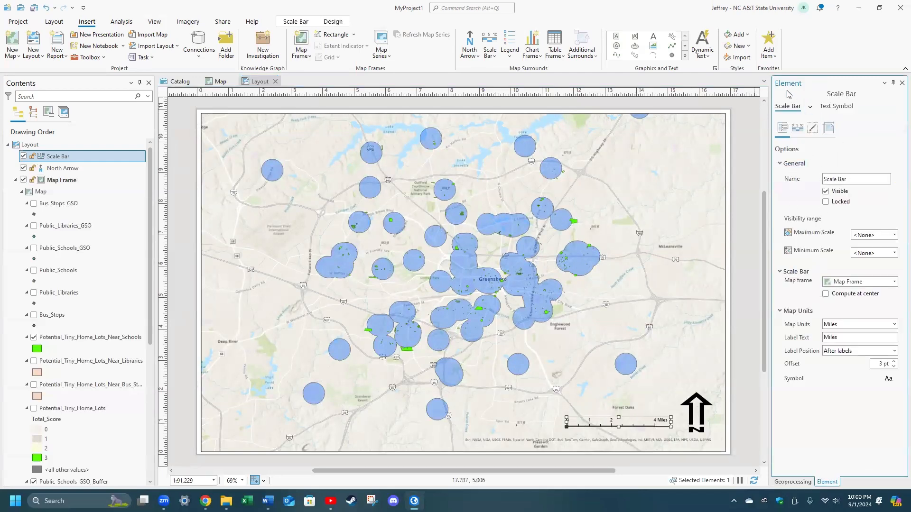
click(798, 128)
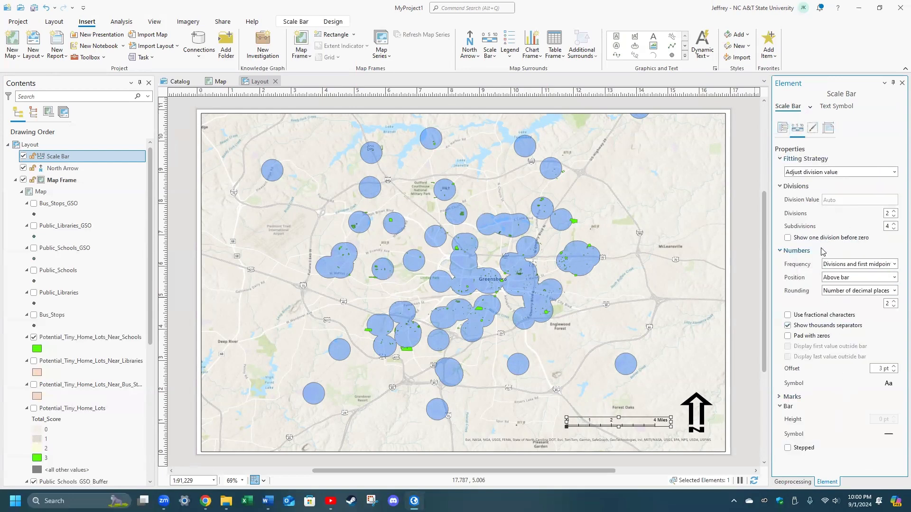
click(751, 342)
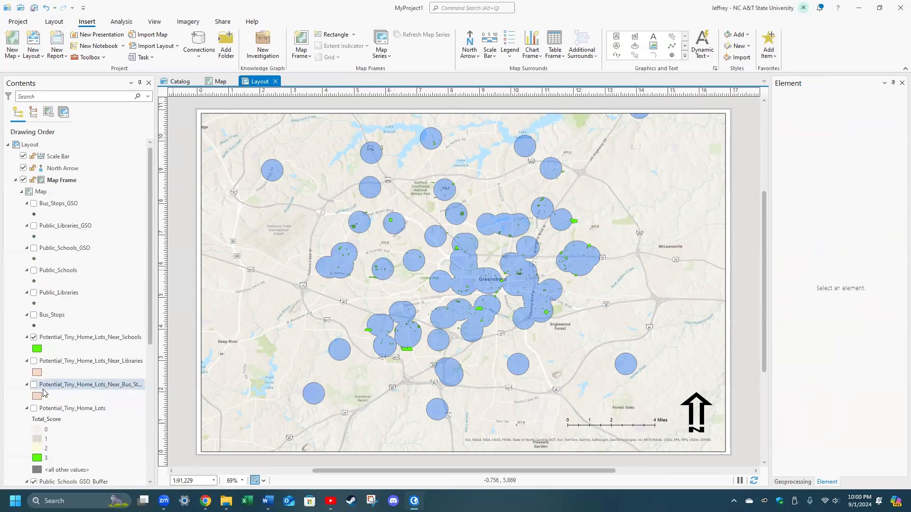
Show the GSO_Parcels_Buffer layer in the layout briefly and hide it again.
scroll(43, 392, down, 8)
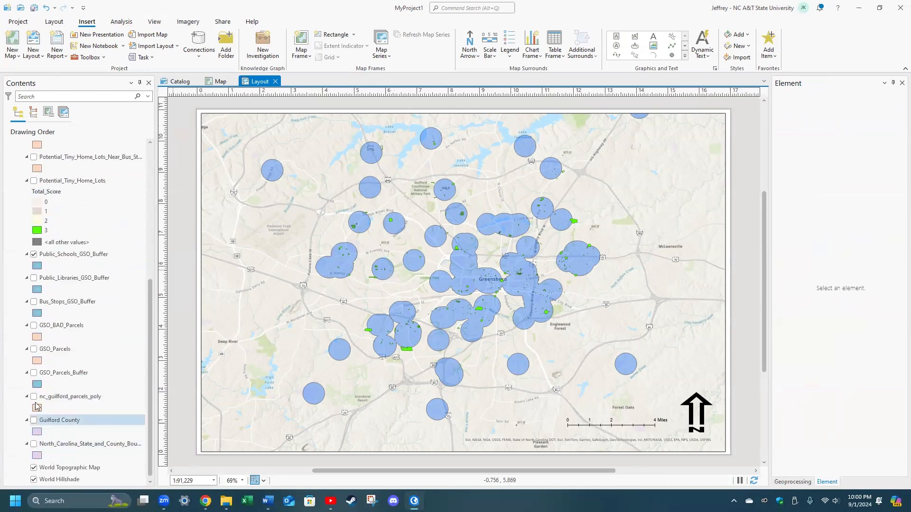
click(34, 374)
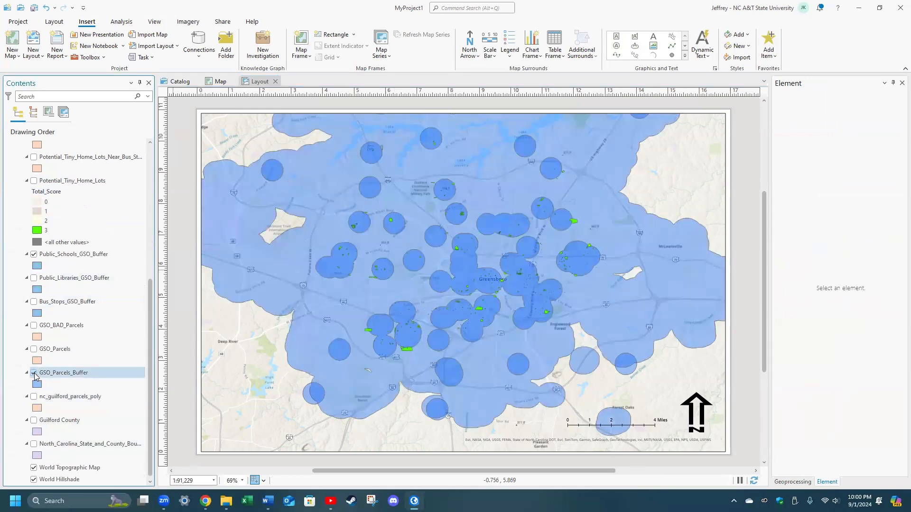
click(34, 374)
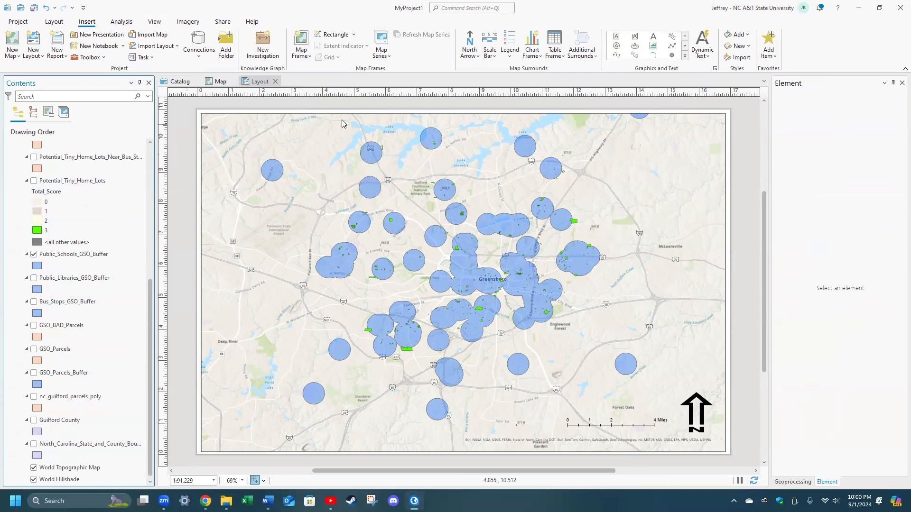
Look over the available export presets for sharing the layout, such as Vector PDF, and dismiss them.
click(221, 22)
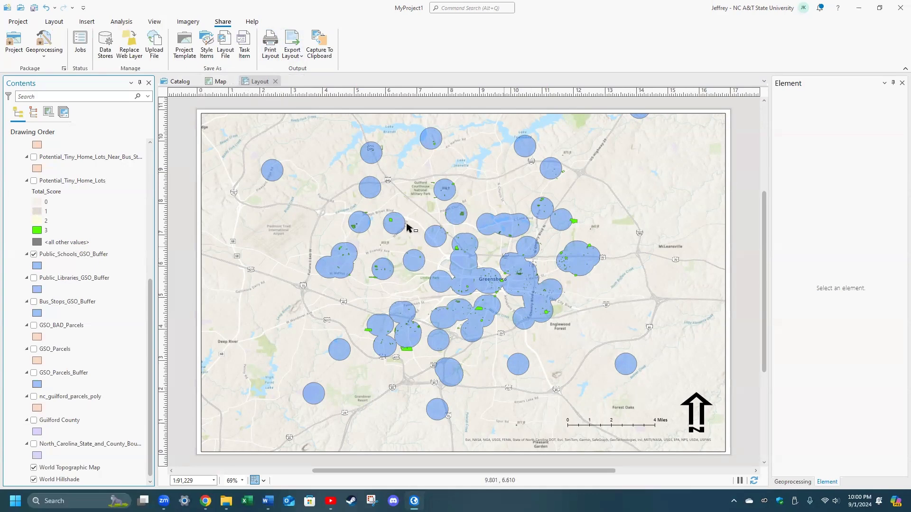
click(292, 56)
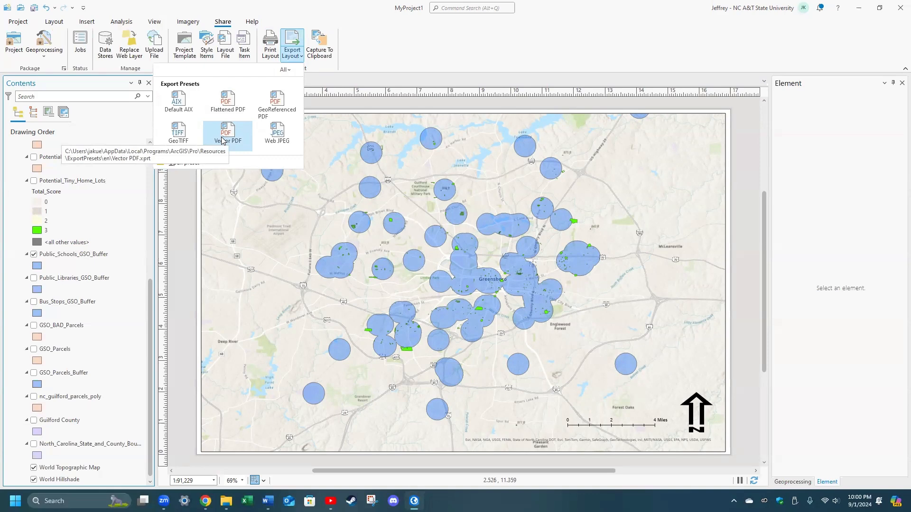
click(369, 55)
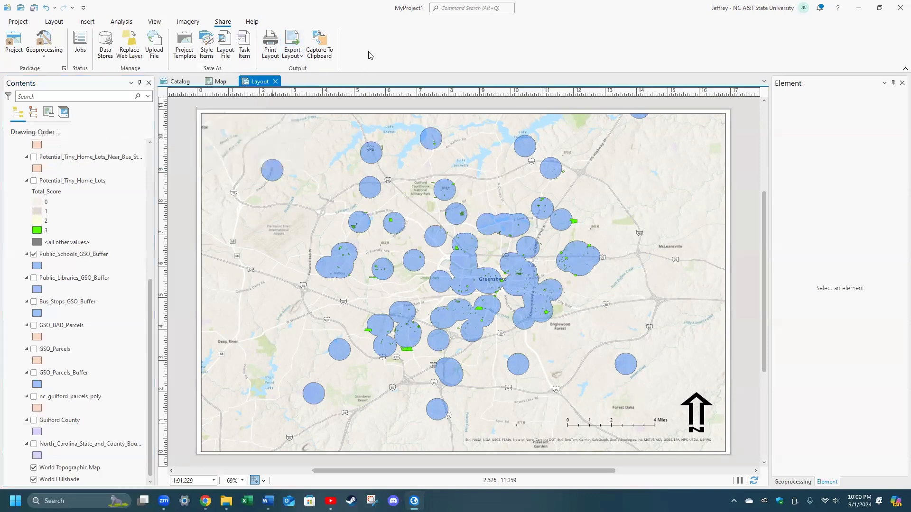
Switch to the map and examine up close the large lot near schools along E Cone Blvd at the school buffer's edge.
click(218, 82)
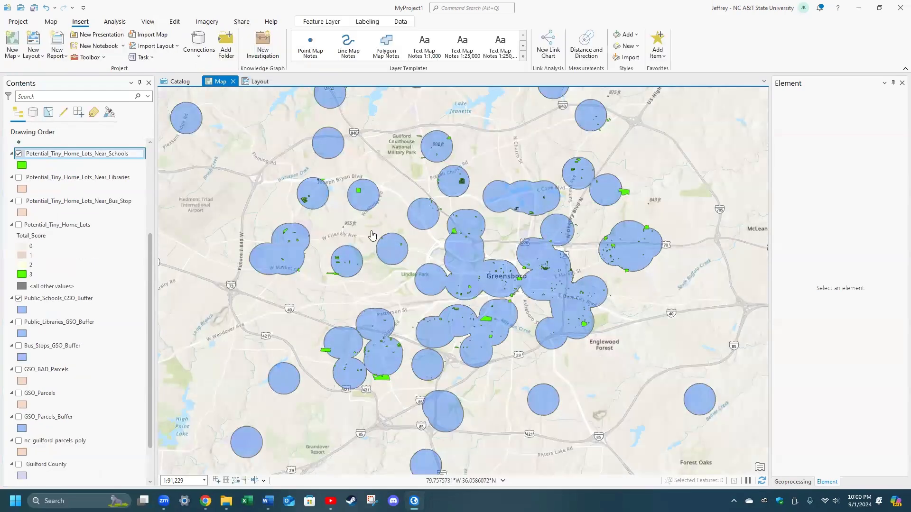
scroll(389, 336, down, 3)
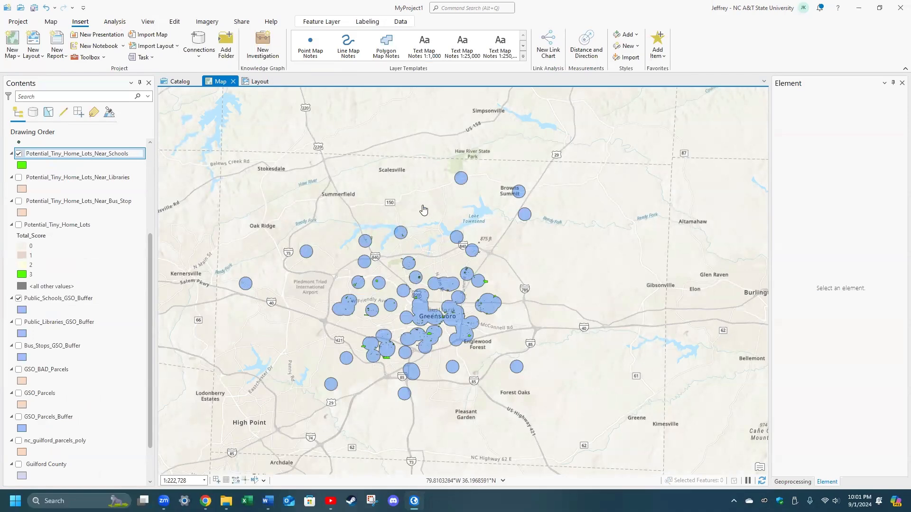
scroll(448, 302, up, 5)
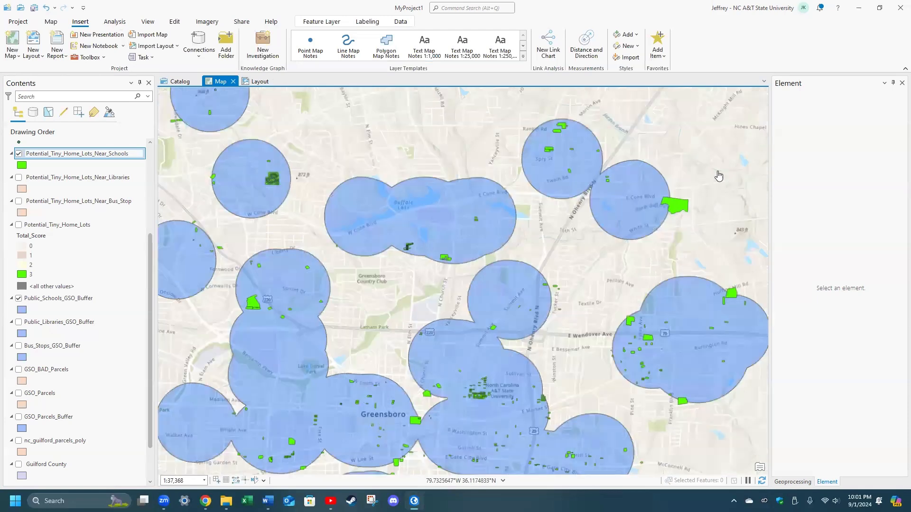
scroll(716, 174, up, 3)
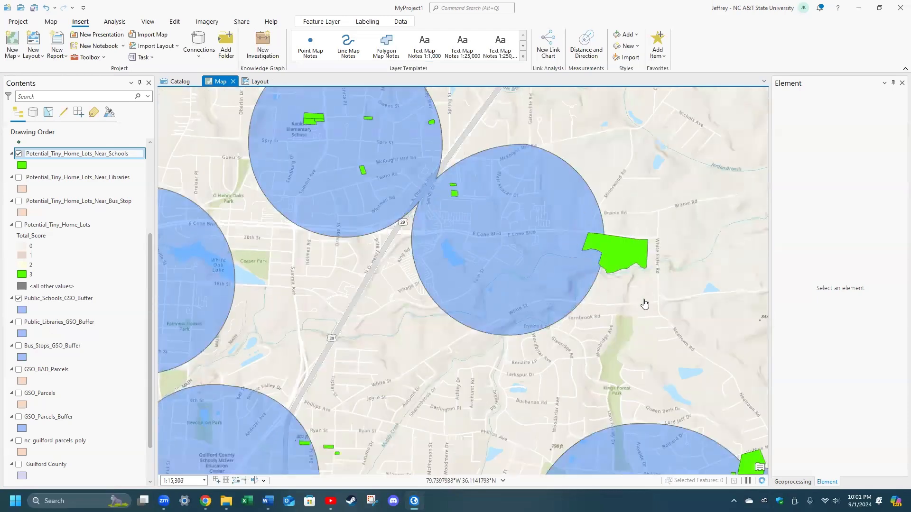
scroll(599, 266, up, 3)
drag(655, 234, 581, 273)
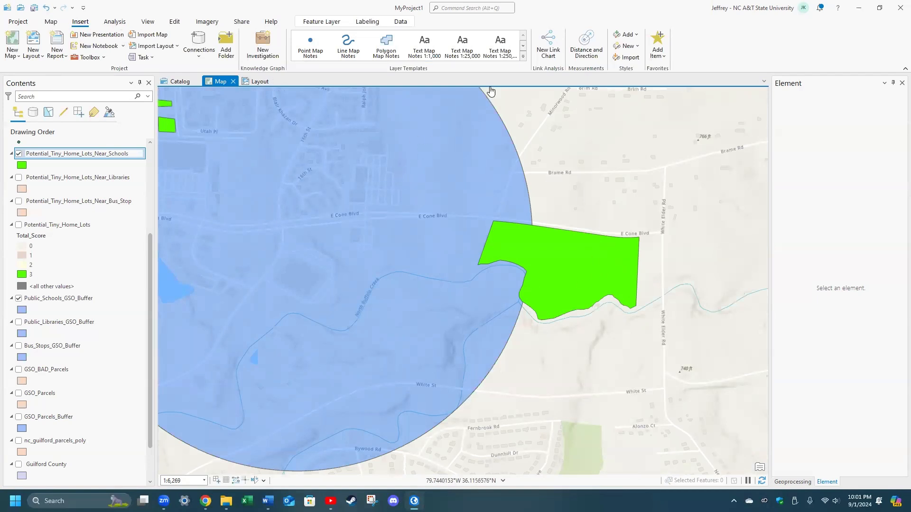
Search the geoprocessing tools for "to cad" and open the Export to CAD tool.
click(54, 23)
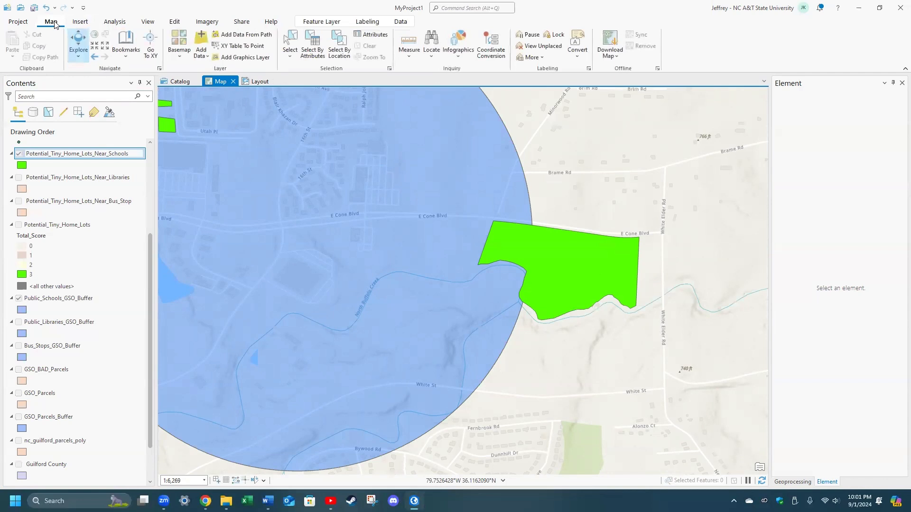
click(115, 22)
click(112, 42)
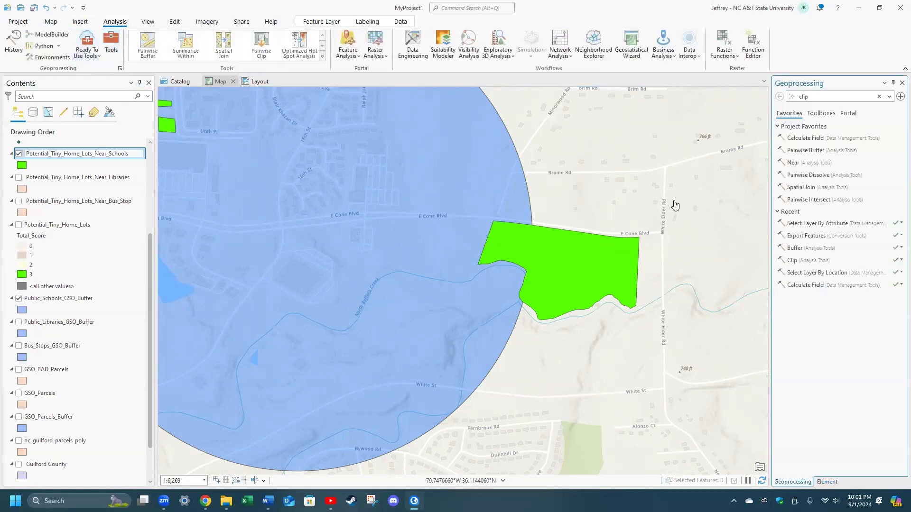
click(812, 96)
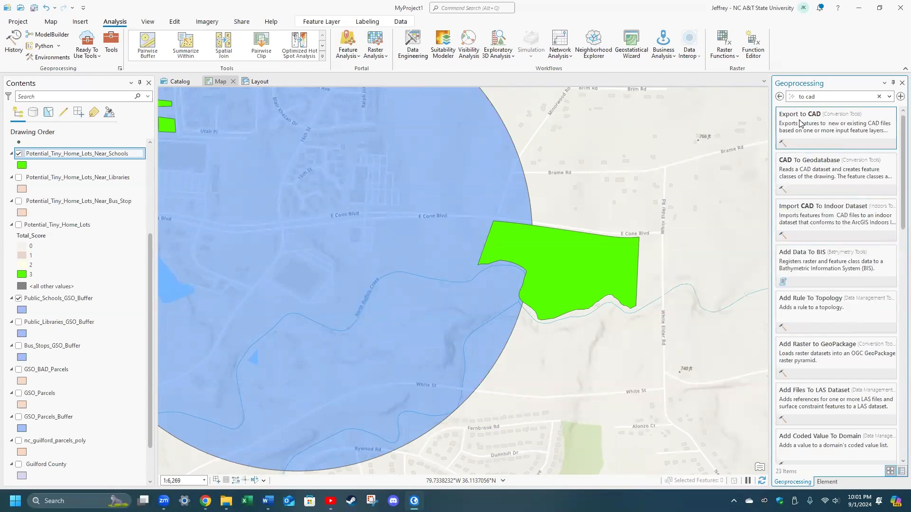
click(806, 130)
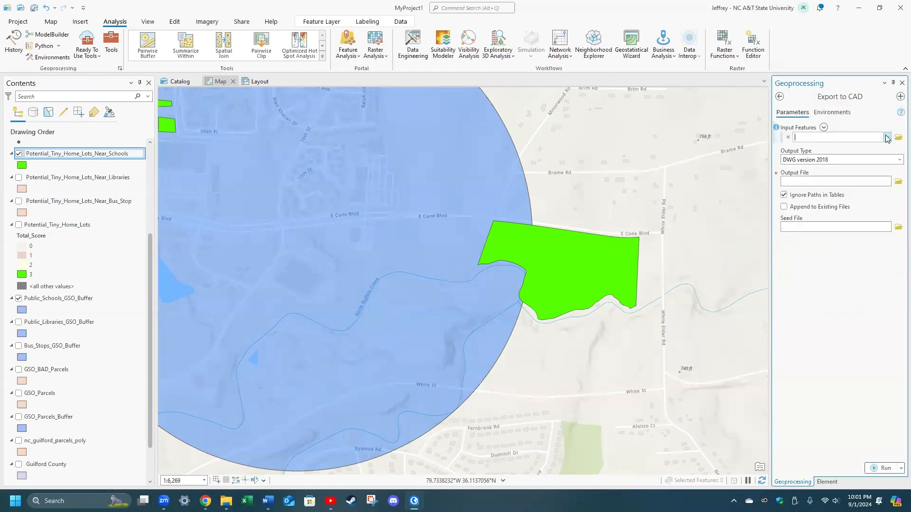
Set the Export to CAD input features to Bus_Stops_GSO, Public_Libraries, Potential_Tiny_Home_Lots_Near_Libraries and GSO_Parcels_Buffer.
click(887, 138)
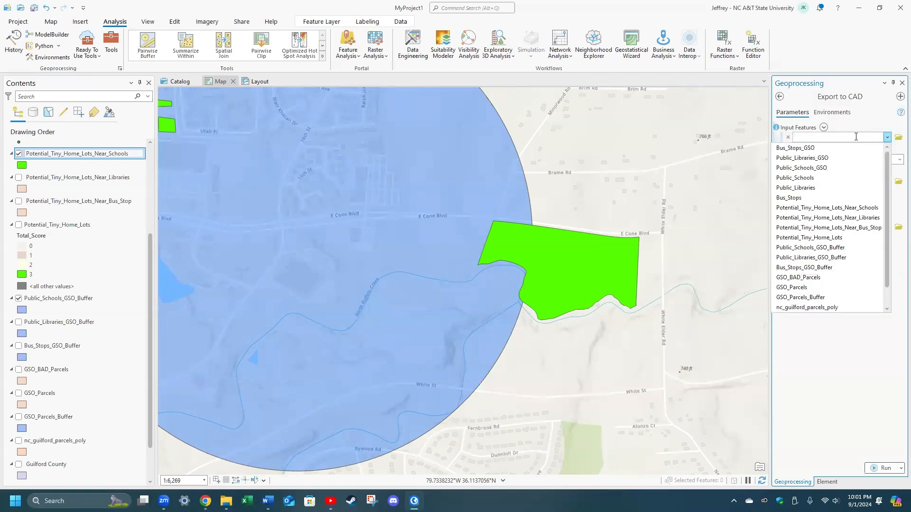
click(809, 149)
click(887, 148)
click(802, 198)
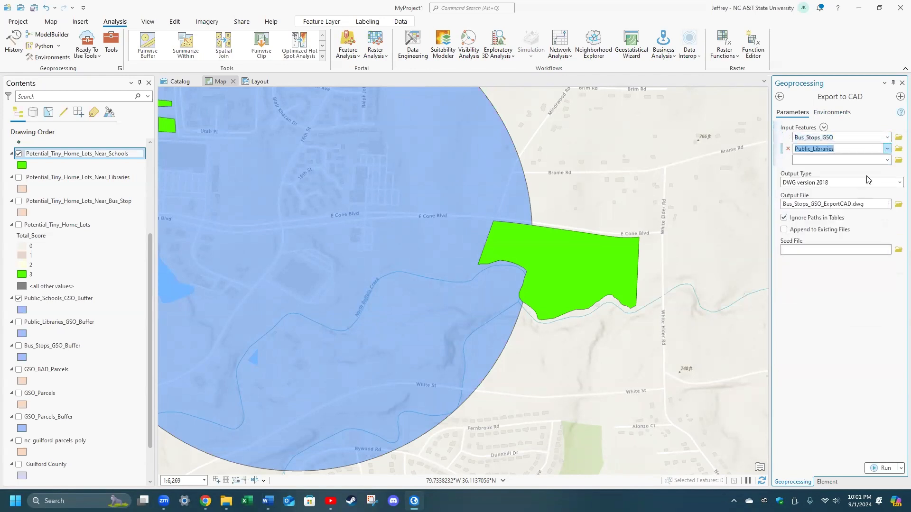
click(887, 160)
click(826, 240)
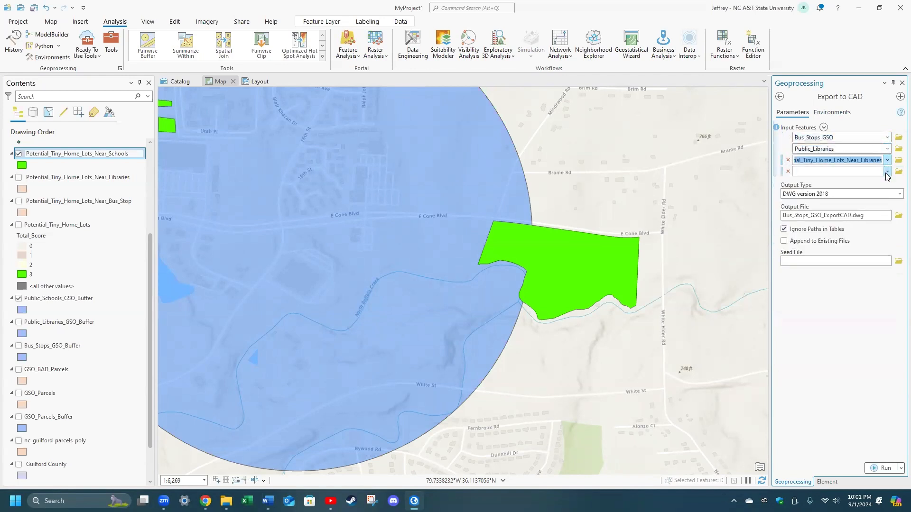
click(887, 171)
click(822, 332)
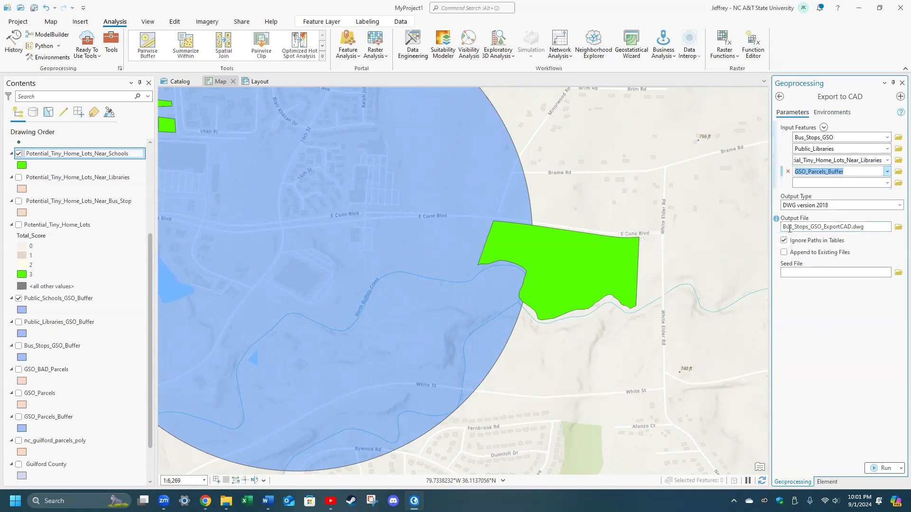
Select the file name part of the CAD output path and close the Export to CAD tool without running it.
click(822, 227)
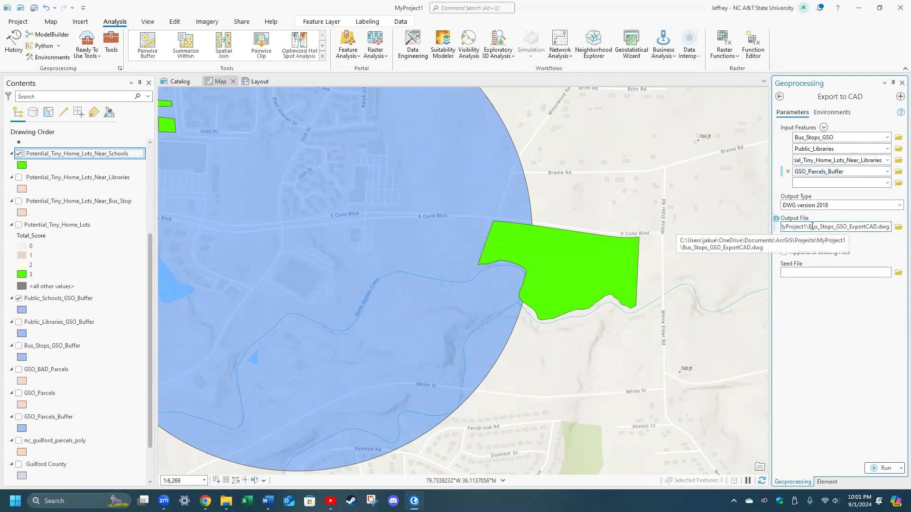
drag(809, 227, 875, 228)
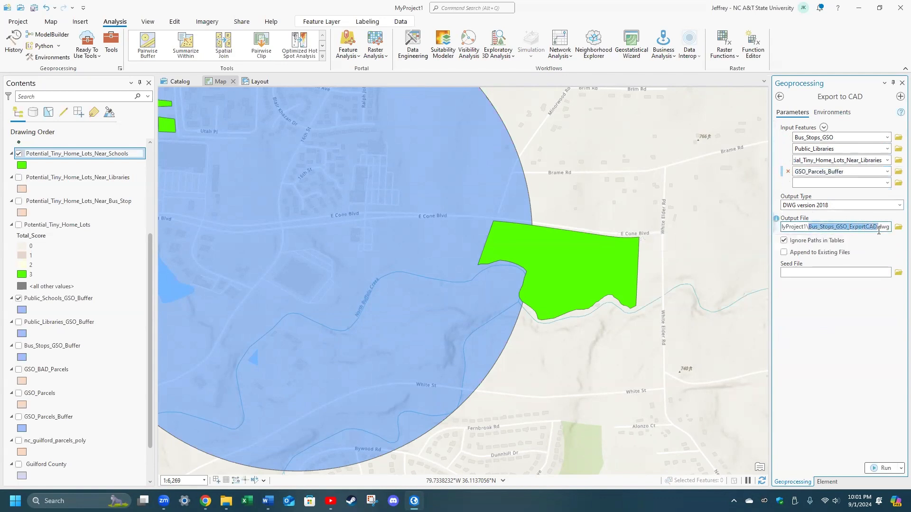
click(863, 419)
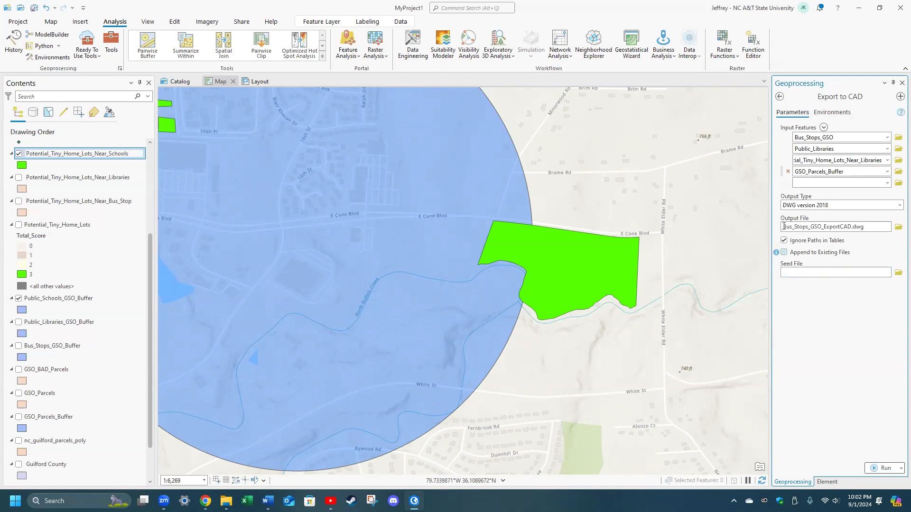
click(901, 83)
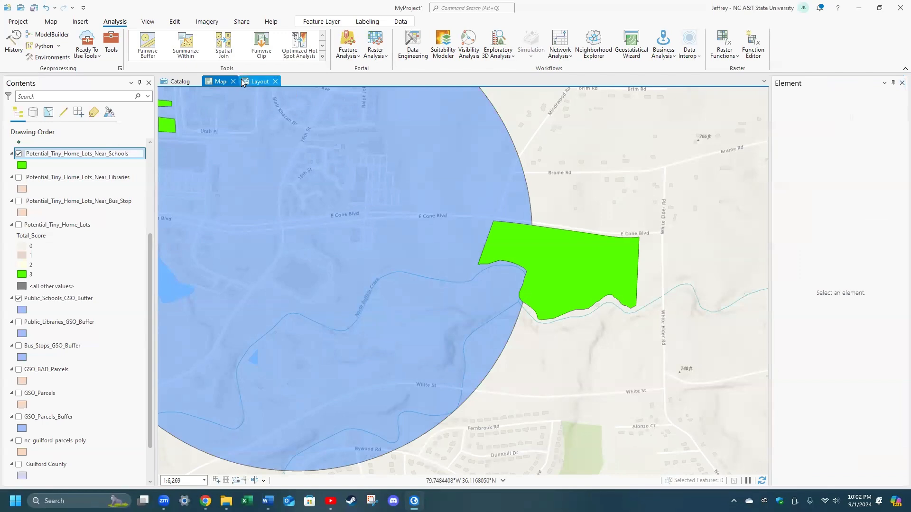
Return to the layout, view its export presets again and dismiss them without exporting.
click(258, 81)
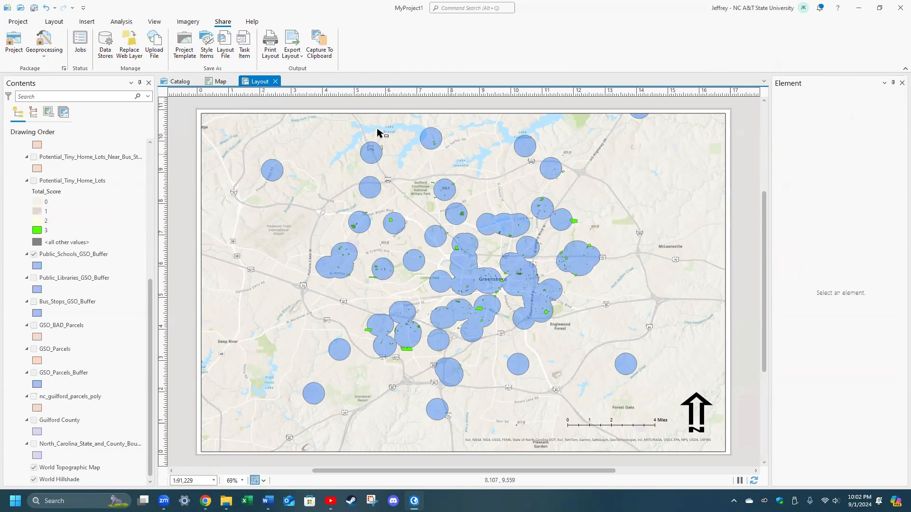
click(292, 58)
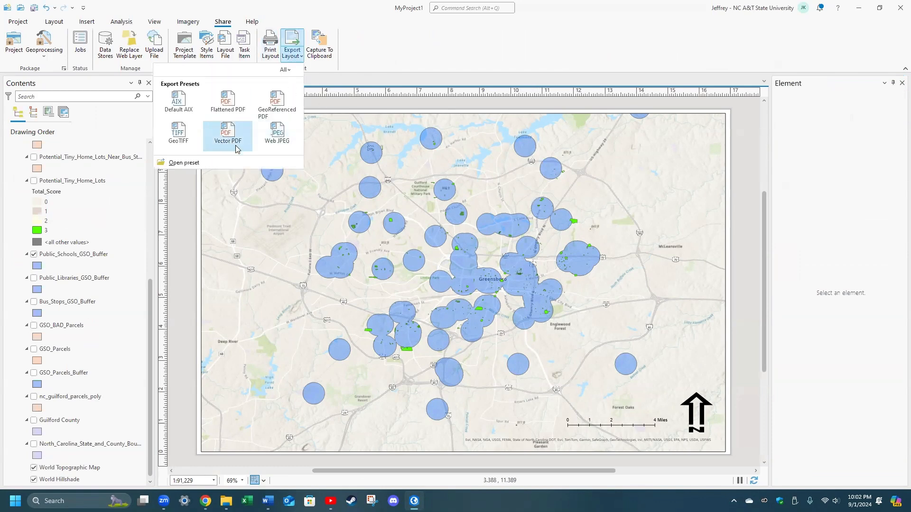
click(193, 246)
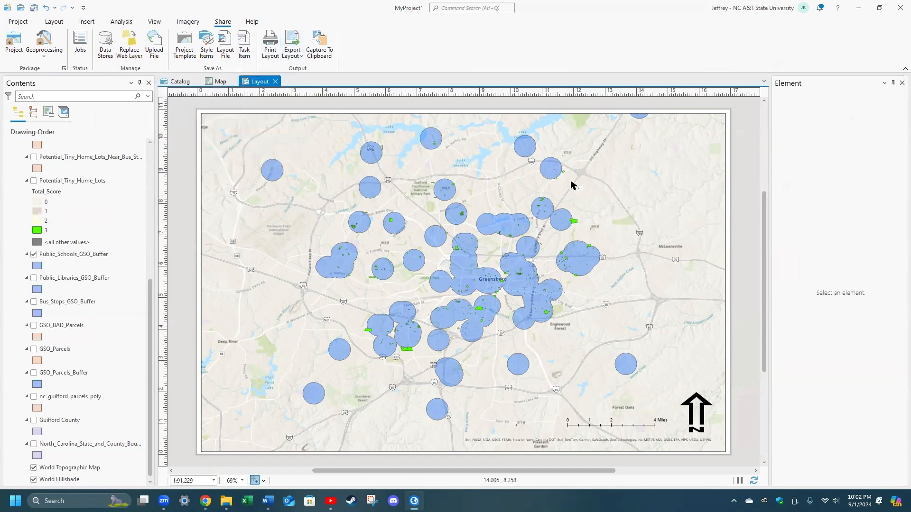